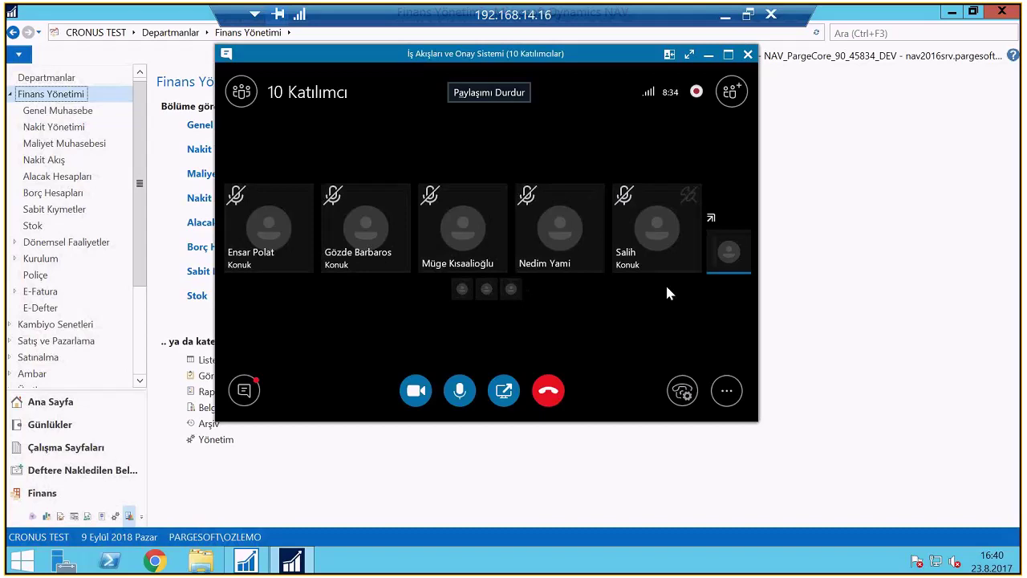
Search 'smtp' and open the SMTP Posta Kurulumu mail setup page
{"action": "left_click", "coordinate": [870, 34]}
{"action": "left_click", "coordinate": [870, 35]}
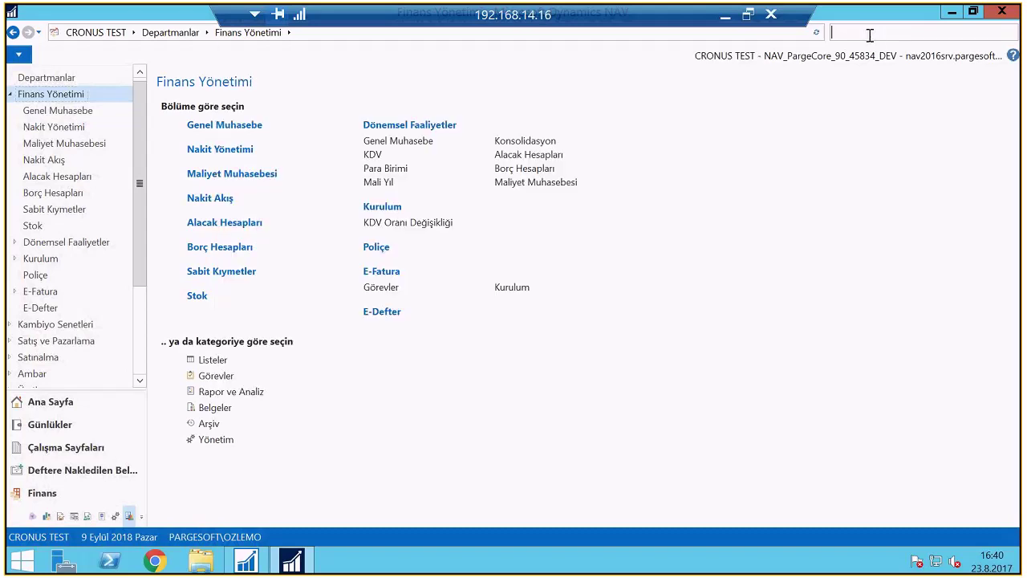
{"action": "type", "text": "s"}
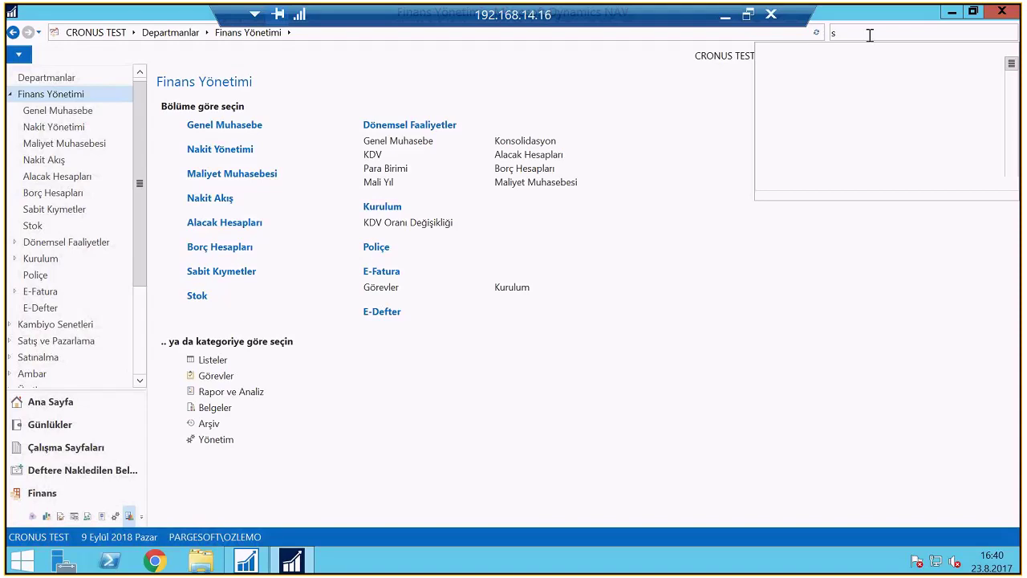
{"action": "type", "text": "mtp"}
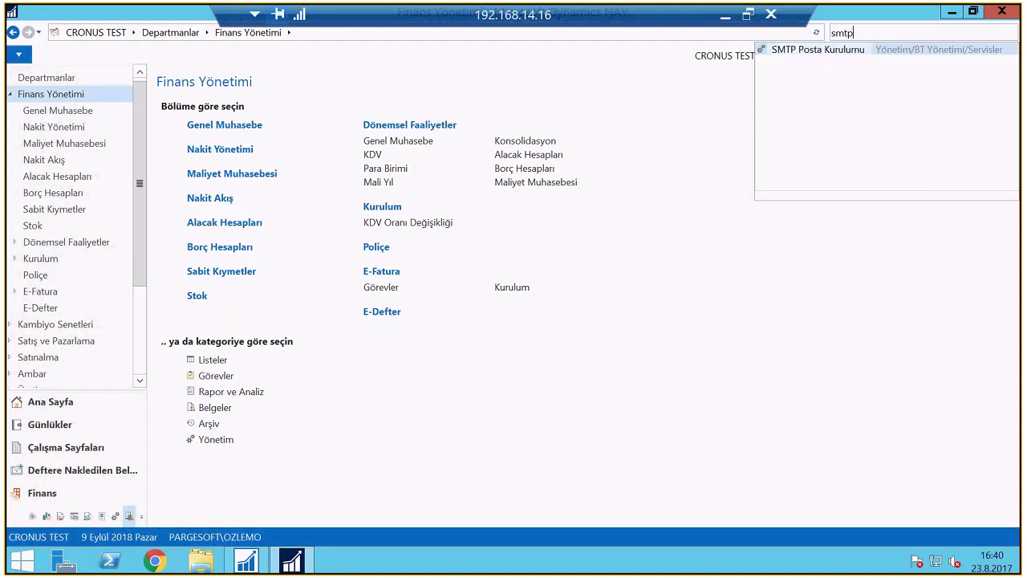
{"action": "left_click", "coordinate": [835, 50]}
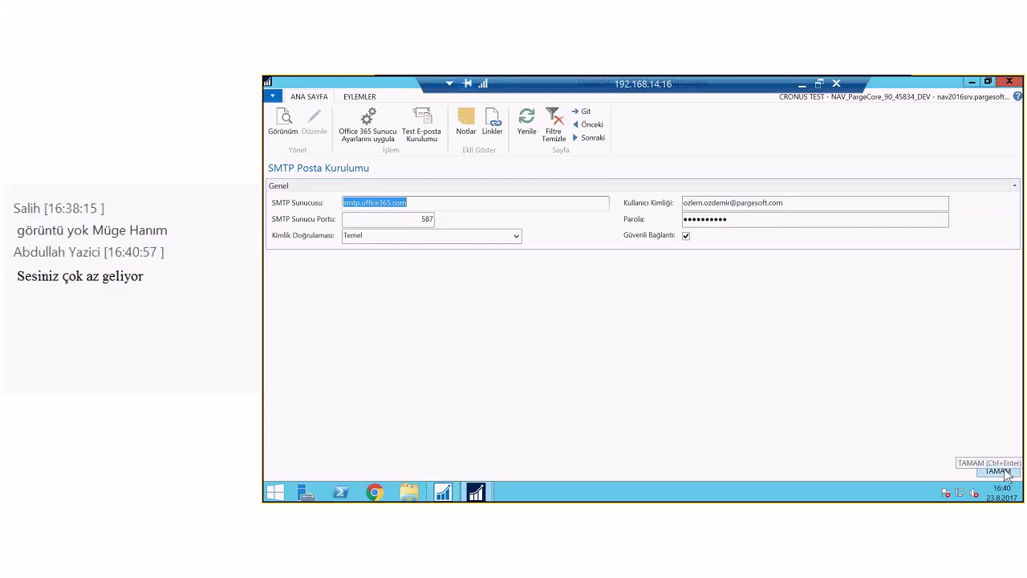
Close the SMTP setup and open the Proje Sırası Girişleri job queue list via search 'proje'
{"action": "left_click", "coordinate": [997, 471]}
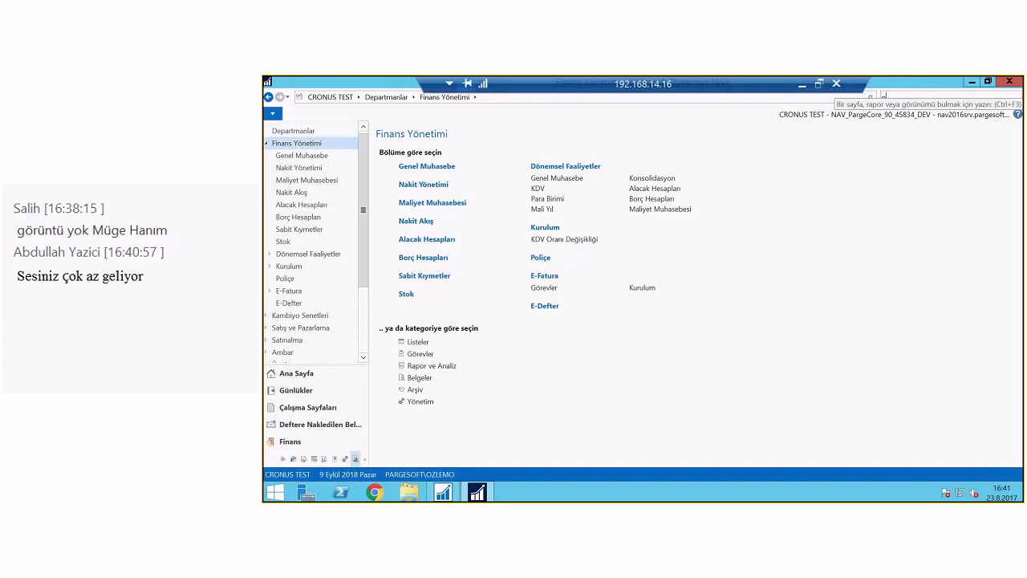
{"action": "type", "text": "proje sıra"}
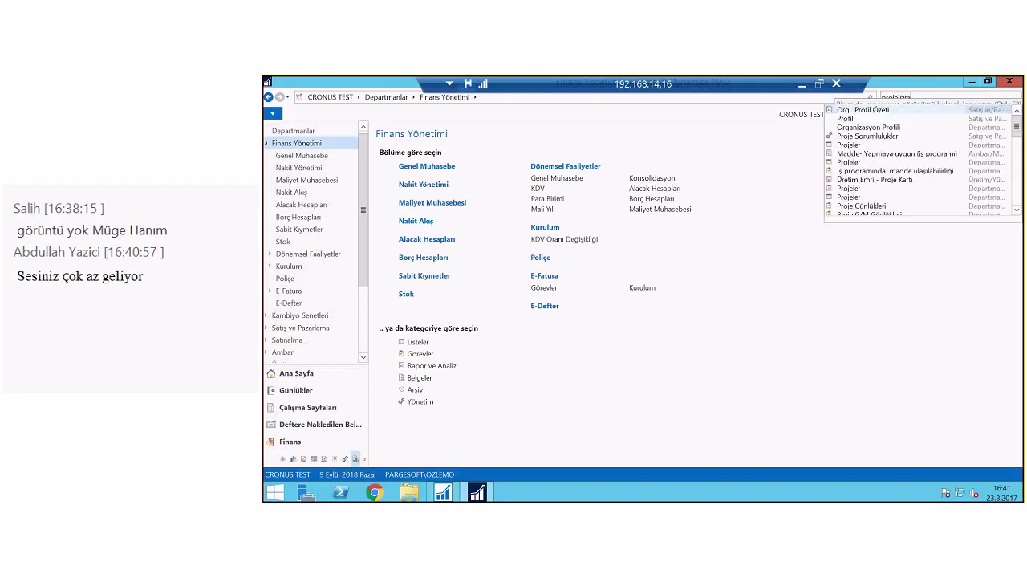
{"action": "left_click", "coordinate": [882, 140]}
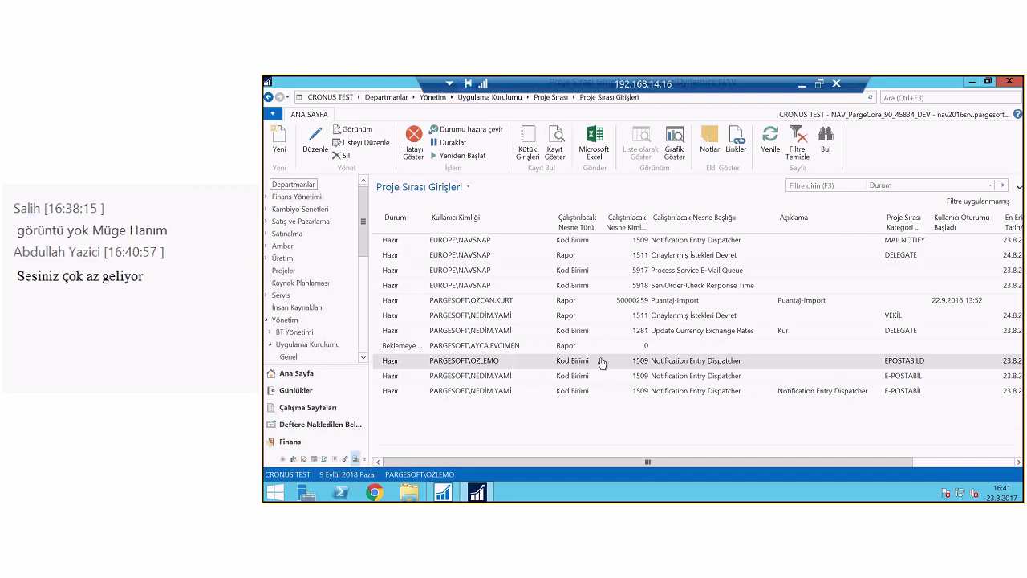
{"action": "double_click", "coordinate": [568, 362]}
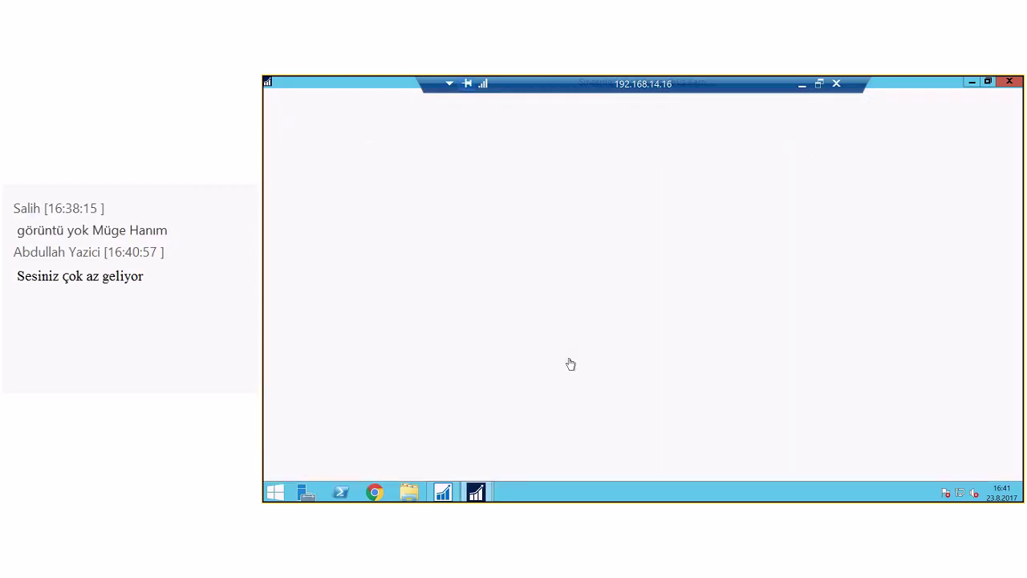
{"action": "left_click", "coordinate": [1010, 332]}
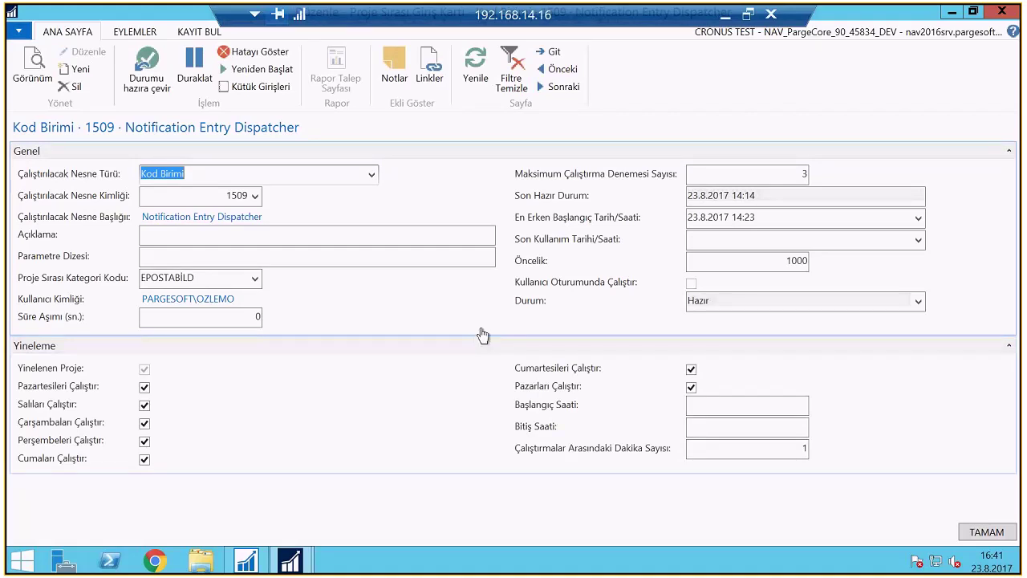
{"action": "left_click", "coordinate": [203, 278]}
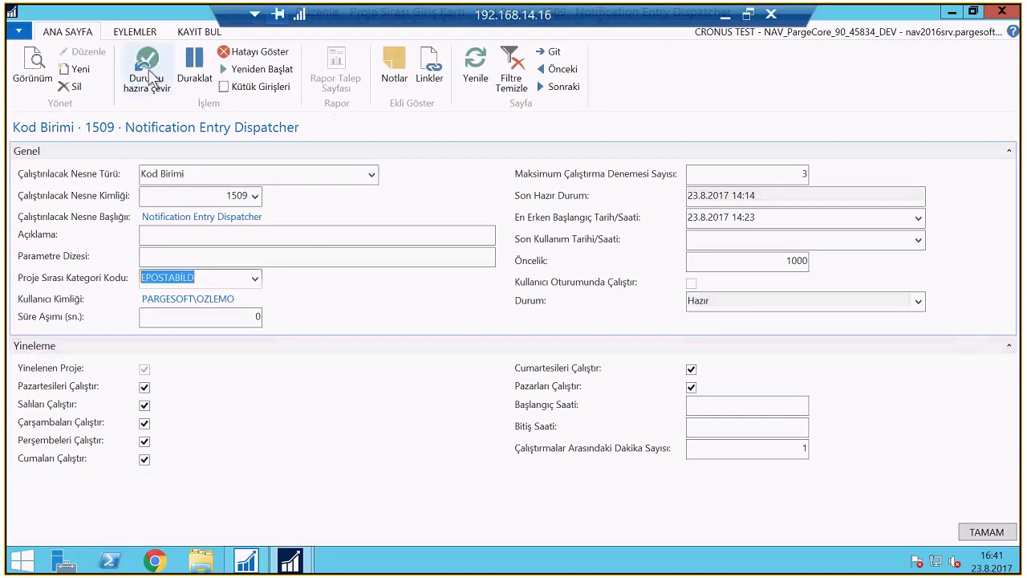
{"action": "left_click", "coordinate": [976, 532]}
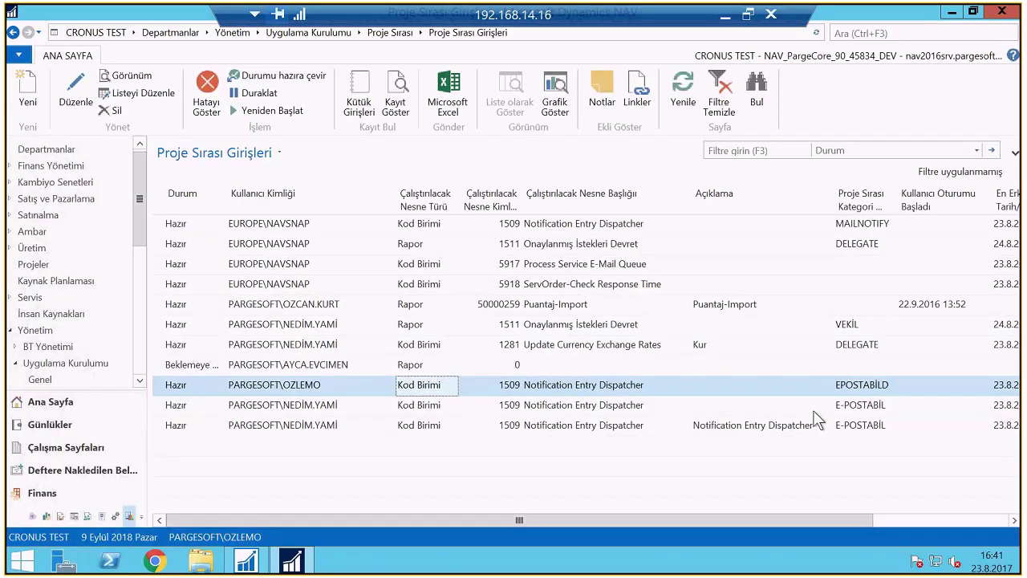
Launch Dynamics NAV 2016 Administration from Start, dismiss the Access denied error, then close the console
{"action": "key", "text": "super"}
{"action": "type", "text": "adn"}
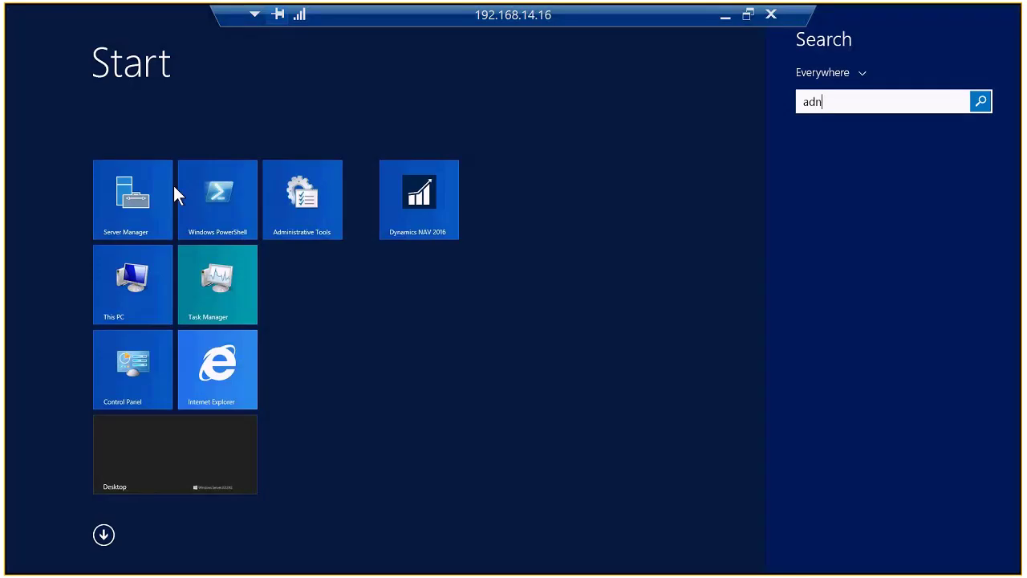
{"action": "key", "text": "BackSpace"}
{"action": "type", "text": "m"}
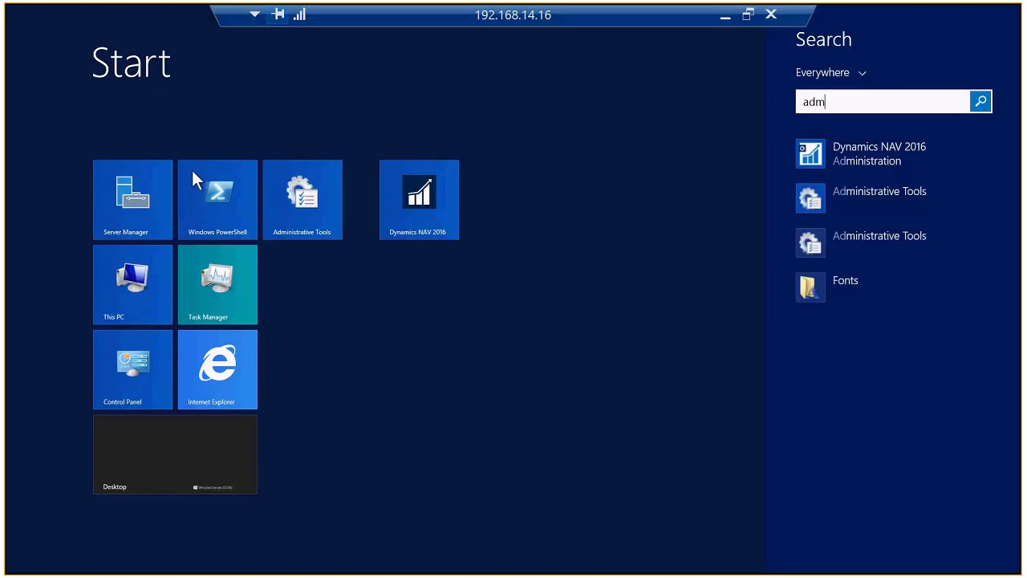
{"action": "left_click", "coordinate": [814, 157]}
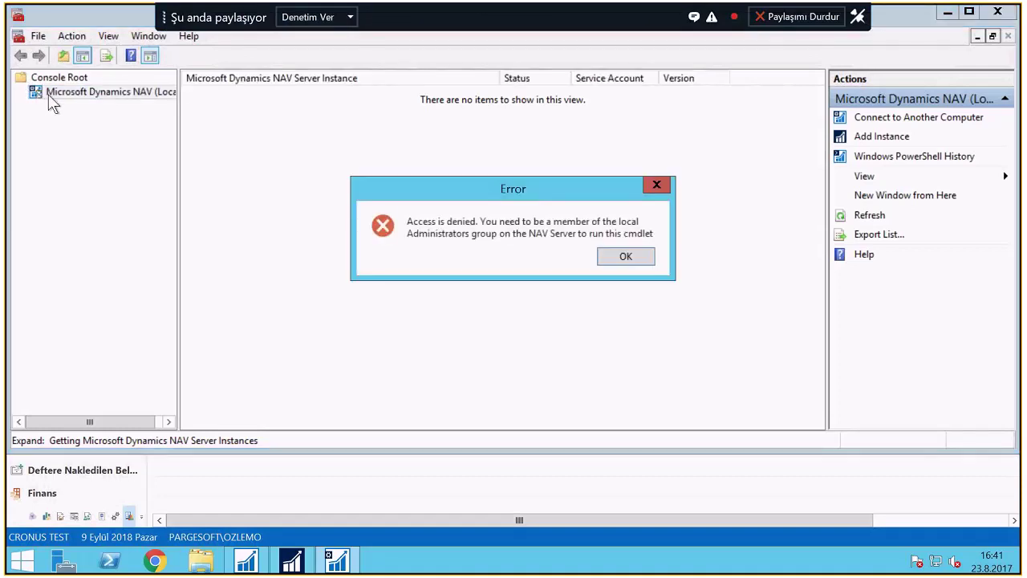
{"action": "left_click", "coordinate": [626, 257]}
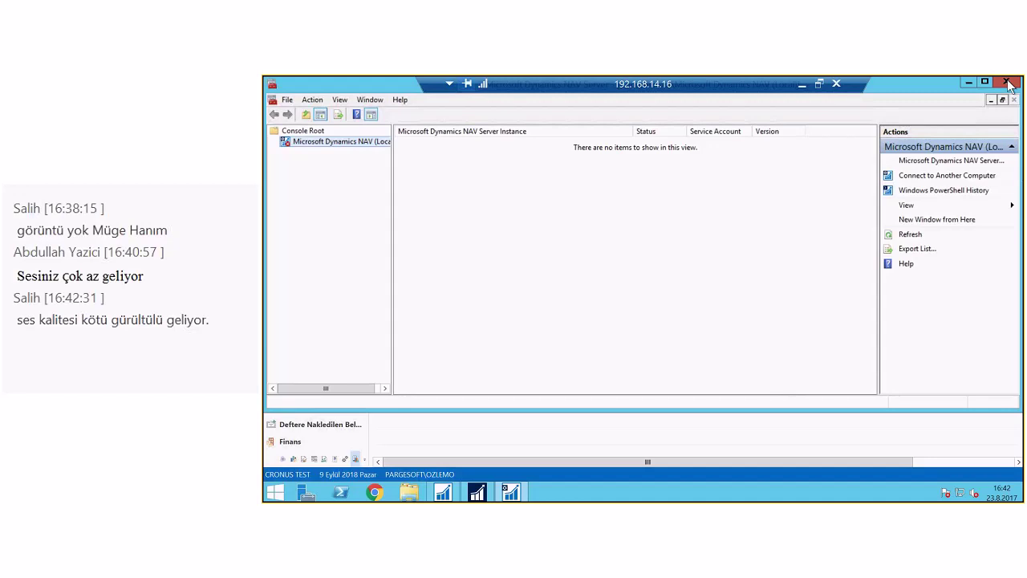
{"action": "left_click", "coordinate": [1008, 84]}
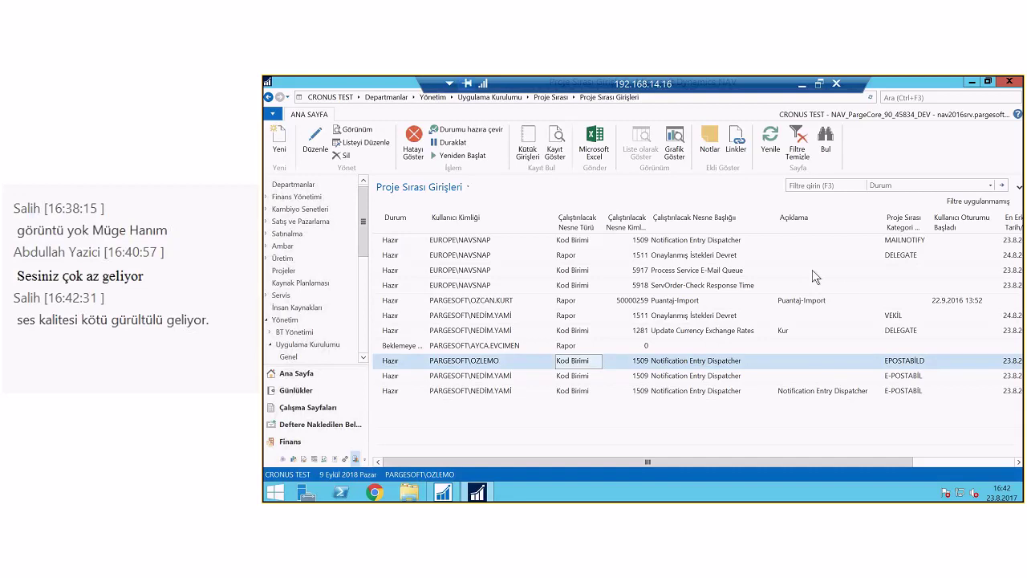
Search 'İş Akış' and open the İş Akışı workflow department page
{"action": "mouse_move", "coordinate": [823, 93]}
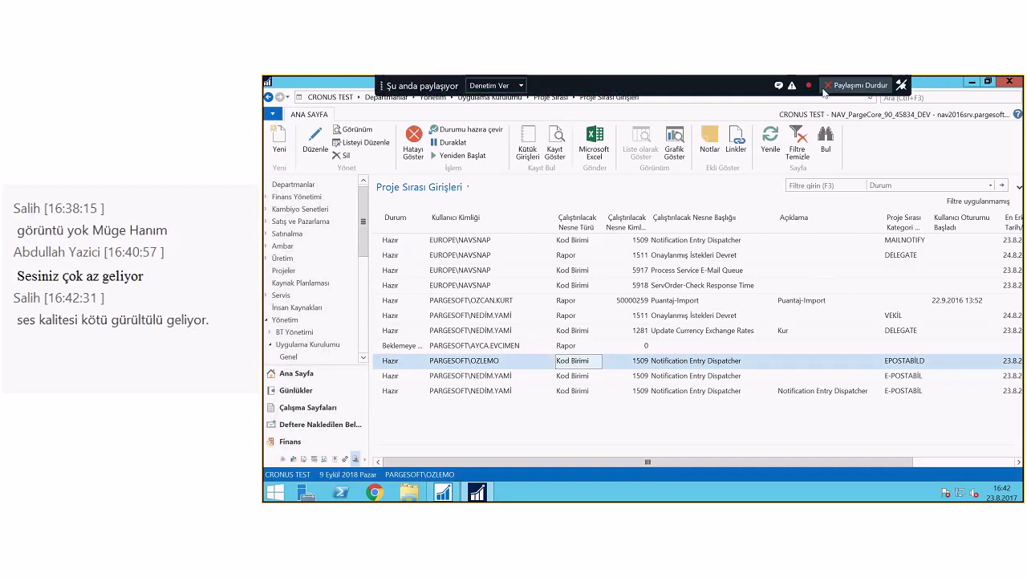
{"action": "left_click", "coordinate": [824, 93]}
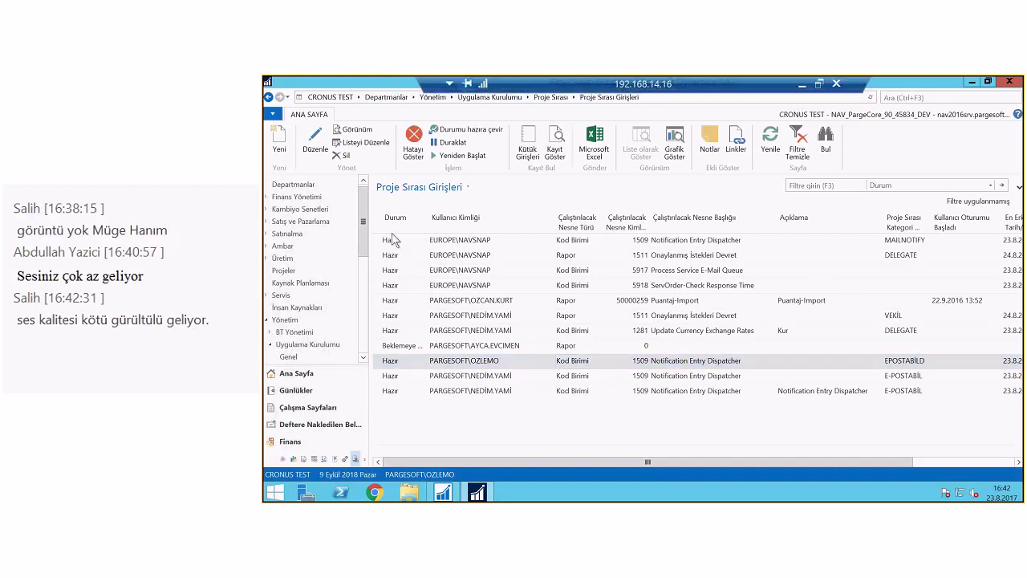
{"action": "left_click", "coordinate": [900, 98]}
{"action": "type", "text": "İş Akış"}
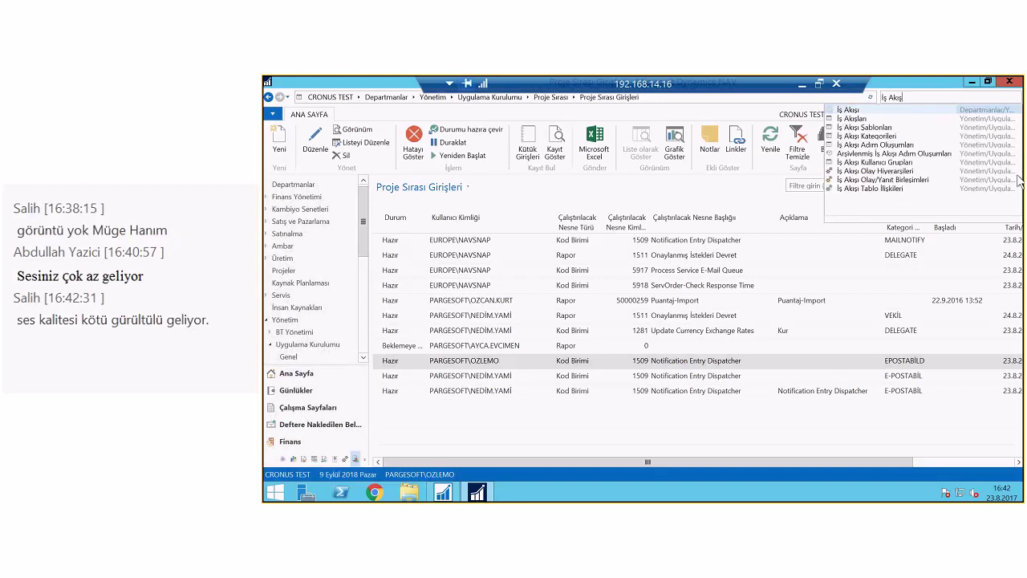
{"action": "left_click", "coordinate": [860, 118]}
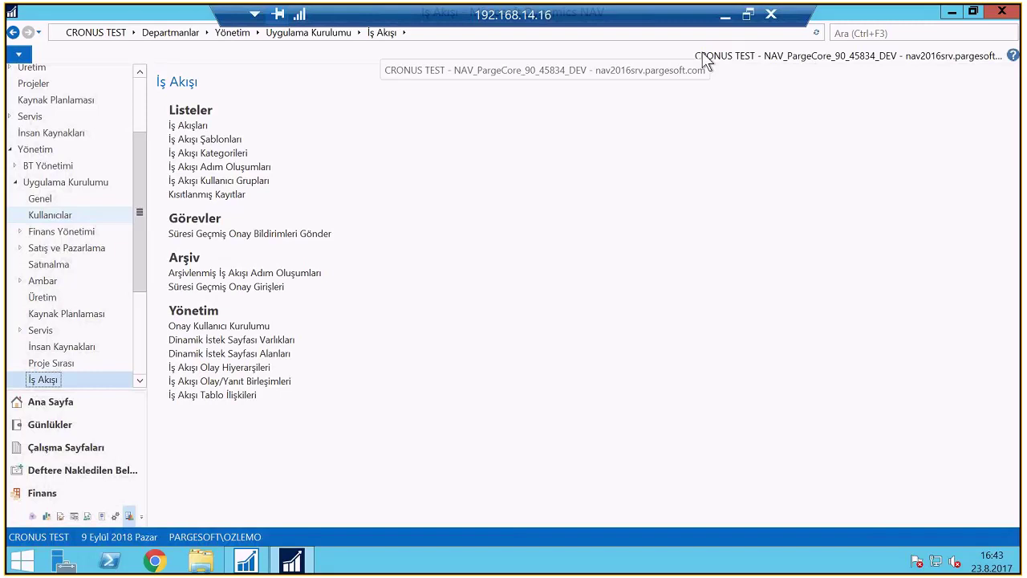
Open the İş Akışı Şablonları list and expand Finans to show its two Yevmiye Defteri templates
{"action": "left_click", "coordinate": [190, 140]}
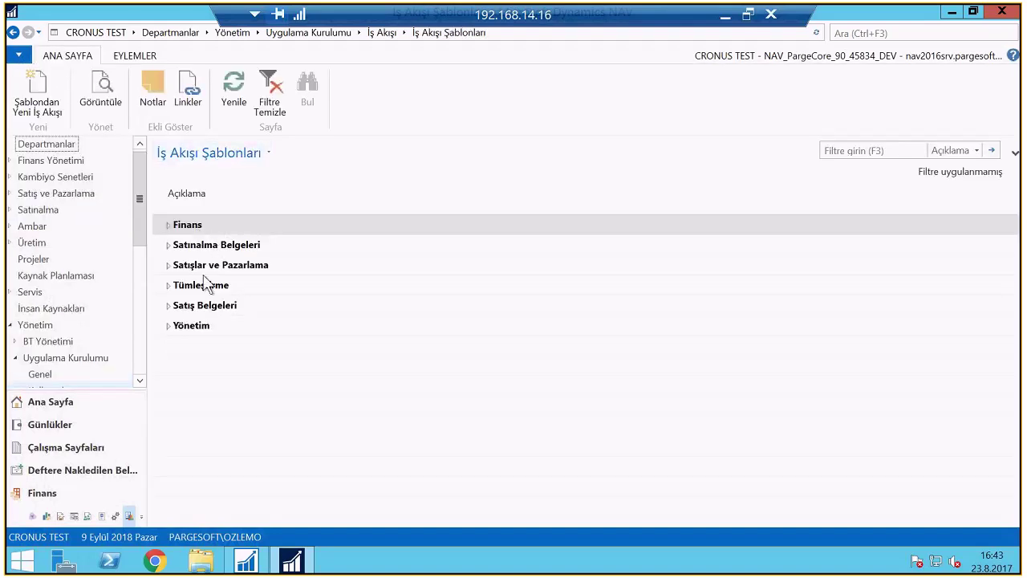
{"action": "left_click", "coordinate": [169, 224]}
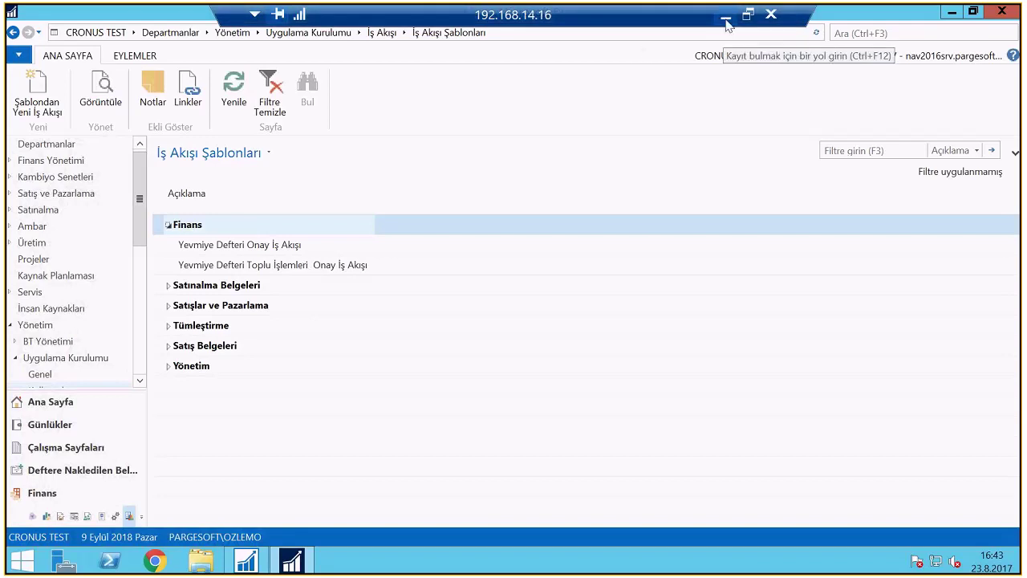
Raise the speaker volume to 100 in Skype for Business, then return to the remote NAV session
{"action": "left_click", "coordinate": [726, 24]}
{"action": "left_click", "coordinate": [853, 559]}
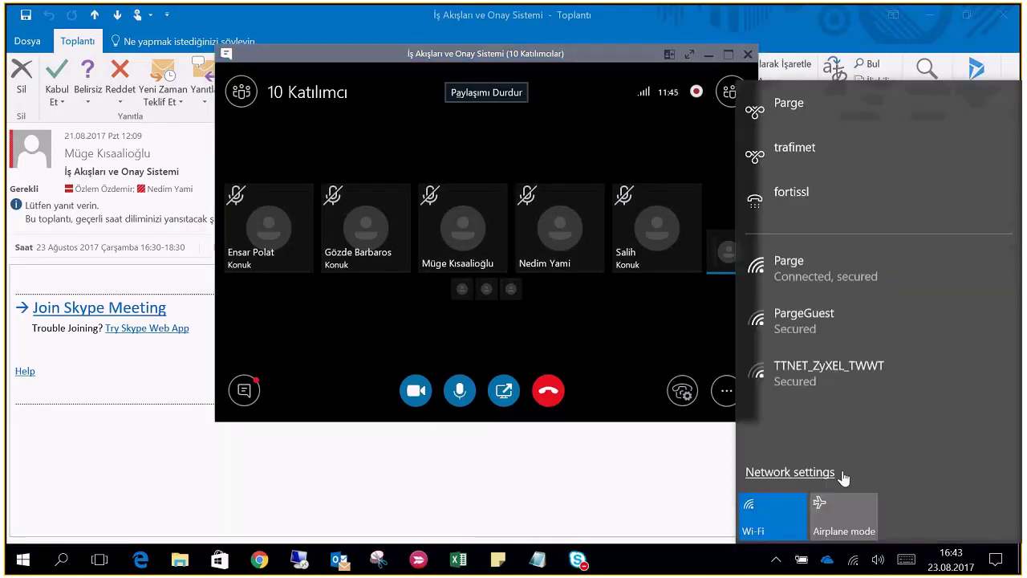
{"action": "left_click", "coordinate": [879, 564]}
{"action": "left_click", "coordinate": [954, 521]}
{"action": "left_click_drag", "start_coordinate": [960, 522], "coordinate": [972, 522]}
{"action": "left_click", "coordinate": [577, 559]}
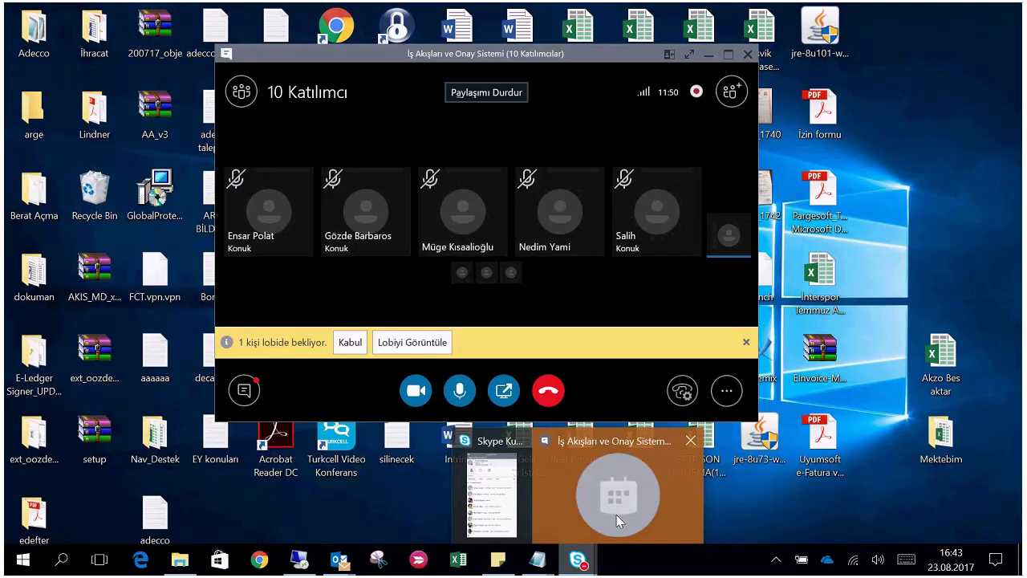
{"action": "left_click", "coordinate": [618, 519]}
{"action": "key", "text": "alt+Tab"}
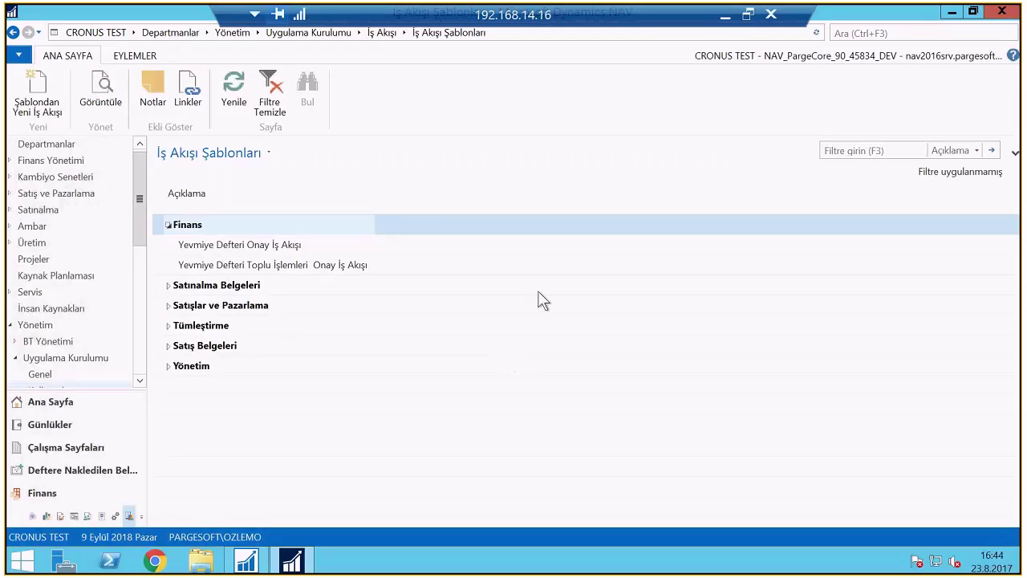
Expand Satınalma Belgeleri to reveal its seven purchase document workflow templates
{"action": "left_click", "coordinate": [168, 285]}
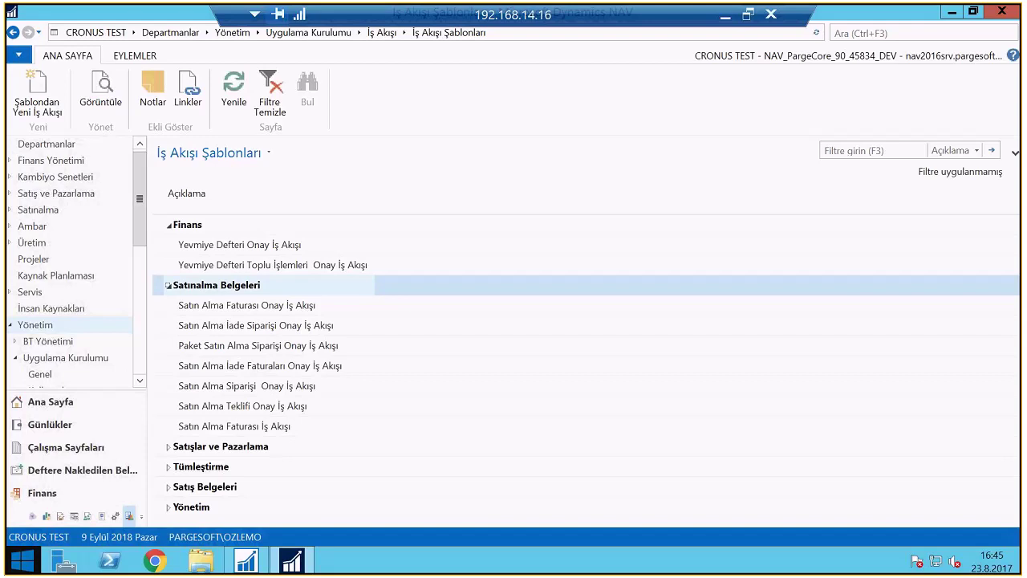
Expand the Satış Belgeleri and Satışlar ve Pazarlama groups and review the purchase invoice and return order templates
{"action": "left_click", "coordinate": [170, 489]}
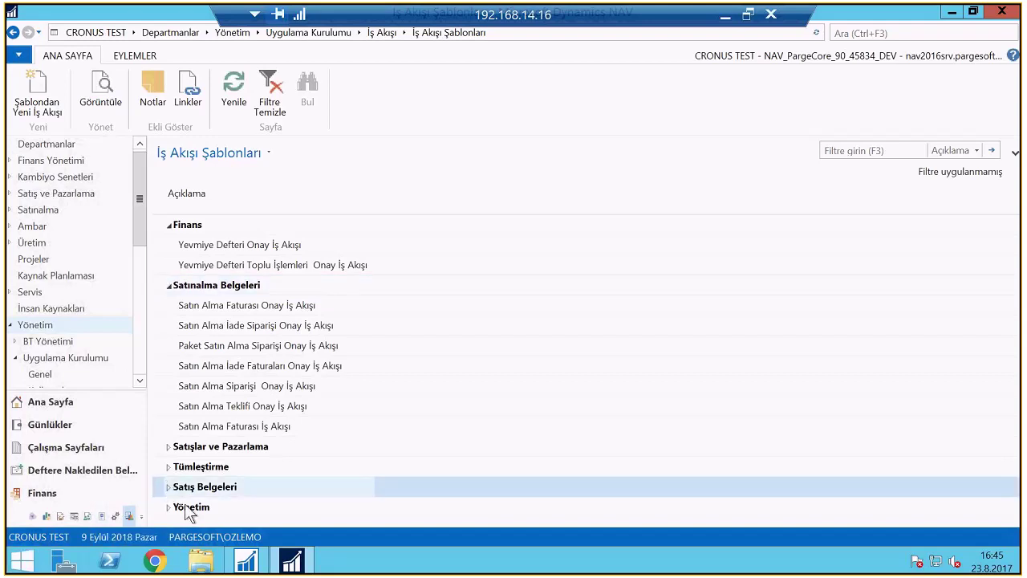
{"action": "left_click", "coordinate": [169, 488]}
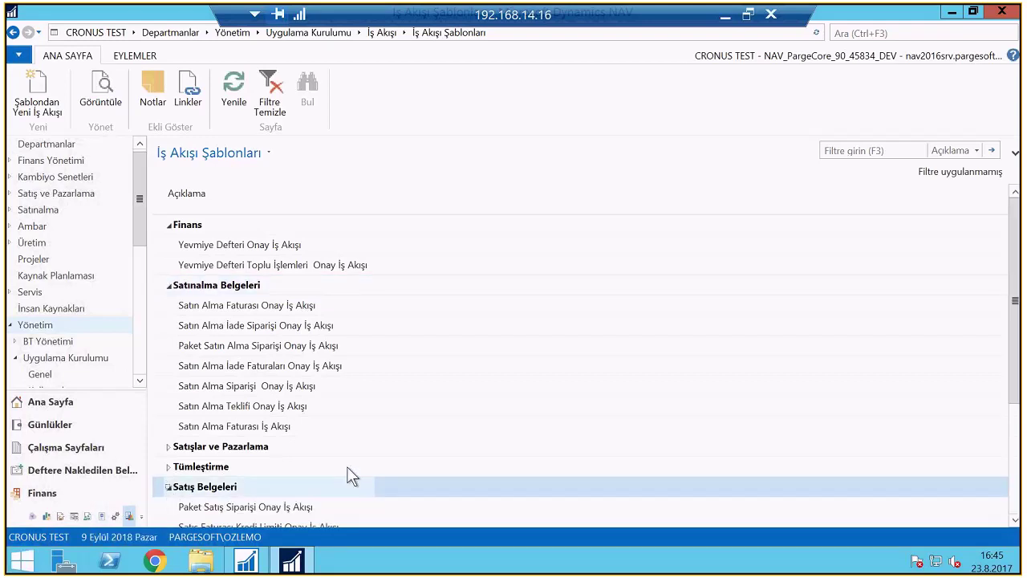
{"action": "scroll", "coordinate": [353, 475], "scroll_direction": "down", "scroll_amount": 2}
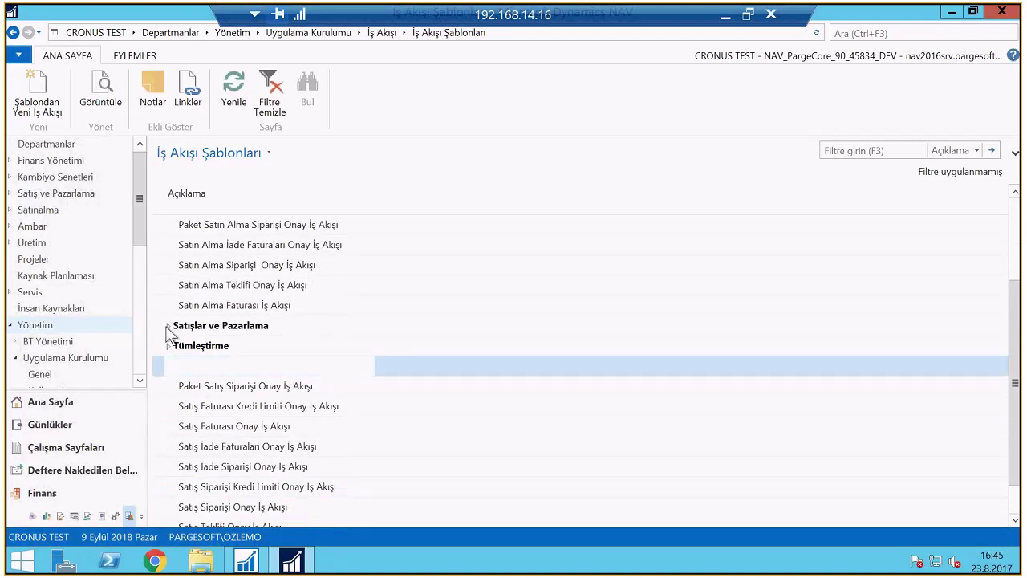
{"action": "left_click", "coordinate": [167, 326]}
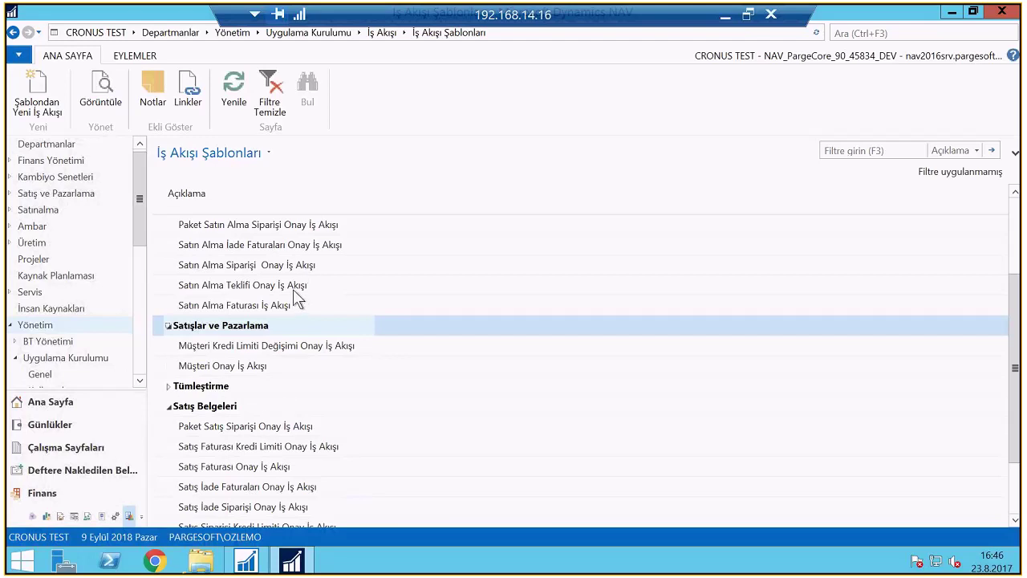
{"action": "scroll", "coordinate": [294, 293], "scroll_direction": "up", "scroll_amount": 2}
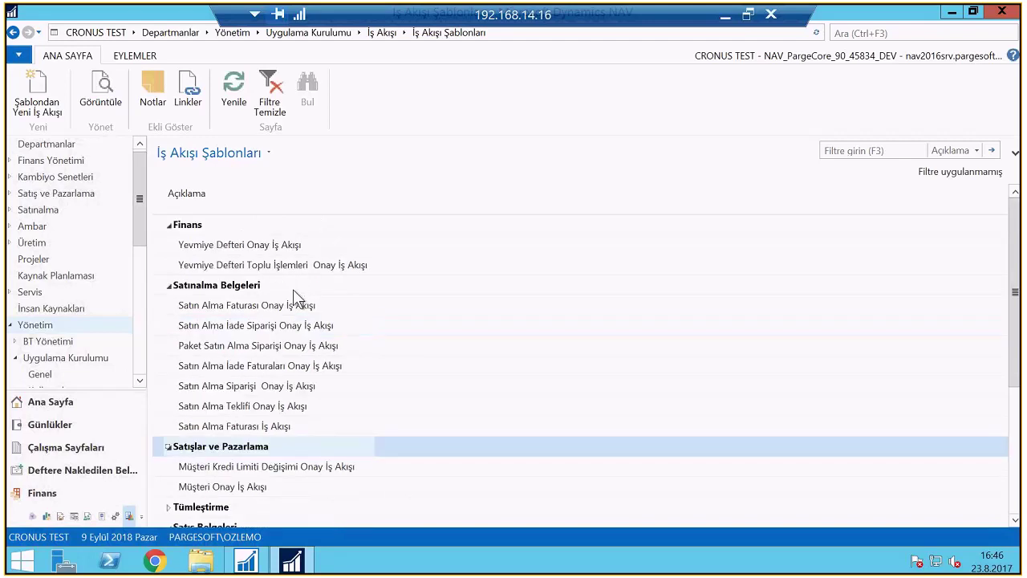
{"action": "left_click", "coordinate": [232, 310]}
{"action": "left_click", "coordinate": [232, 327]}
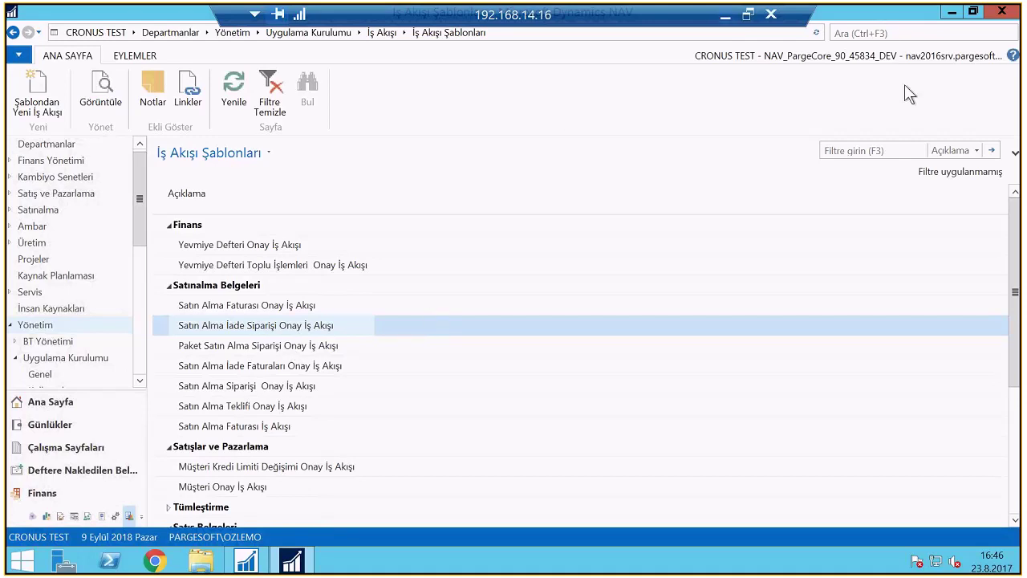
Search 'İş Akışı' to go to the Workflow department page
{"action": "left_click", "coordinate": [885, 33]}
{"action": "type", "text": "İş Akı"}
{"action": "type", "text": "şı"}
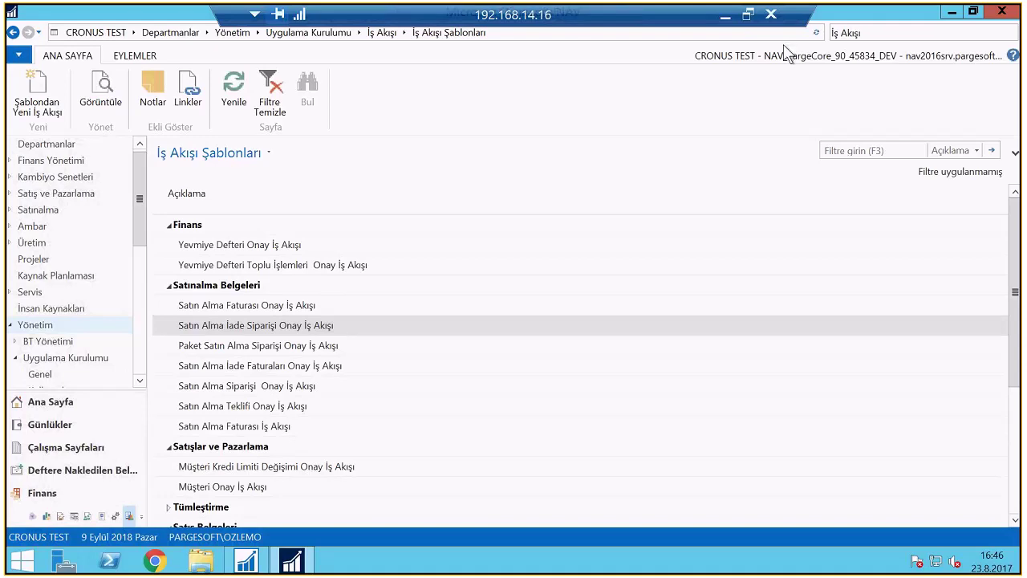
{"action": "key", "text": "Return"}
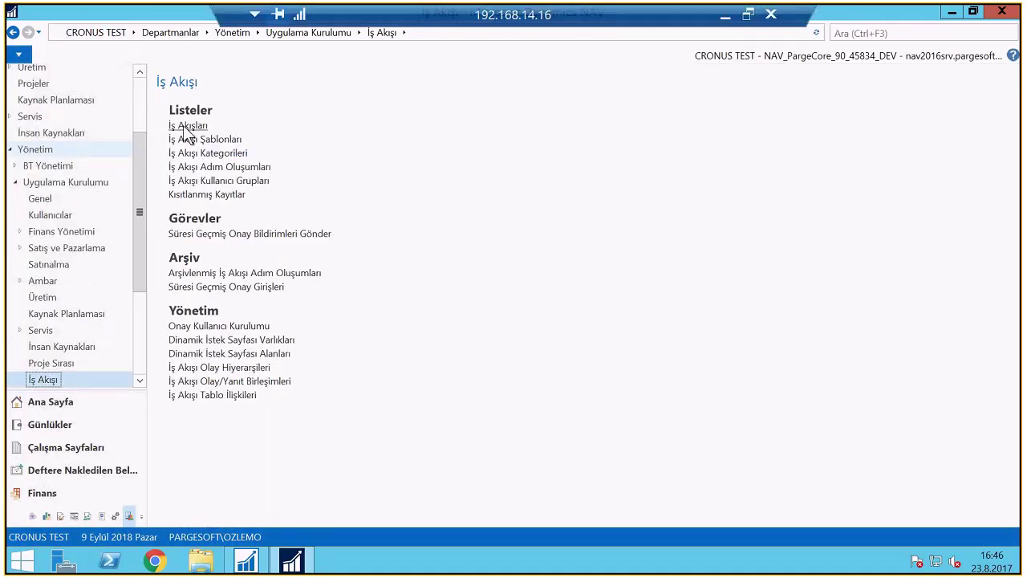
Open the İş Akışları list and expand the Satınalma Belgeleri and Satışlar ve Pazarlama groups
{"action": "left_click", "coordinate": [188, 128]}
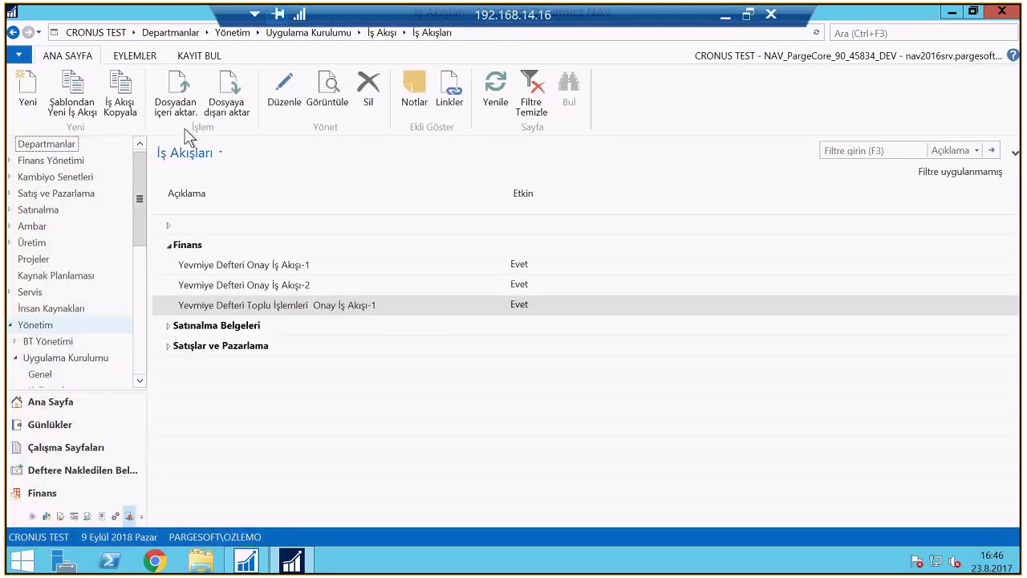
{"action": "left_click", "coordinate": [167, 326]}
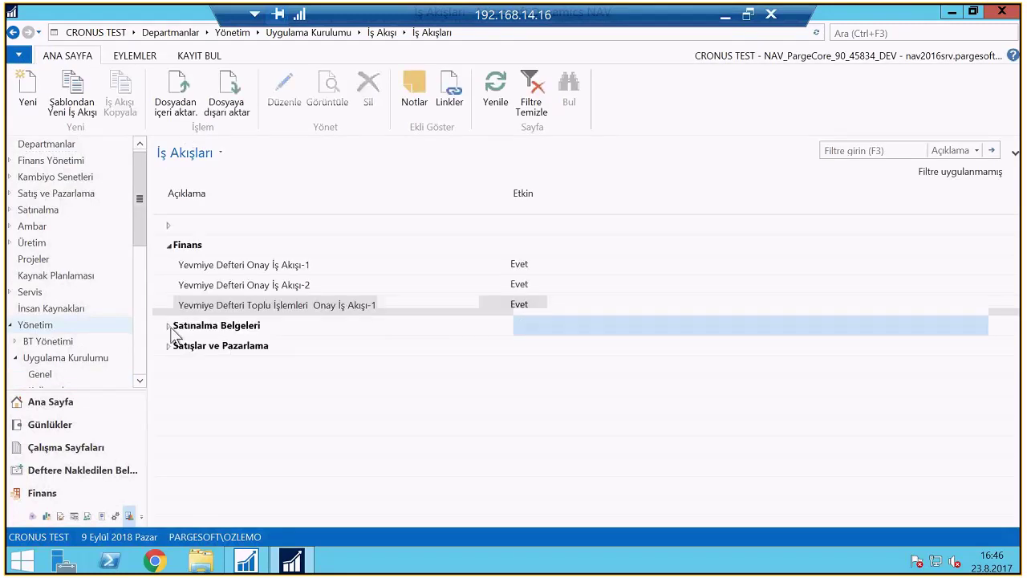
{"action": "left_click", "coordinate": [166, 426]}
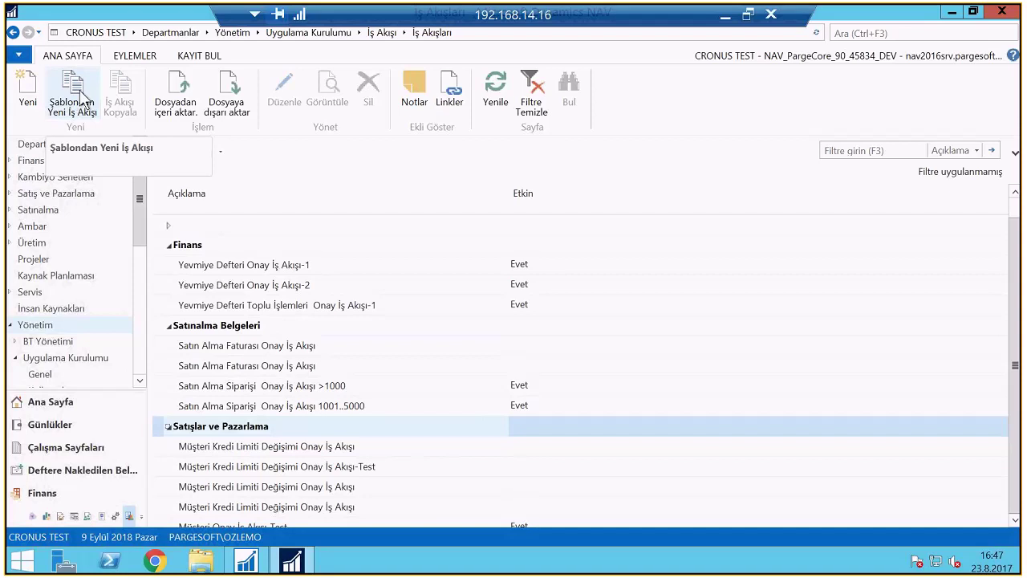
Start a new workflow from a template, choosing Yevmiye Defteri Toplu İşlemleri Onay İş Akışı under Finans
{"action": "left_click", "coordinate": [83, 95]}
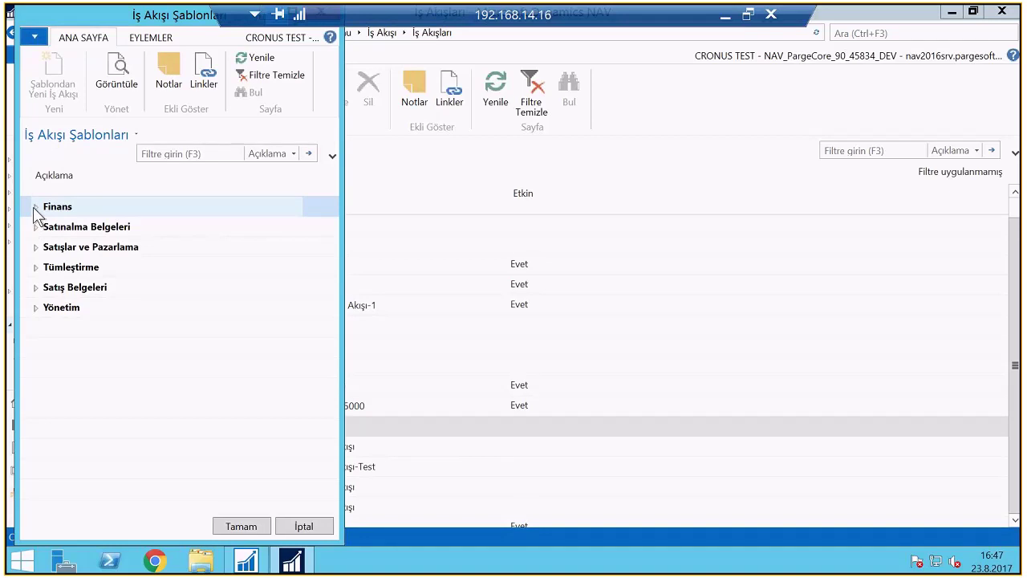
{"action": "left_click", "coordinate": [36, 207]}
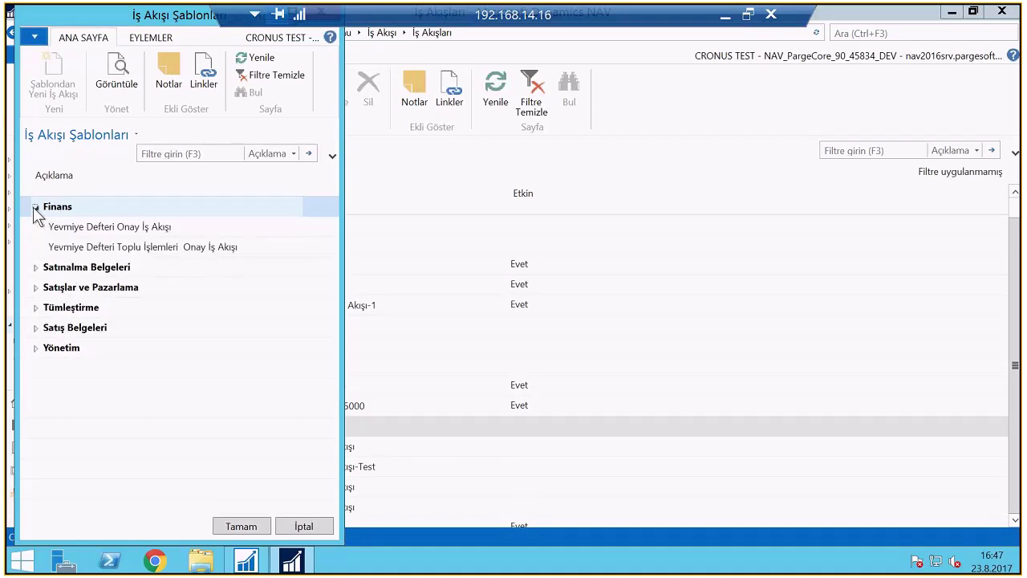
{"action": "left_click", "coordinate": [99, 228]}
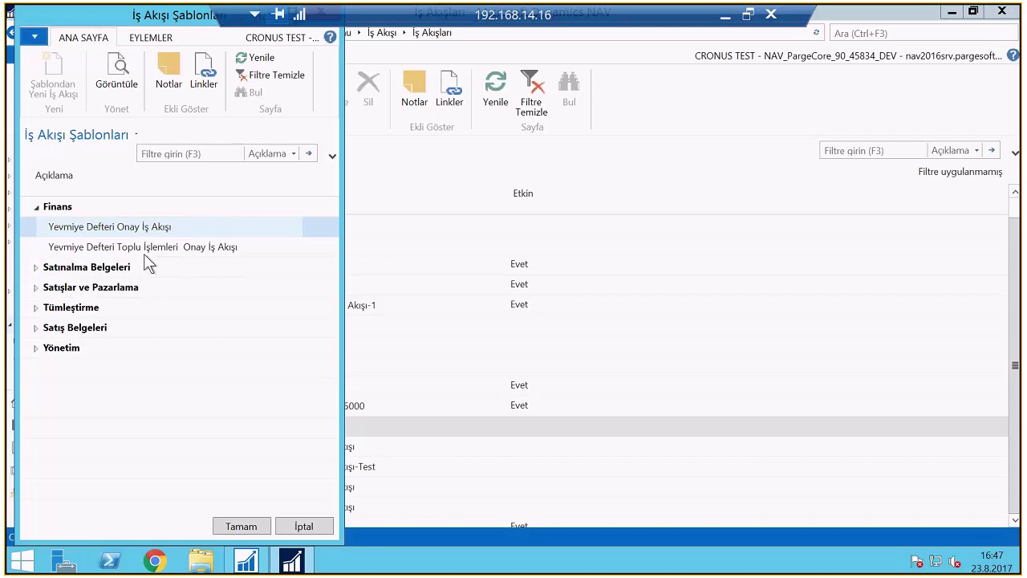
{"action": "left_click", "coordinate": [145, 249]}
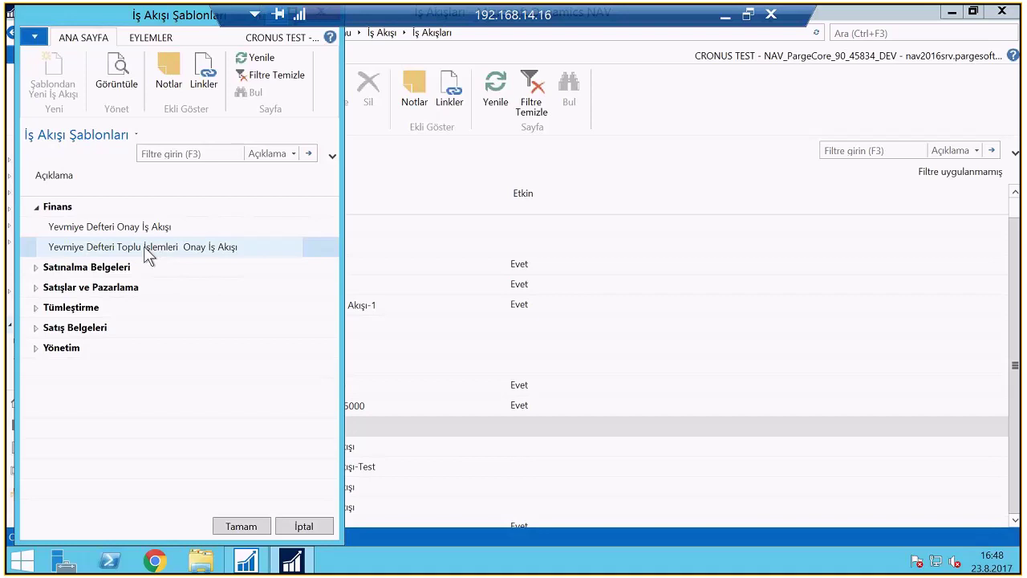
Create workflow MS-YDTOİA-02 described 'Yevmiye Örnek Kurgu1', keeping category FIN
{"action": "left_click", "coordinate": [242, 526]}
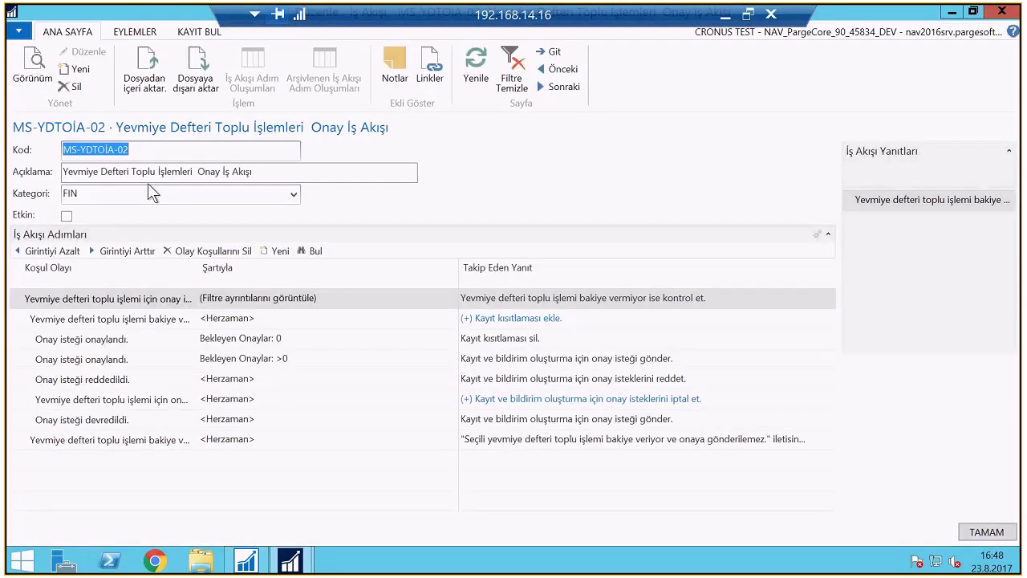
{"action": "key", "text": "Tab"}
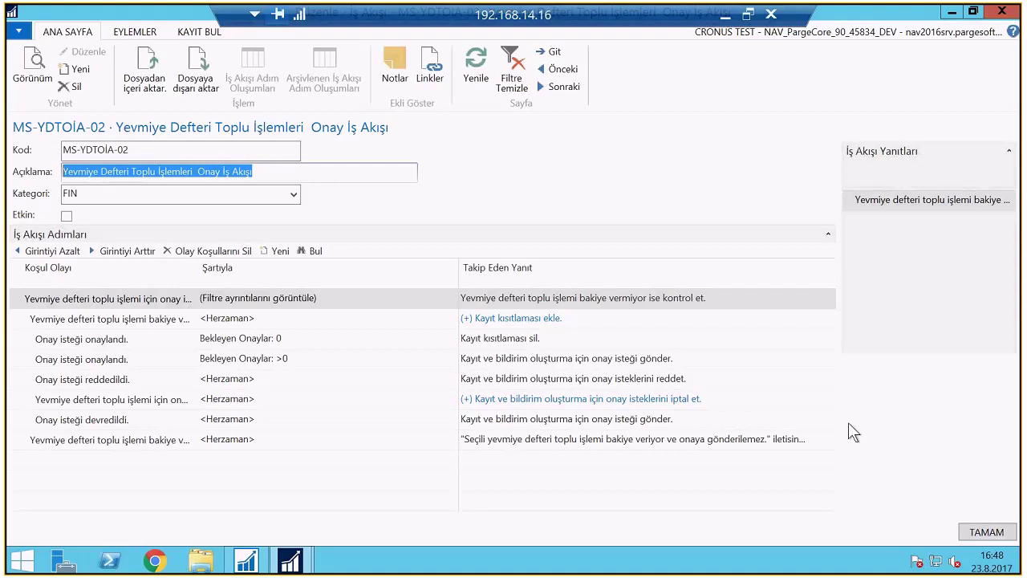
{"action": "type", "text": "Yevmiye Örnek Kurgu1"}
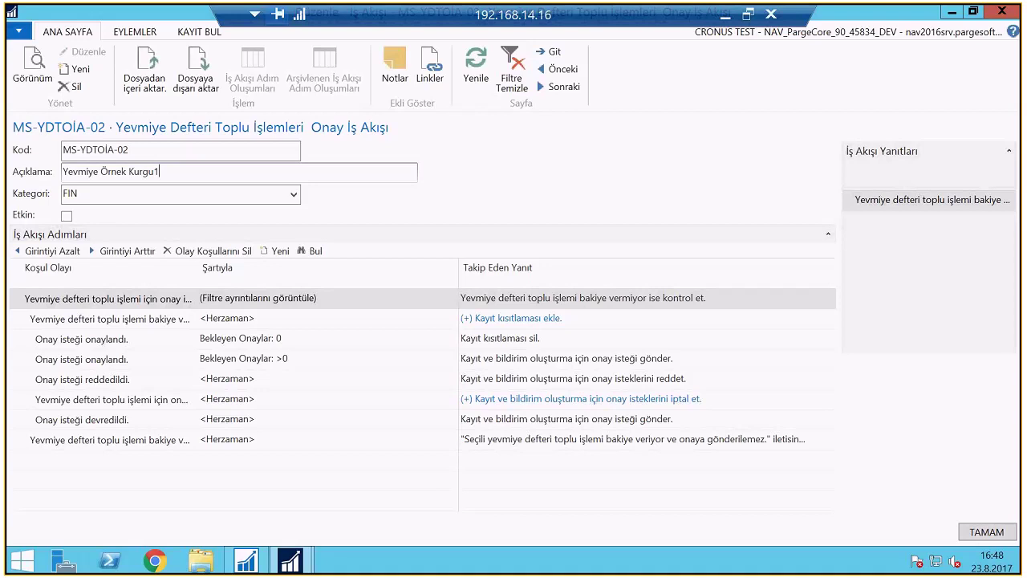
{"action": "key", "text": "Tab"}
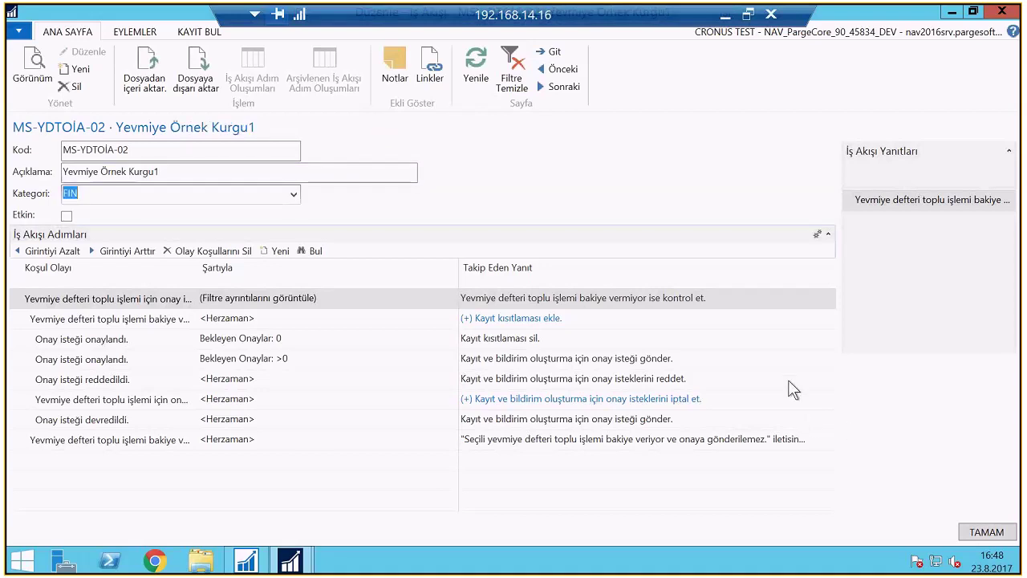
{"action": "left_click", "coordinate": [294, 196]}
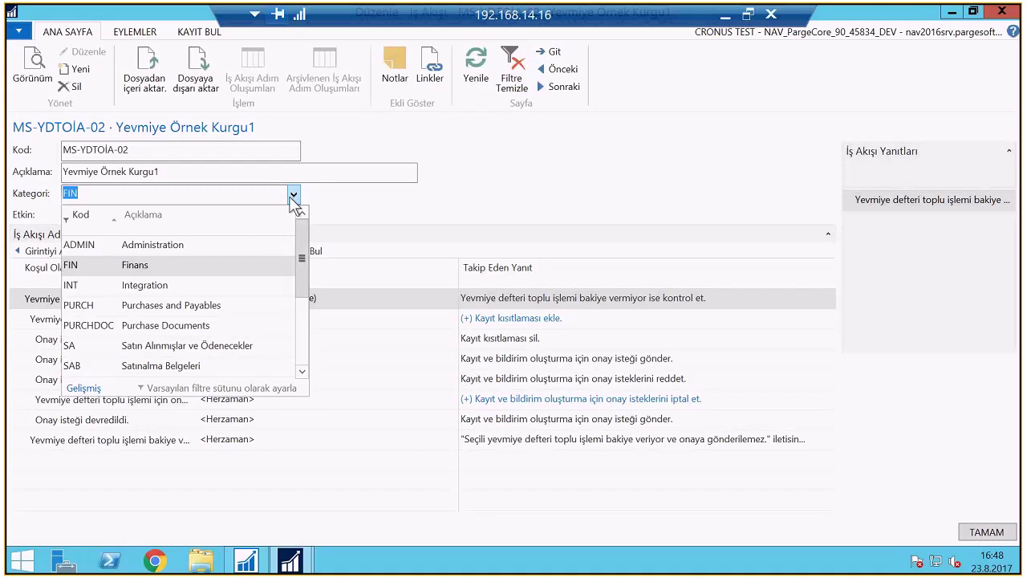
{"action": "left_click", "coordinate": [293, 195]}
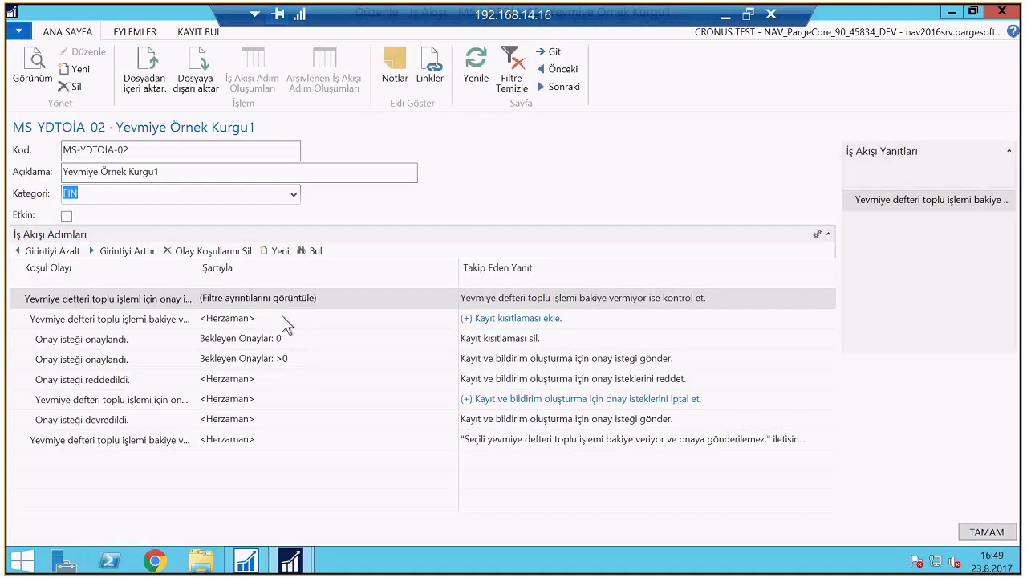
Open the first step's event conditions and set the Şablon Türü filter to Genel
{"action": "left_click", "coordinate": [332, 300]}
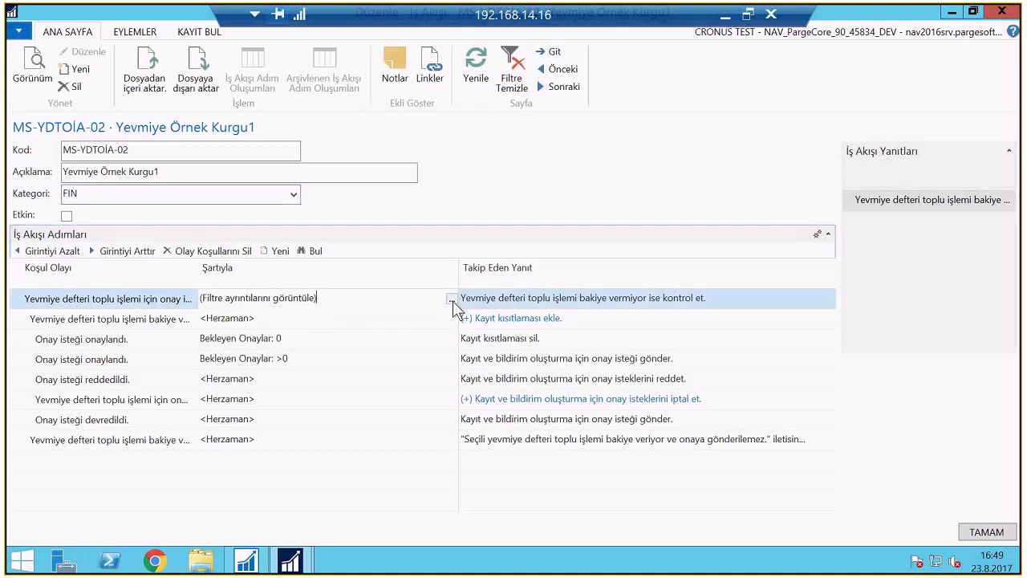
{"action": "left_click", "coordinate": [452, 300]}
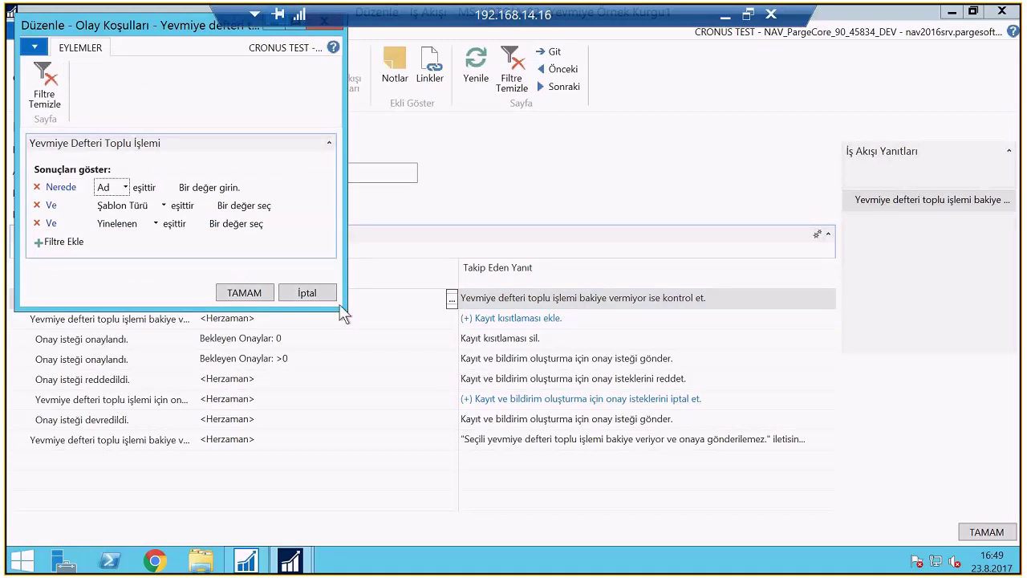
{"action": "left_click_drag", "start_coordinate": [340, 307], "coordinate": [391, 416]}
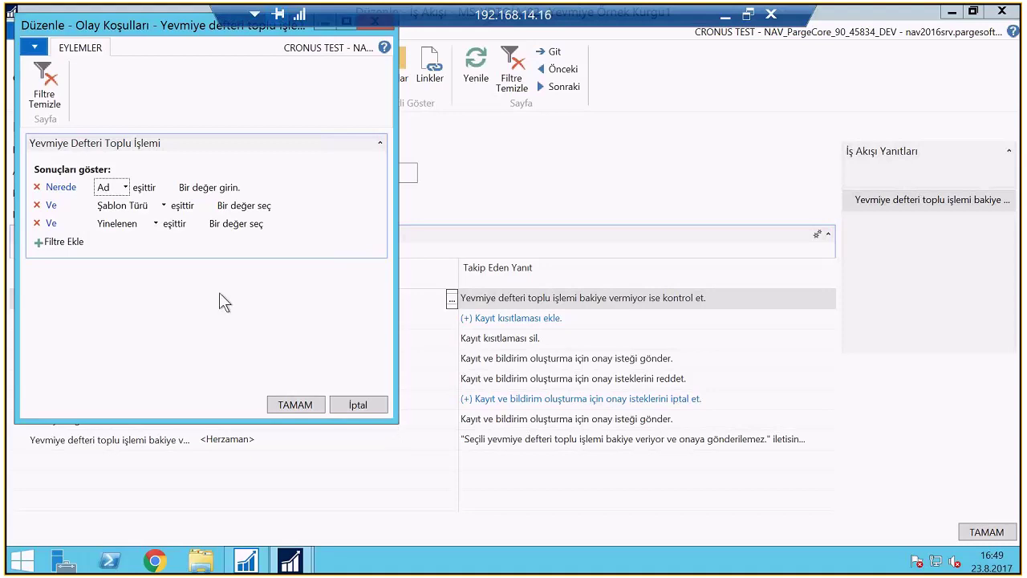
{"action": "left_click", "coordinate": [210, 188]}
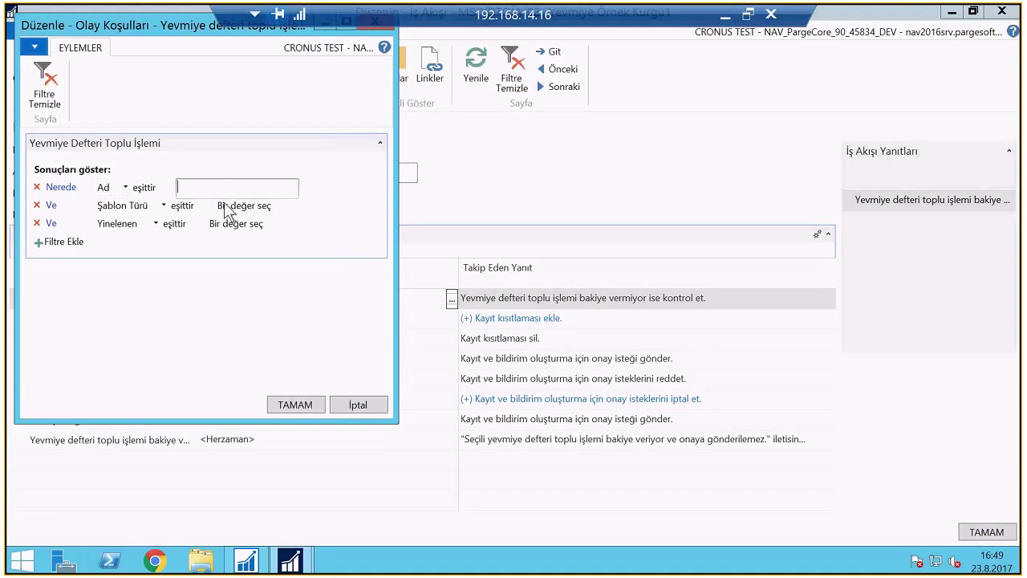
{"action": "left_click", "coordinate": [164, 206]}
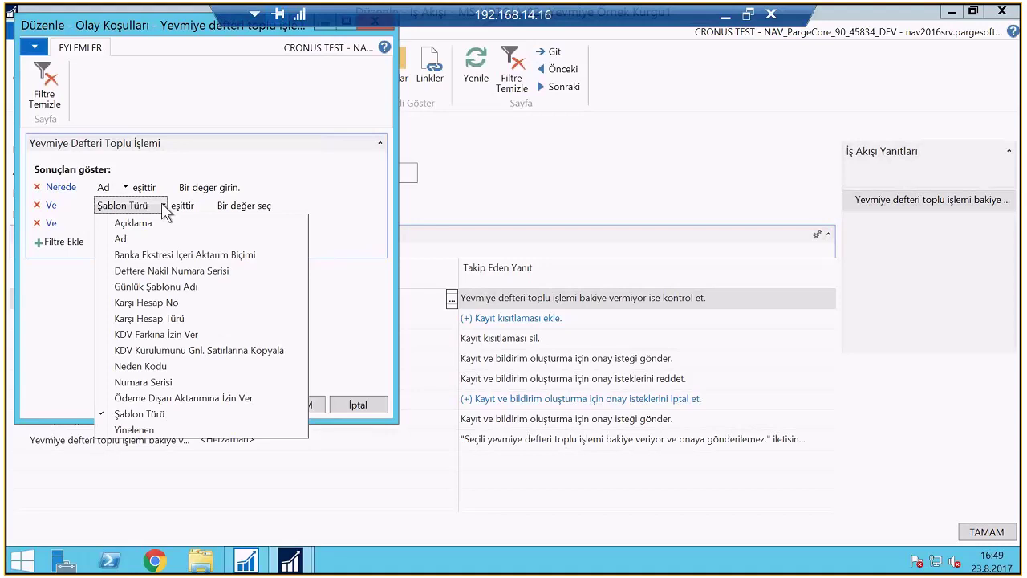
{"action": "left_click", "coordinate": [164, 206]}
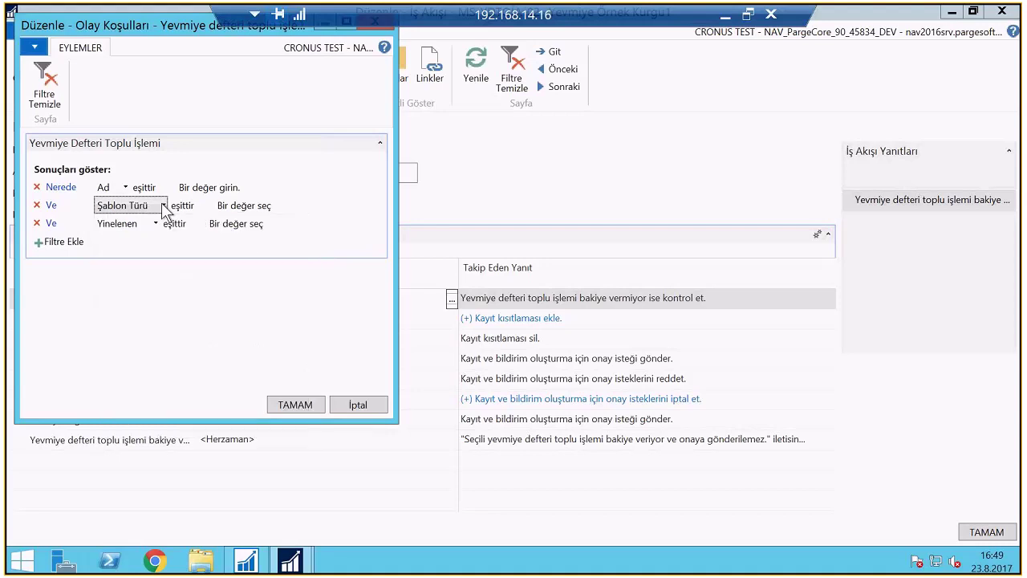
{"action": "left_click", "coordinate": [286, 207]}
{"action": "left_click", "coordinate": [286, 207]}
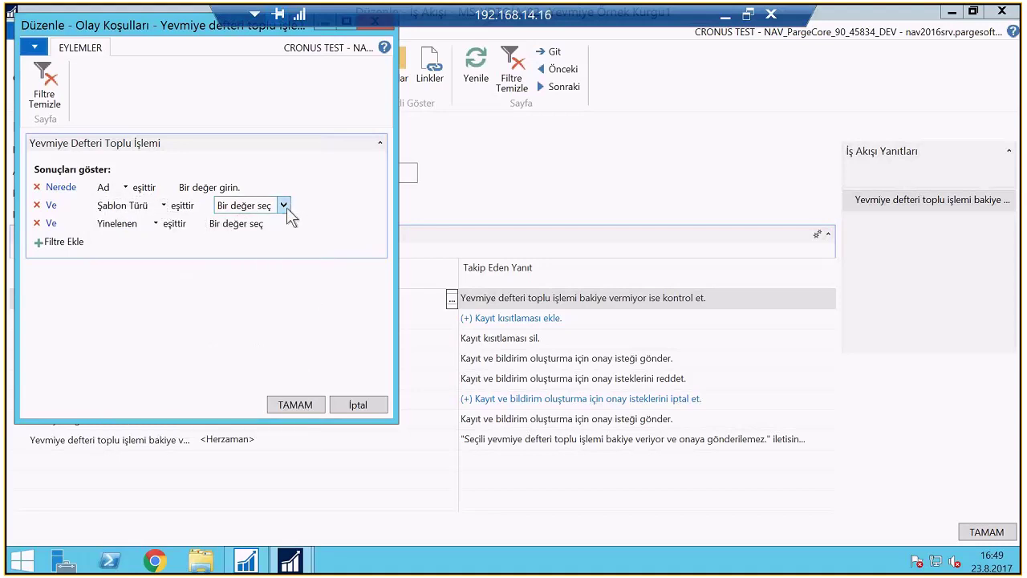
{"action": "left_click", "coordinate": [283, 206]}
{"action": "left_click", "coordinate": [239, 221]}
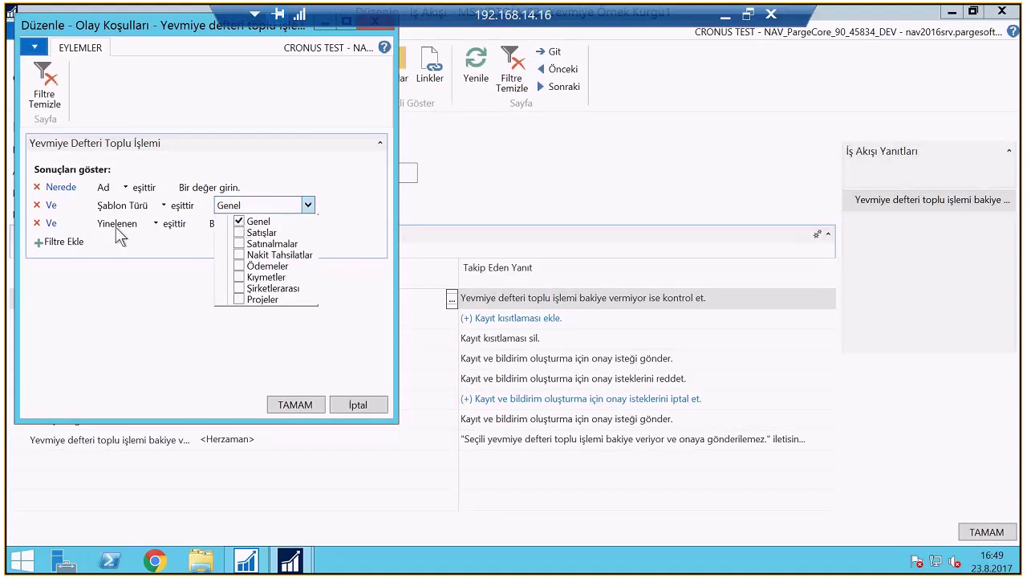
Add a Günlük Şablonu Adı filter of GENERAL, save the conditions, and select the second step's response
{"action": "left_click", "coordinate": [154, 224]}
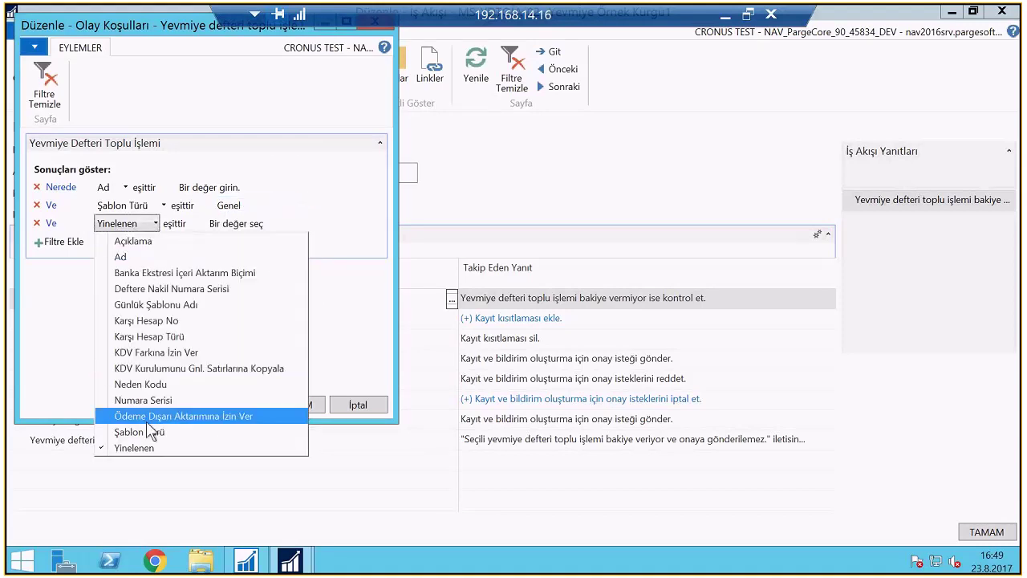
{"action": "left_click", "coordinate": [161, 304]}
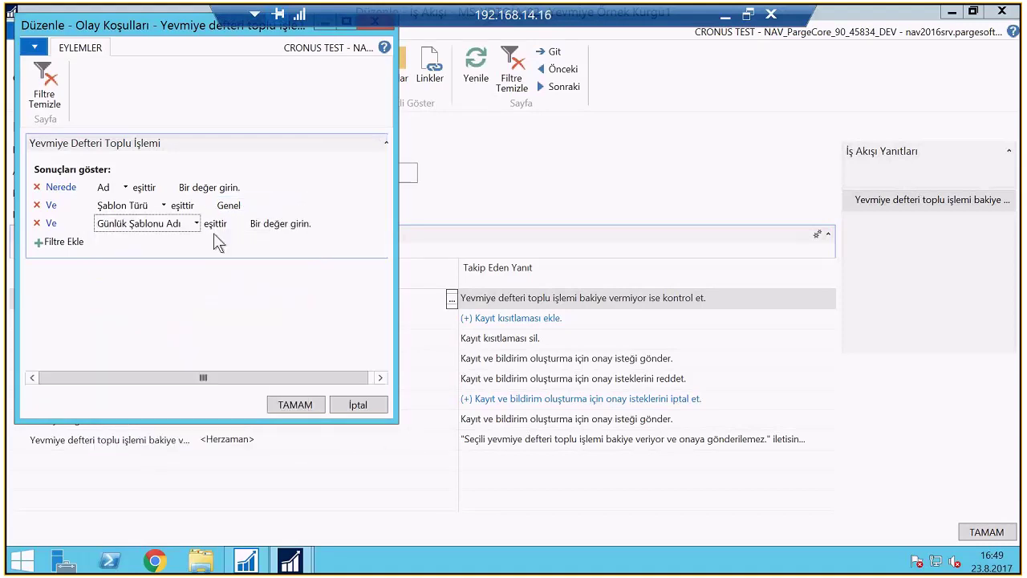
{"action": "left_click", "coordinate": [367, 226]}
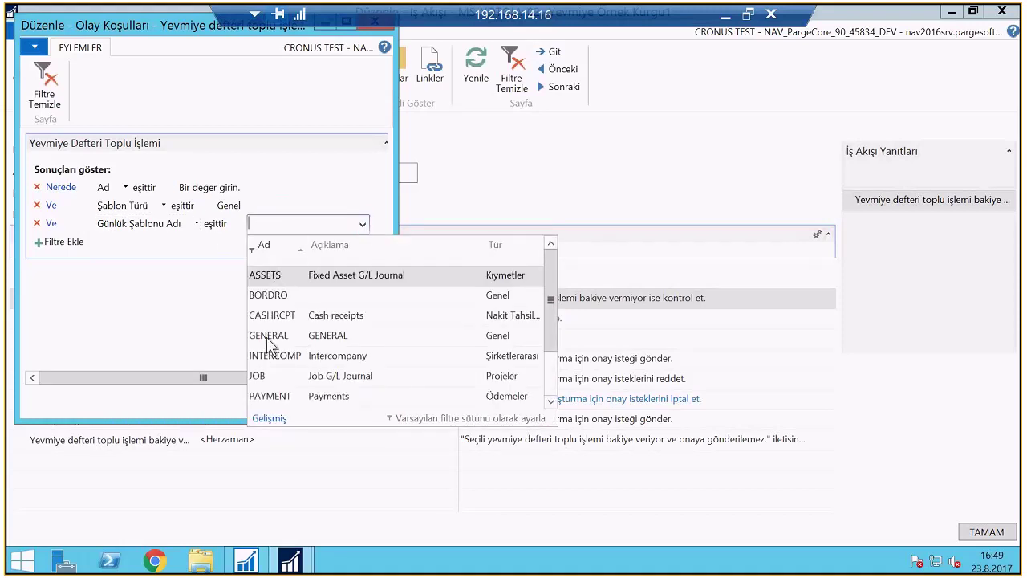
{"action": "left_click", "coordinate": [270, 337]}
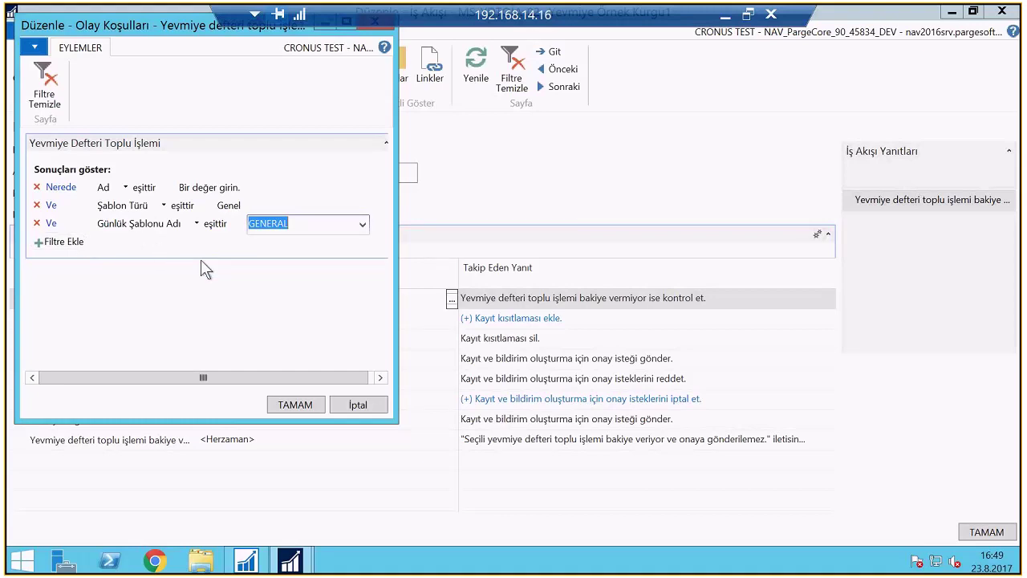
{"action": "left_click", "coordinate": [56, 241]}
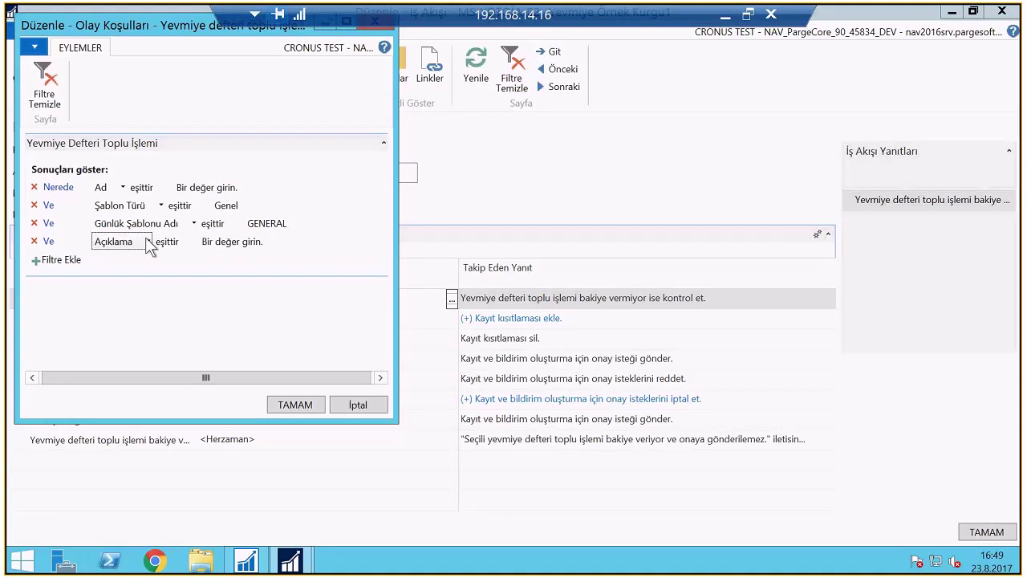
{"action": "left_click", "coordinate": [147, 242]}
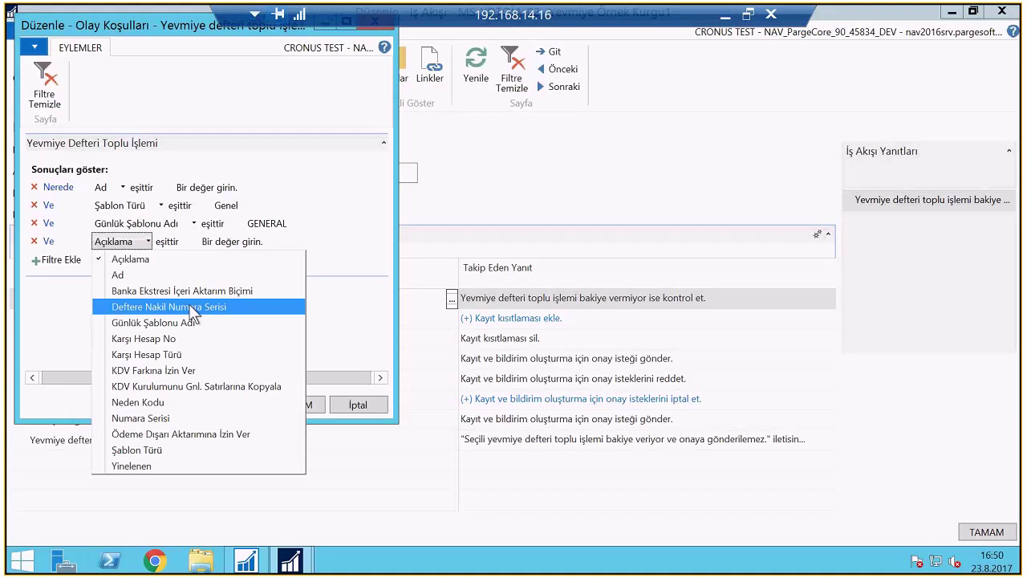
{"action": "left_click", "coordinate": [322, 222]}
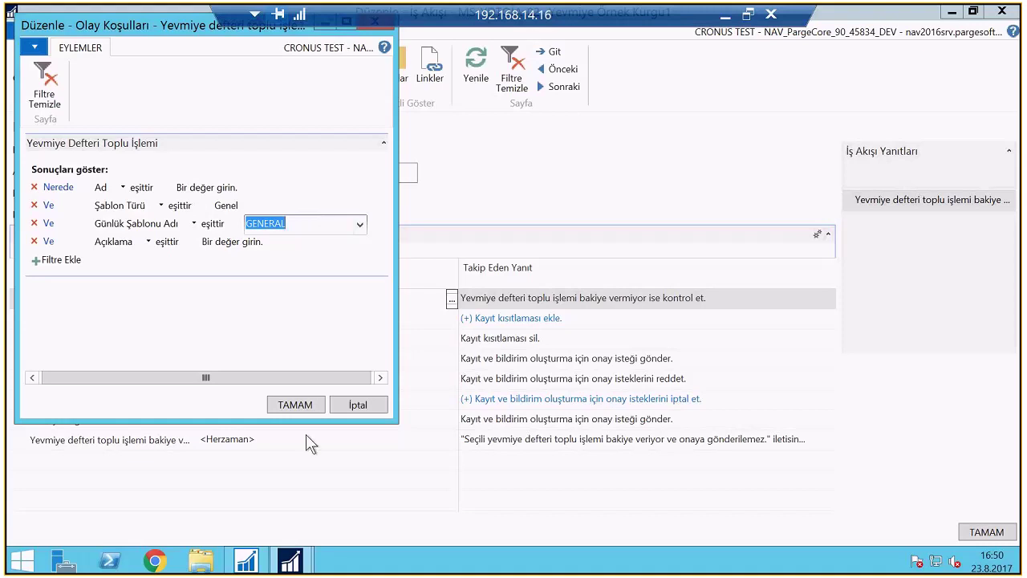
{"action": "left_click", "coordinate": [294, 405]}
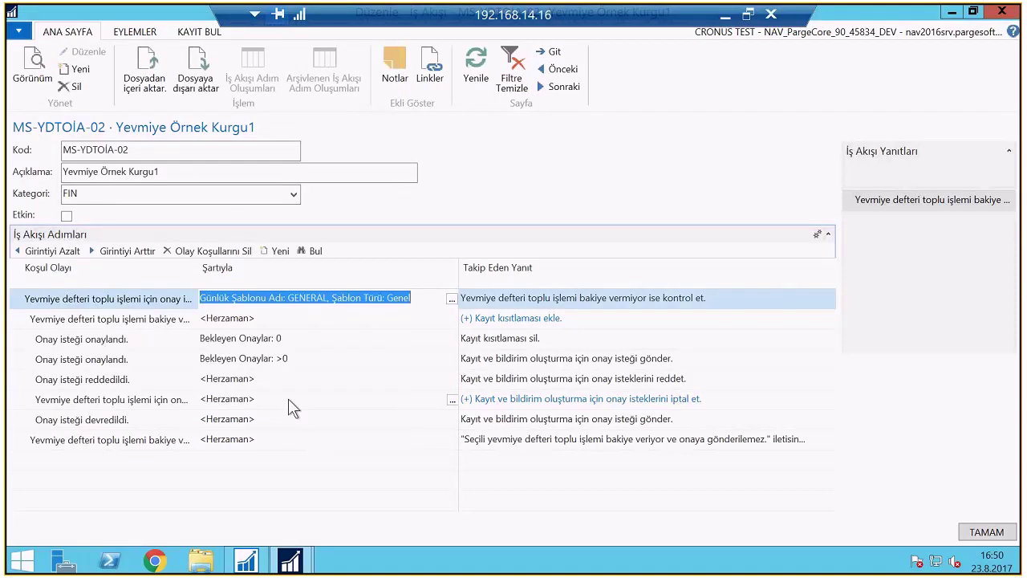
{"action": "left_click", "coordinate": [595, 314]}
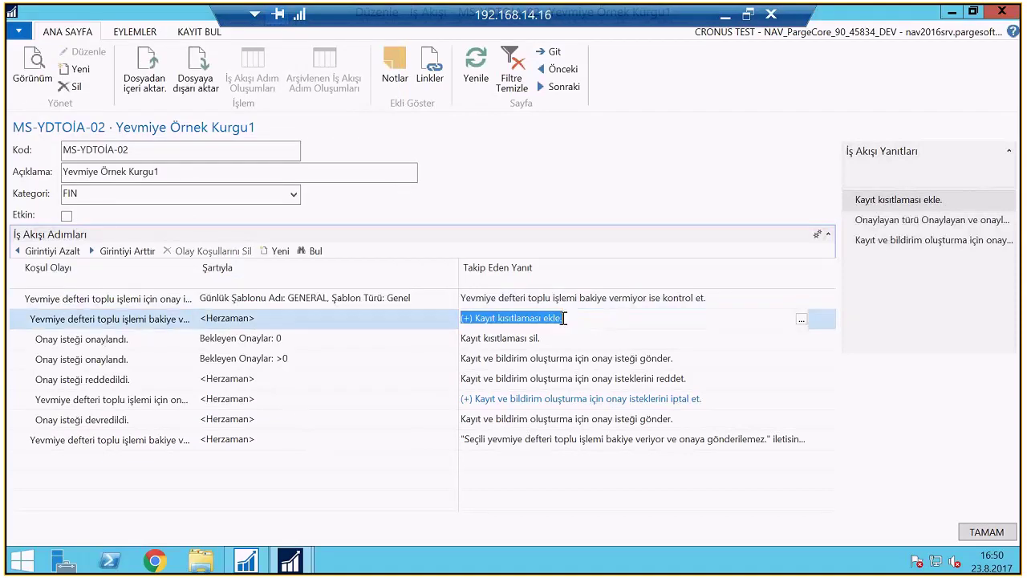
Set the approval request response's Onaylayan Türü to İş Akışı Kullanıcı Grubu and look up the SAS>1000 group
{"action": "left_click", "coordinate": [800, 320]}
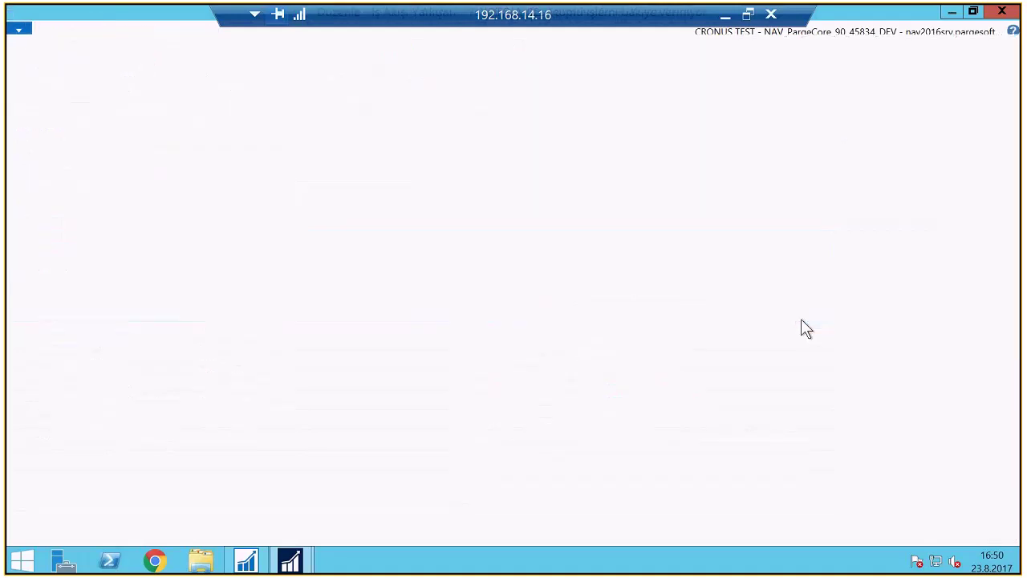
{"action": "left_click", "coordinate": [101, 102]}
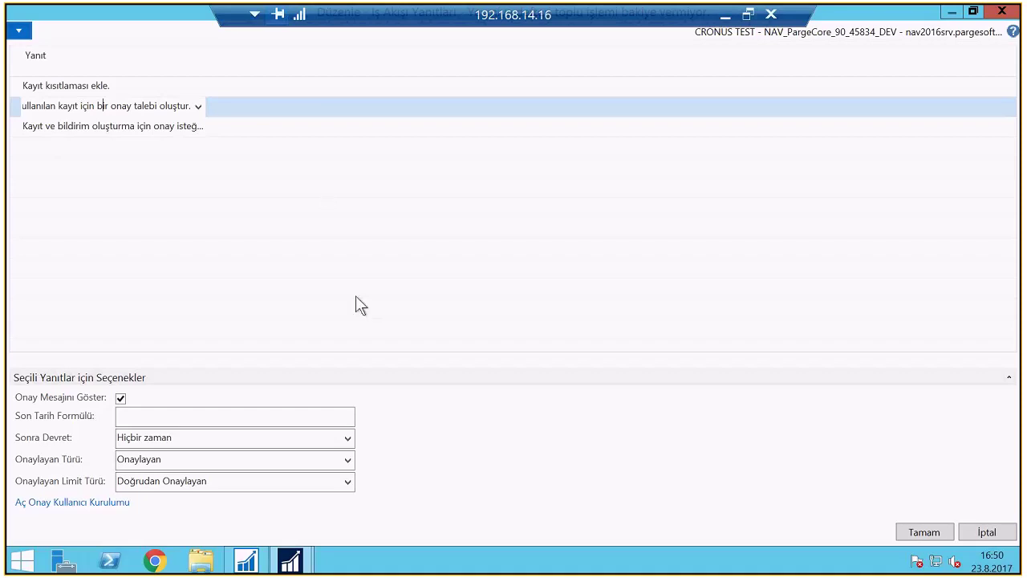
{"action": "left_click", "coordinate": [347, 461]}
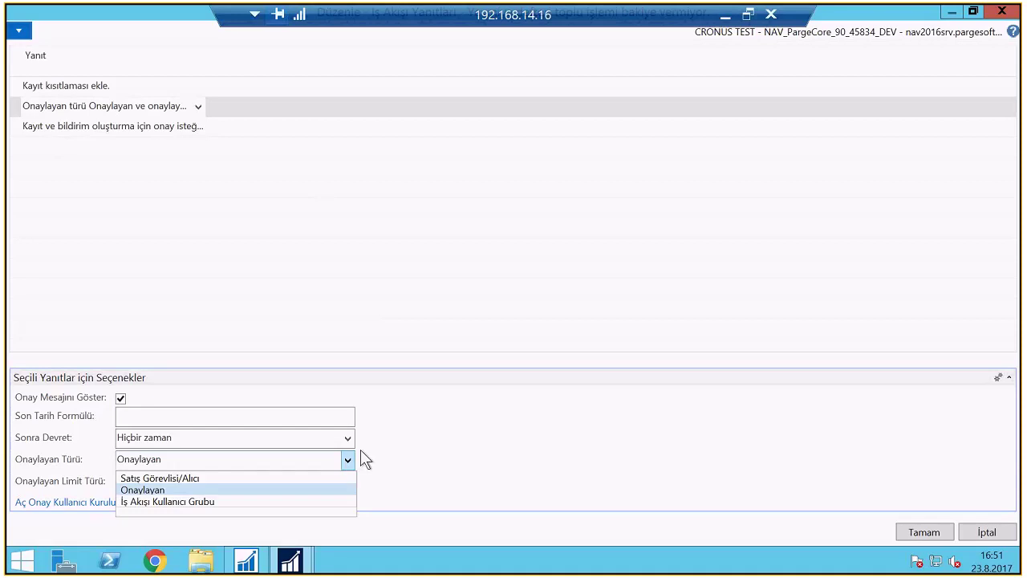
{"action": "left_click", "coordinate": [196, 502]}
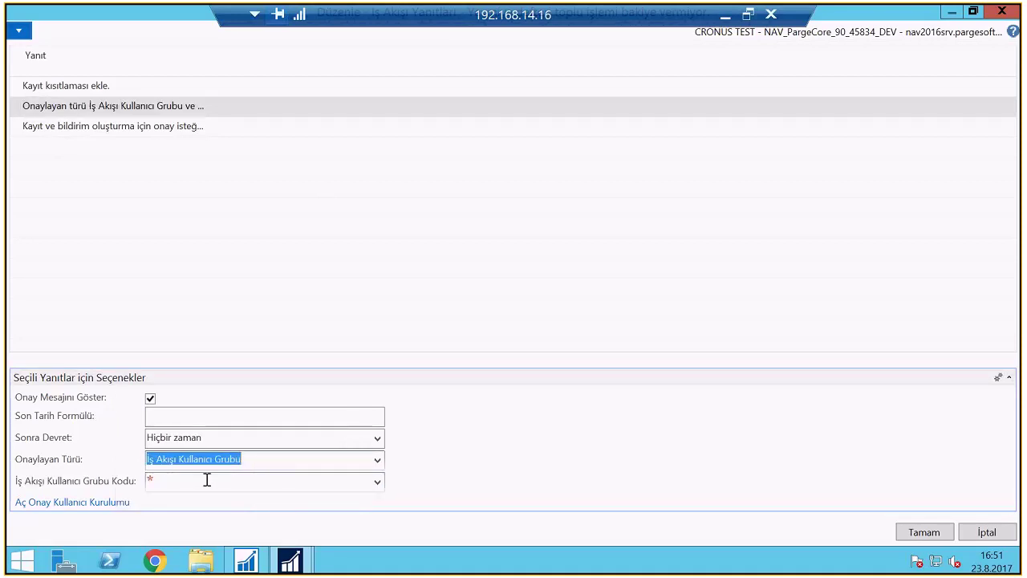
{"action": "left_click", "coordinate": [206, 479]}
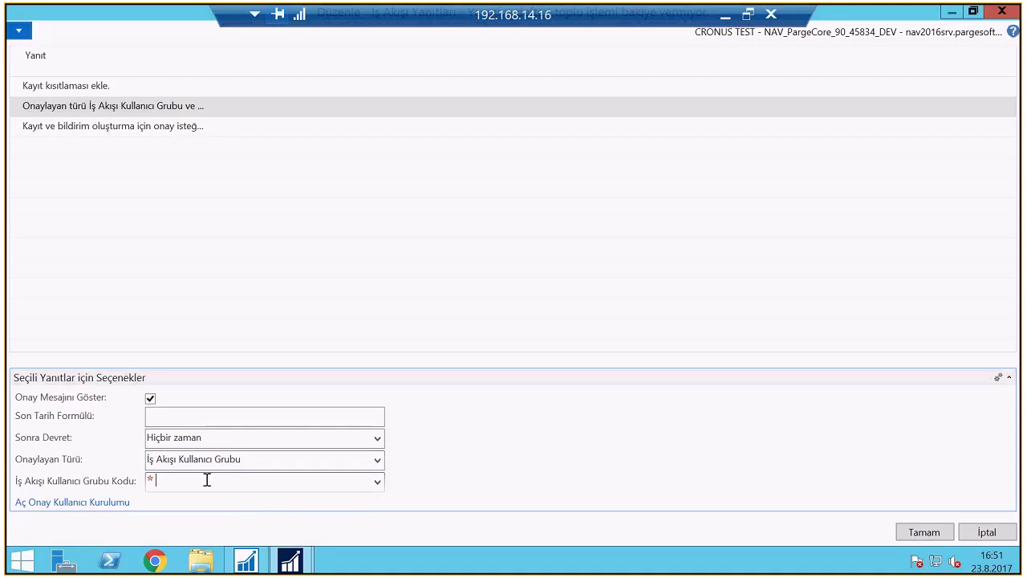
{"action": "left_click", "coordinate": [377, 480]}
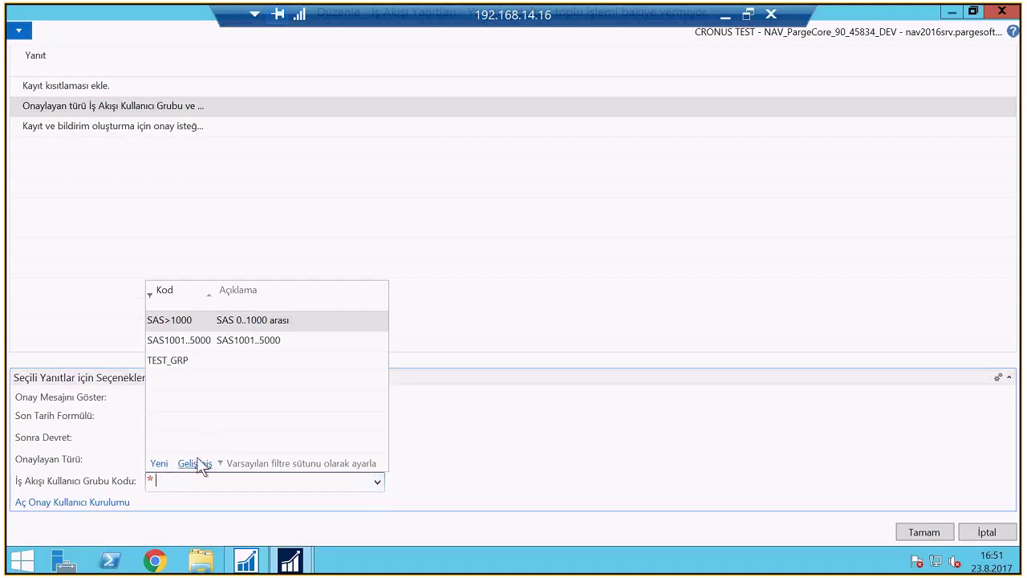
{"action": "key", "text": "Down"}
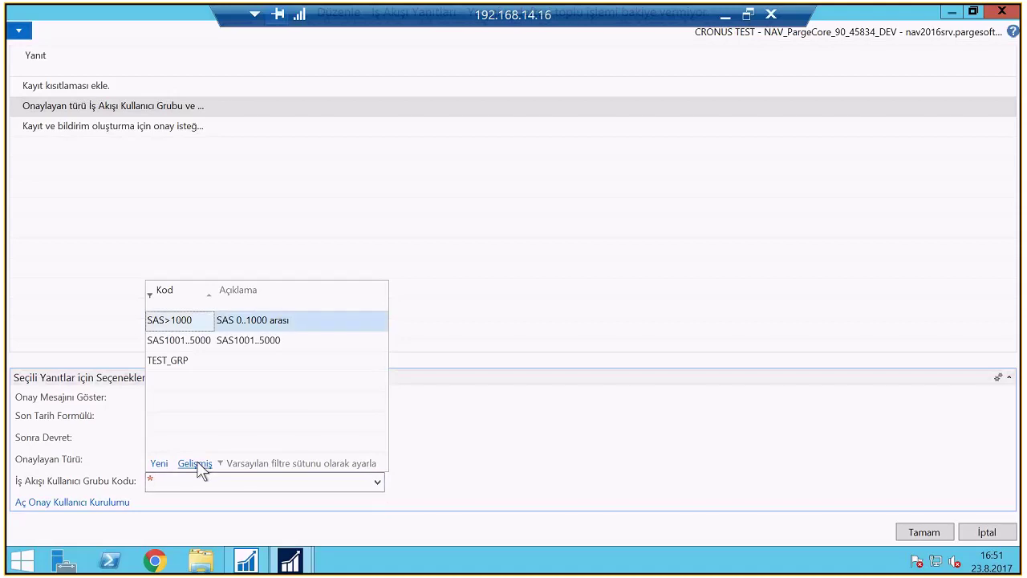
Move from the SAS>1000 group card to TEST_GRP, review its members, and open Onay Kullanıcı Kurulumu
{"action": "left_click", "coordinate": [197, 464]}
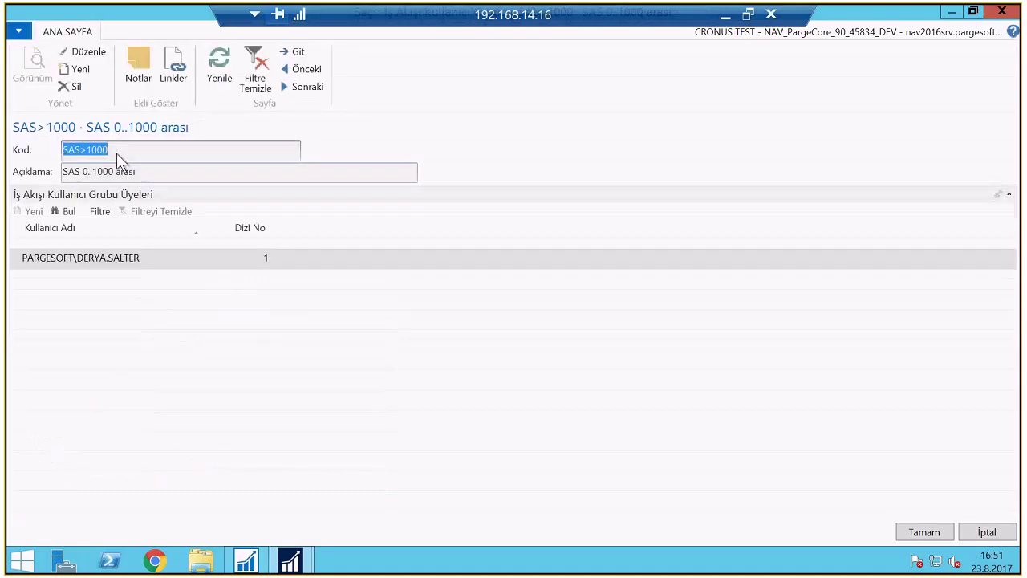
{"action": "left_click", "coordinate": [305, 86]}
{"action": "left_click", "coordinate": [304, 86]}
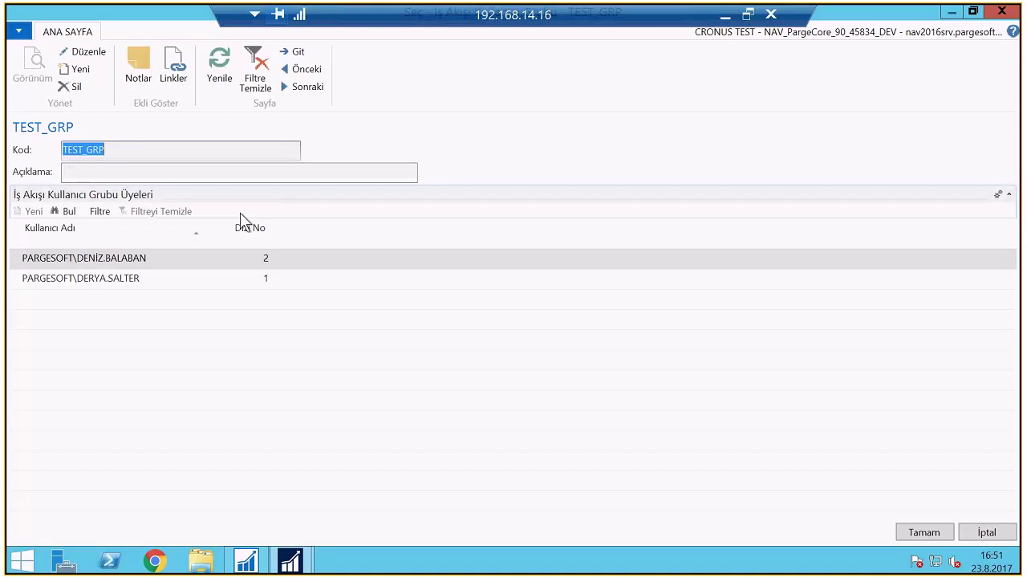
{"action": "left_click", "coordinate": [158, 280]}
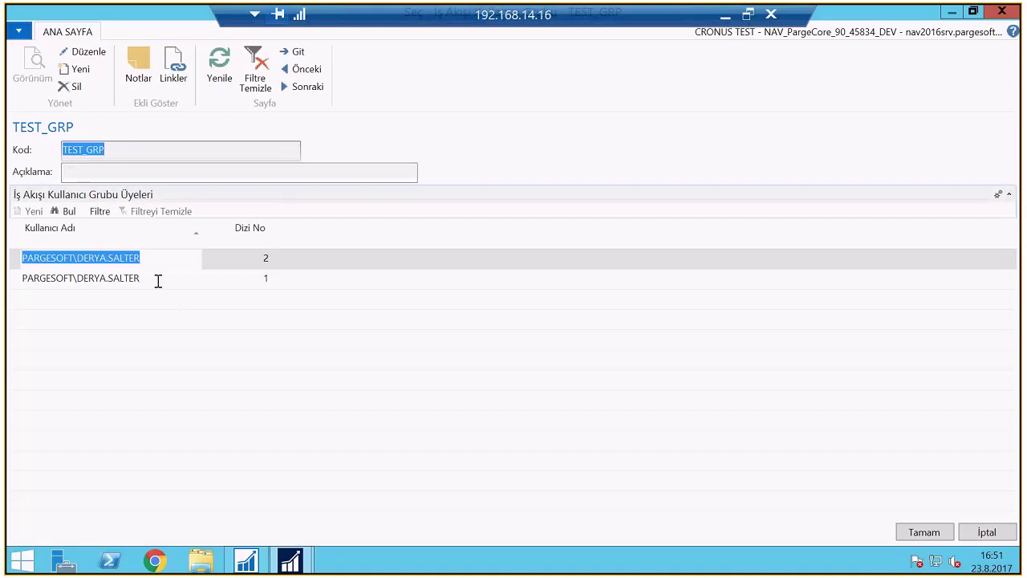
{"action": "left_click", "coordinate": [222, 278]}
{"action": "left_click", "coordinate": [160, 253]}
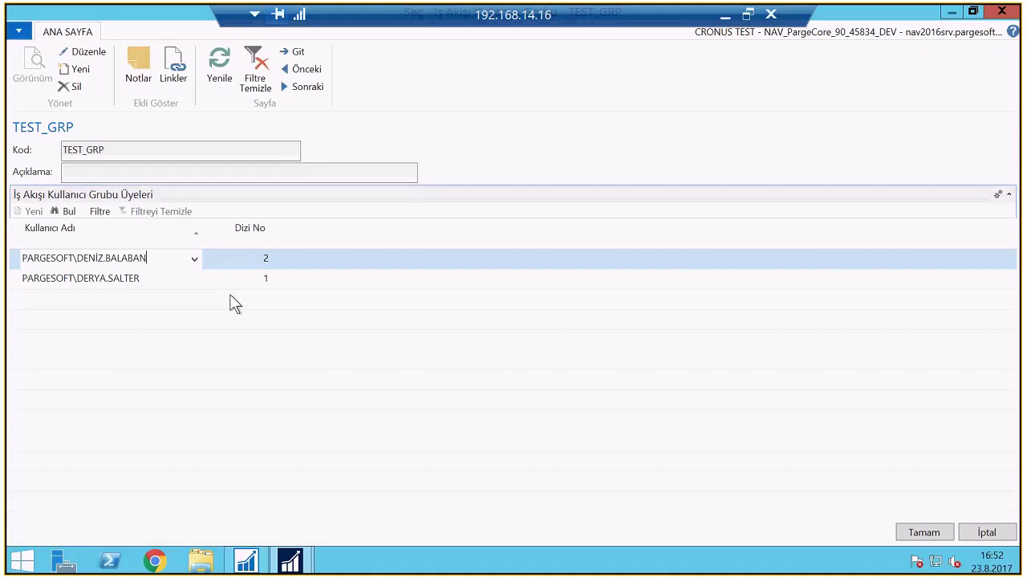
{"action": "left_click", "coordinate": [194, 258]}
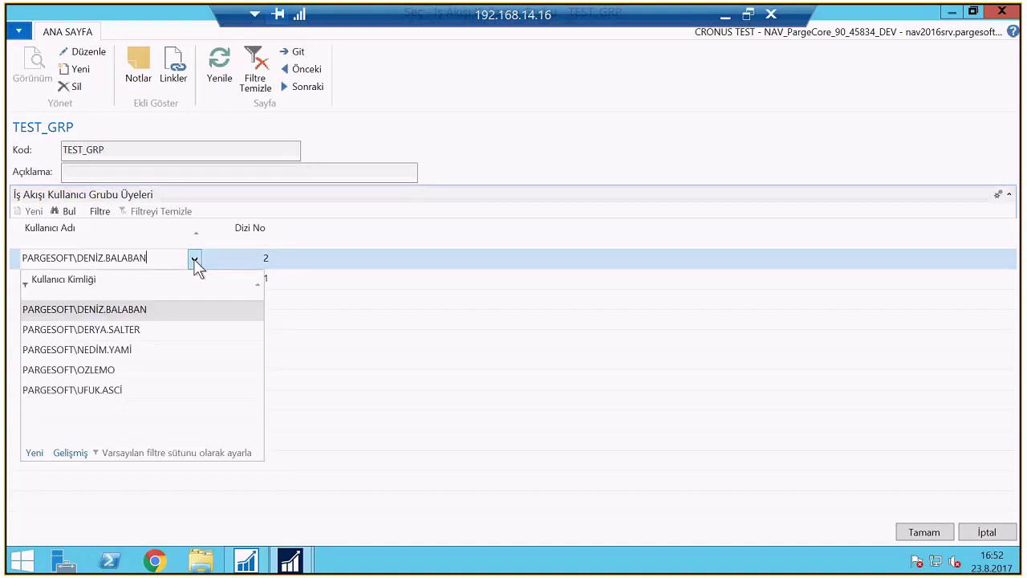
{"action": "left_click", "coordinate": [73, 450]}
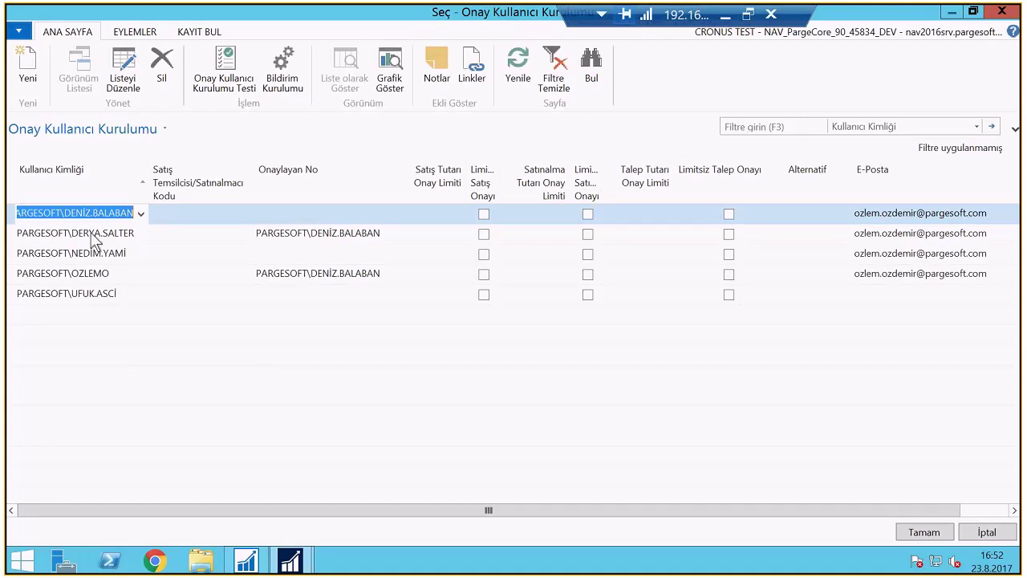
Make the approval user setup list editable and discard an accidental blank entry
{"action": "key", "text": "ctrl+shift+e"}
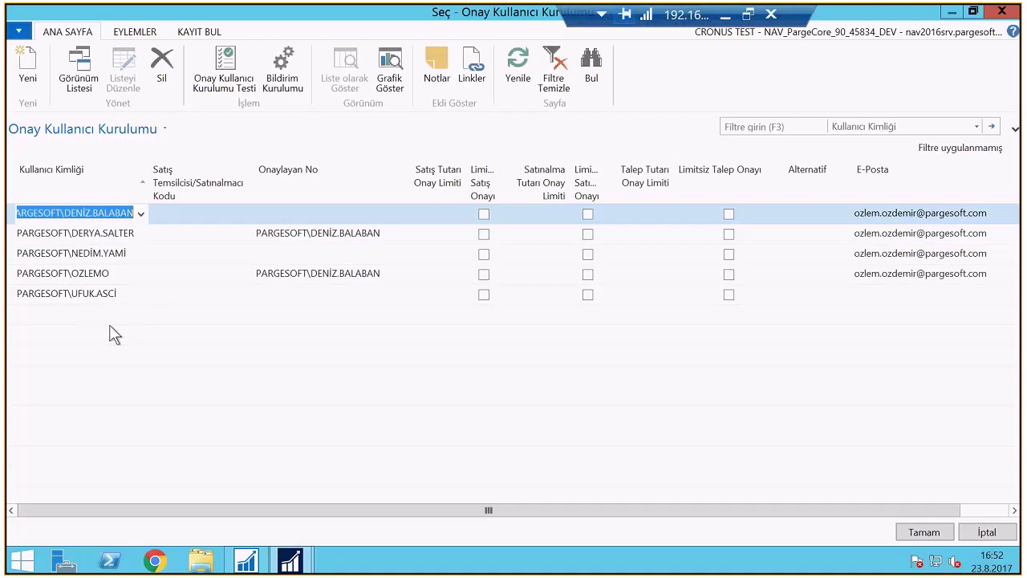
{"action": "left_click", "coordinate": [103, 316]}
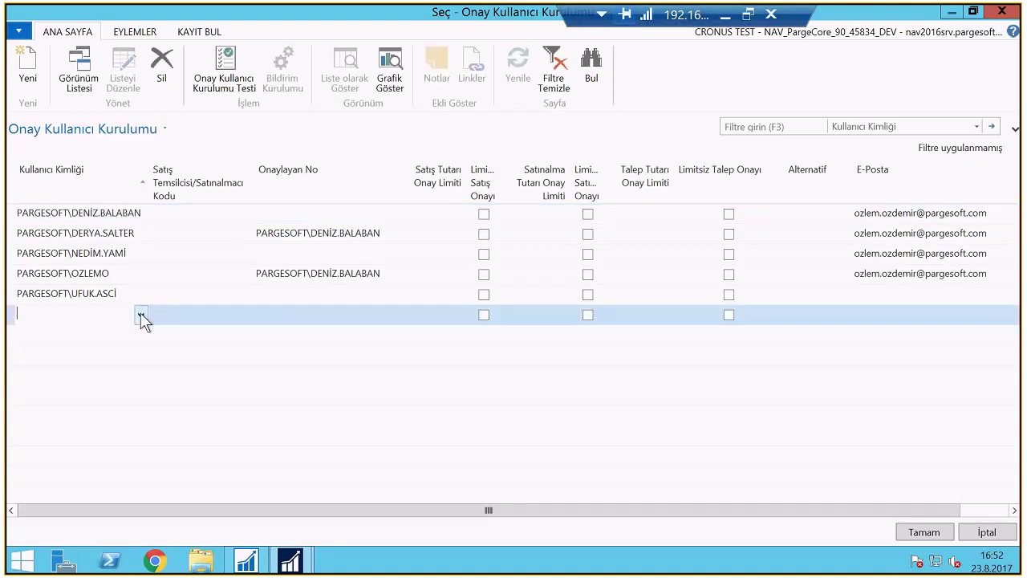
{"action": "left_click", "coordinate": [141, 315]}
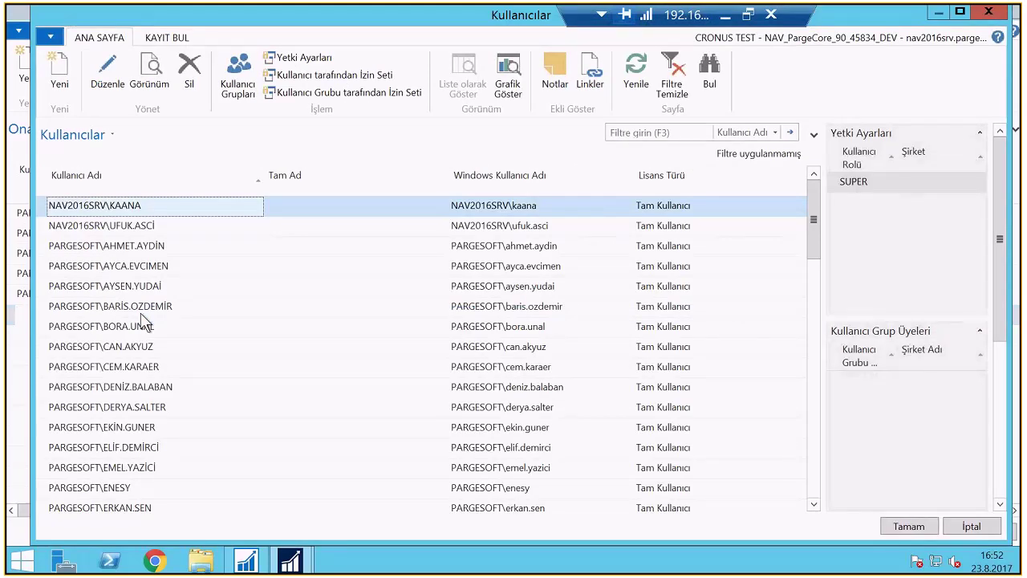
{"action": "key", "text": "Escape"}
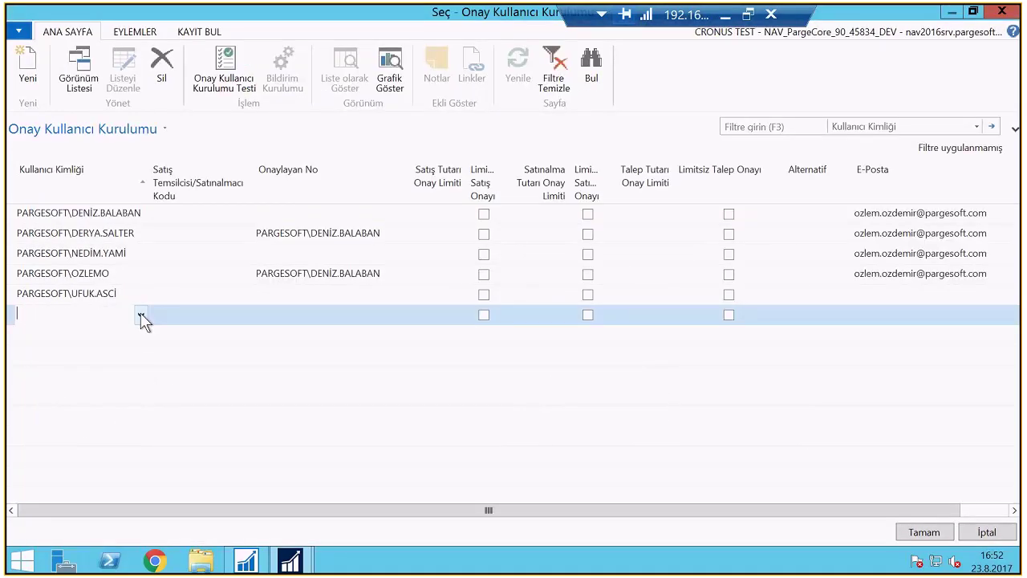
{"action": "key", "text": "Escape"}
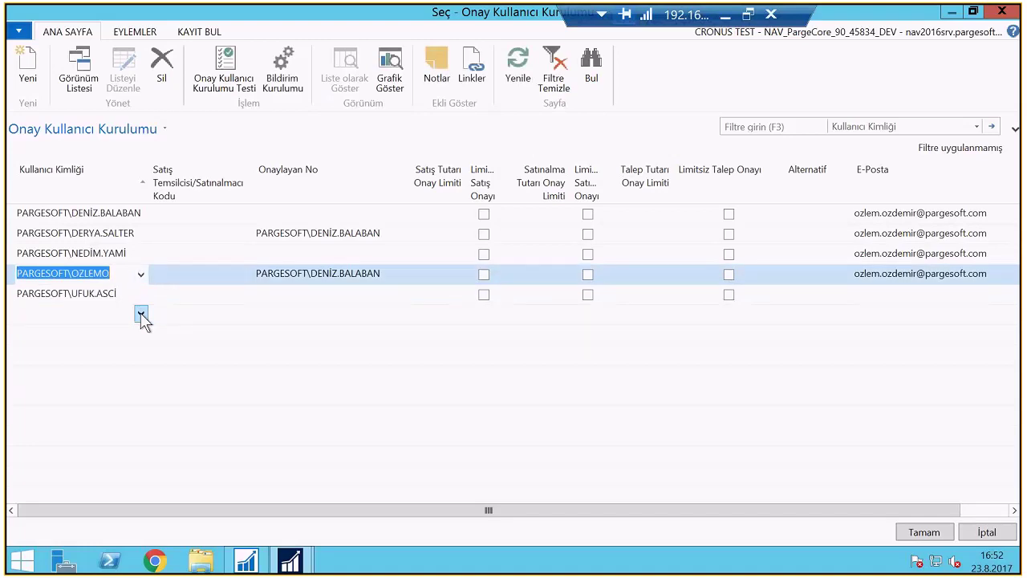
Give the fourth user the second-listed user as approver, then close and reopen the setup
{"action": "key", "text": "Tab"}
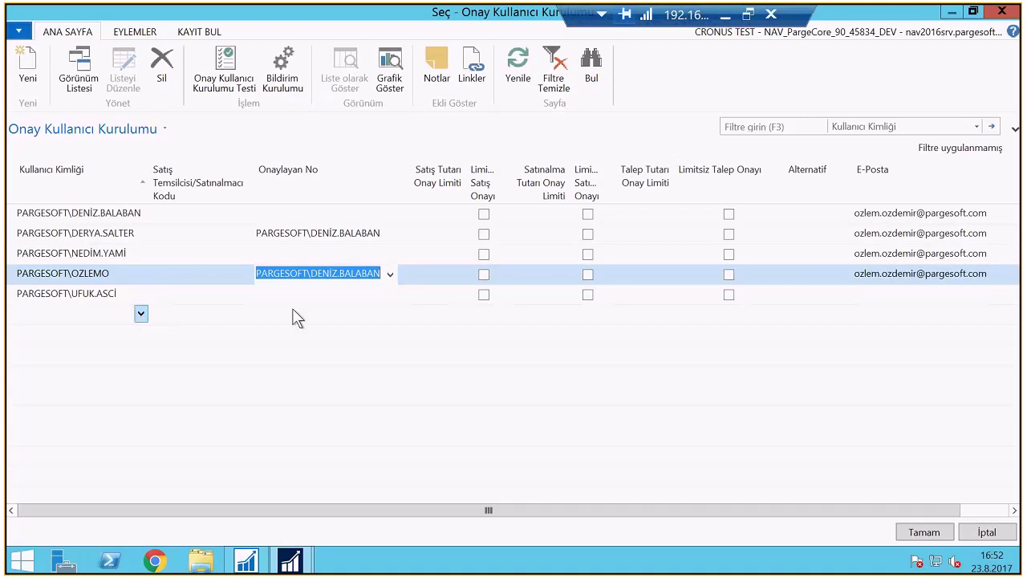
{"action": "left_click", "coordinate": [391, 274]}
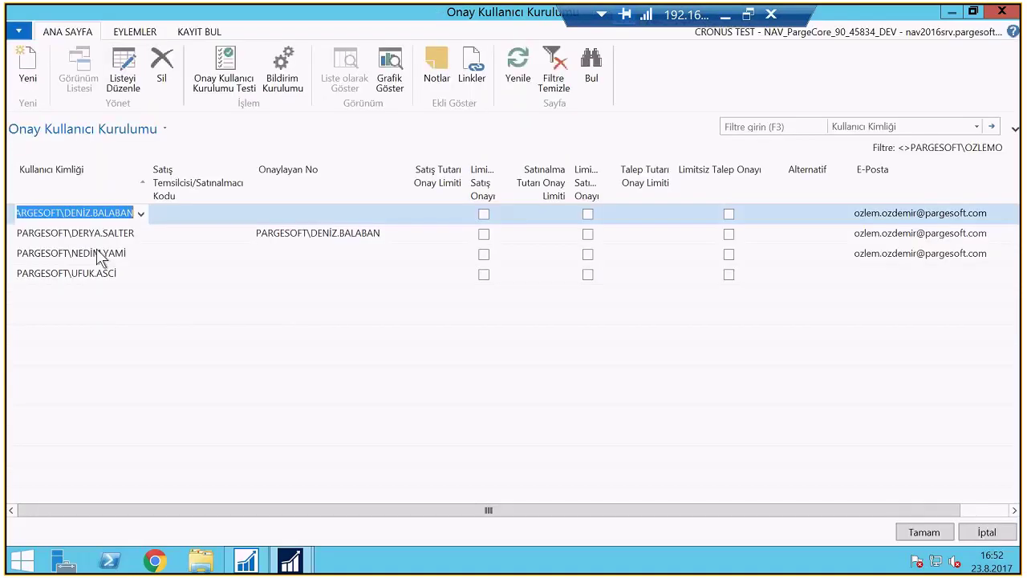
{"action": "key", "text": "Down"}
{"action": "left_click", "coordinate": [923, 532]}
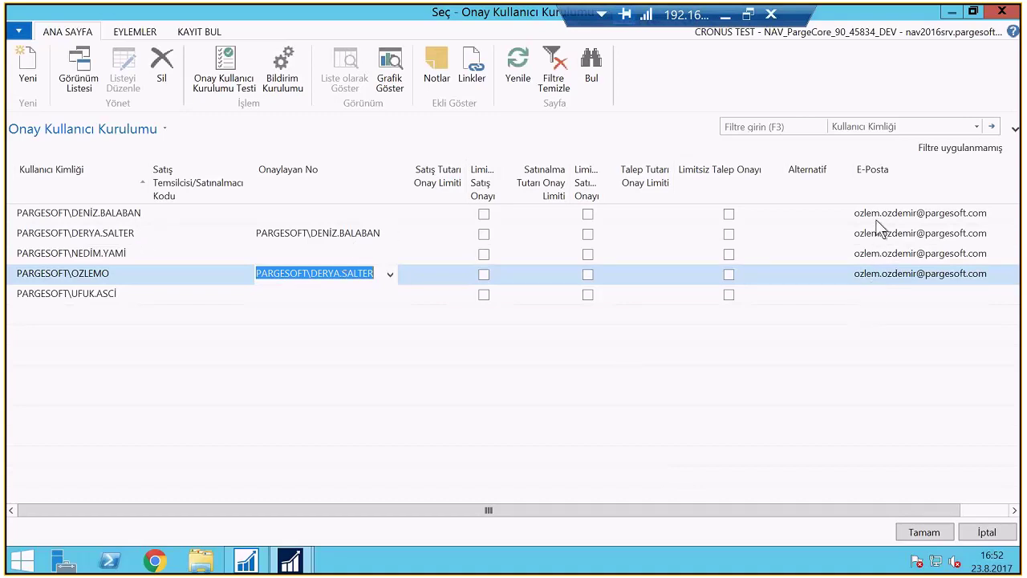
{"action": "left_click", "coordinate": [879, 271]}
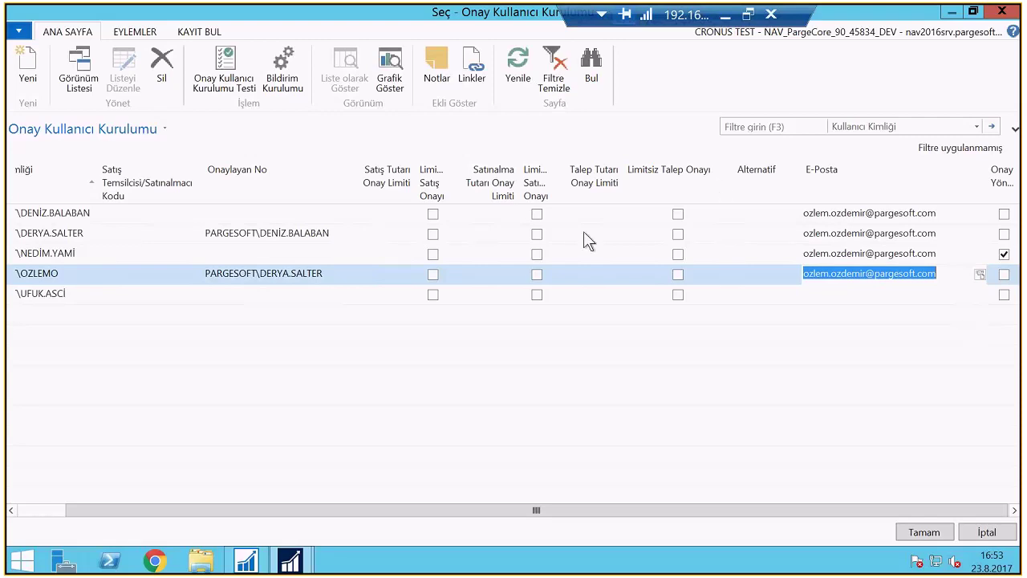
{"action": "key", "text": "Escape"}
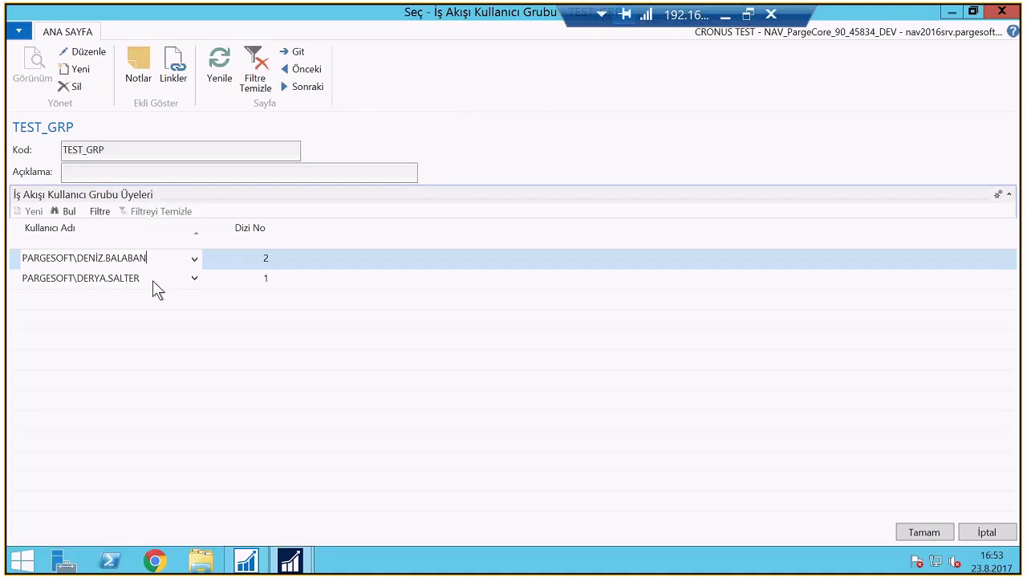
{"action": "left_click", "coordinate": [194, 279]}
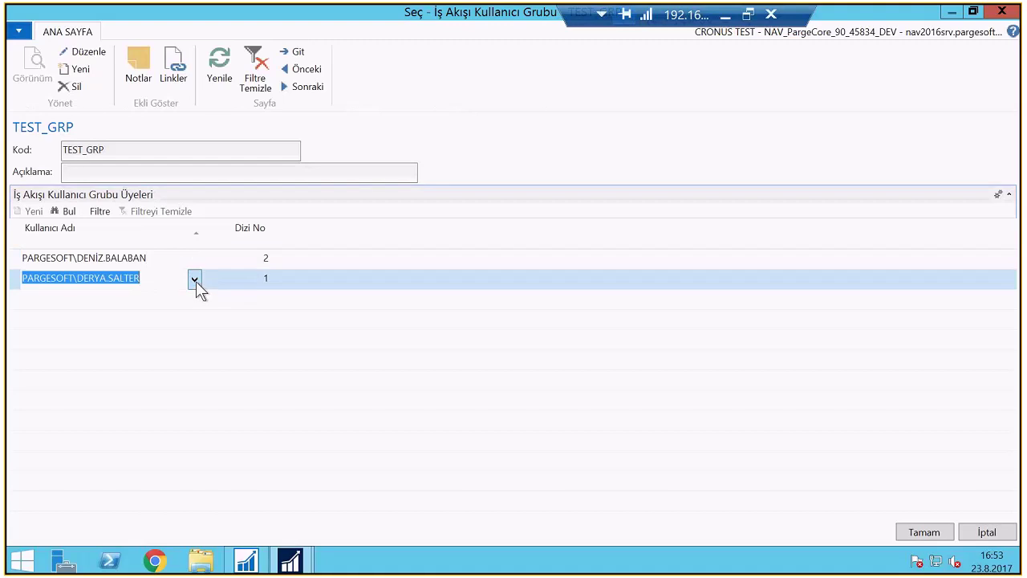
{"action": "left_click", "coordinate": [86, 473]}
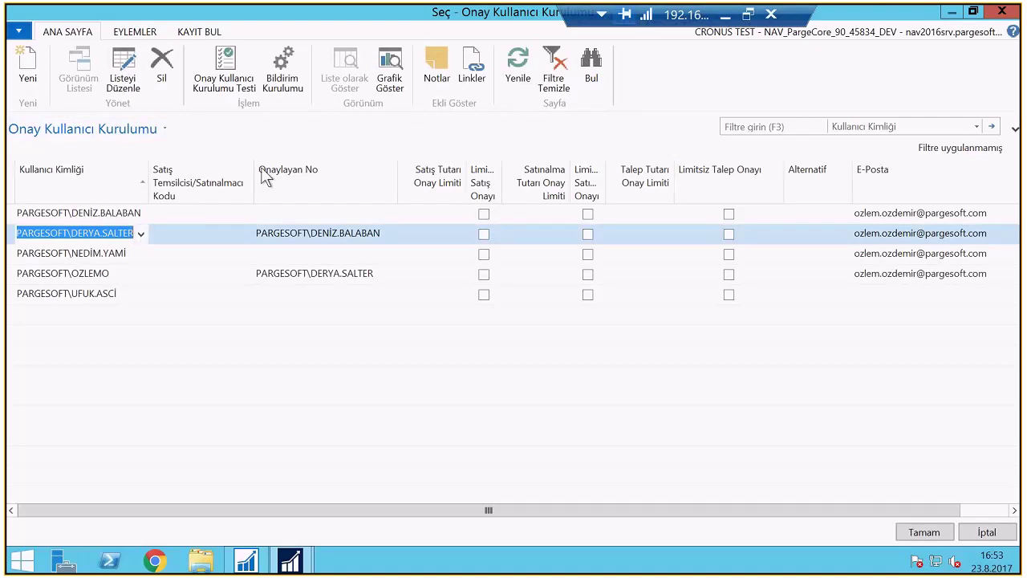
Review the notification setup (Onay, APPROVAL, scheduled Anında) and accept the chosen approver user
{"action": "left_click", "coordinate": [285, 77]}
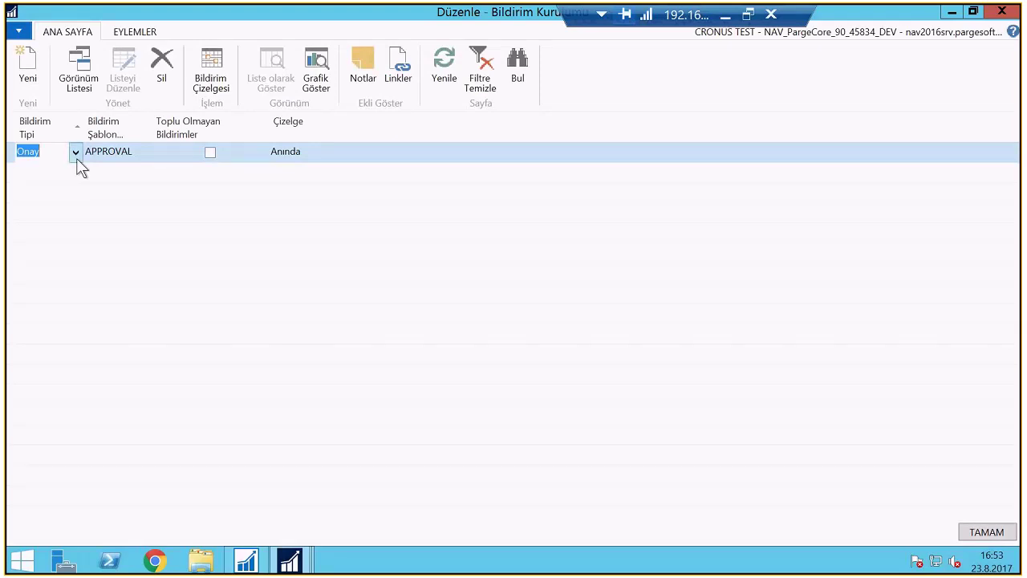
{"action": "left_click", "coordinate": [76, 154]}
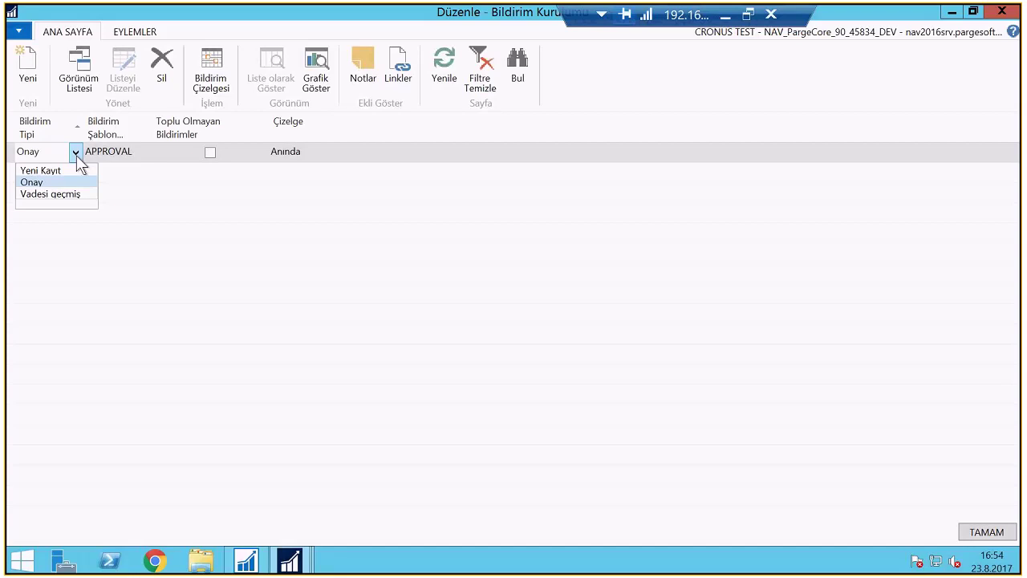
{"action": "left_click", "coordinate": [121, 155]}
{"action": "left_click", "coordinate": [143, 151]}
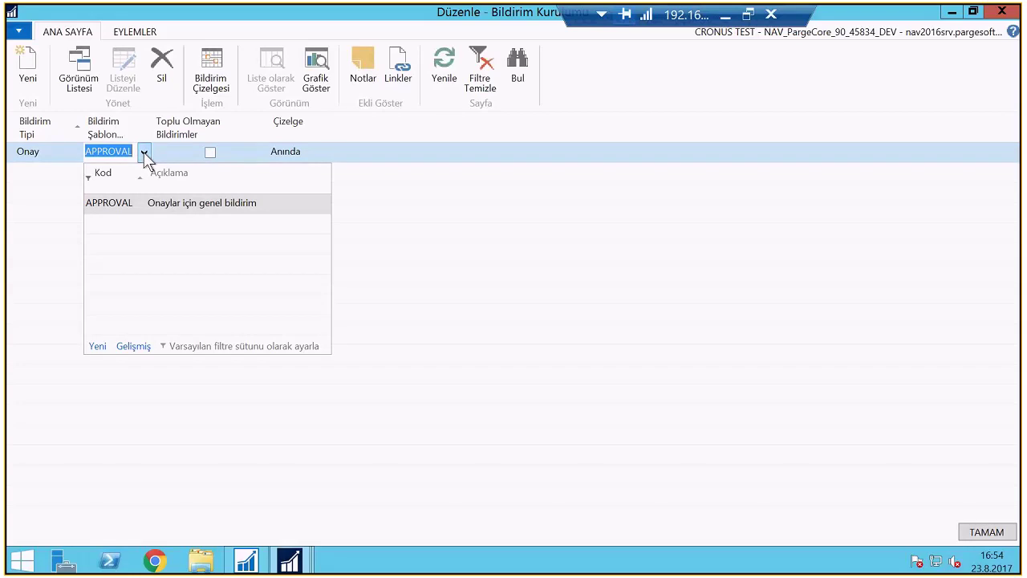
{"action": "left_click", "coordinate": [145, 155]}
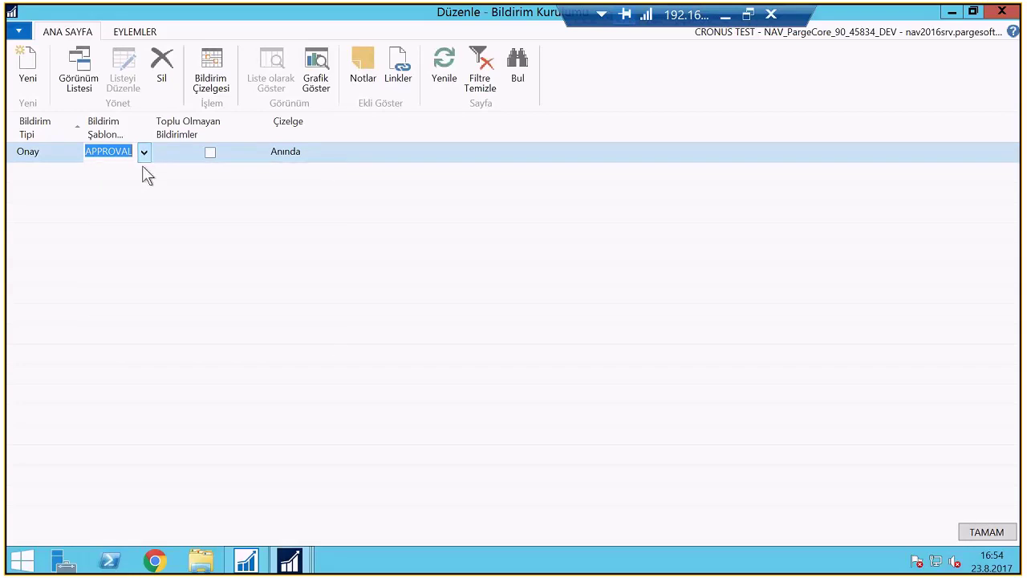
{"action": "left_click", "coordinate": [273, 152]}
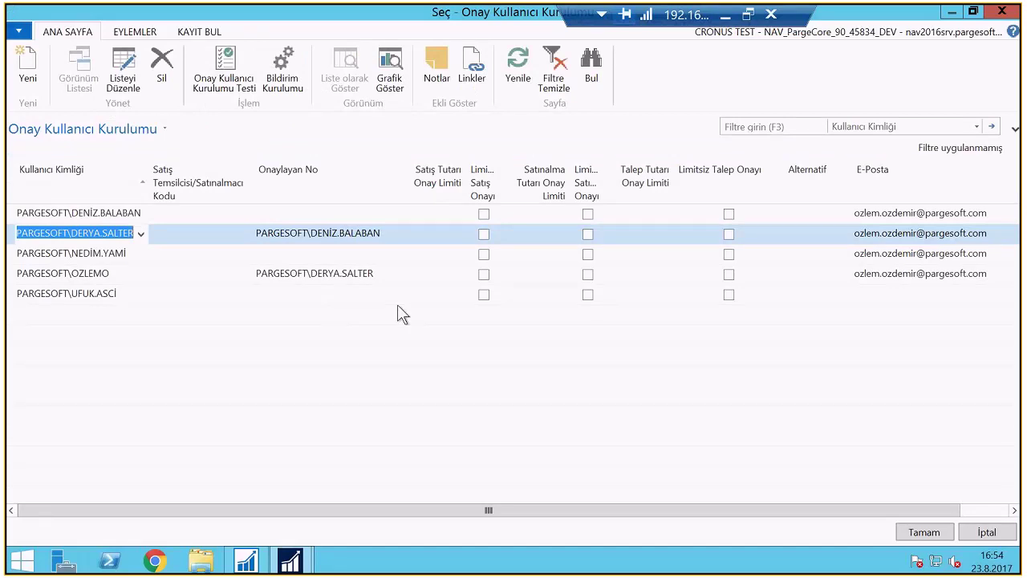
{"action": "key", "text": "Return"}
Set the approval response's workflow user group to TEST_GRP and confirm the response options
{"action": "key", "text": "Escape"}
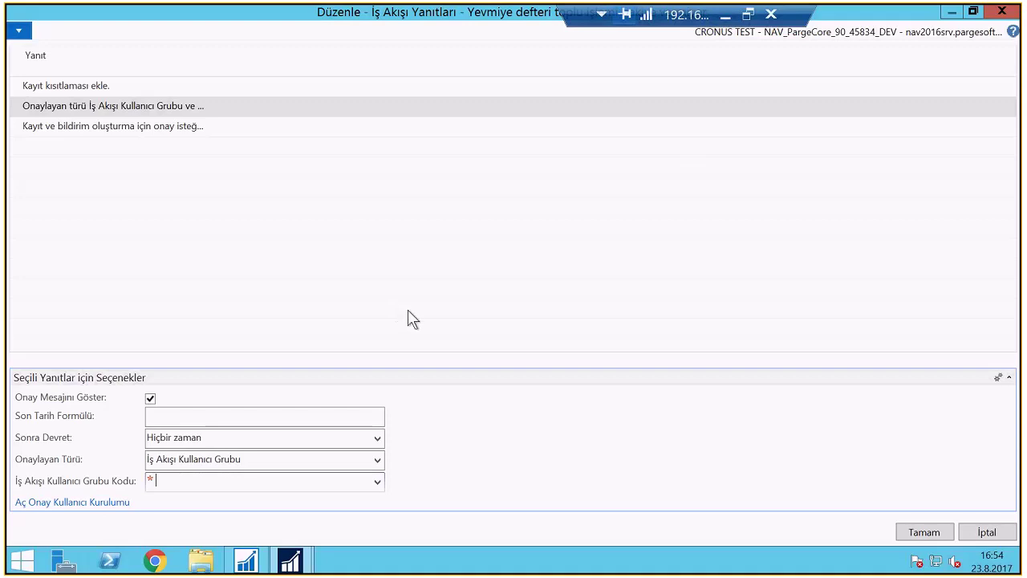
{"action": "left_click", "coordinate": [377, 482]}
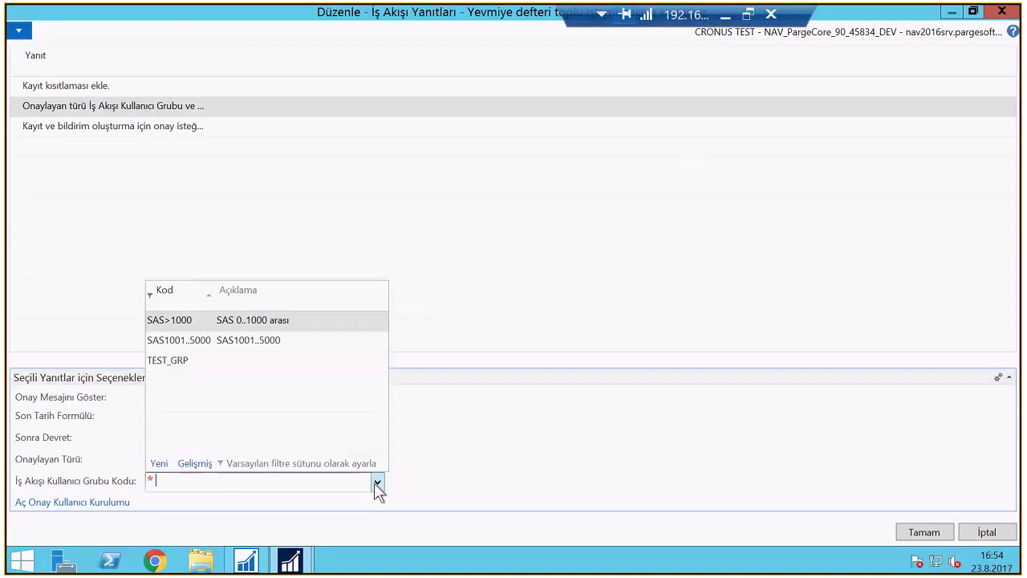
{"action": "left_click", "coordinate": [172, 361]}
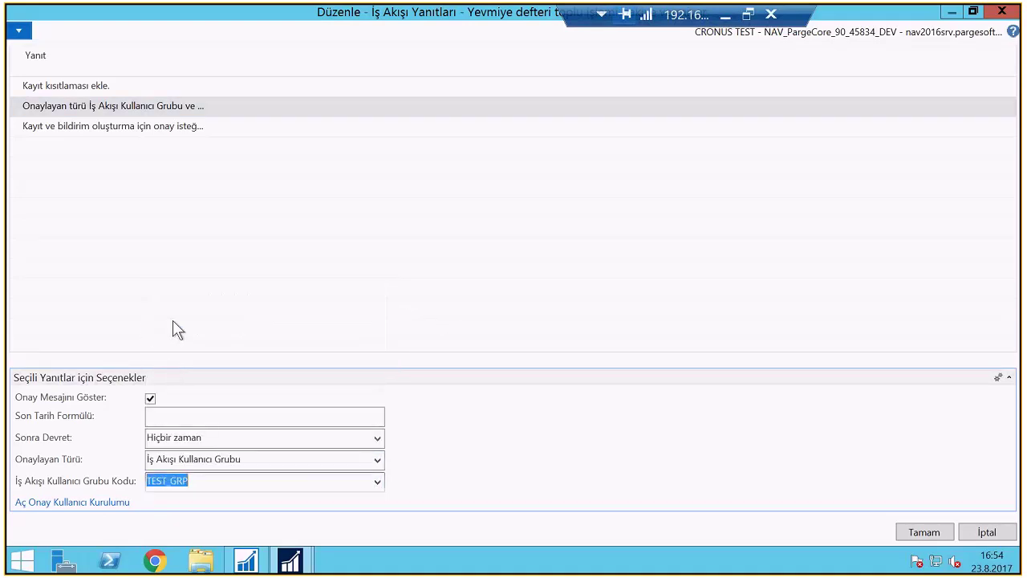
{"action": "left_click", "coordinate": [930, 536]}
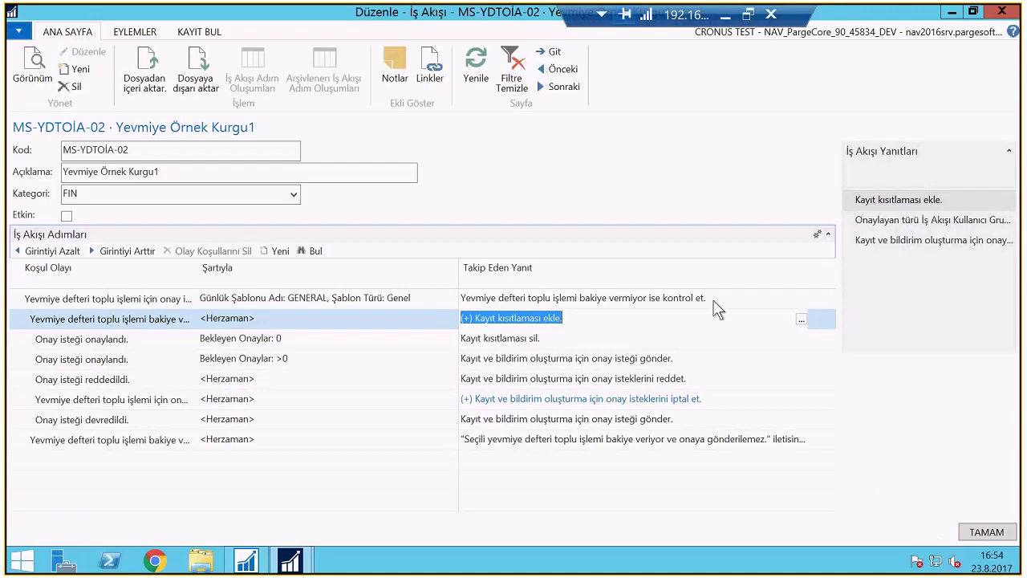
Try enabling the sample workflow, dismiss the duplicate entry-point error, and discard the card's changes
{"action": "left_click", "coordinate": [68, 215]}
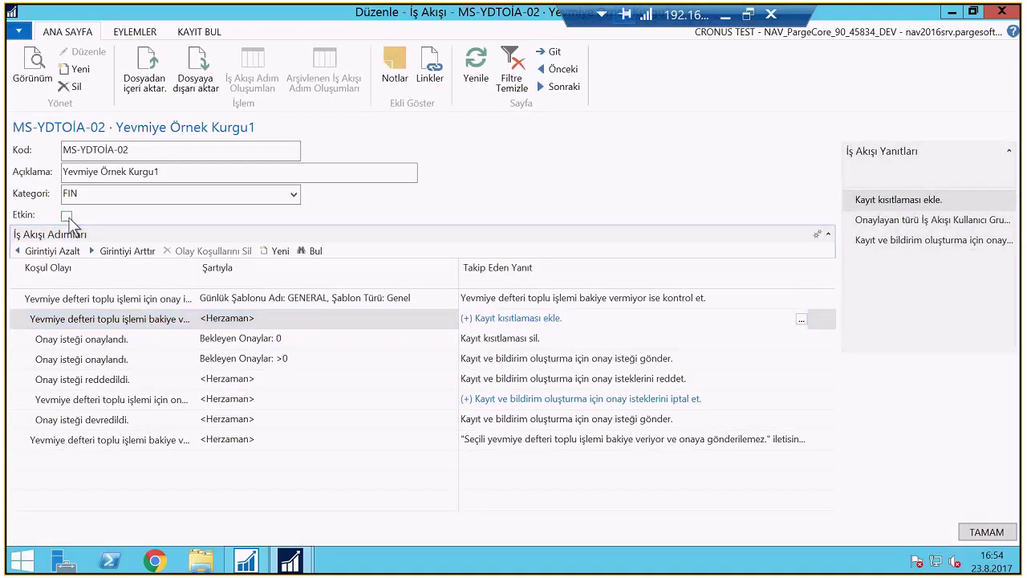
{"action": "left_click", "coordinate": [67, 217]}
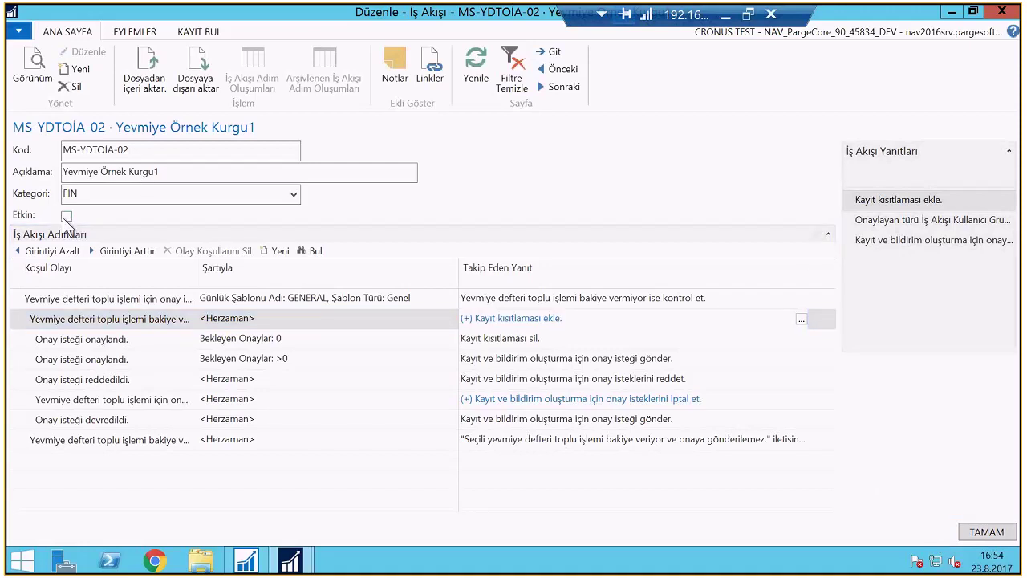
{"action": "key", "text": "Return"}
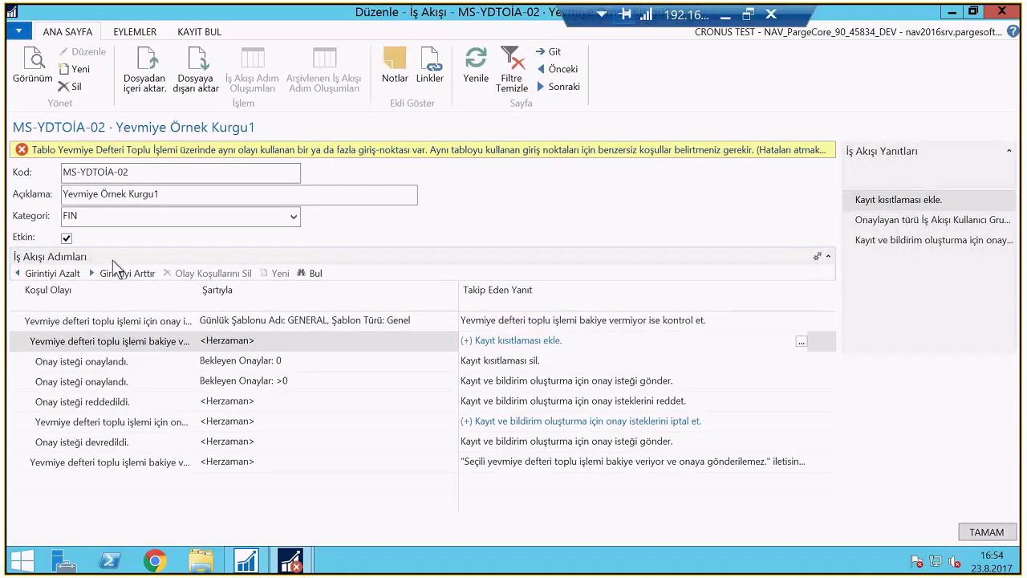
{"action": "mouse_move", "coordinate": [361, 325]}
{"action": "left_click", "coordinate": [416, 319]}
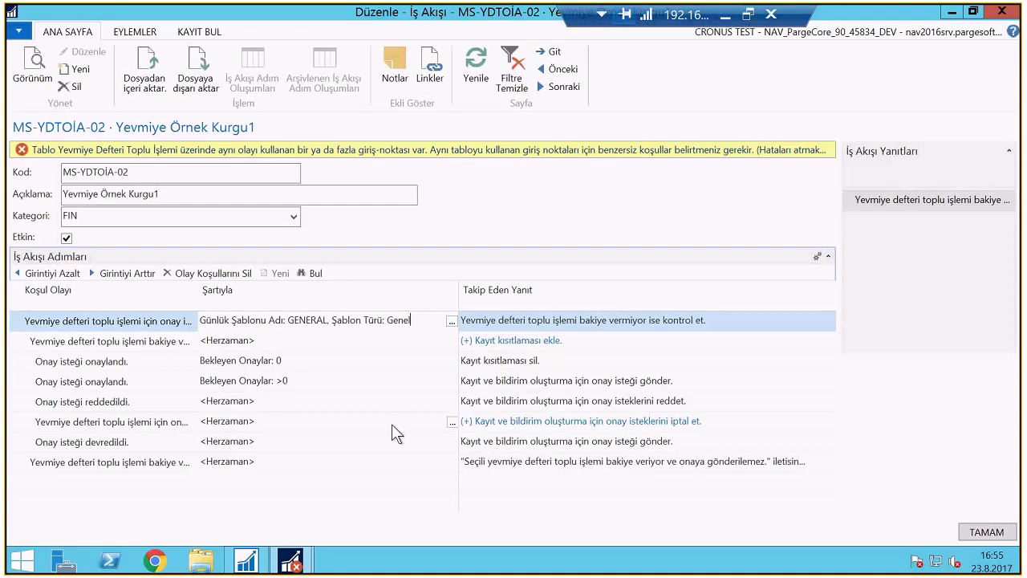
{"action": "key", "text": "Escape"}
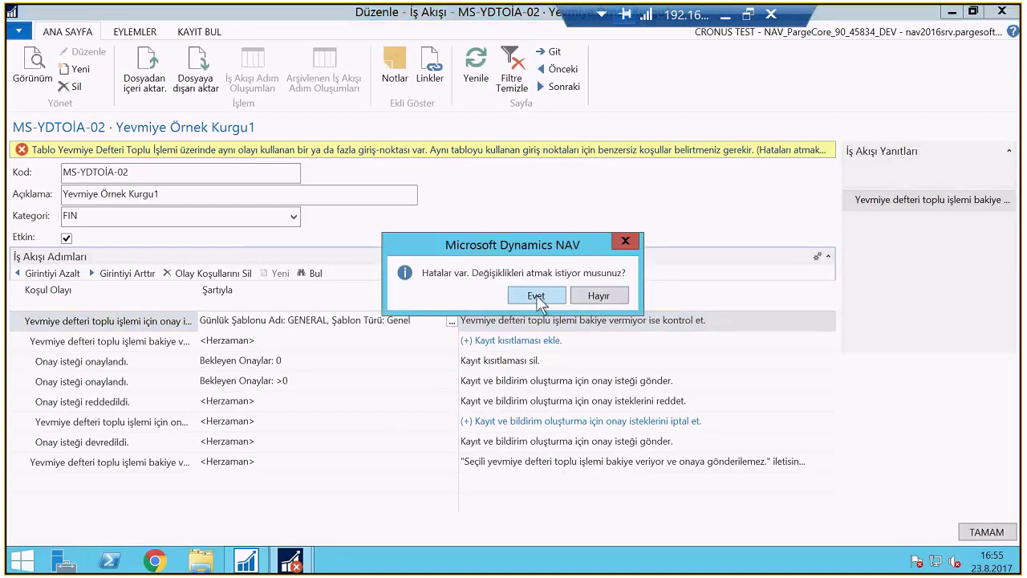
{"action": "left_click", "coordinate": [536, 296]}
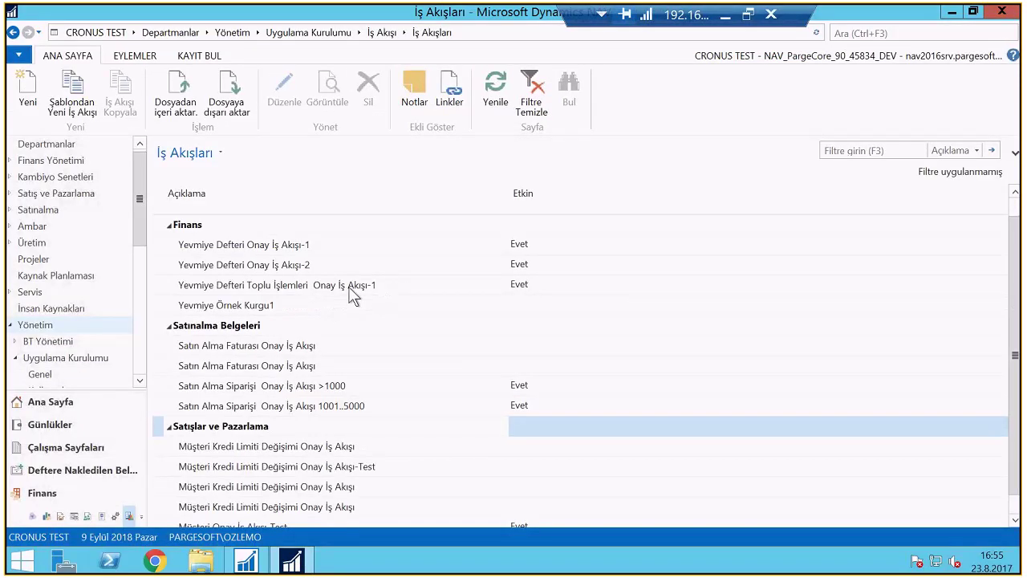
Open the Yevmiye Defteri Toplu İşlemleri Onay İş Akışı-1 workflow and review its second step's approval-request response
{"action": "double_click", "coordinate": [357, 290]}
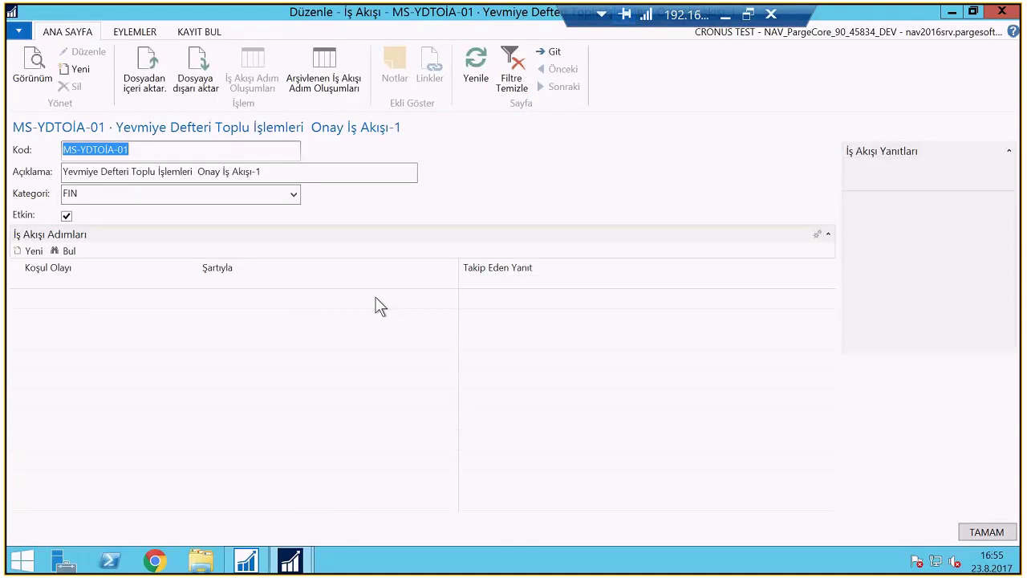
{"action": "left_click", "coordinate": [337, 307]}
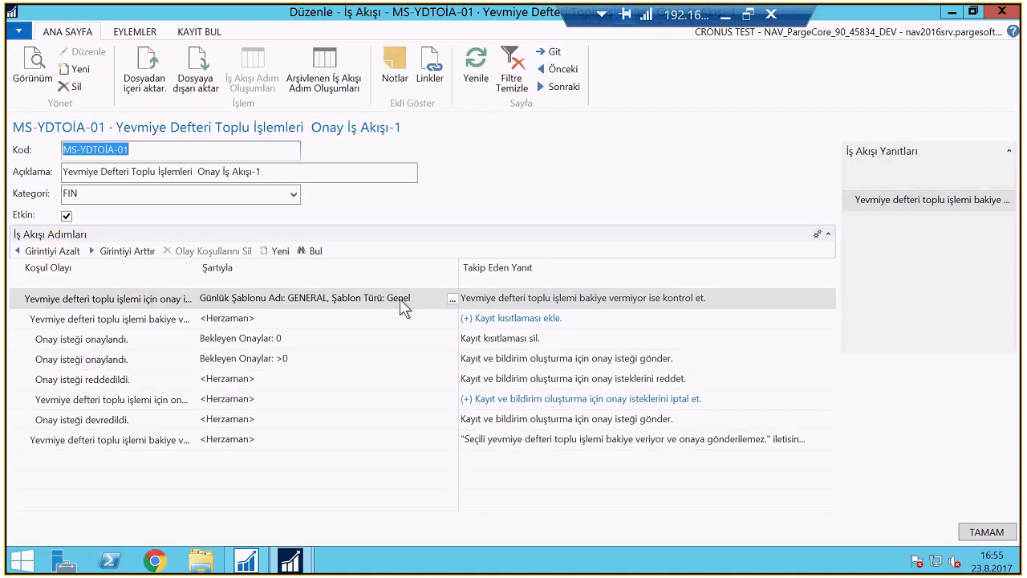
{"action": "left_click", "coordinate": [558, 318]}
{"action": "left_click", "coordinate": [576, 314]}
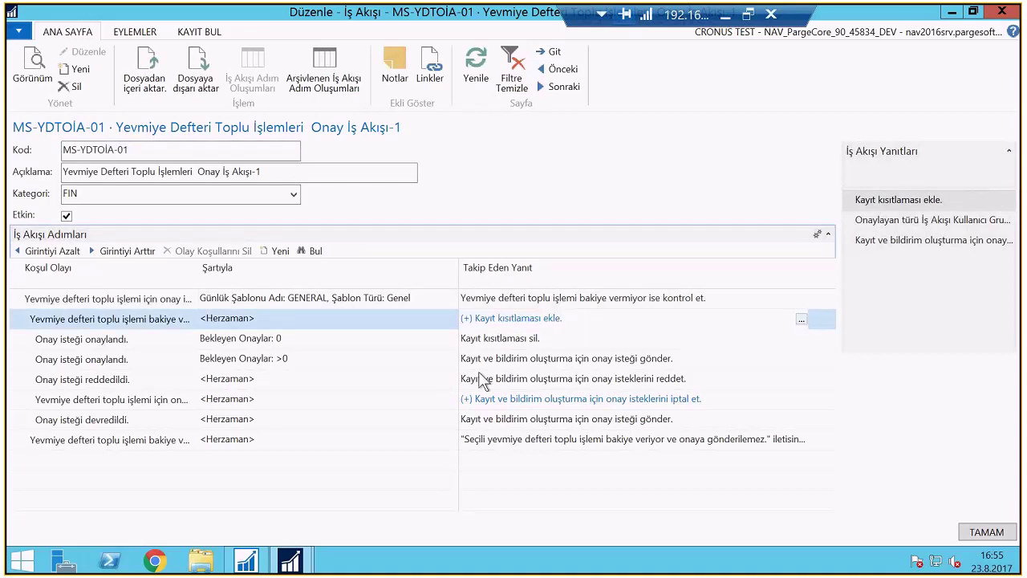
{"action": "left_click", "coordinate": [133, 107]}
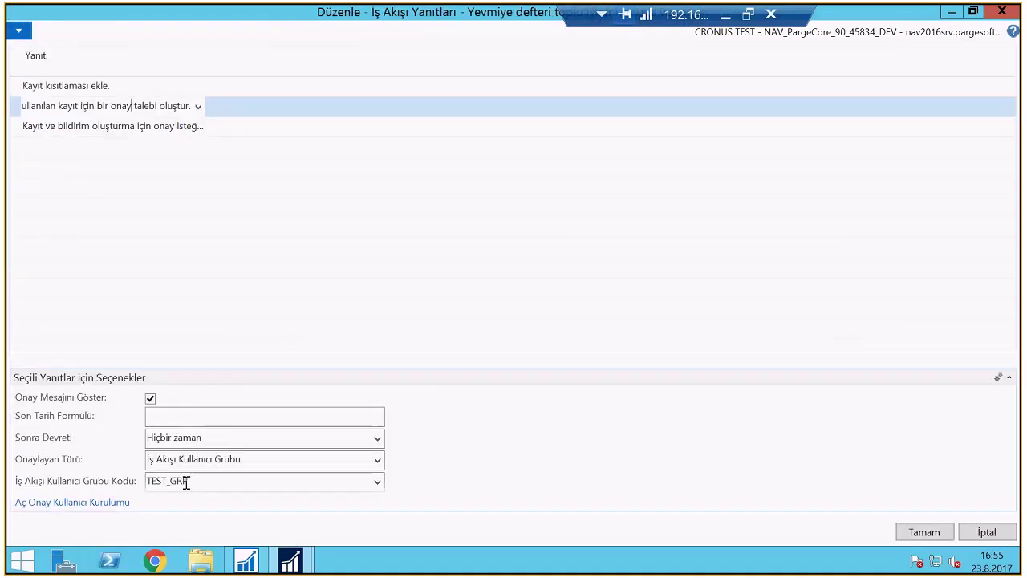
{"action": "key", "text": "Escape"}
{"action": "left_click", "coordinate": [369, 300]}
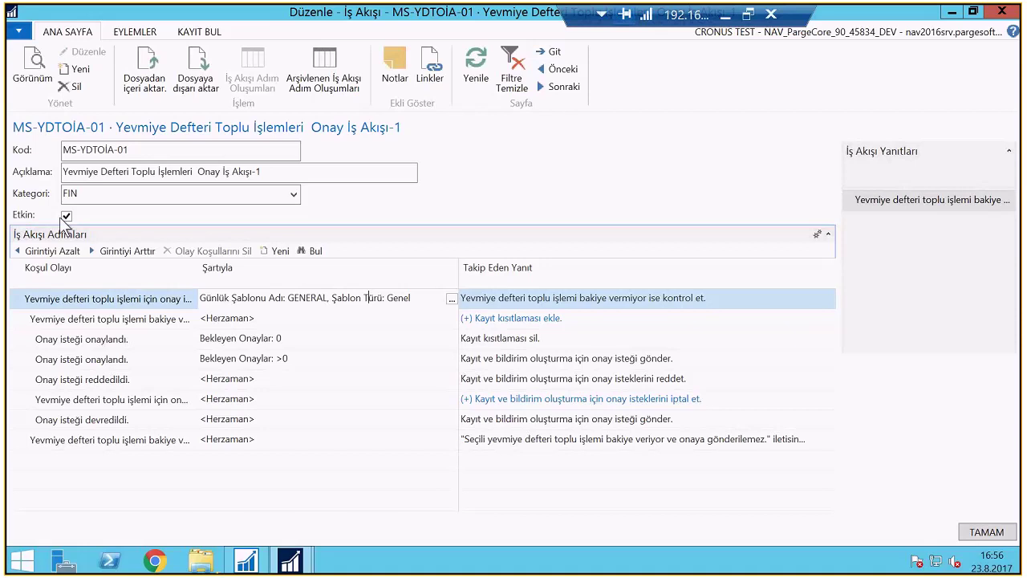
Try entering 'xxx' for the first step's Ad condition and dismiss the cannot-modify error
{"action": "left_click", "coordinate": [451, 299]}
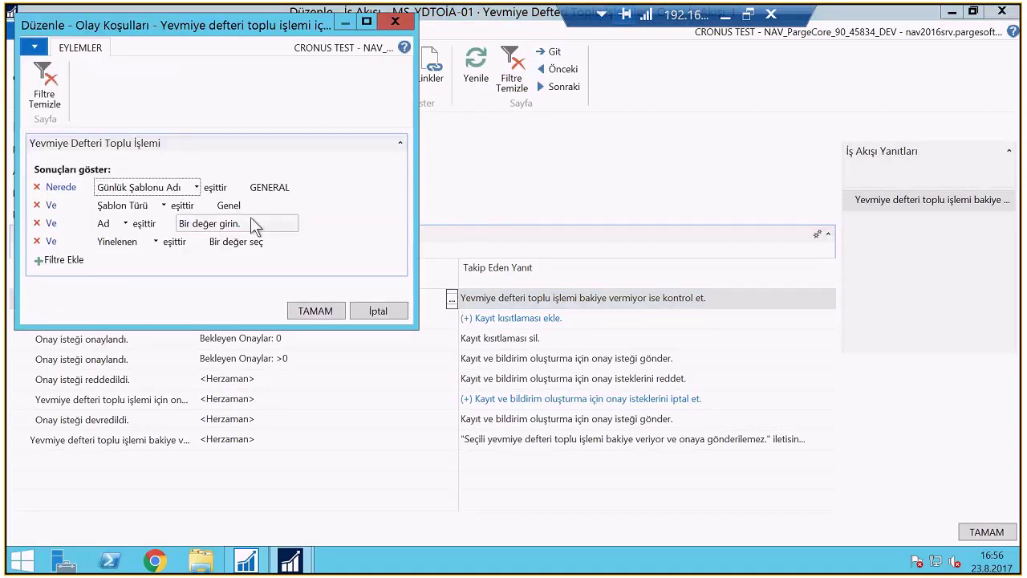
{"action": "left_click", "coordinate": [255, 224]}
{"action": "type", "text": "xxx"}
{"action": "key", "text": "Tab"}
{"action": "left_click", "coordinate": [315, 308]}
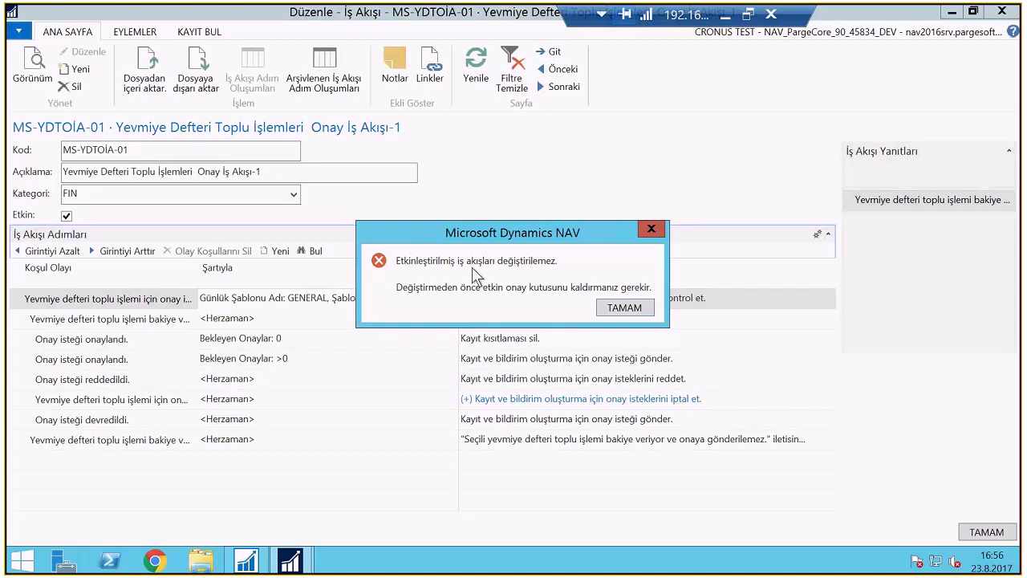
{"action": "left_click", "coordinate": [624, 308]}
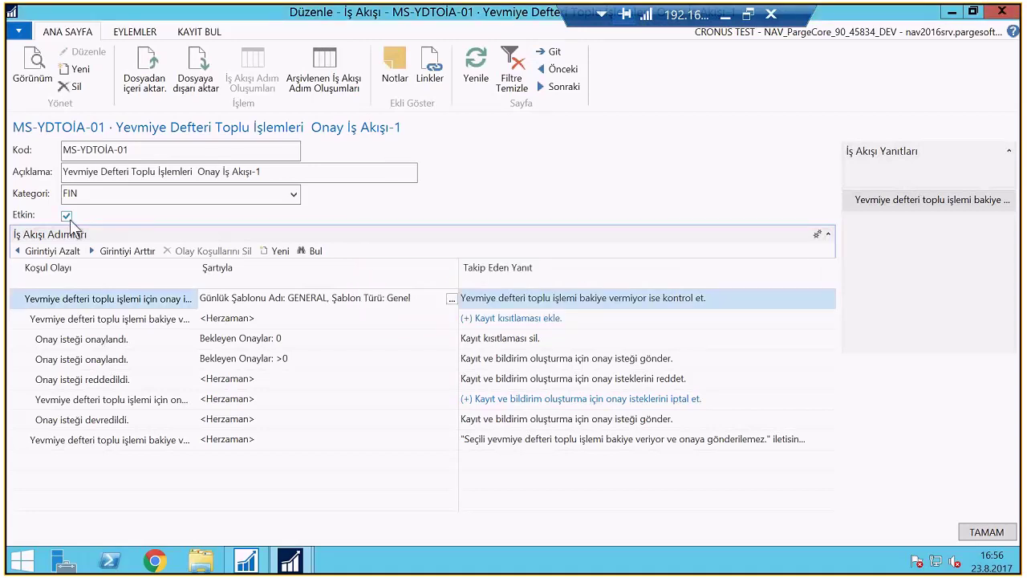
Disable and re-enable the workflow, then save and close its card
{"action": "left_click", "coordinate": [66, 217]}
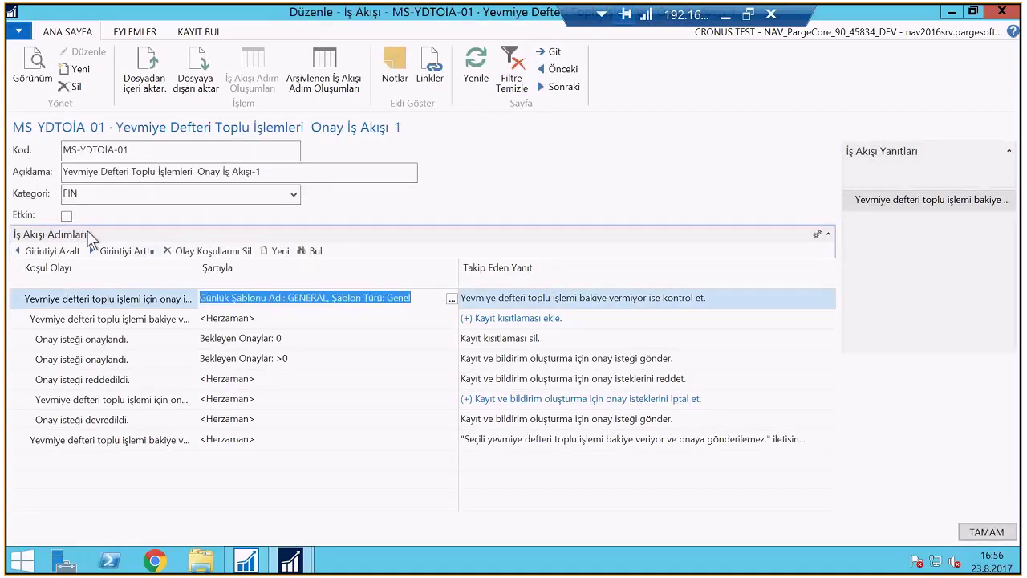
{"action": "left_click", "coordinate": [67, 215]}
{"action": "left_click", "coordinate": [986, 533]}
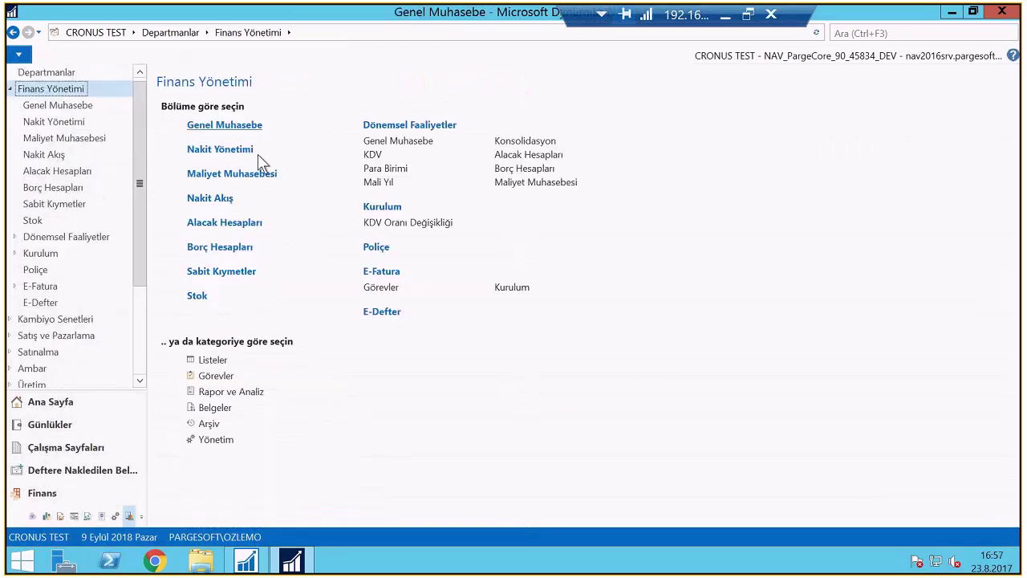
Open the GENERAL journal template's journal from Genel Muhasebe
{"action": "key", "text": "Return"}
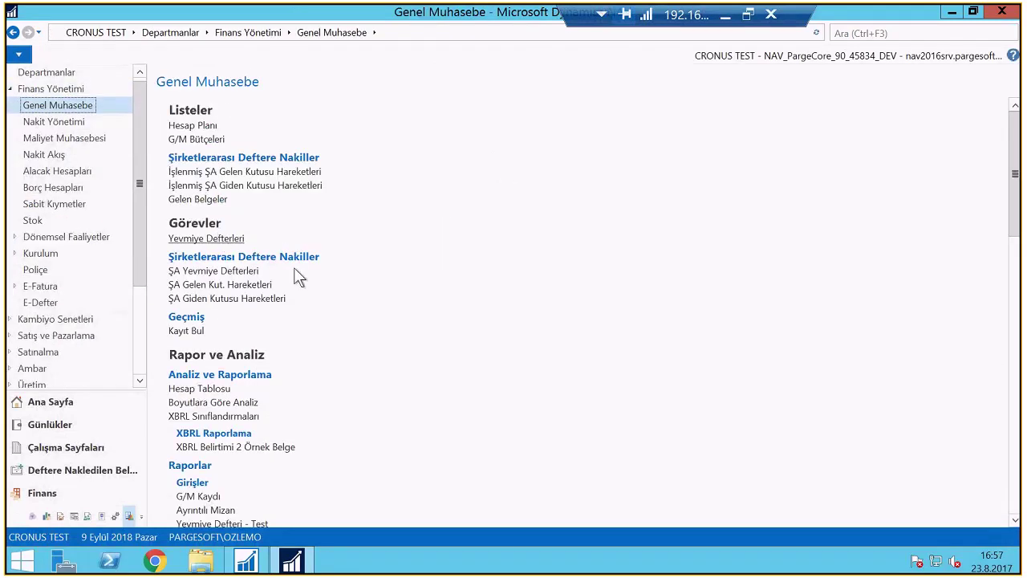
{"action": "key", "text": "Return"}
{"action": "left_click", "coordinate": [76, 227]}
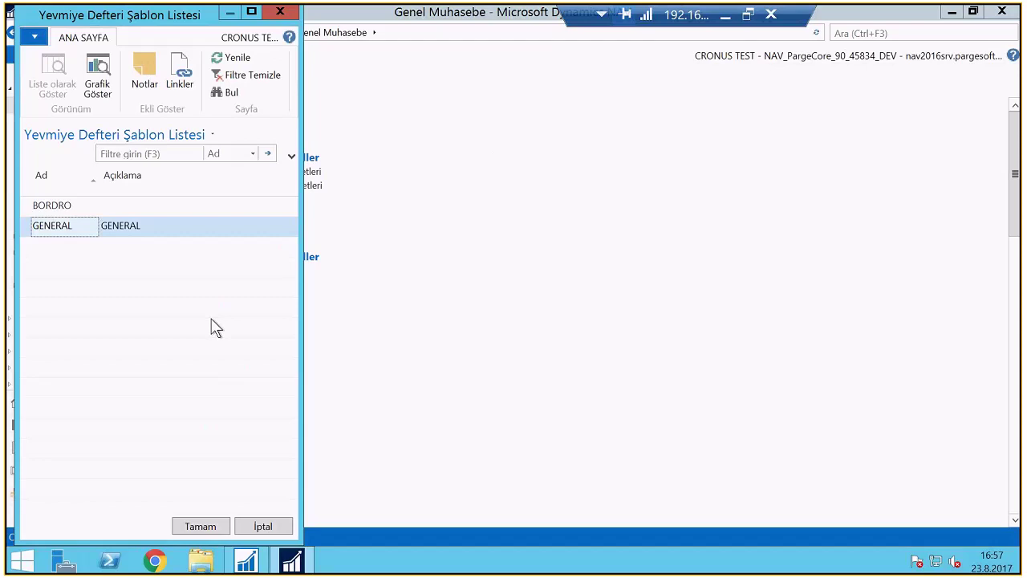
{"action": "key", "text": "Return"}
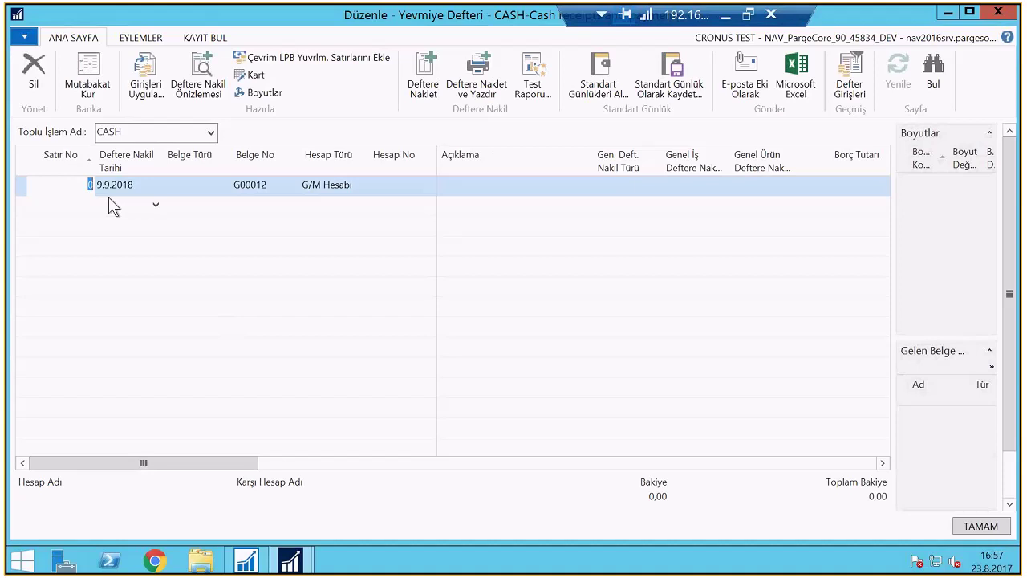
Enter a 23.8.2017 Banka Hesabı line on GIRO crediting 100,00
{"action": "key", "text": "Tab"}
{"action": "key", "text": "Tab"}
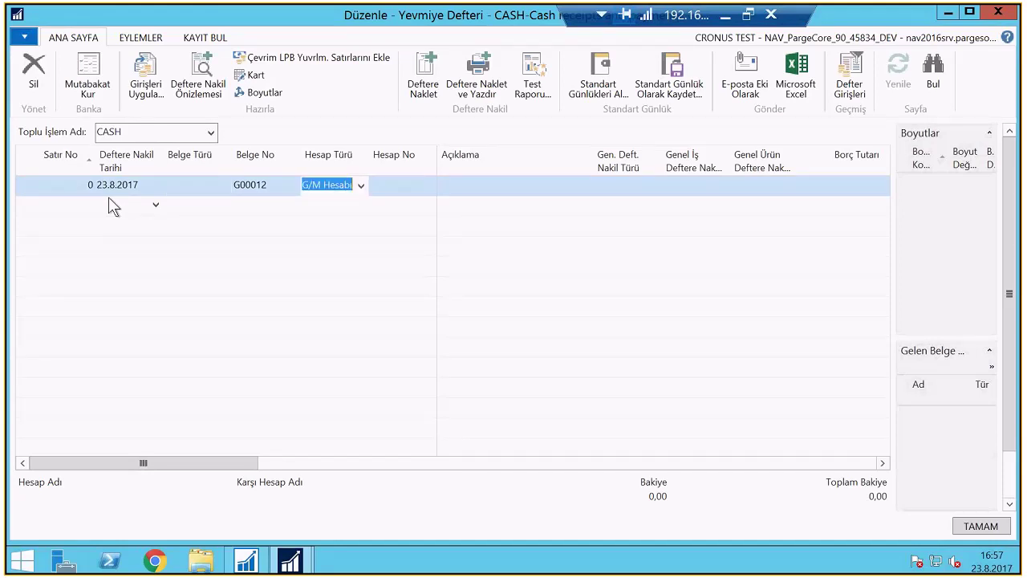
{"action": "type", "text": "b"}
{"action": "key", "text": "Tab"}
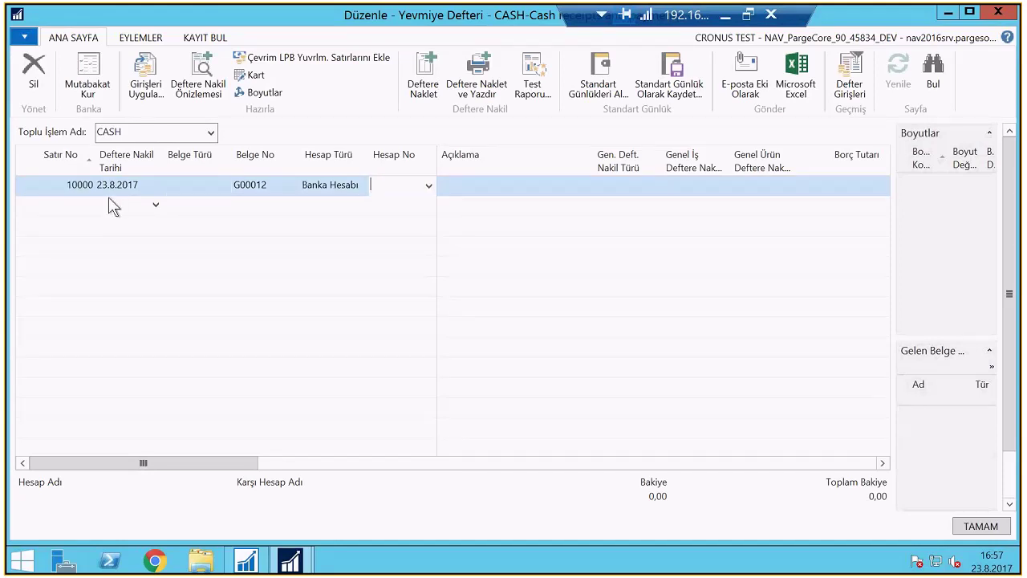
{"action": "type", "text": "g"}
{"action": "key", "text": "Tab"}
{"action": "key", "text": "Tab"}
{"action": "key", "text": "Tab"}
{"action": "type", "text": "100"}
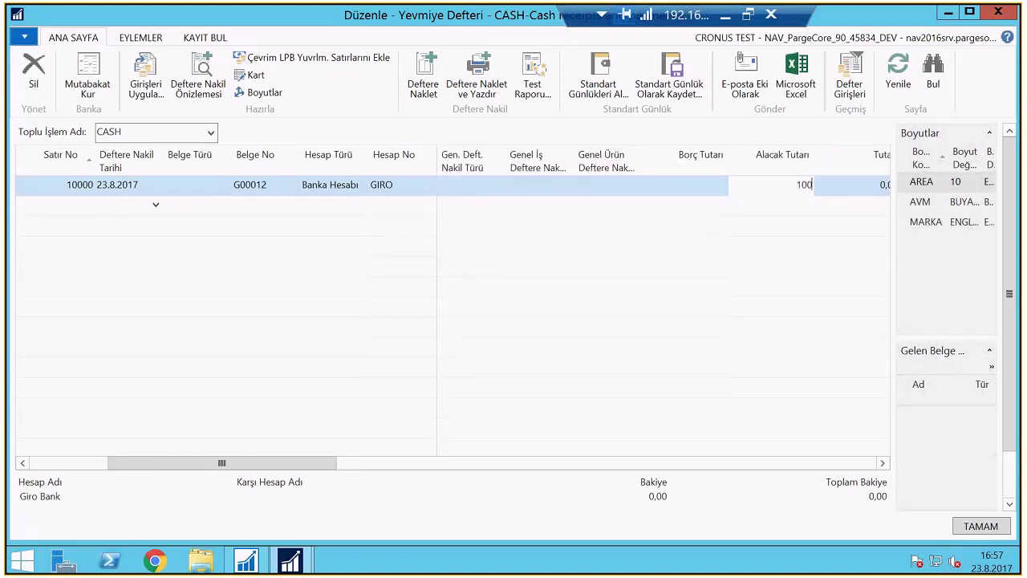
{"action": "key", "text": "Return"}
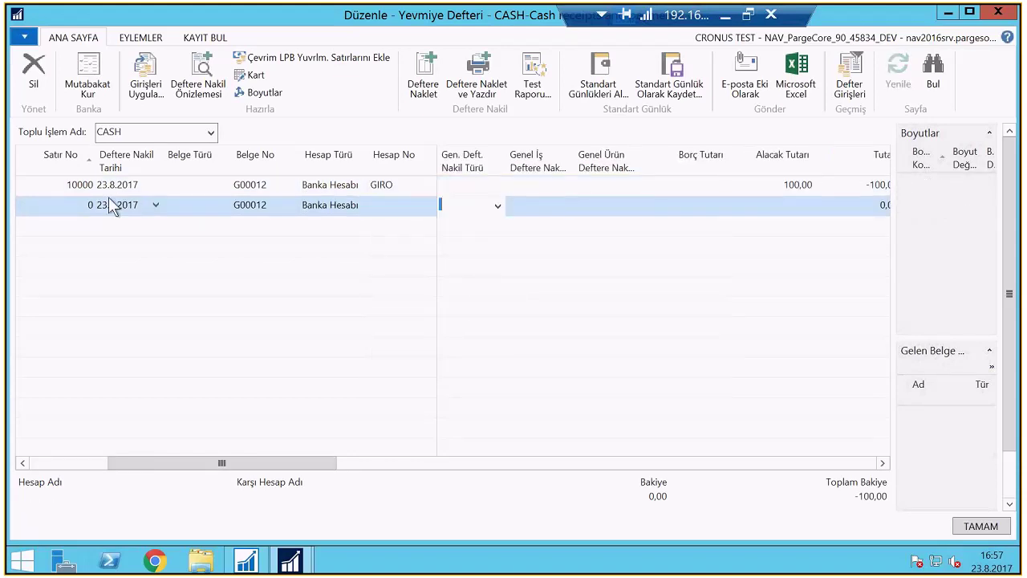
Add a second line debiting G/L account 195.01.001 for 100
{"action": "key", "text": "shift+Tab"}
{"action": "key", "text": "shift+Tab"}
{"action": "key", "text": "shift+Tab"}
{"action": "key", "text": "BackSpace"}
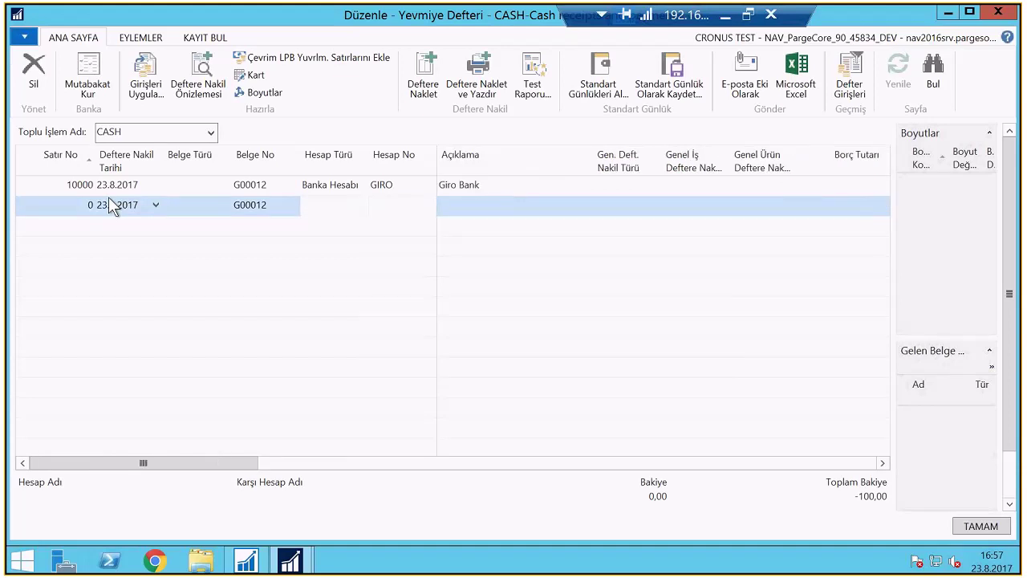
{"action": "key", "text": "Tab"}
{"action": "type", "text": "195"}
{"action": "key", "text": "Tab"}
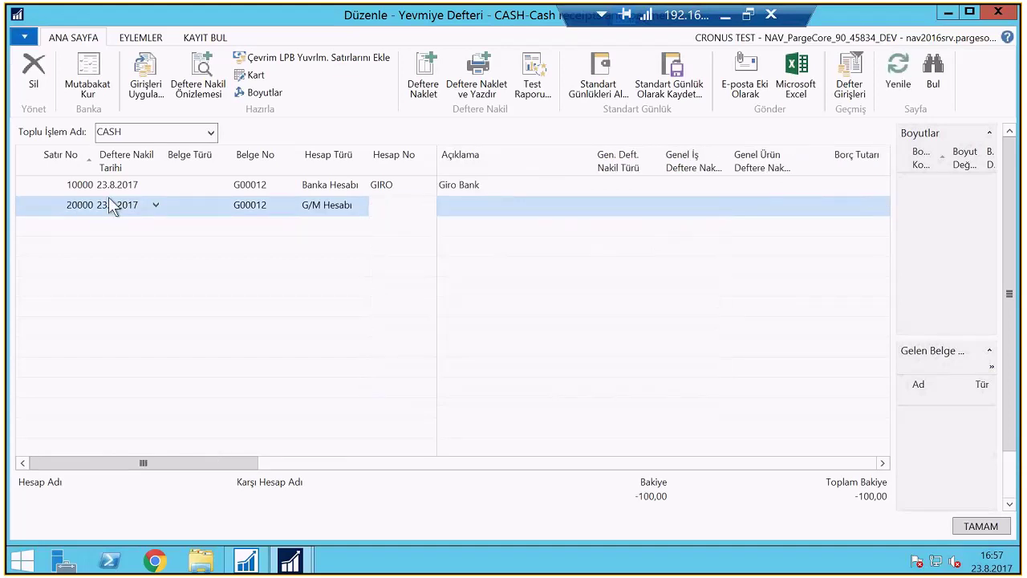
{"action": "key", "text": "Tab"}
{"action": "key", "text": "Tab"}
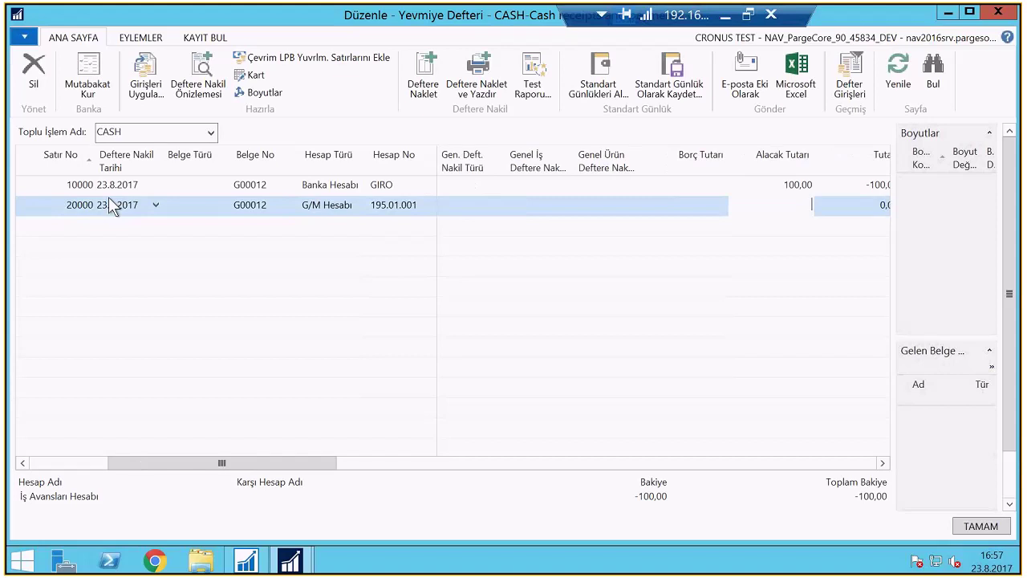
{"action": "type", "text": "100"}
{"action": "key", "text": "Tab"}
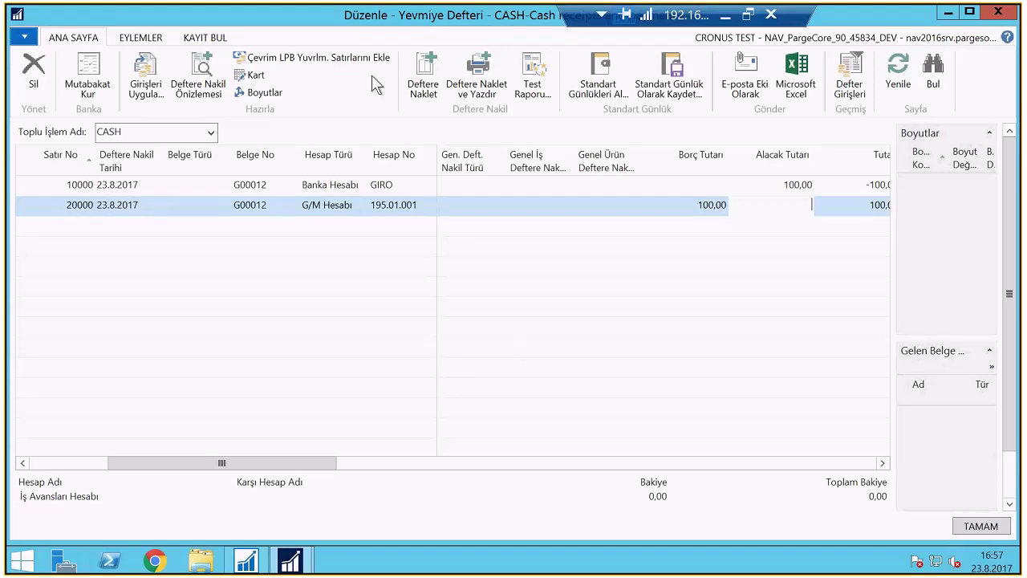
Try to post the CASH journal lines and dismiss the approval-required error
{"action": "left_click", "coordinate": [425, 89]}
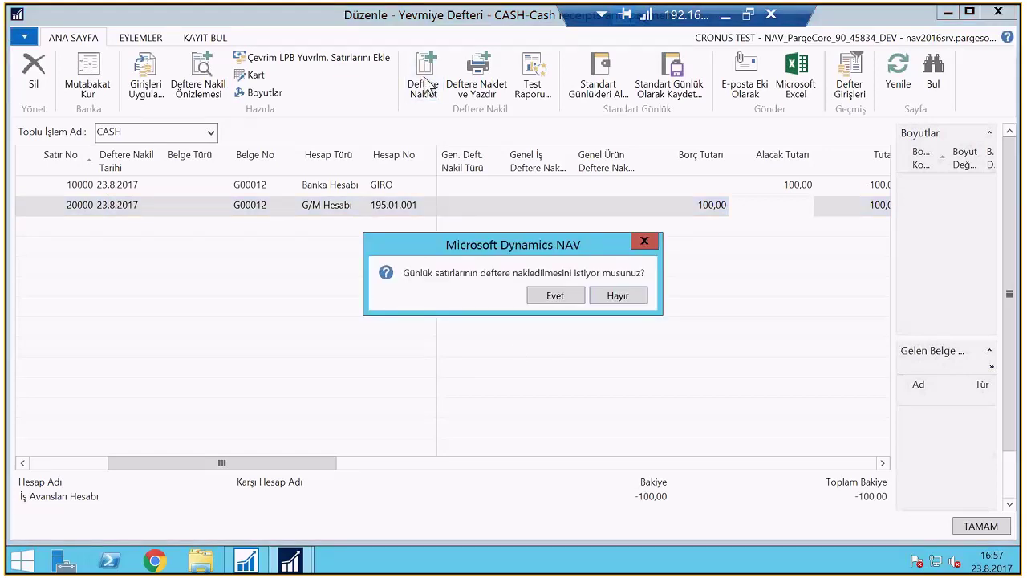
{"action": "left_click", "coordinate": [556, 295]}
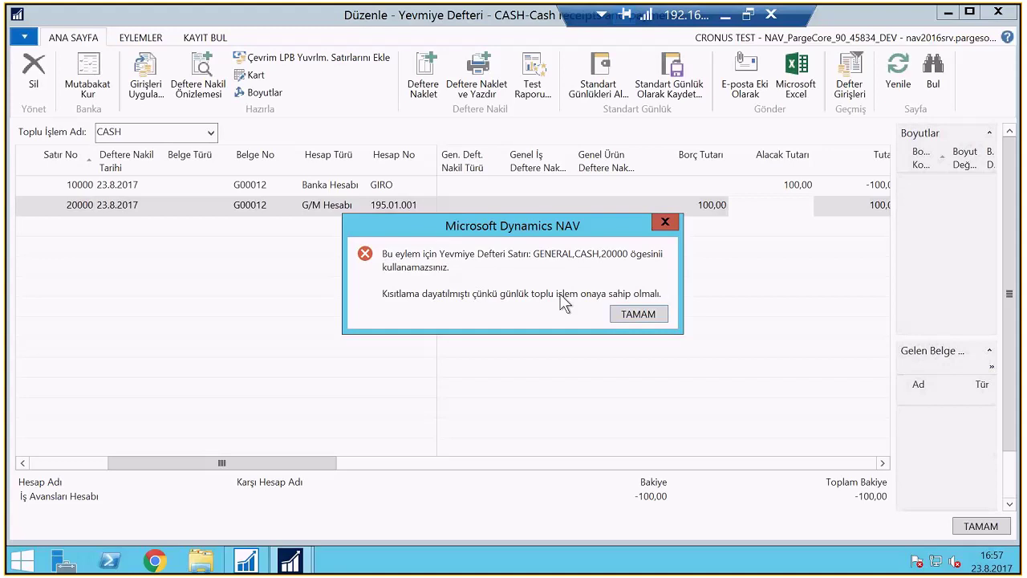
{"action": "left_click", "coordinate": [640, 314]}
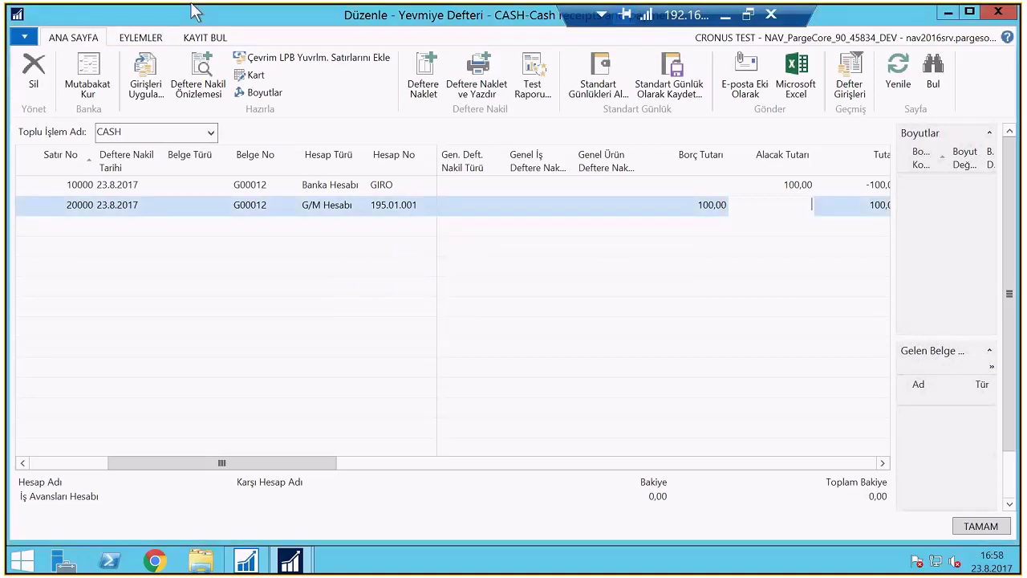
Send an approval request for the whole CASH journal batch, then close the journal
{"action": "left_click", "coordinate": [151, 40]}
{"action": "left_click", "coordinate": [717, 95]}
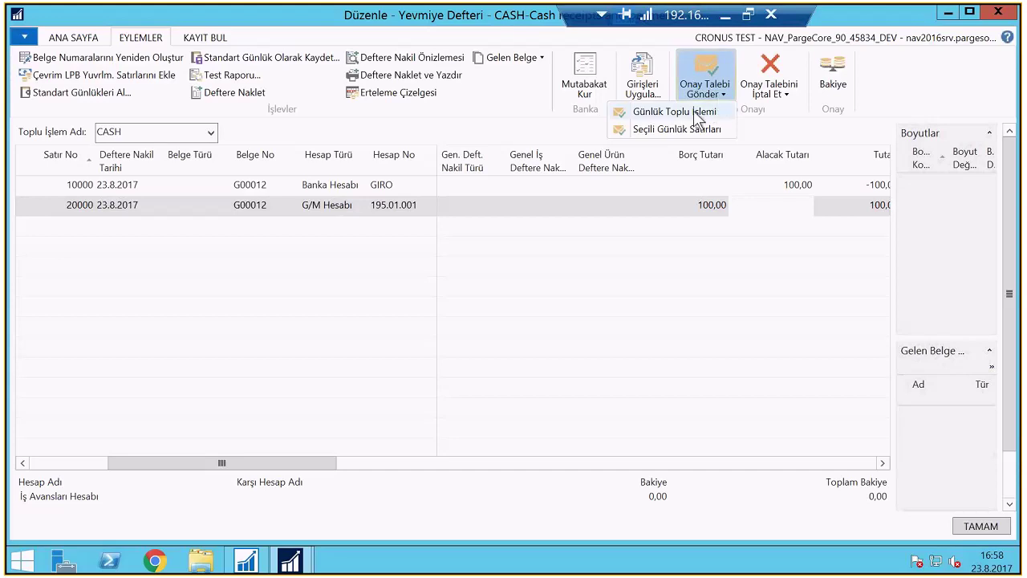
{"action": "left_click", "coordinate": [697, 114]}
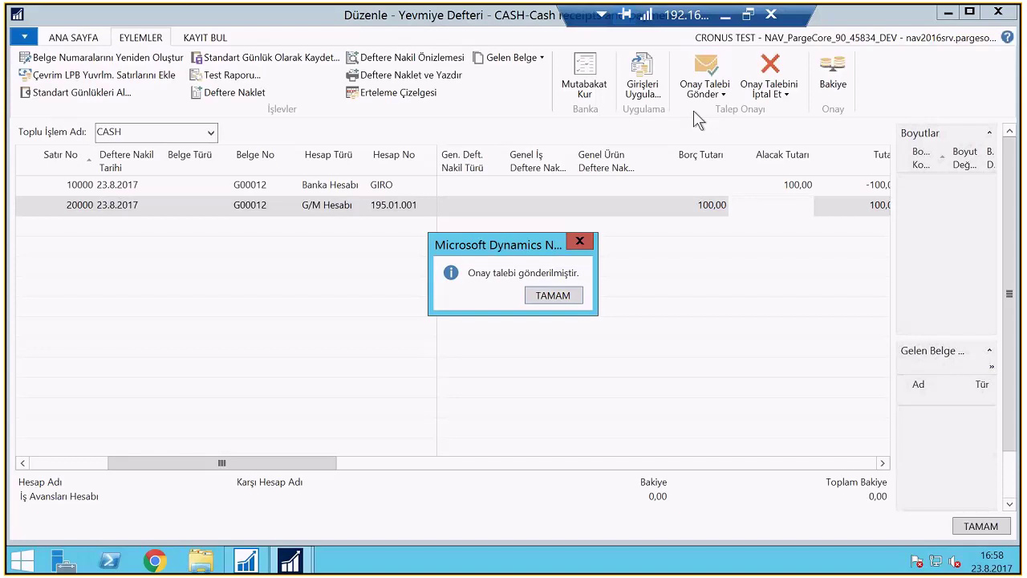
{"action": "left_click", "coordinate": [552, 297]}
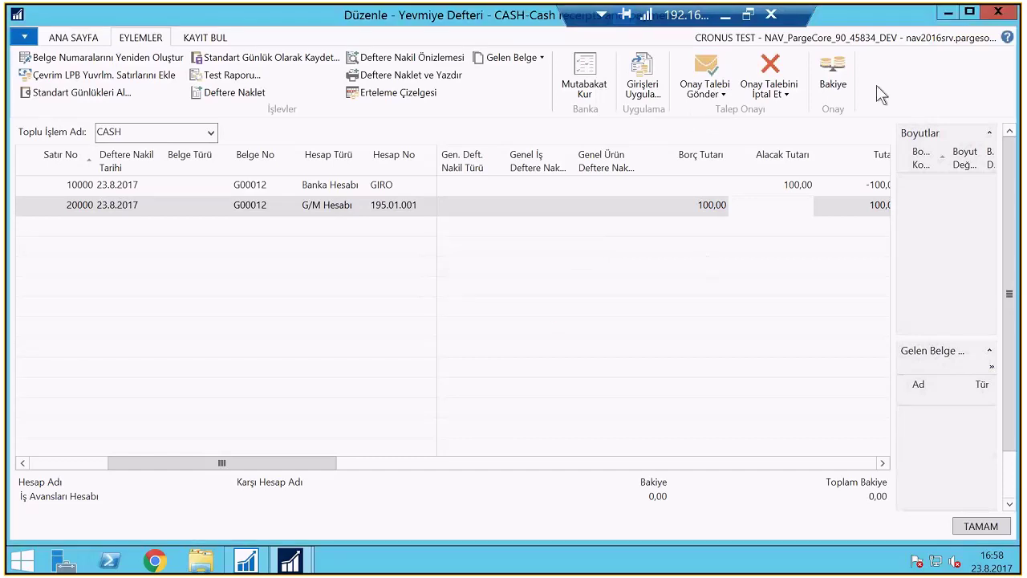
{"action": "key", "text": "Escape"}
Find İş Akışları and open the MS-YDTOİA-01 journal batch approval workflow
{"action": "type", "text": "İş Akış"}
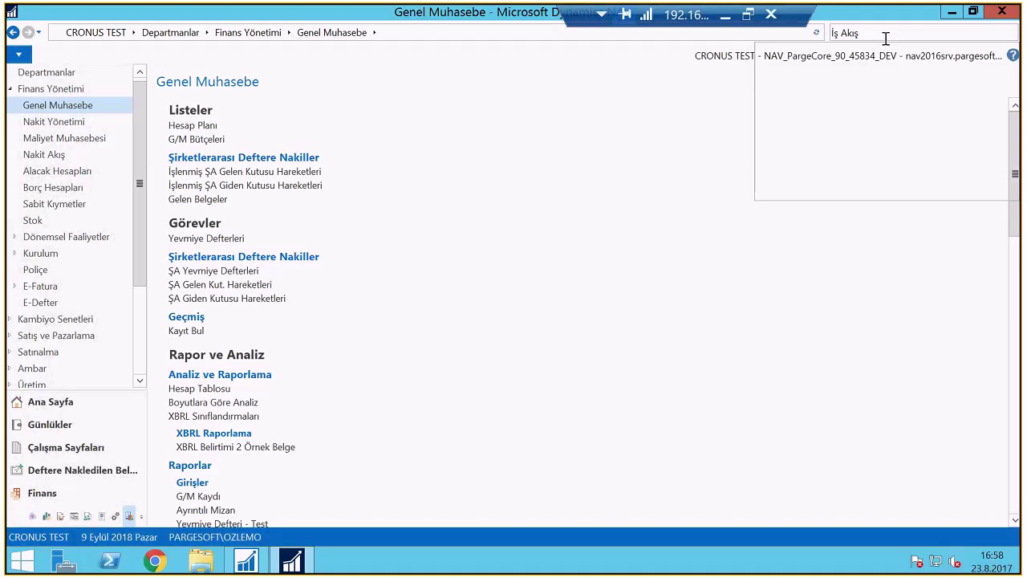
{"action": "key", "text": "Return"}
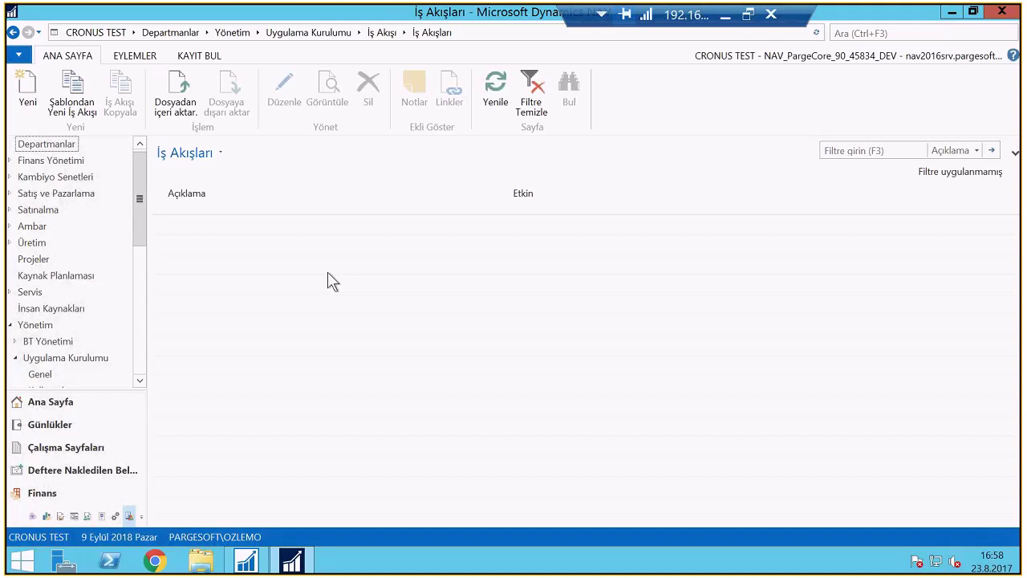
{"action": "double_click", "coordinate": [405, 326]}
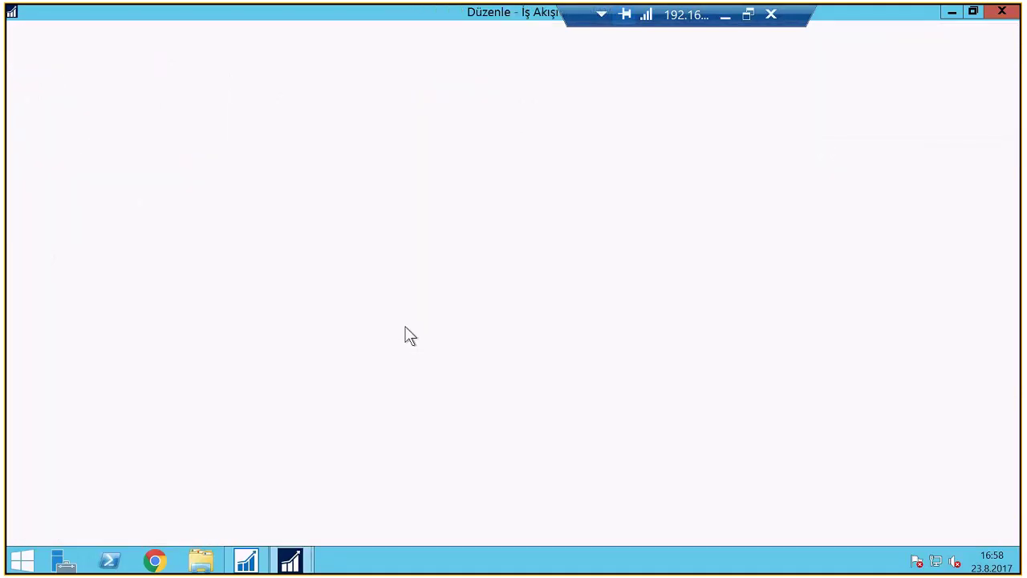
Inspect the step's approval response, the TEST_GRP user group and its two approvers, then switch to Outlook
{"action": "left_click", "coordinate": [738, 321]}
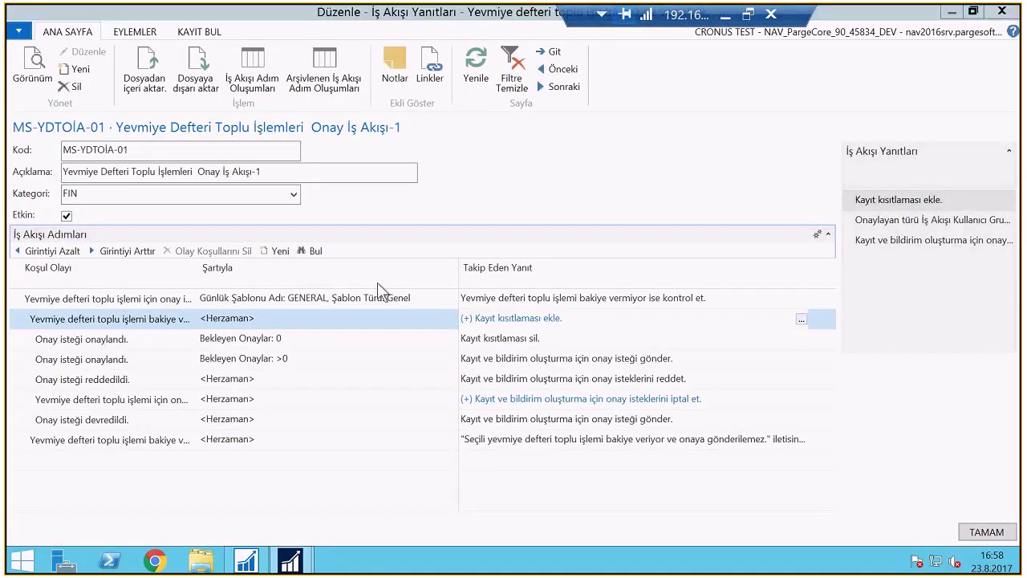
{"action": "key", "text": "Down"}
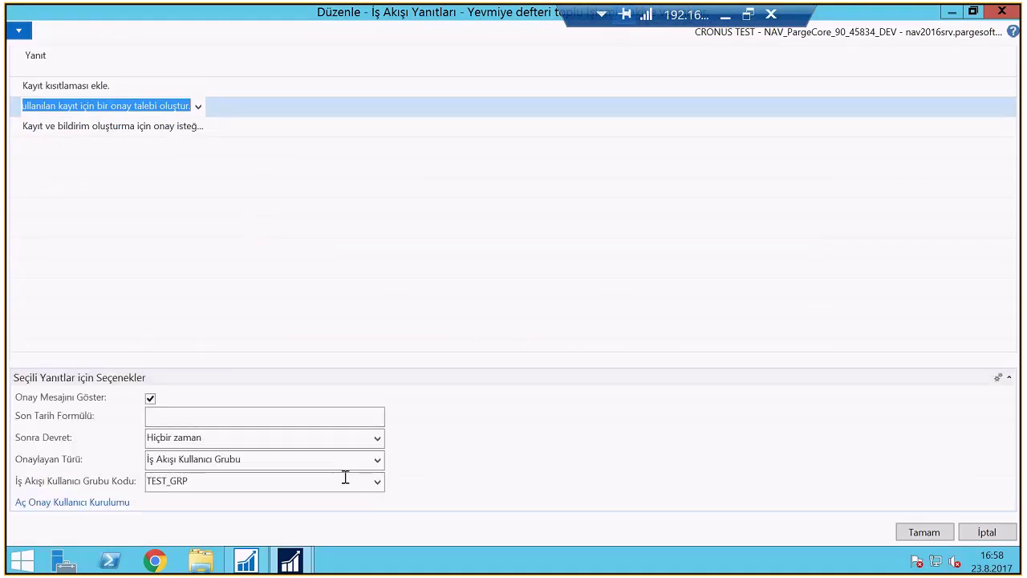
{"action": "left_click", "coordinate": [377, 480]}
{"action": "left_click", "coordinate": [195, 458]}
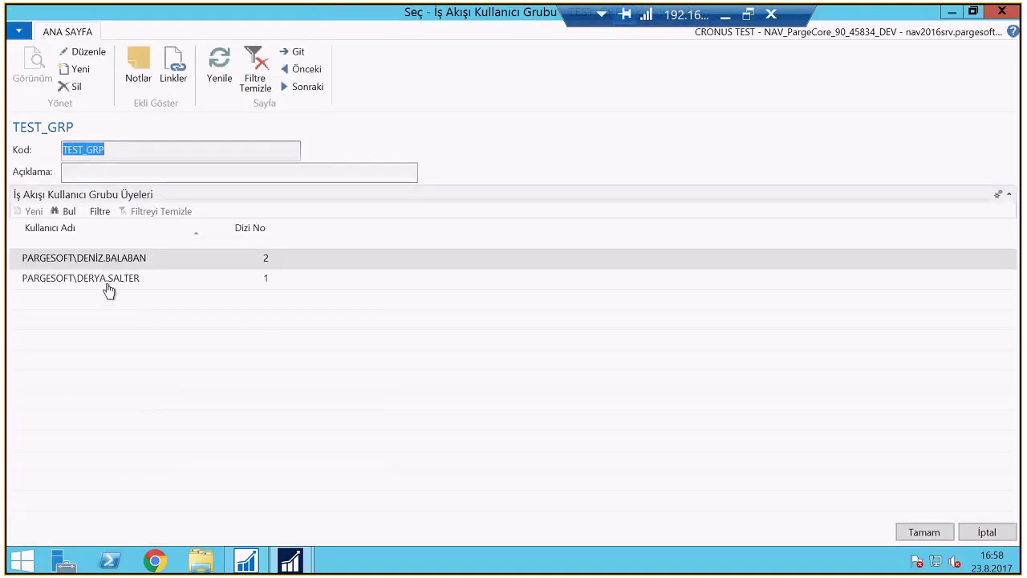
{"action": "left_click", "coordinate": [105, 281]}
{"action": "left_click", "coordinate": [154, 261]}
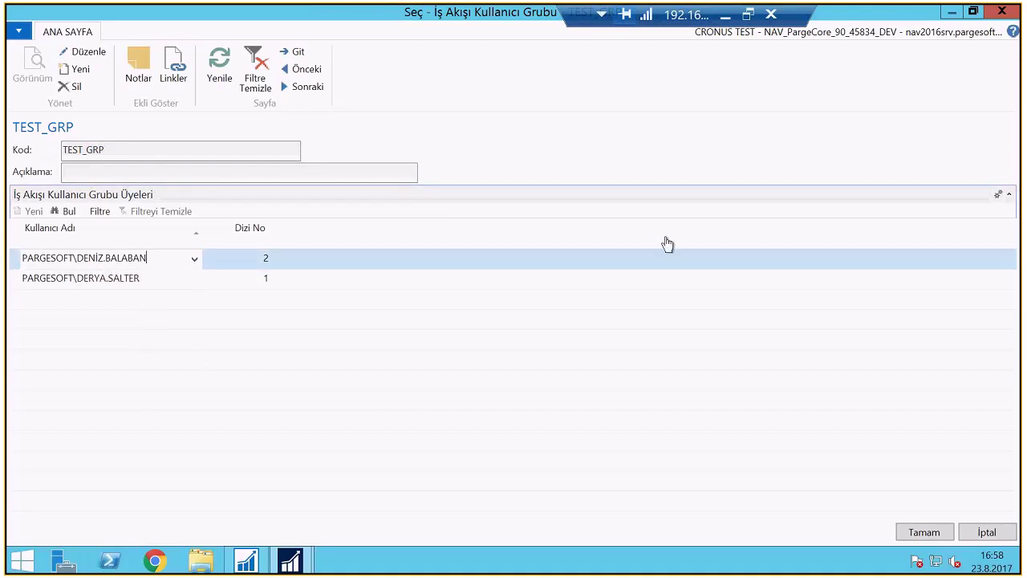
{"action": "key", "text": "Return"}
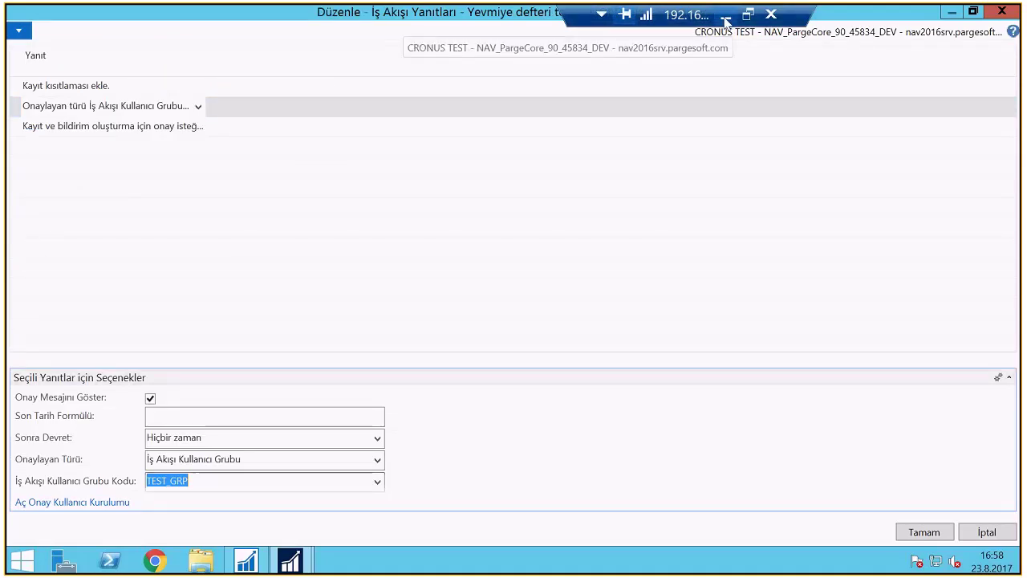
{"action": "left_click", "coordinate": [341, 564]}
{"action": "left_click", "coordinate": [341, 564]}
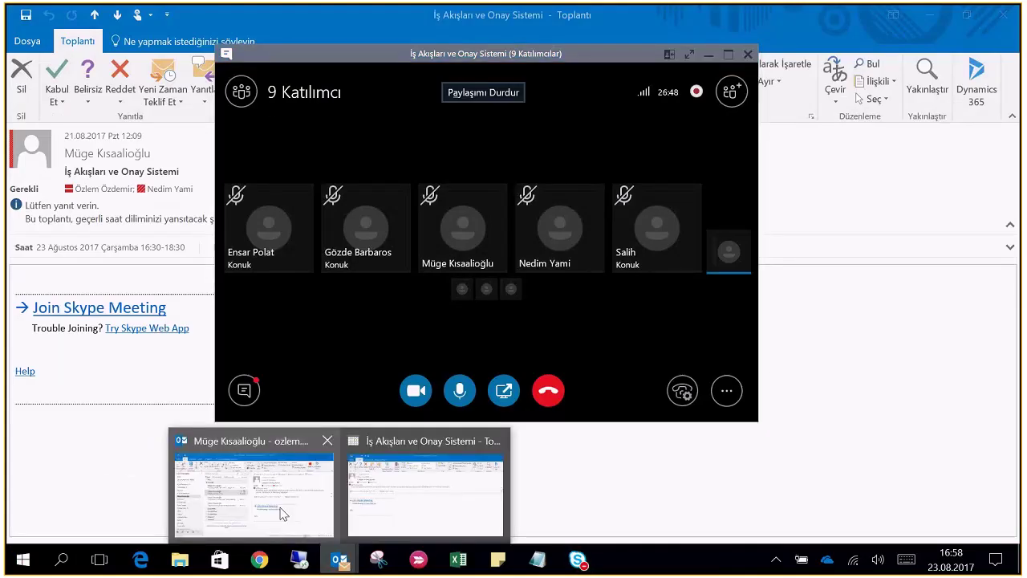
Check the Outlook Inbox via Gönder/Al, collapse the Bugün group, and return to Remote Desktop
{"action": "left_click", "coordinate": [282, 513]}
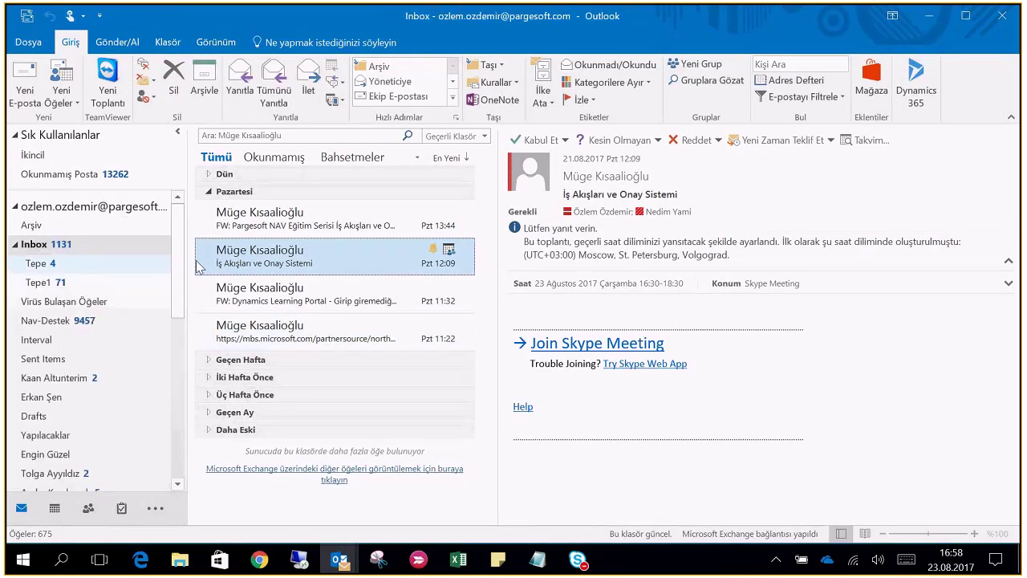
{"action": "left_click", "coordinate": [117, 42]}
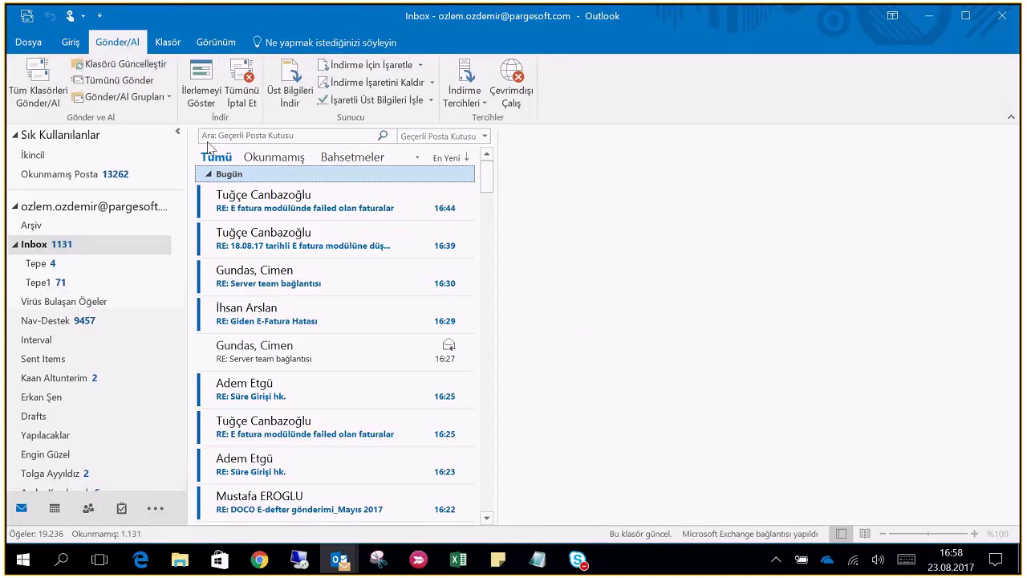
{"action": "left_click", "coordinate": [208, 175]}
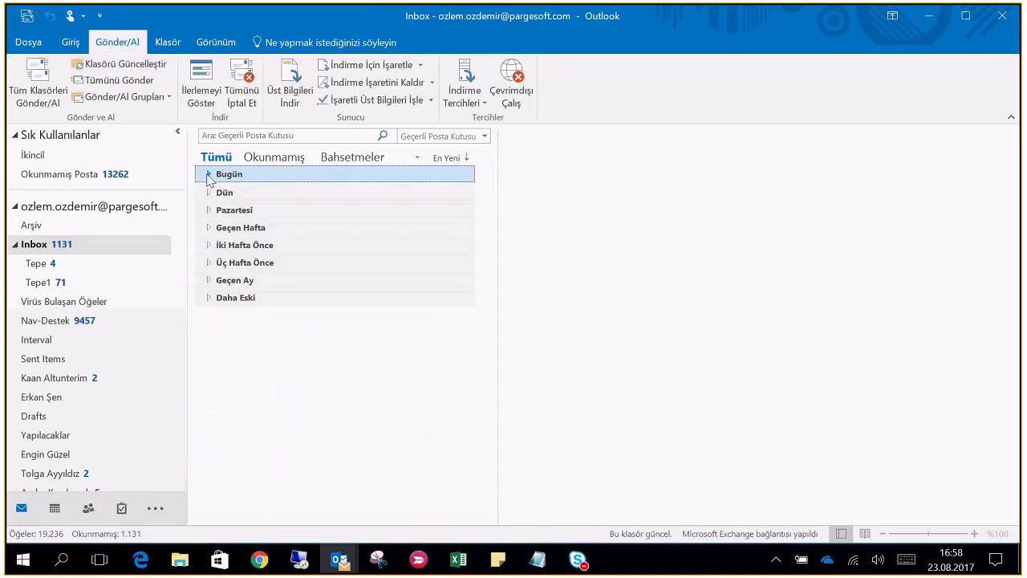
{"action": "left_click", "coordinate": [300, 560]}
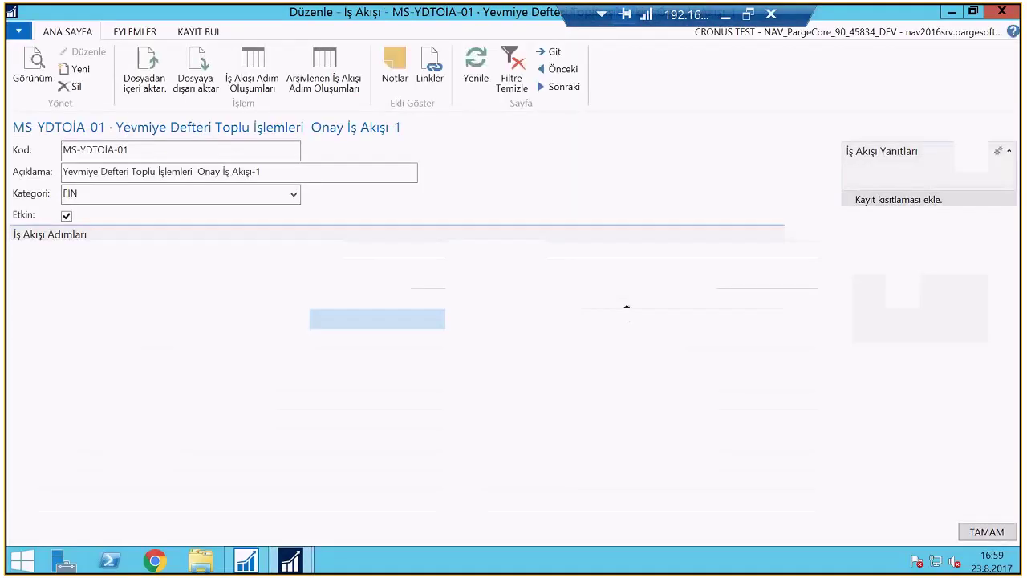
Relaunch Dynamics NAV from Start as a different user, signing in with the approver's credentials
{"action": "key", "text": "super+d"}
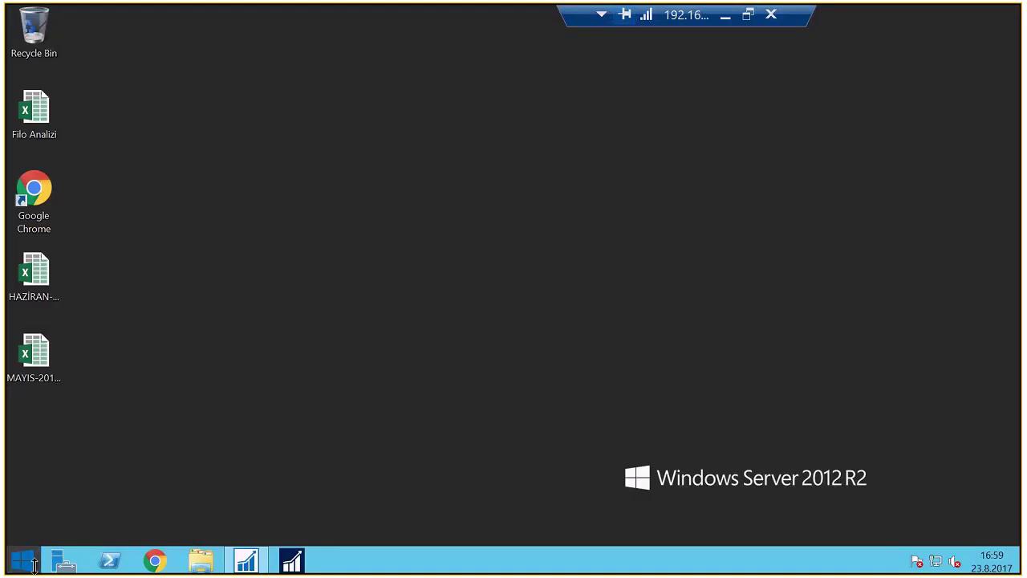
{"action": "left_click", "coordinate": [22, 559]}
{"action": "right_click", "coordinate": [431, 206]}
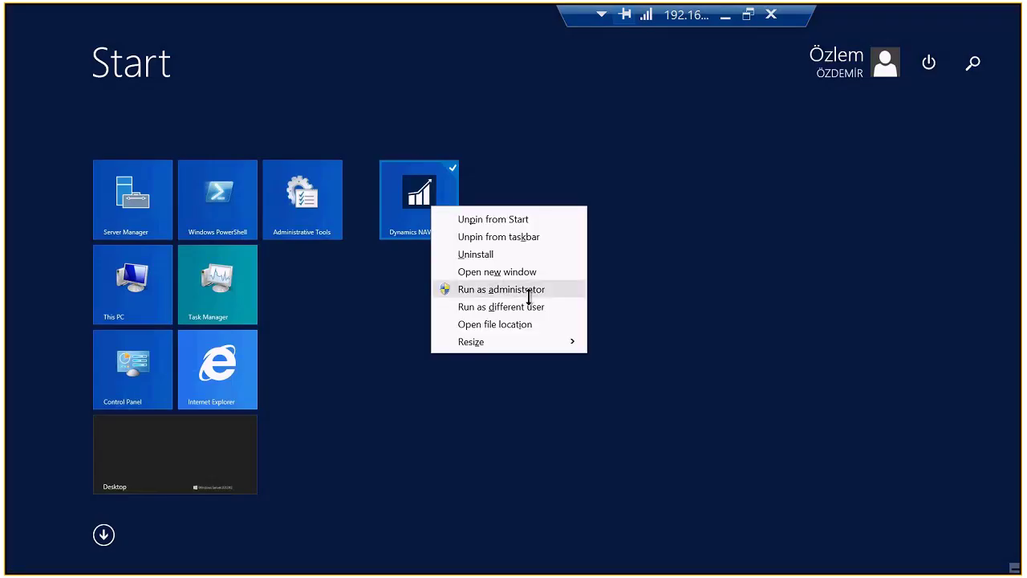
{"action": "left_click", "coordinate": [518, 308]}
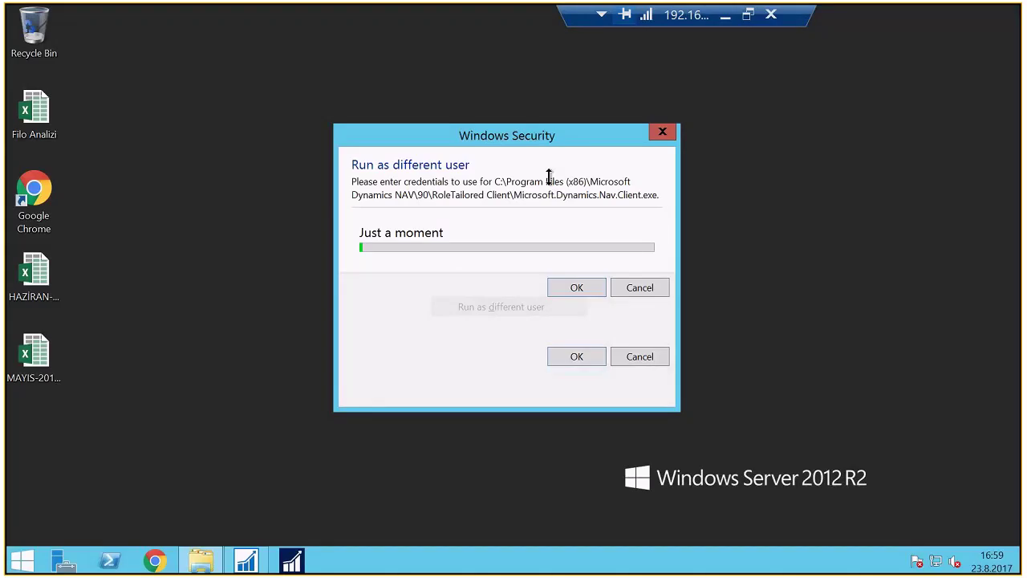
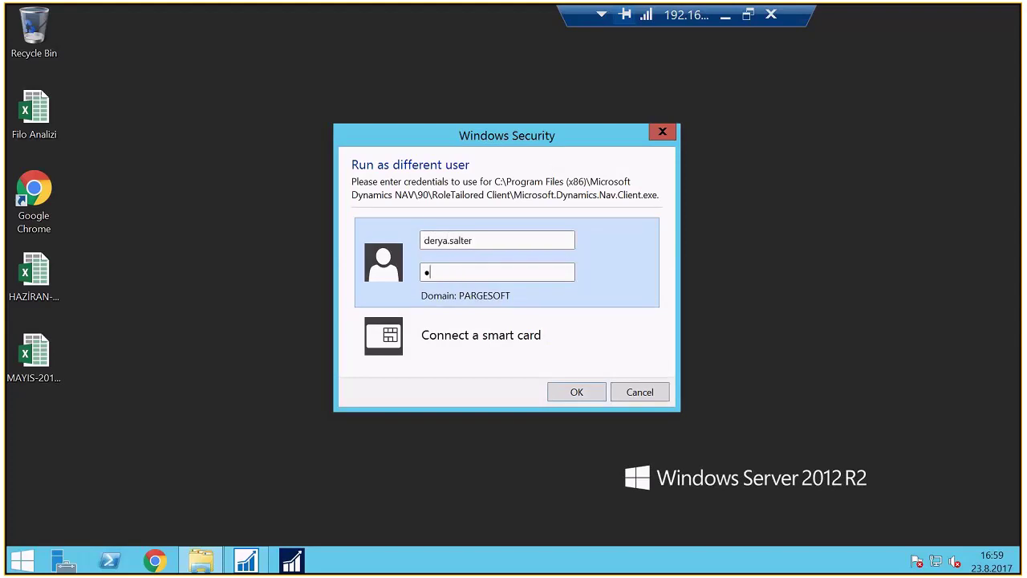
{"action": "key", "text": "Return"}
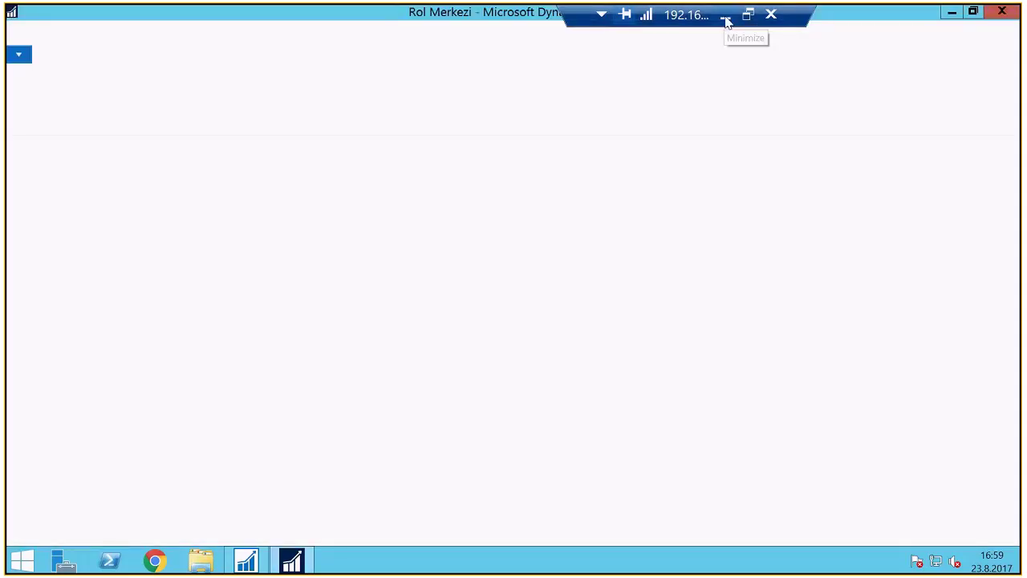
{"action": "left_click", "coordinate": [725, 17]}
Expand Bugün and read the NAV notification requesting approval of journal batch GENERAL,CASH
{"action": "left_click", "coordinate": [215, 173]}
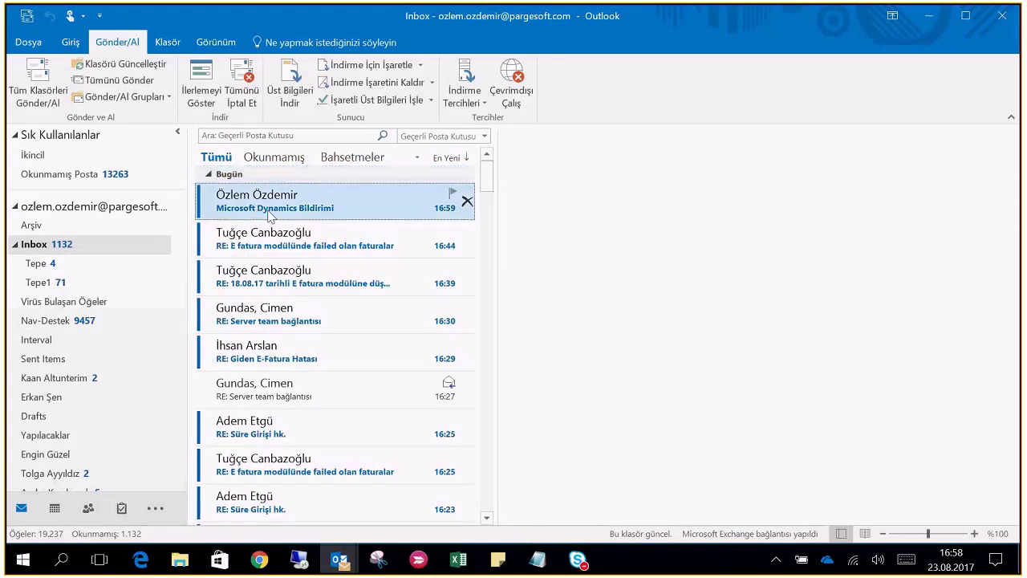
{"action": "double_click", "coordinate": [270, 210]}
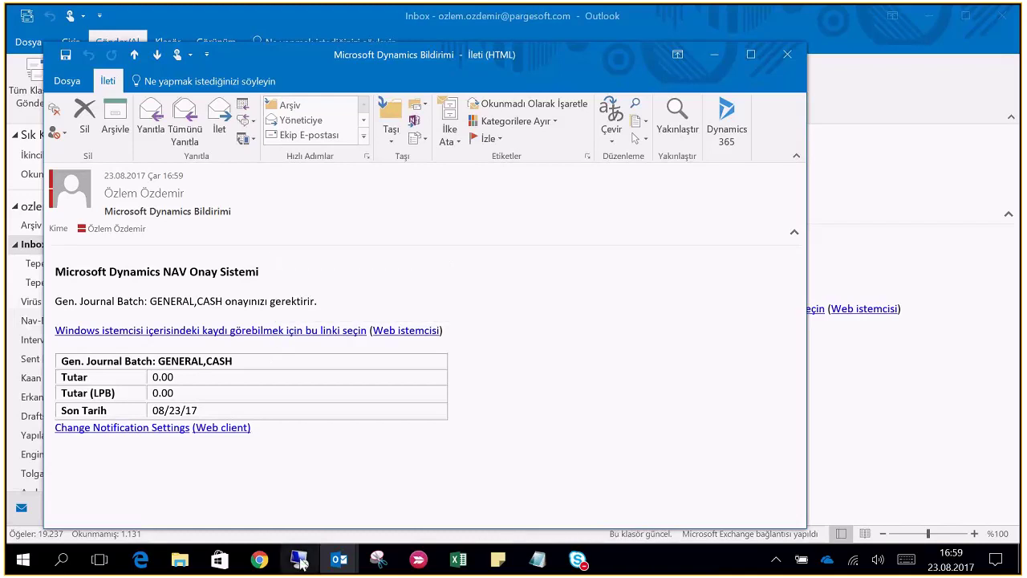
{"action": "mouse_move", "coordinate": [301, 560]}
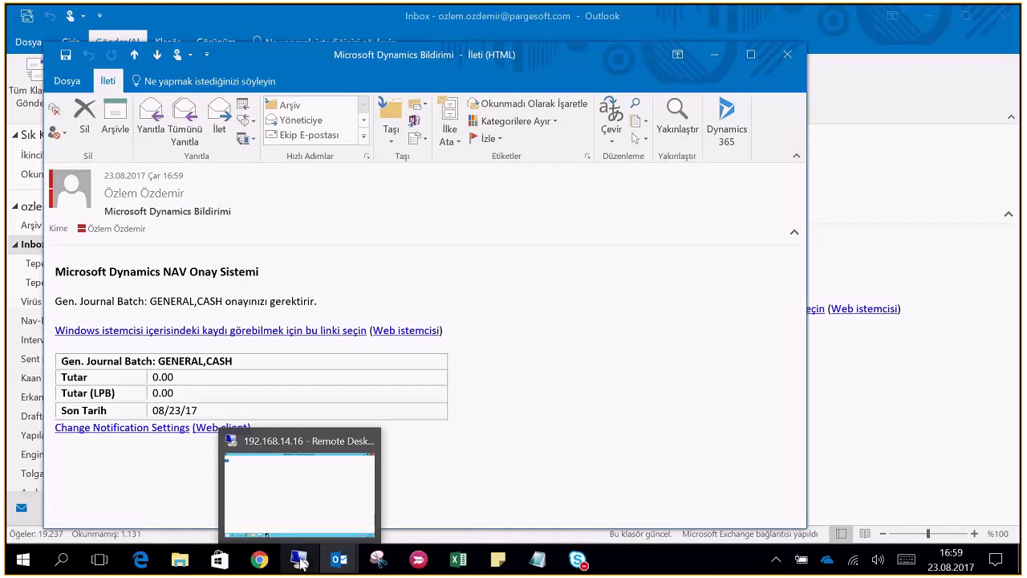
{"action": "left_click", "coordinate": [299, 561]}
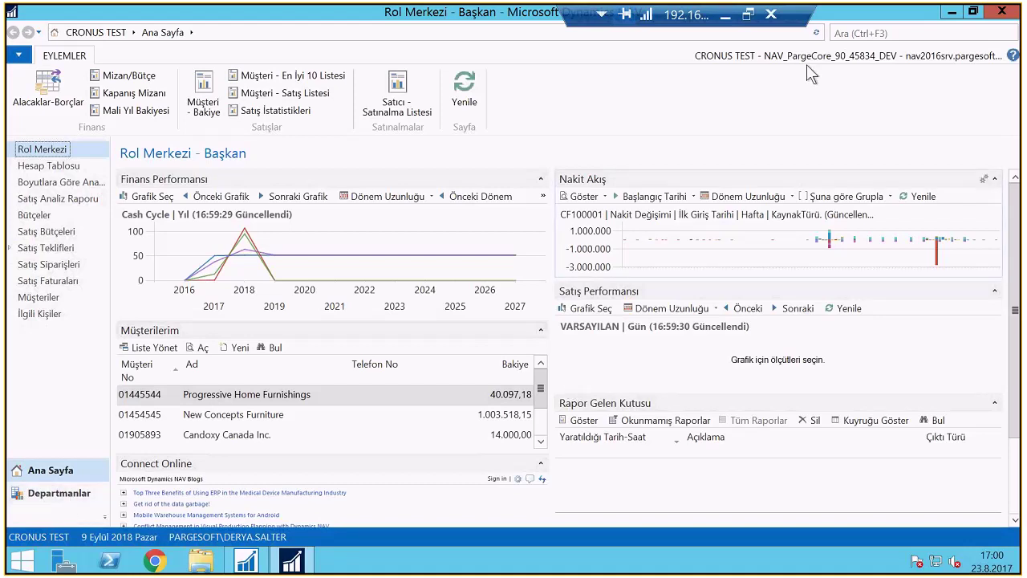
Open the CASH journal through Departmanlar > Genel Muhasebe > Yevmiye Defterleri, then close it
{"action": "left_click", "coordinate": [867, 37]}
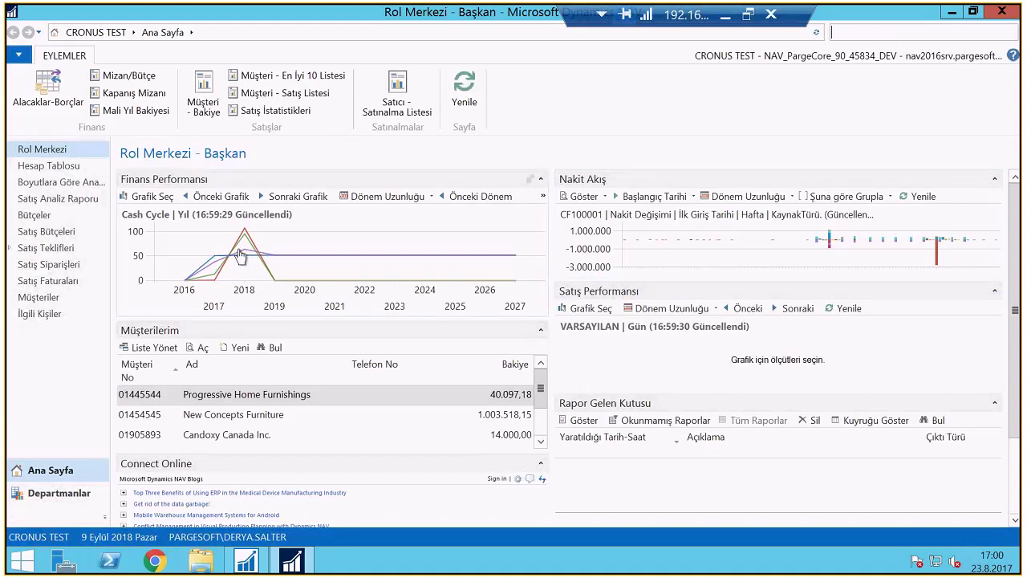
{"action": "left_click", "coordinate": [36, 493]}
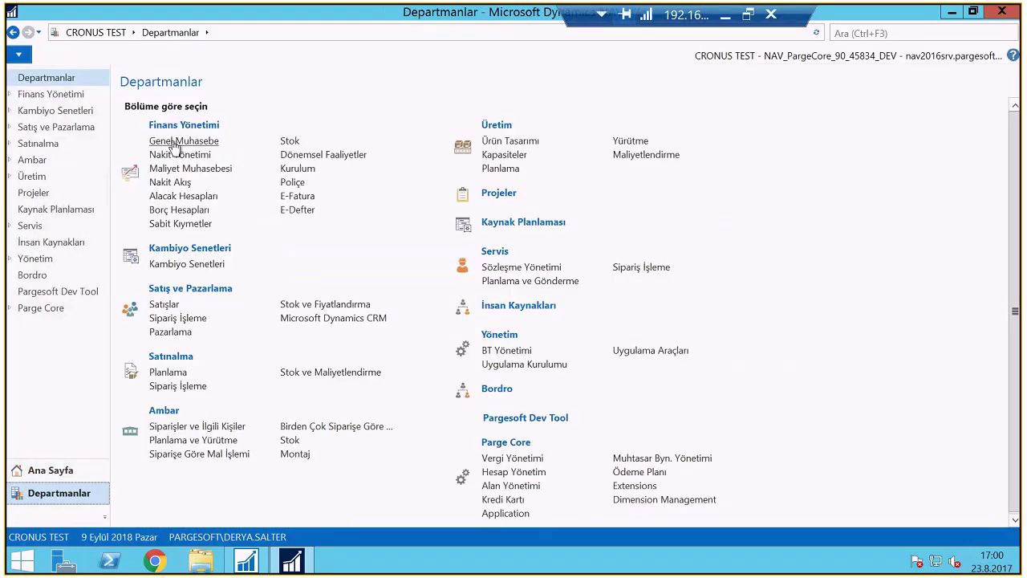
{"action": "left_click", "coordinate": [173, 143]}
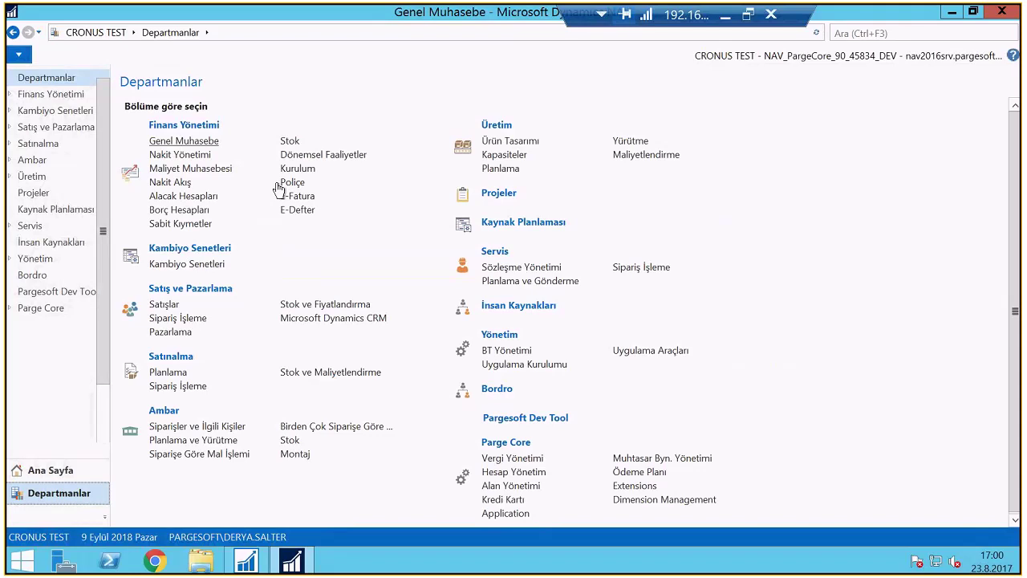
{"action": "left_click", "coordinate": [163, 229]}
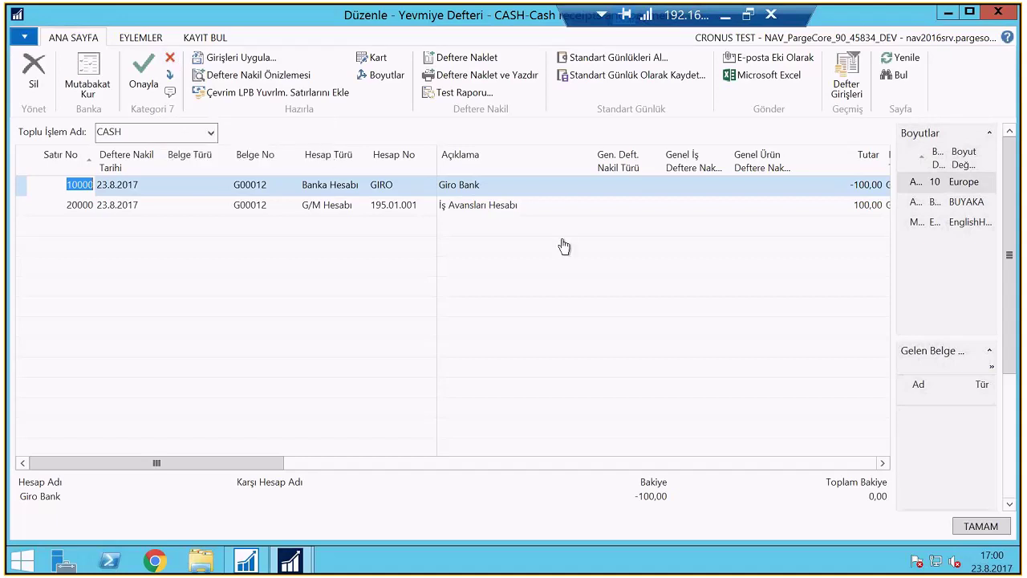
{"action": "key", "text": "Escape"}
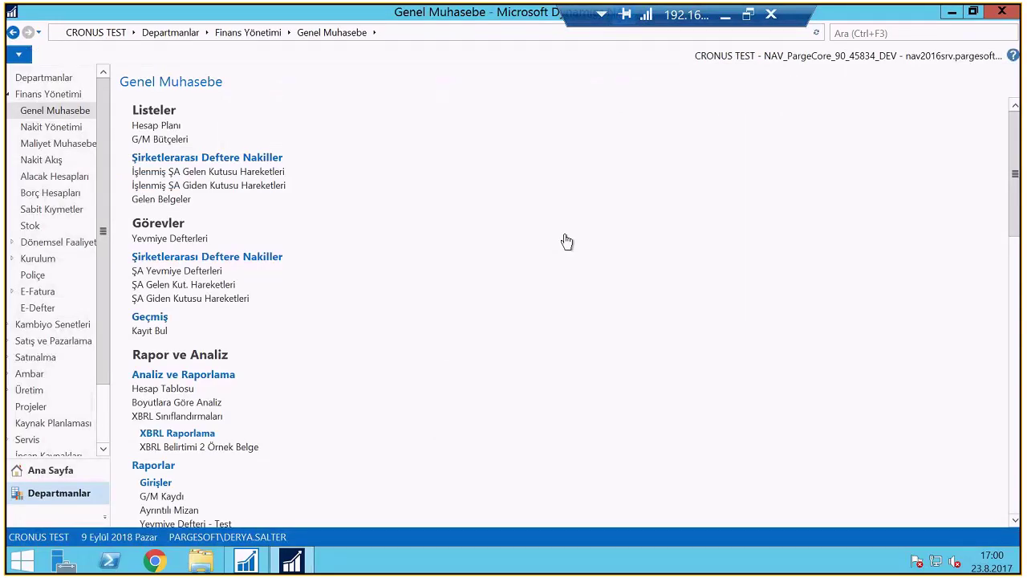
Search 'Onay Ta' and open the Onay Talep Girişleri page
{"action": "key", "text": "ctrl+F3"}
{"action": "type", "text": "Onay Ta"}
{"action": "left_click", "coordinate": [824, 131]}
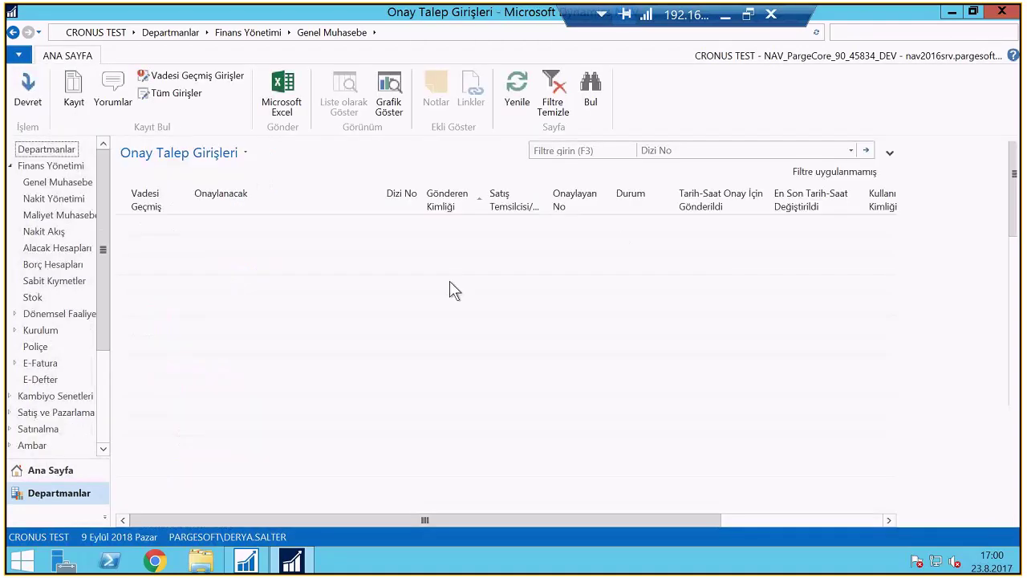
Search 'Onay giri', open Onay Girişleri, and scroll through its columns
{"action": "left_click", "coordinate": [883, 32]}
{"action": "type", "text": "Onay giriş"}
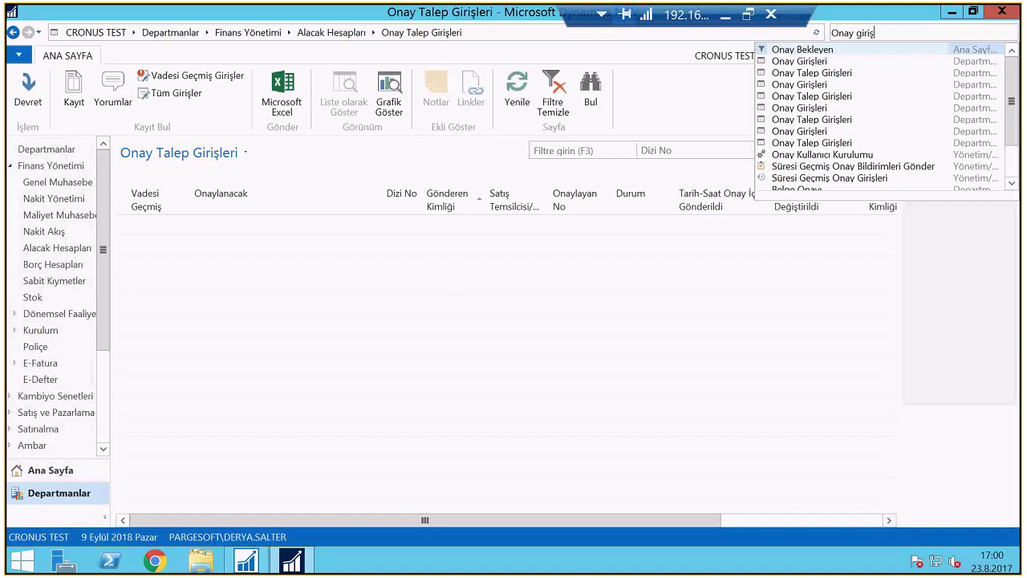
{"action": "left_click", "coordinate": [799, 61]}
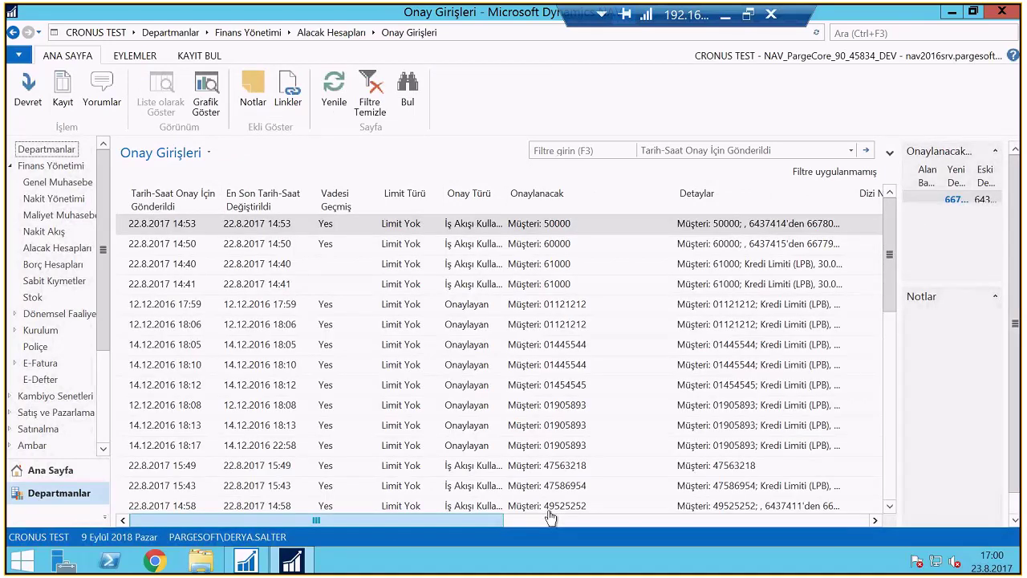
{"action": "left_click", "coordinate": [550, 518]}
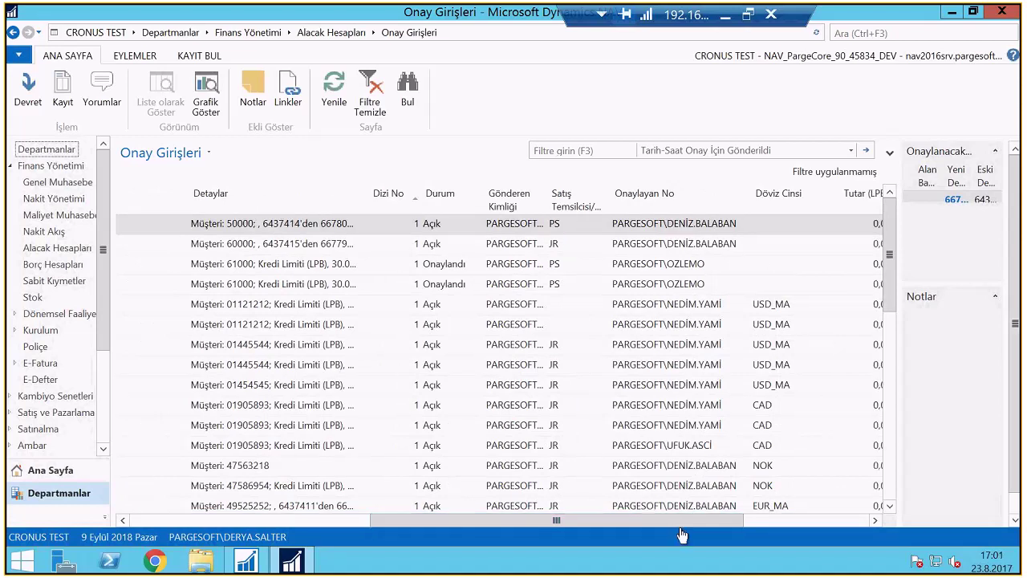
{"action": "left_click", "coordinate": [776, 516]}
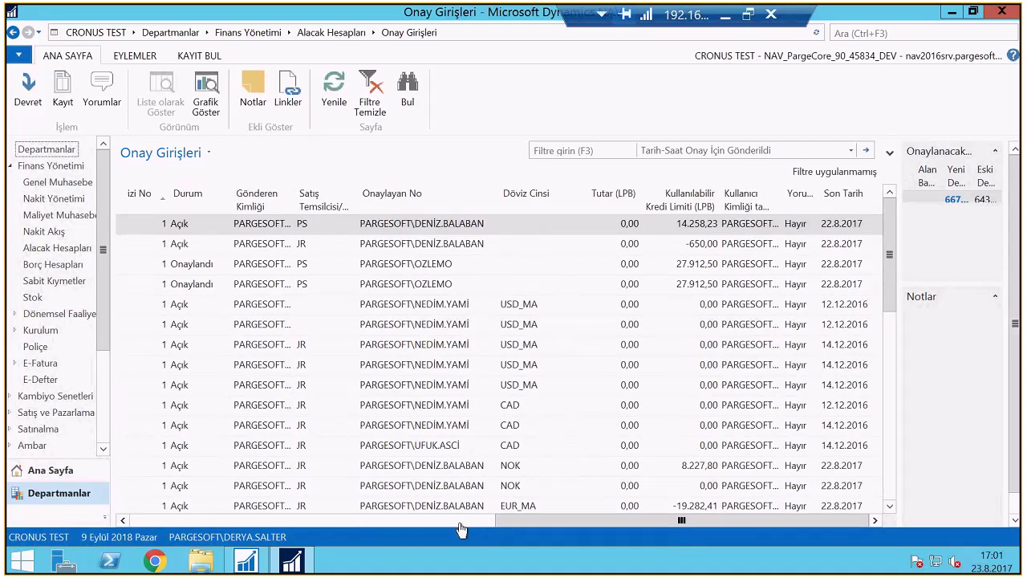
{"action": "left_click", "coordinate": [460, 521]}
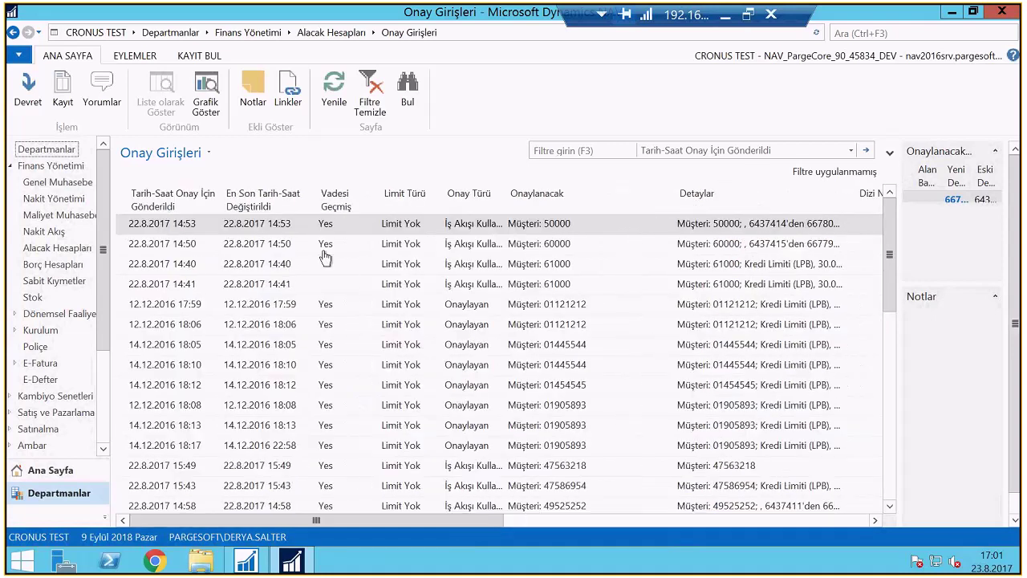
Sort by Tarih-Saat Onay İçin Gönderildi and select the second GENERAL,CASH approval entry
{"action": "left_click", "coordinate": [170, 200]}
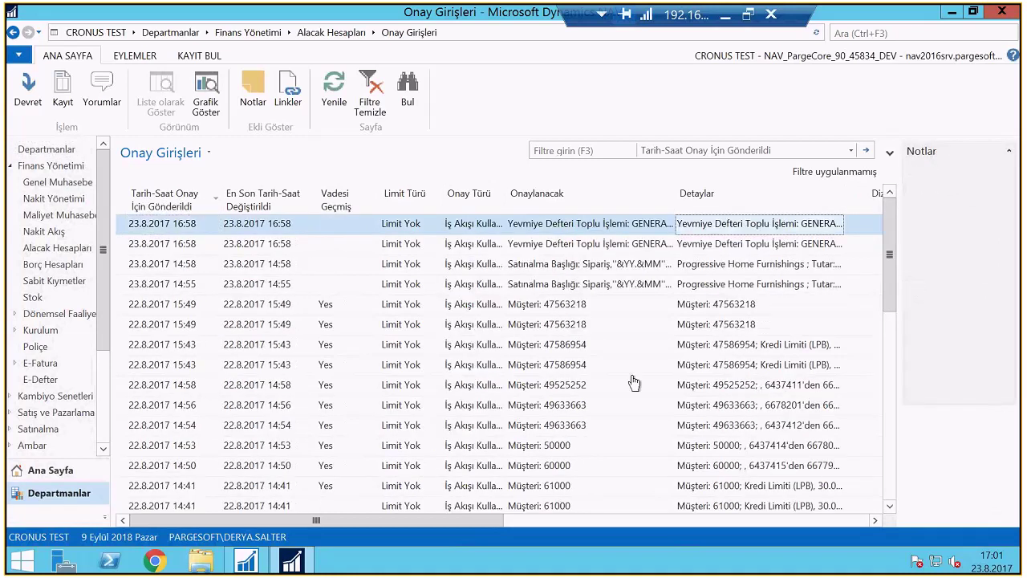
{"action": "key", "text": "Tab"}
{"action": "key", "text": "Tab"}
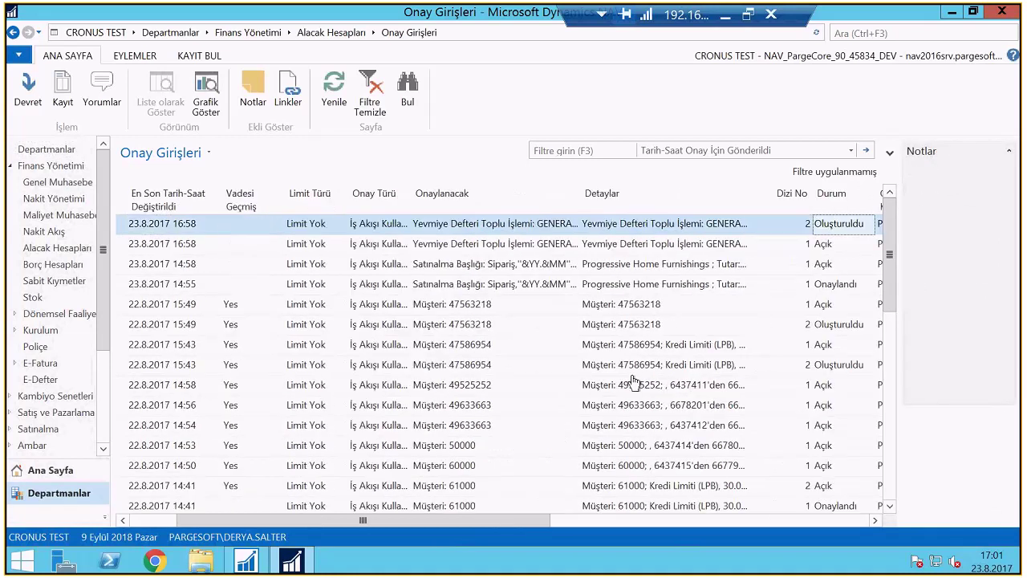
{"action": "key", "text": "Tab"}
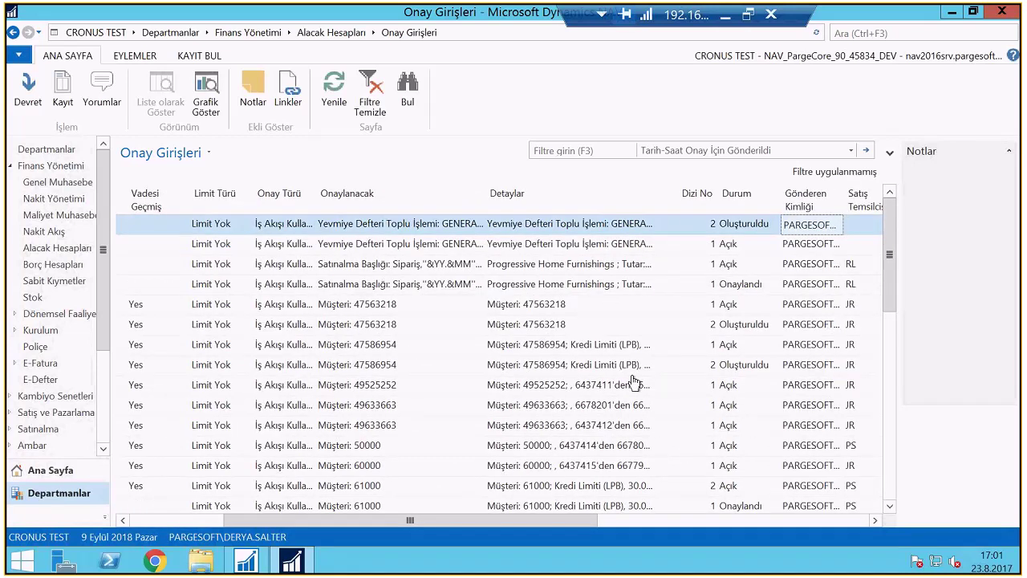
{"action": "key", "text": "Tab"}
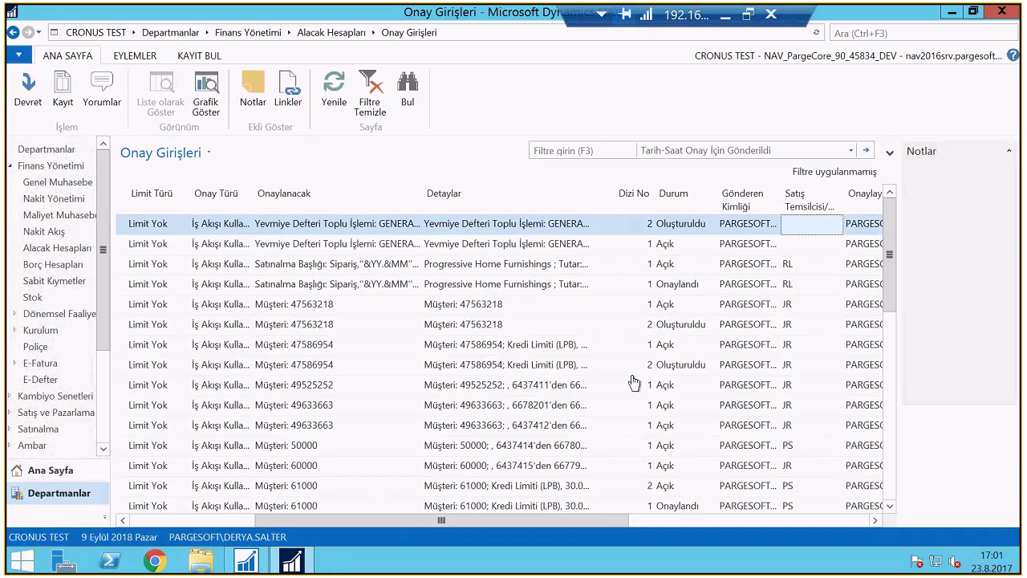
{"action": "key", "text": "Down"}
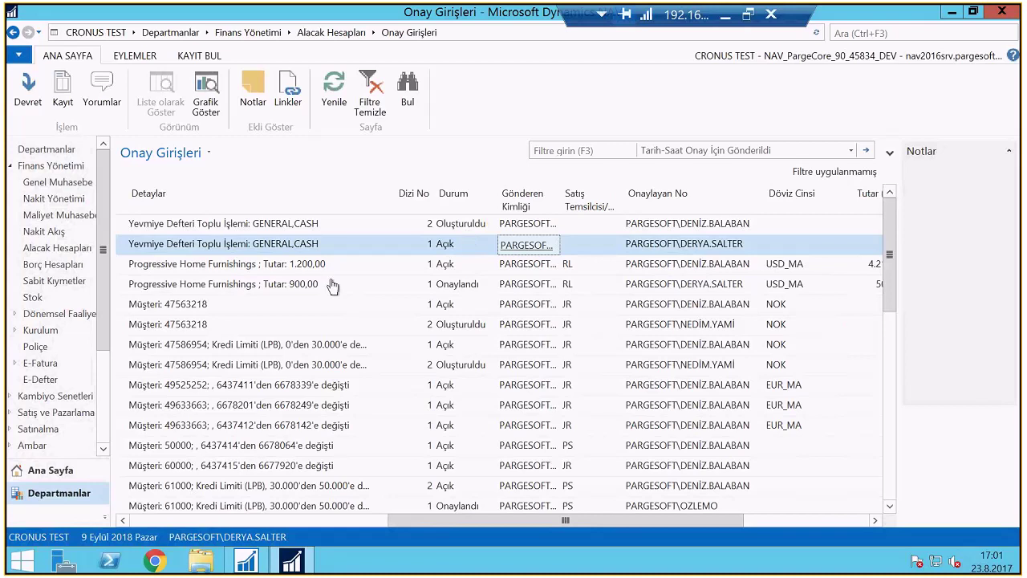
{"action": "left_click", "coordinate": [328, 250]}
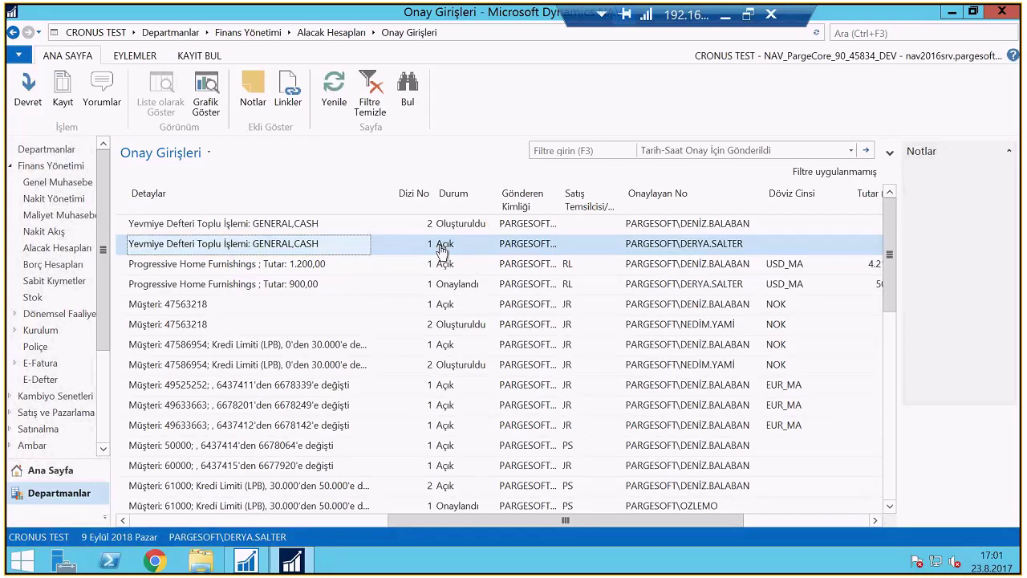
Open the CASH journal from the approval entry via Kayıt, review it, and close it
{"action": "left_click", "coordinate": [64, 102]}
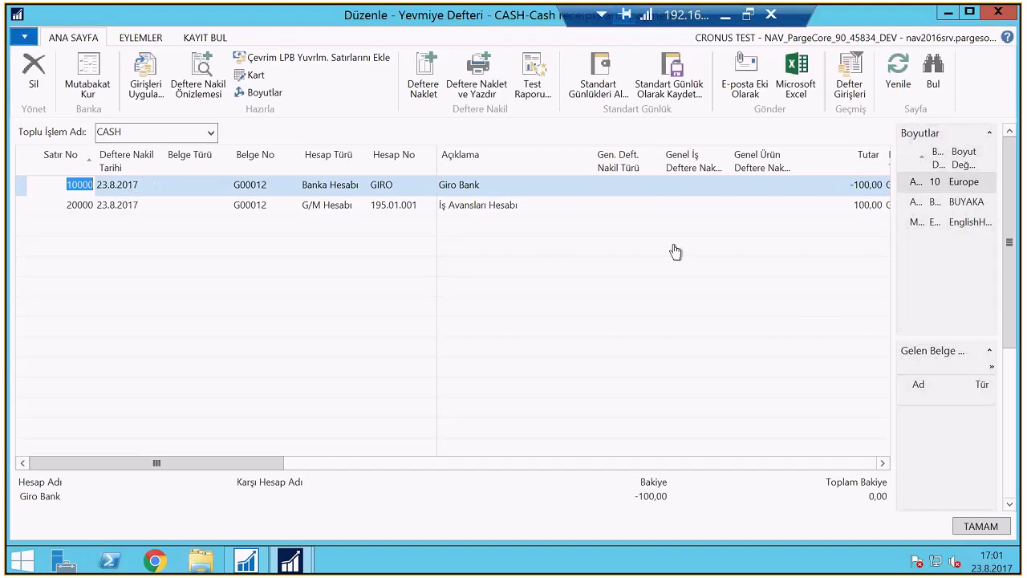
{"action": "left_click", "coordinate": [997, 13]}
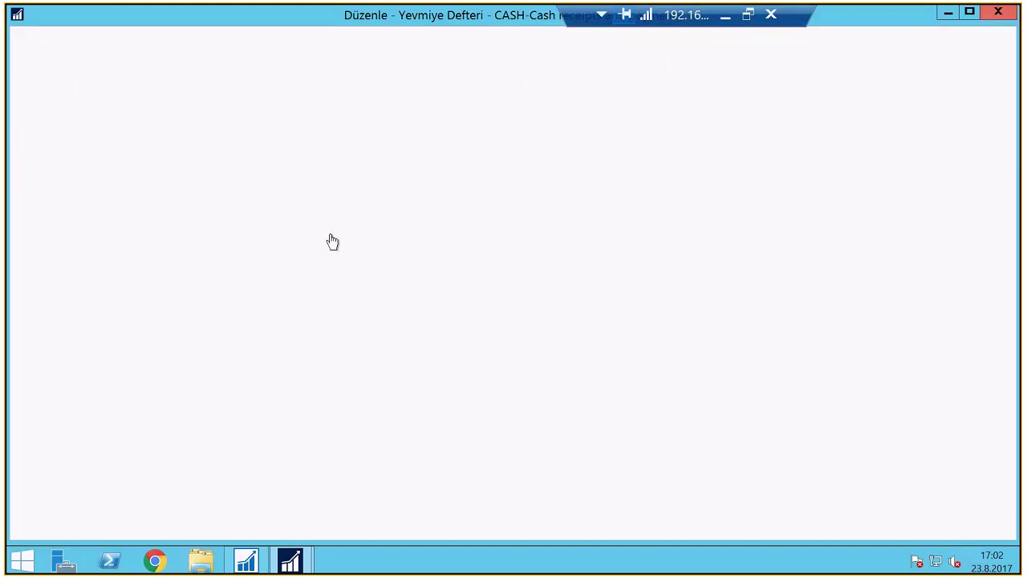
Relaunch NAV with the other user's credentials and open Genel Muhasebe's journal template list
{"action": "left_click", "coordinate": [1002, 14]}
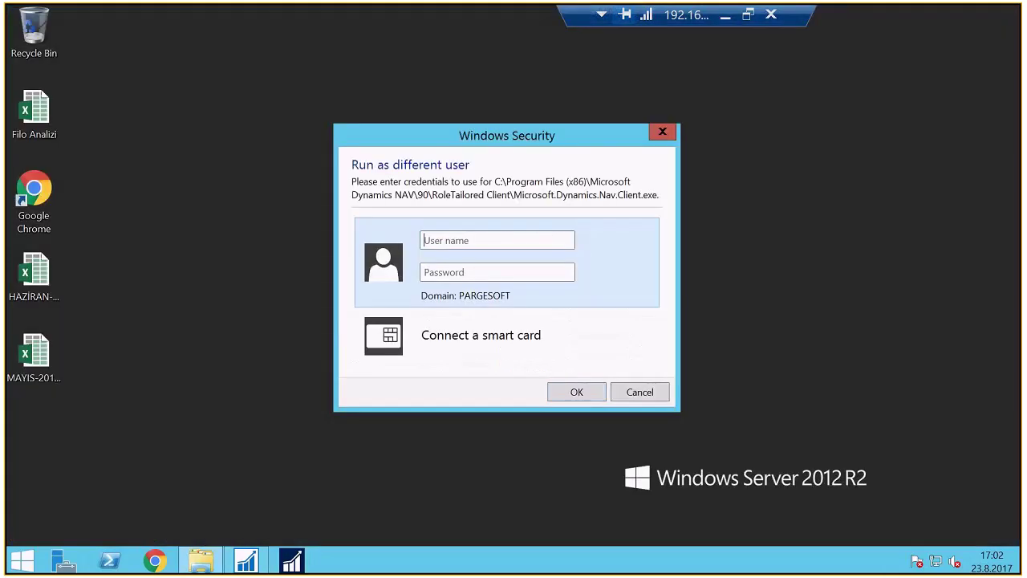
{"action": "type", "text": "ozlemo*********"}
{"action": "key", "text": "Return"}
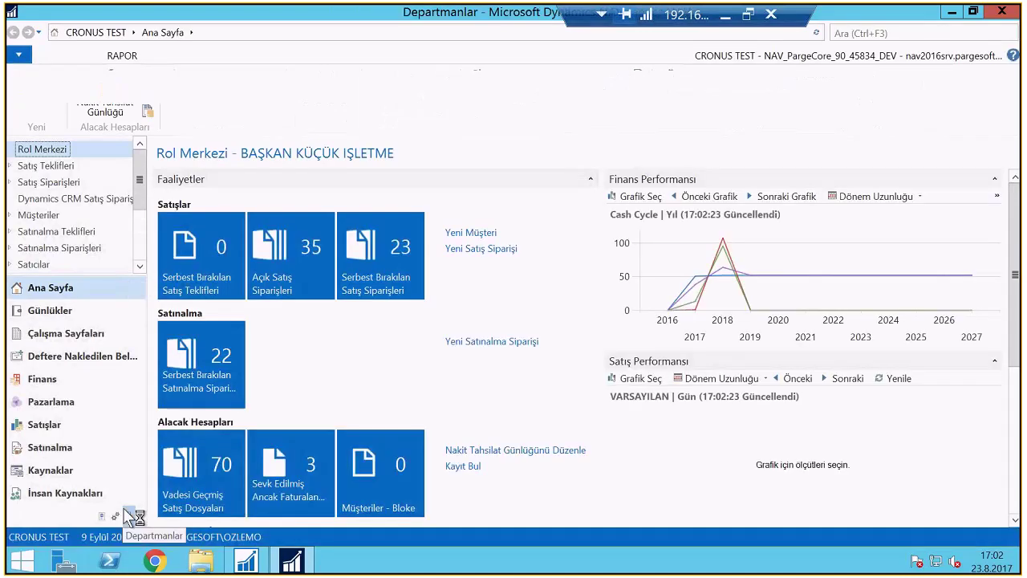
{"action": "left_click", "coordinate": [210, 142]}
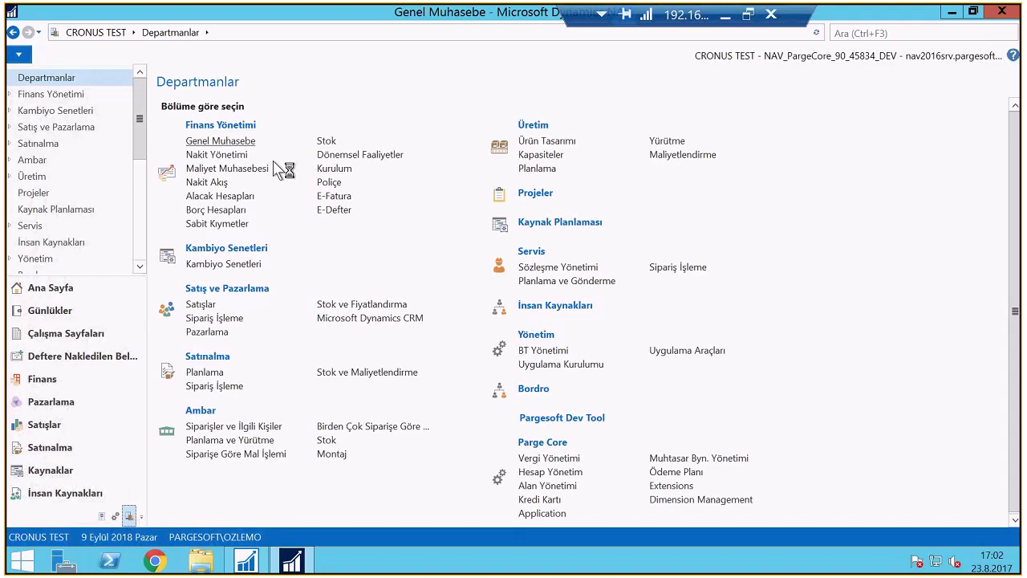
{"action": "left_click", "coordinate": [238, 234]}
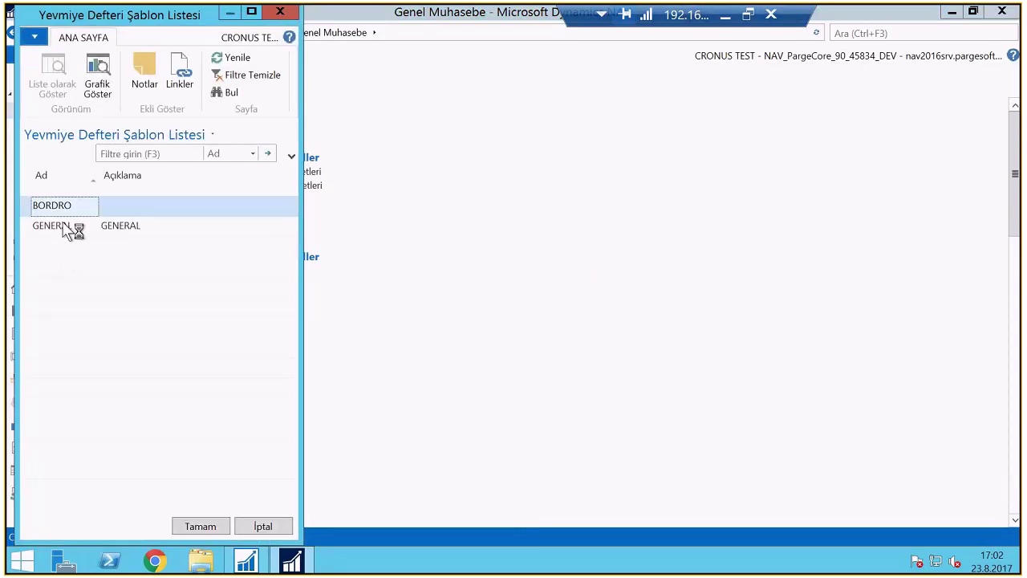
Open the GENERAL template's CASH journal, attempt posting with F9, and view its approval entries
{"action": "double_click", "coordinate": [71, 227]}
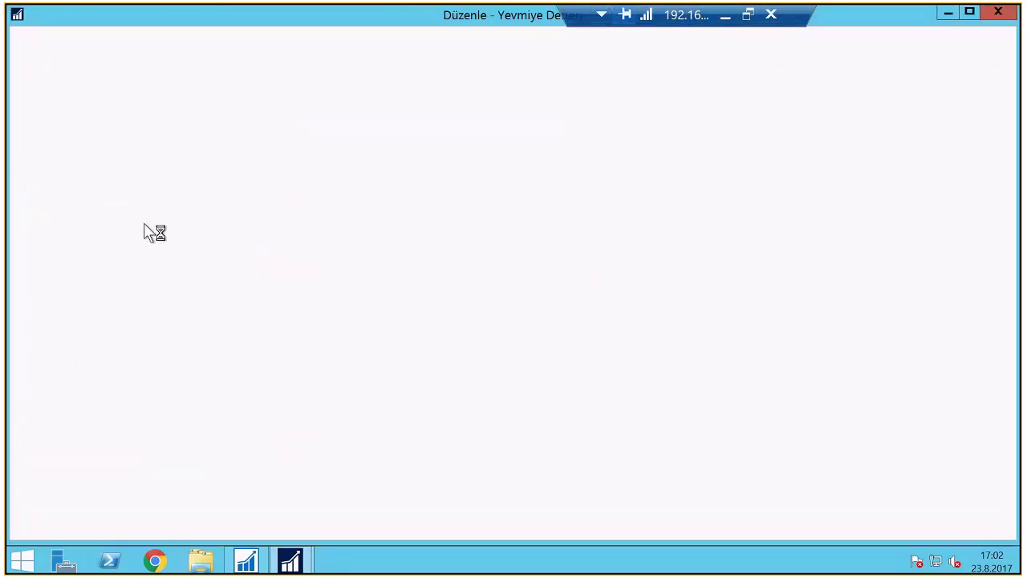
{"action": "key", "text": "F9"}
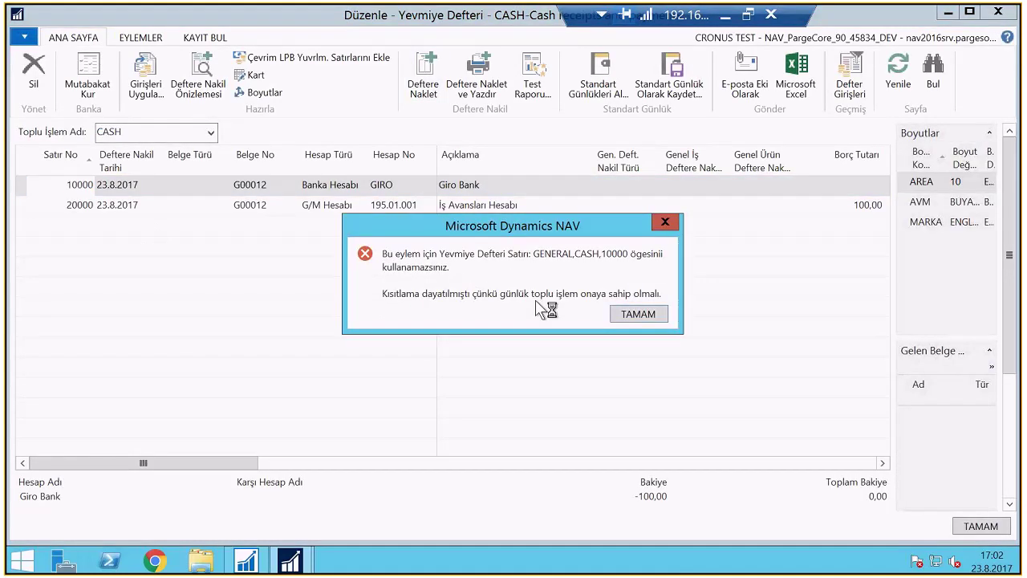
{"action": "key", "text": "Return"}
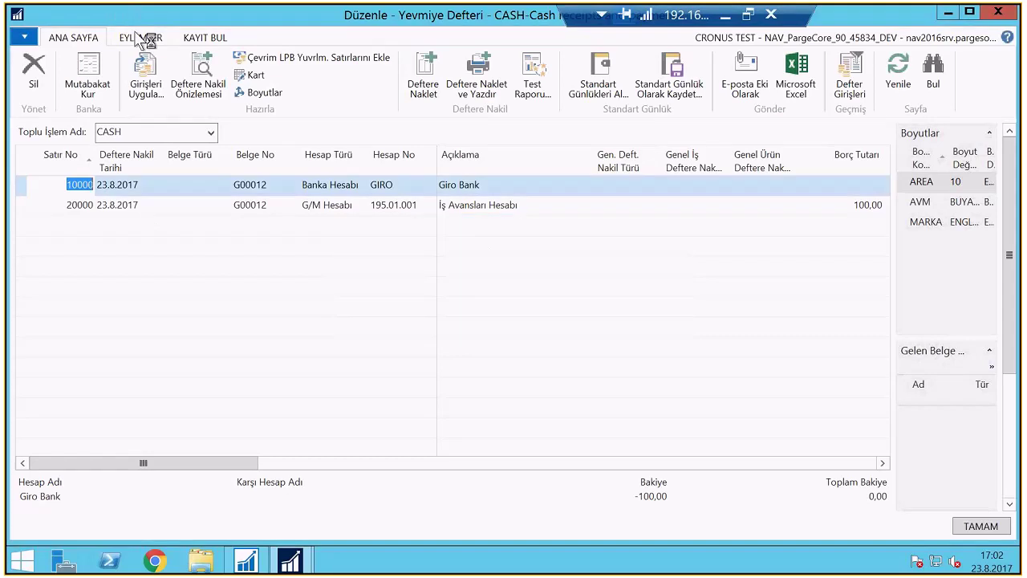
{"action": "left_click", "coordinate": [141, 38]}
{"action": "left_click", "coordinate": [33, 80]}
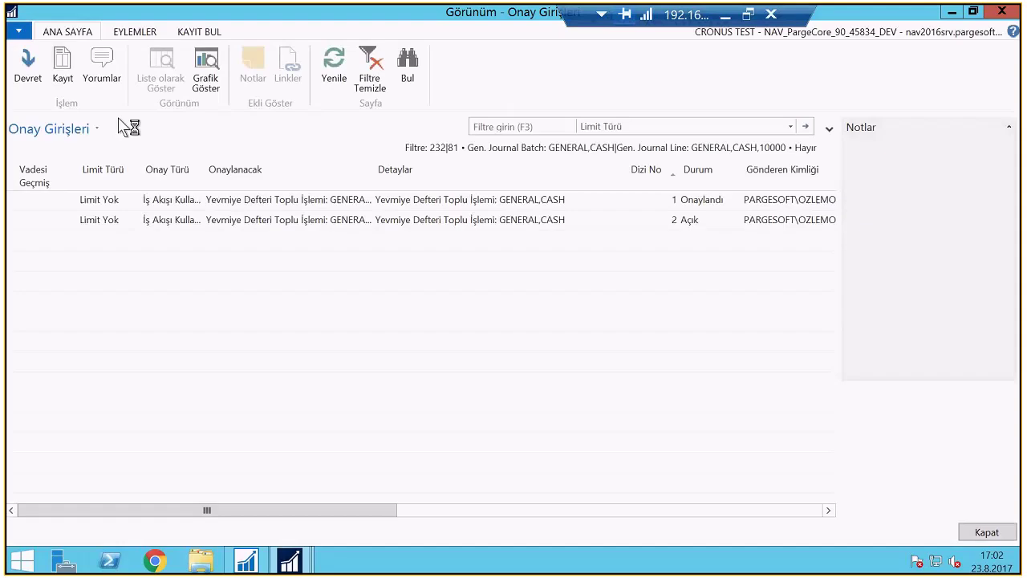
Scroll across the CASH batch approval entries and select the step 2 entry, still Açık
{"action": "left_click_drag", "start_coordinate": [297, 509], "coordinate": [494, 481]}
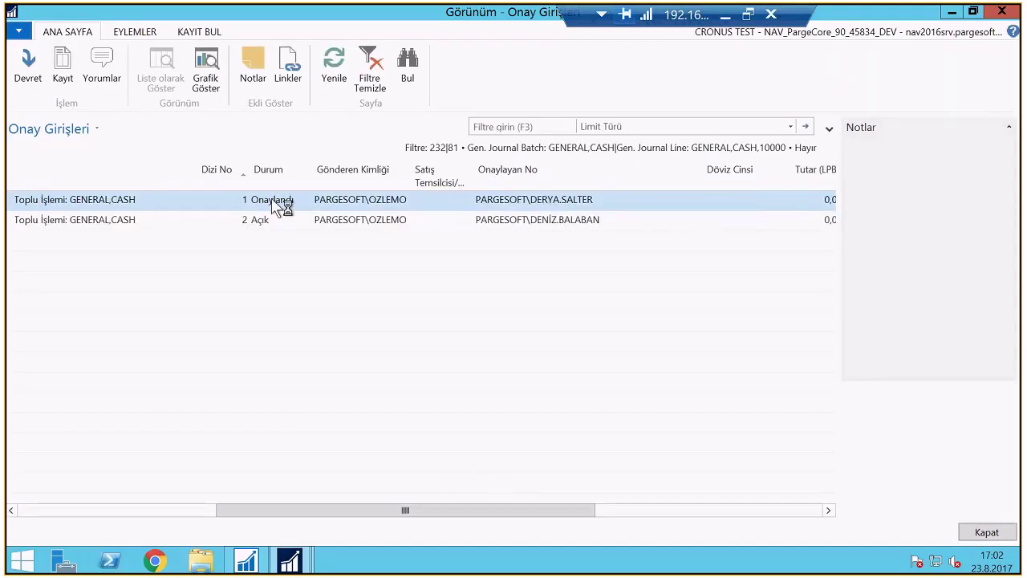
{"action": "left_click", "coordinate": [266, 223]}
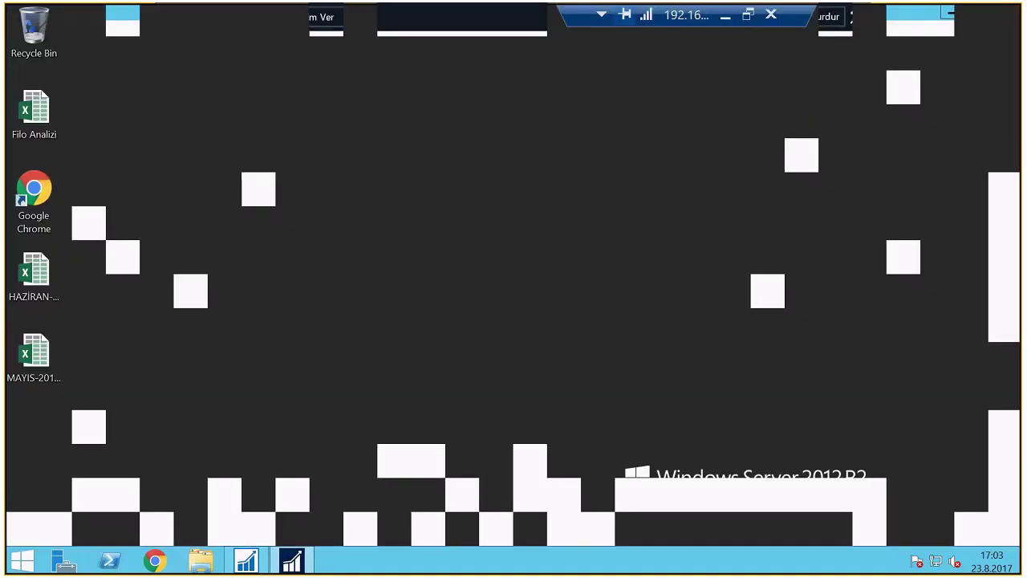
Launch Dynamics NAV as a different user with the second approver's user name and password
{"action": "left_click", "coordinate": [22, 562]}
{"action": "right_click", "coordinate": [426, 224]}
{"action": "left_click", "coordinate": [490, 309]}
{"action": "key", "text": "Tab"}
{"action": "type", "text": "••••••••••"}
{"action": "left_click", "coordinate": [579, 393]}
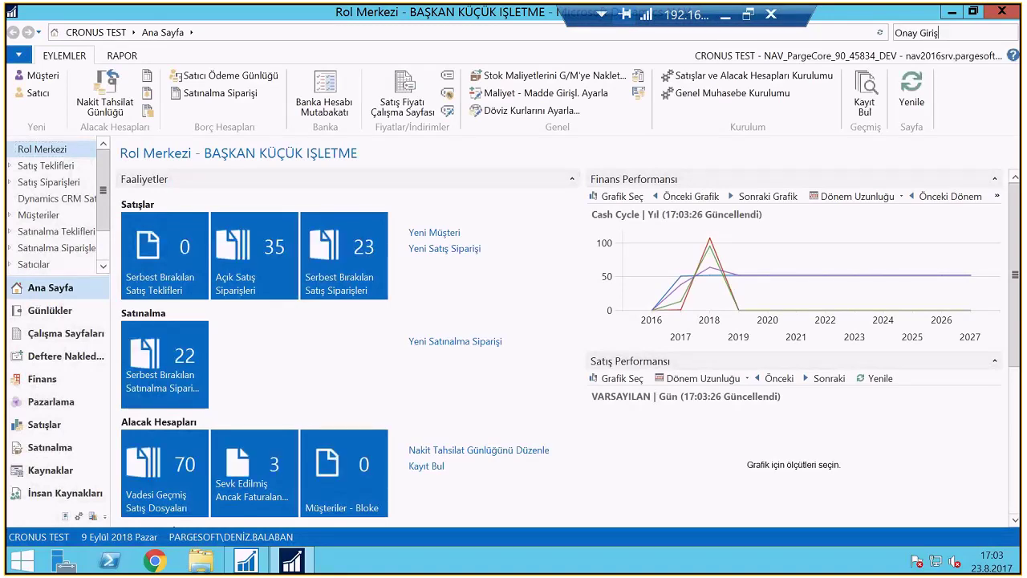
Sort the Onay Girişleri list descending by 'Tarih-Saat Onay İçin Gönderildi', newest requests first
{"action": "left_click", "coordinate": [802, 42]}
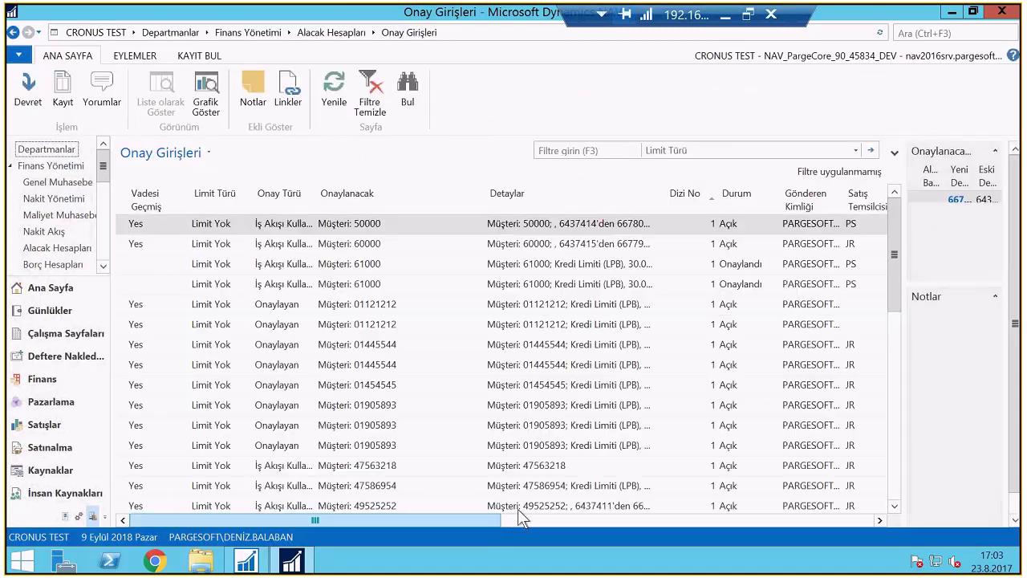
{"action": "scroll", "coordinate": [517, 509], "scroll_direction": "right", "scroll_amount": 3}
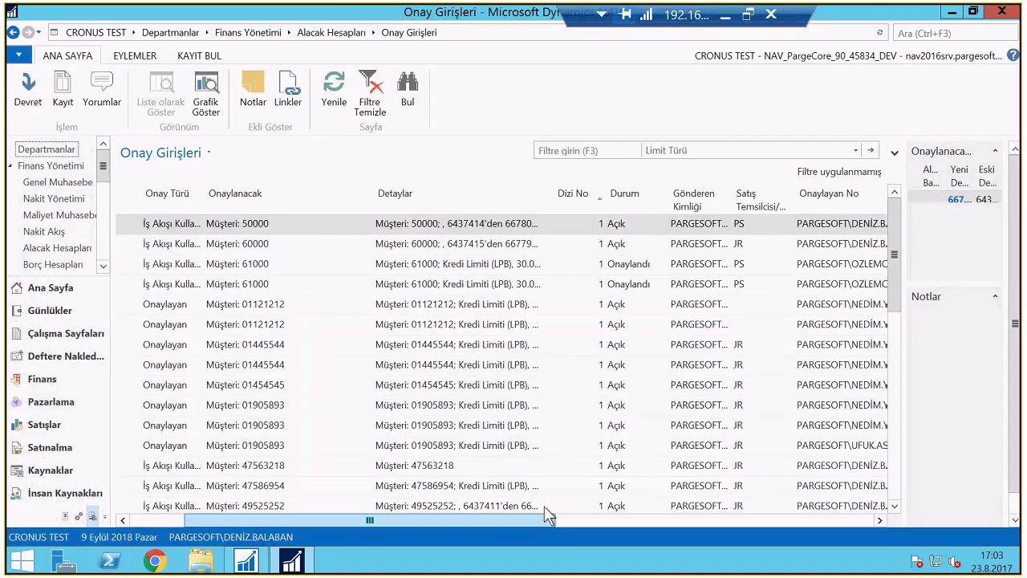
{"action": "scroll", "coordinate": [543, 505], "scroll_direction": "right", "scroll_amount": 1}
{"action": "scroll", "coordinate": [408, 521], "scroll_direction": "left", "scroll_amount": 3}
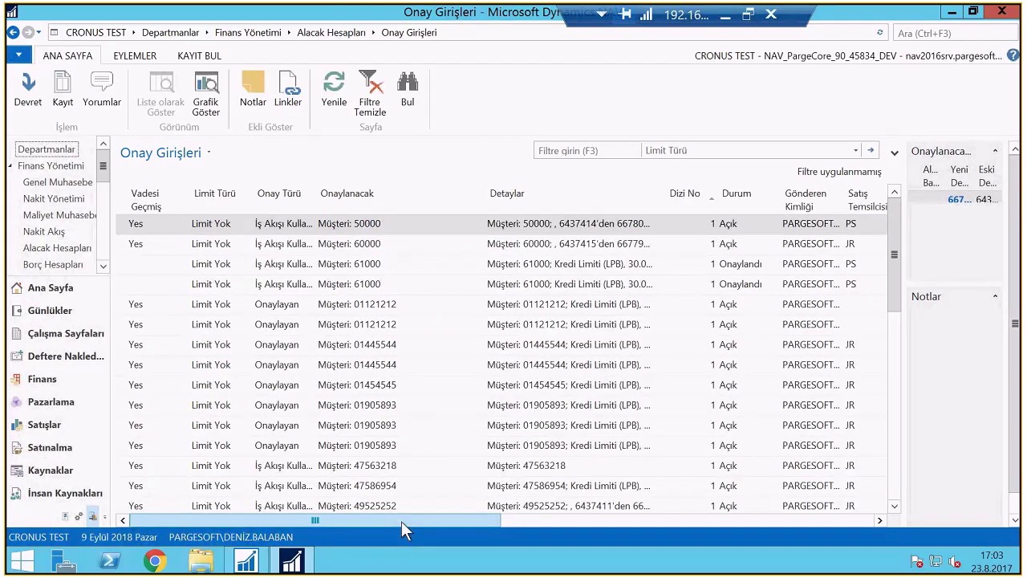
{"action": "scroll", "coordinate": [511, 515], "scroll_direction": "right", "scroll_amount": 3}
{"action": "scroll", "coordinate": [512, 515], "scroll_direction": "right", "scroll_amount": 4}
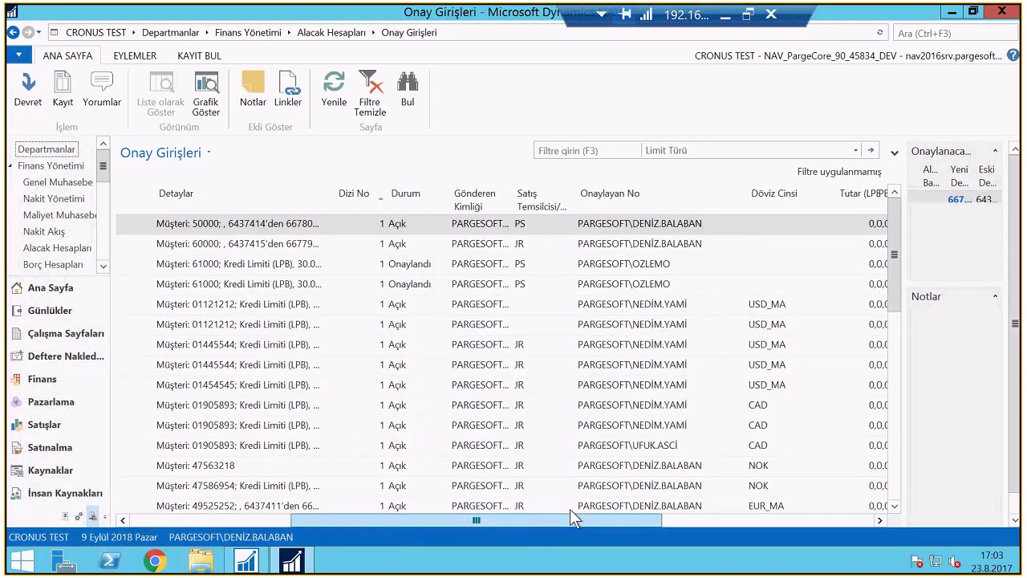
{"action": "scroll", "coordinate": [571, 510], "scroll_direction": "right", "scroll_amount": 1}
{"action": "left_click_drag", "start_coordinate": [571, 509], "coordinate": [720, 501]}
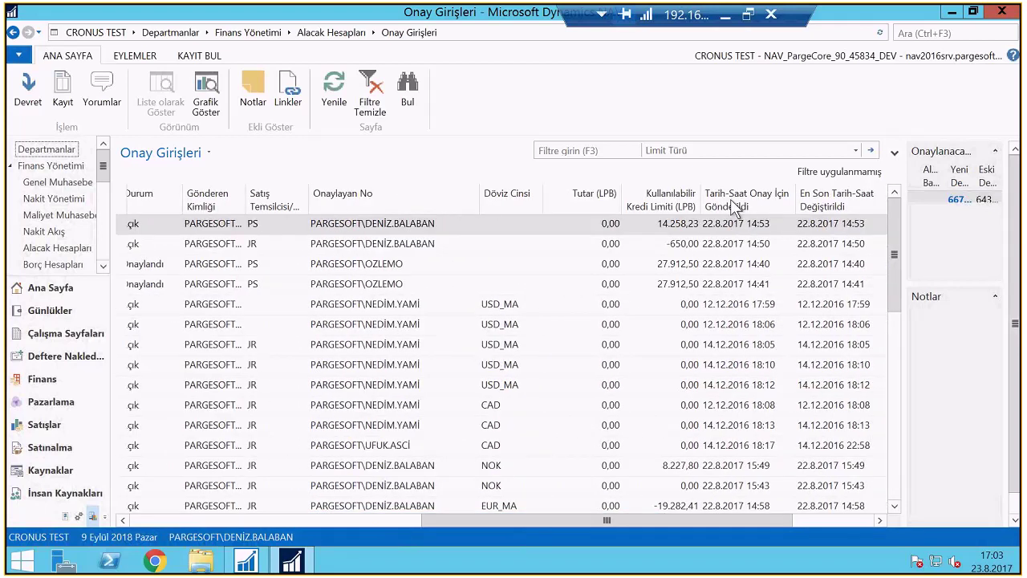
{"action": "left_click", "coordinate": [736, 206]}
{"action": "left_click", "coordinate": [732, 199]}
{"action": "left_click_drag", "start_coordinate": [631, 514], "coordinate": [366, 535]}
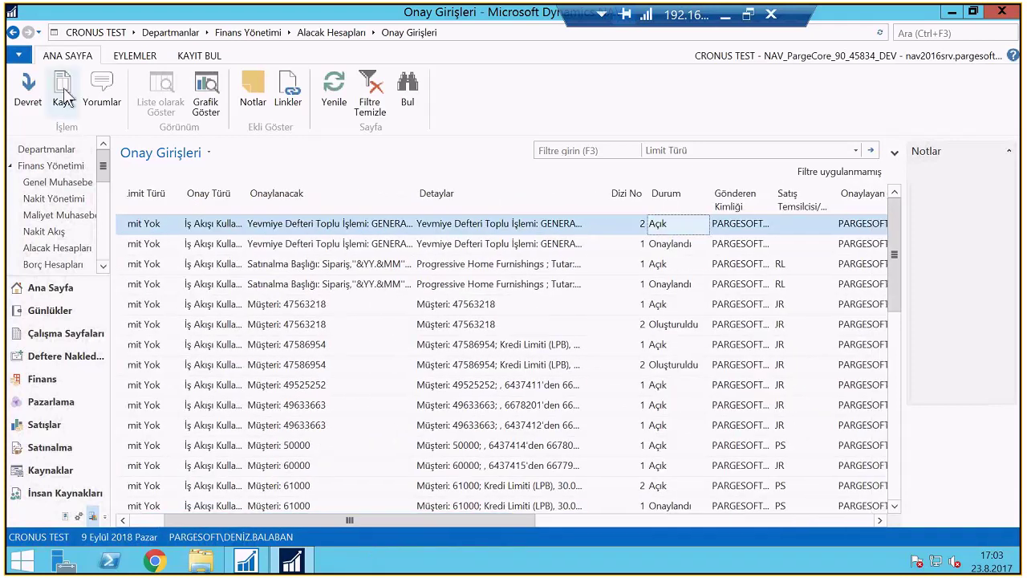
Check in the CASH journal's Onaylar that both approval steps read Onaylandı, then close the journal
{"action": "left_click", "coordinate": [65, 92]}
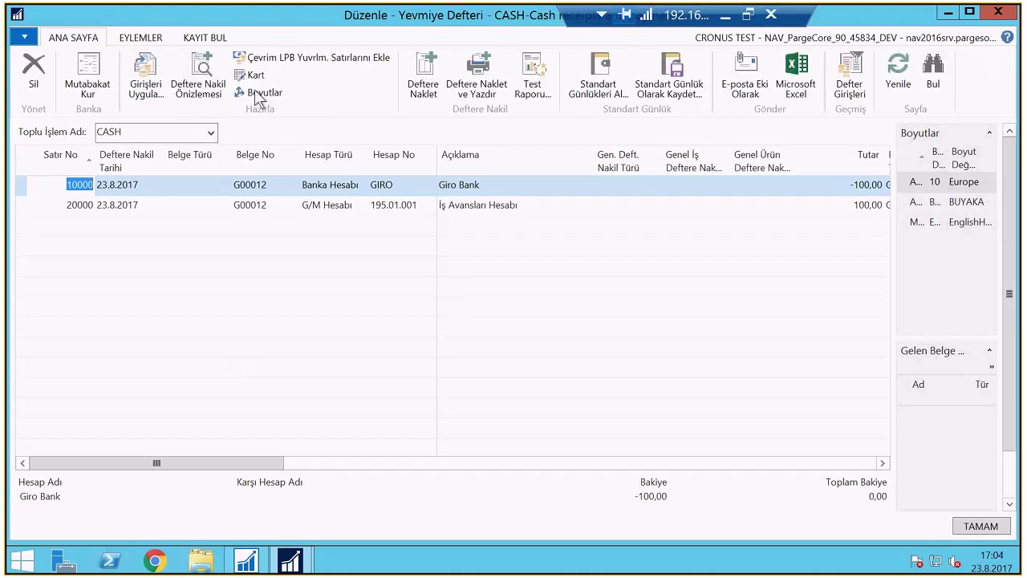
{"action": "left_click", "coordinate": [216, 38]}
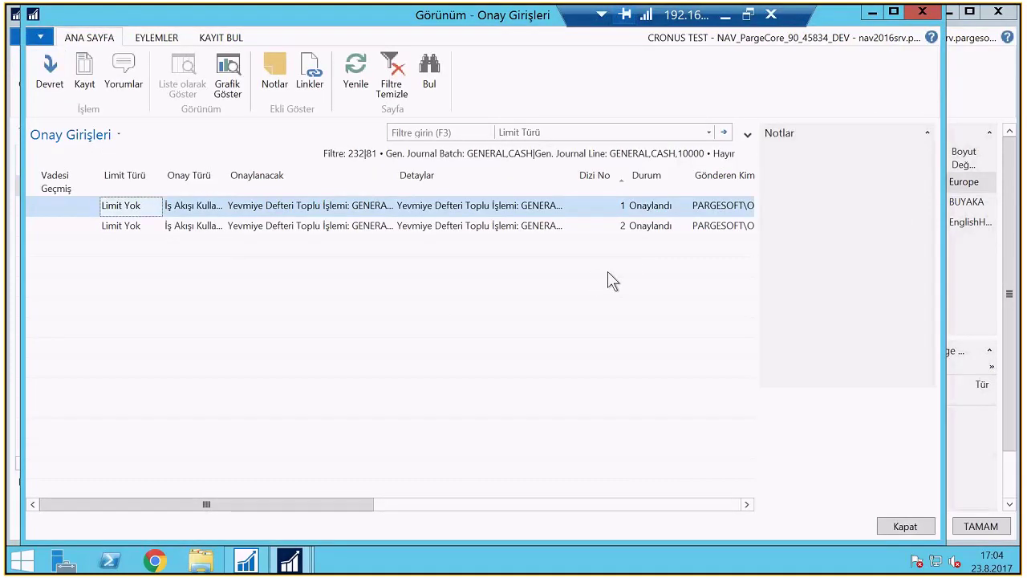
{"action": "key", "text": "Escape"}
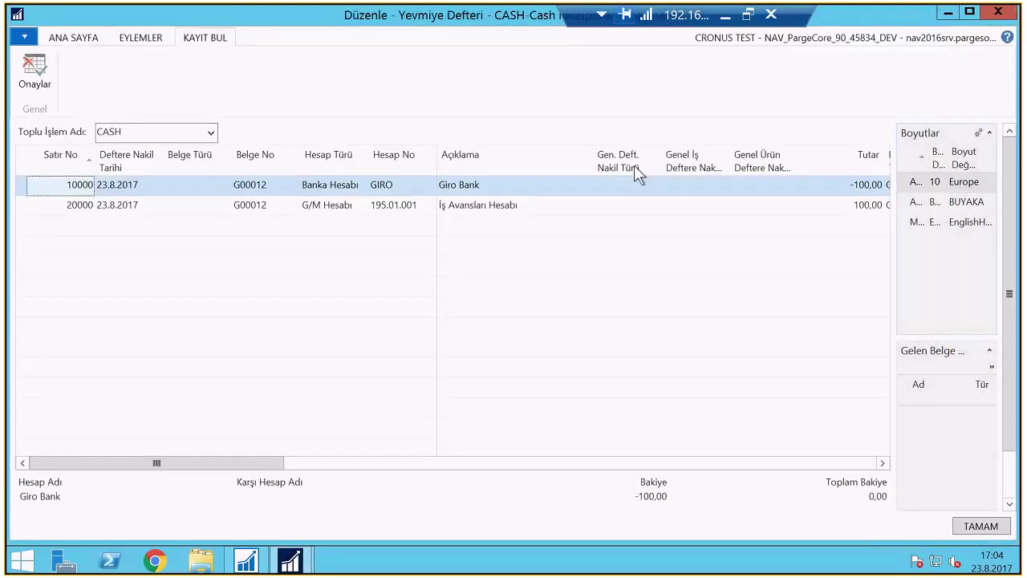
{"action": "key", "text": "Escape"}
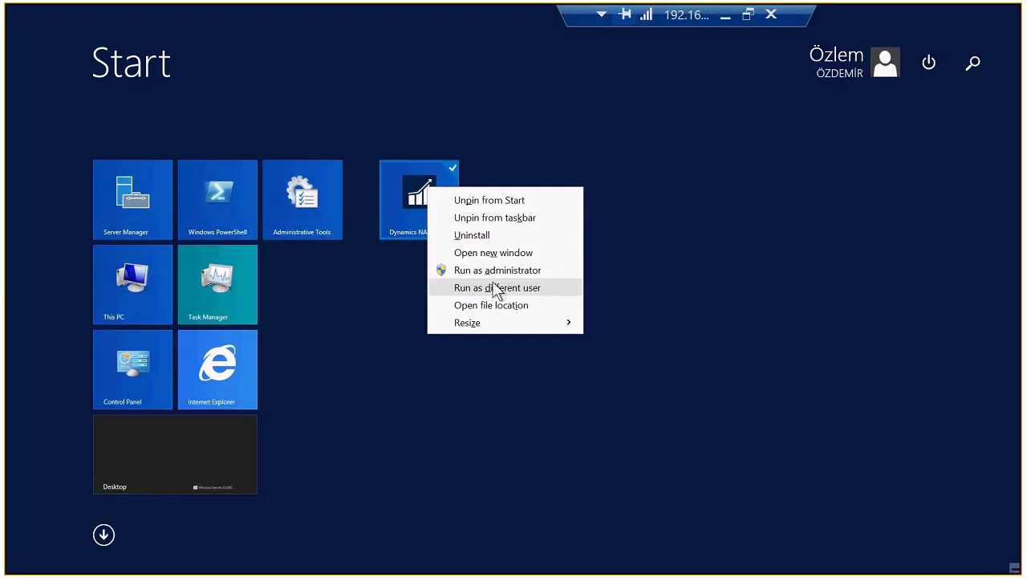
Relaunch NAV as the other approver with their password and go to Departmanlar
{"action": "left_click", "coordinate": [496, 287]}
{"action": "type", "text": "*********"}
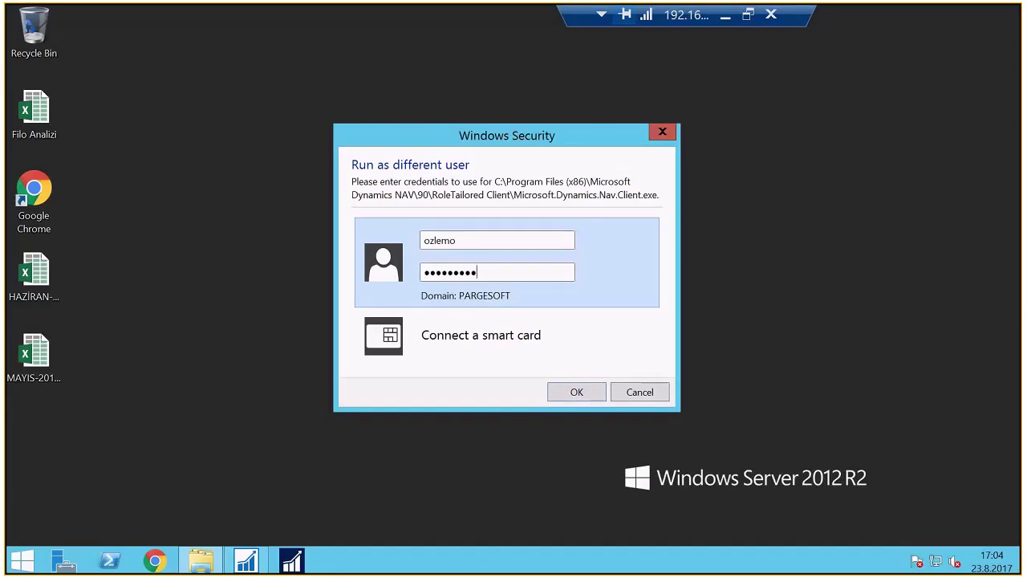
{"action": "key", "text": "Return"}
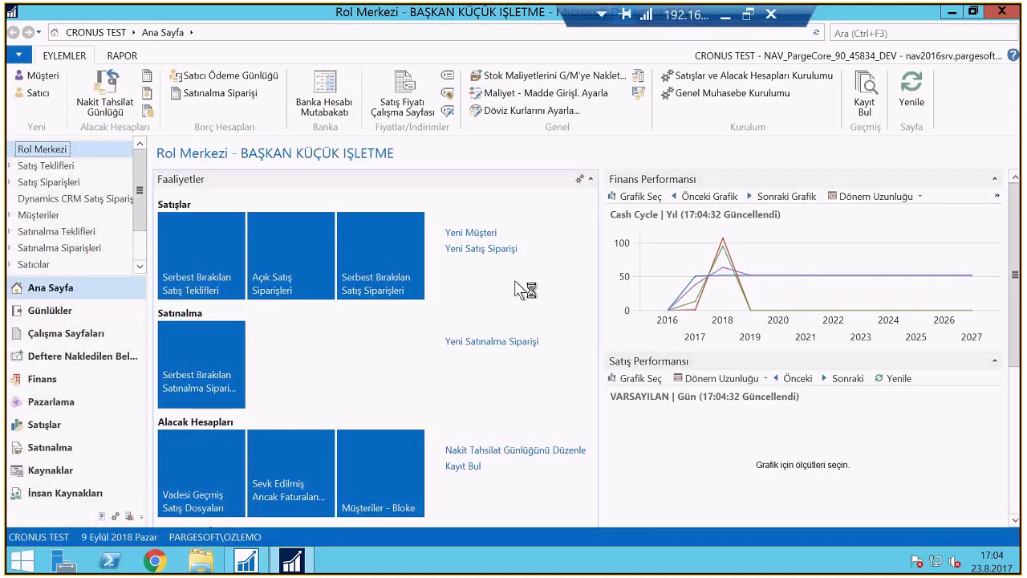
{"action": "left_click", "coordinate": [128, 516]}
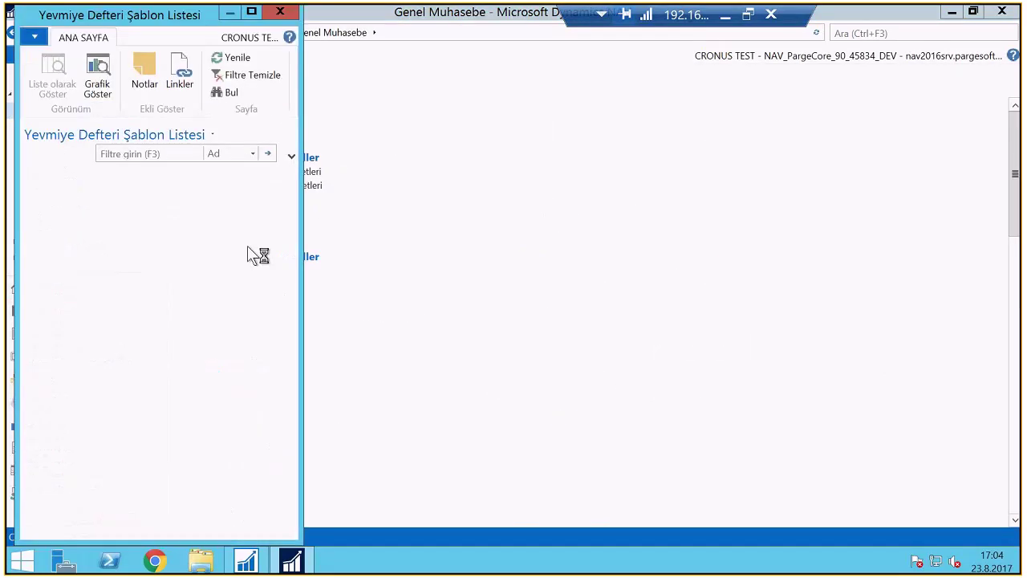
Post the approved CASH journal lines from the GENERAL template and dismiss the success message
{"action": "double_click", "coordinate": [80, 225]}
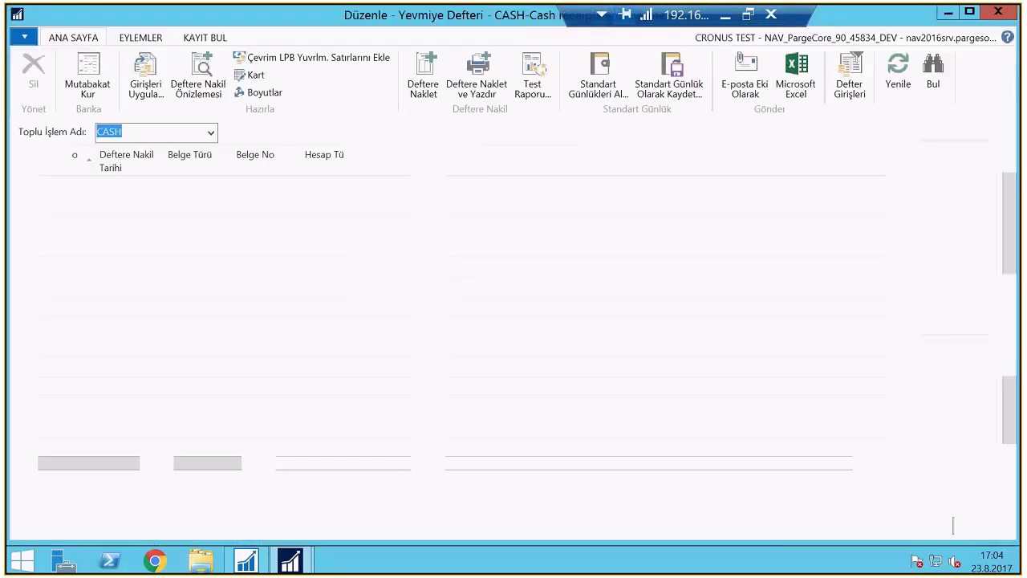
{"action": "left_click", "coordinate": [562, 294]}
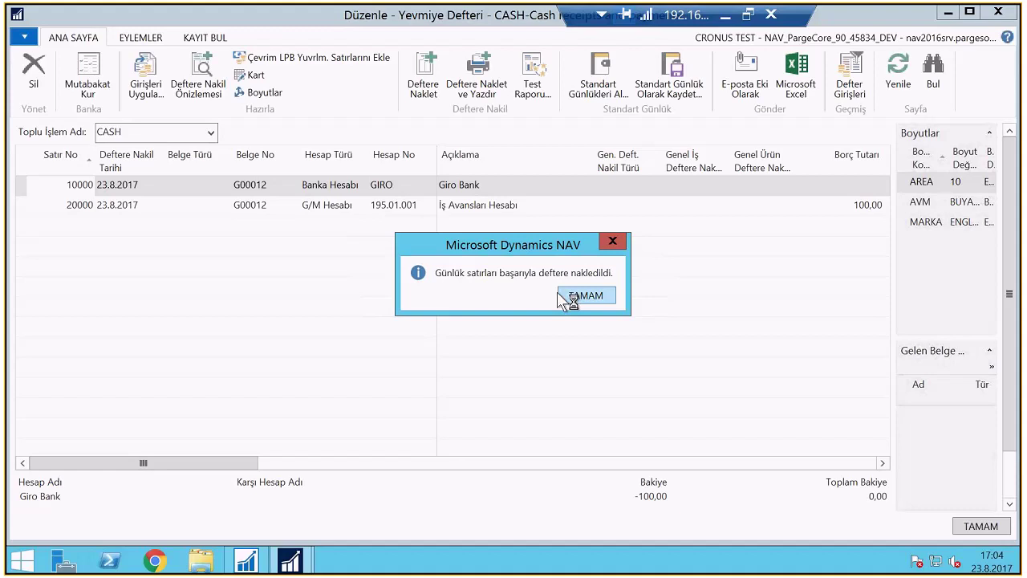
{"action": "left_click", "coordinate": [565, 294]}
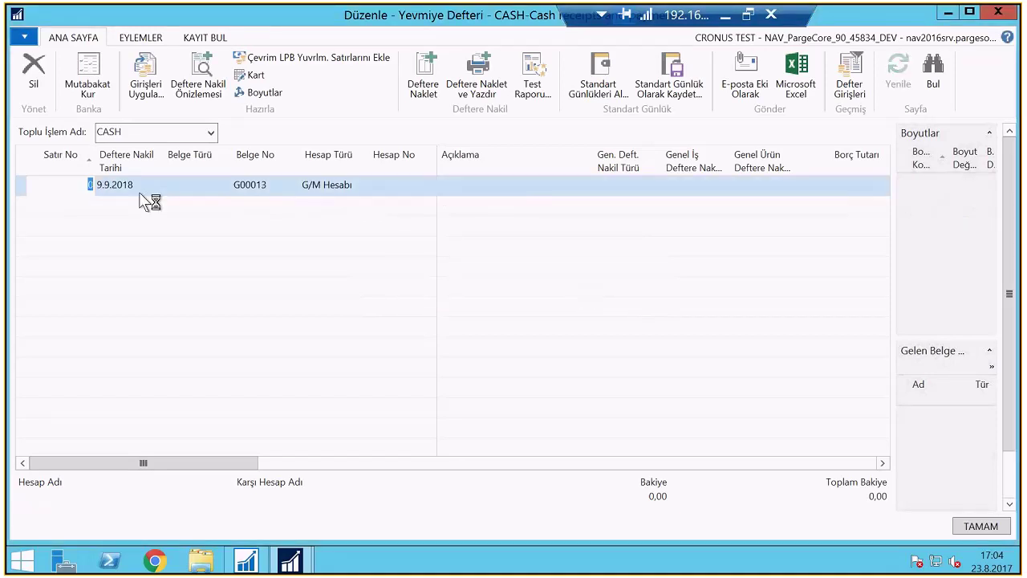
{"action": "left_click", "coordinate": [162, 36]}
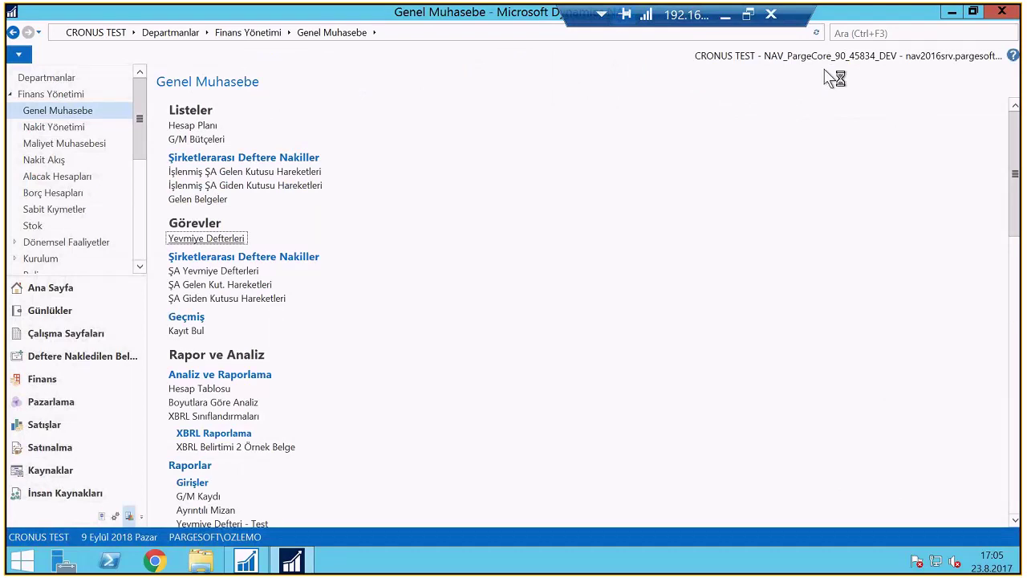
Search 'İş Akış' and open the İş Akışları page
{"action": "left_click", "coordinate": [854, 37]}
{"action": "type", "text": "İş Akışı"}
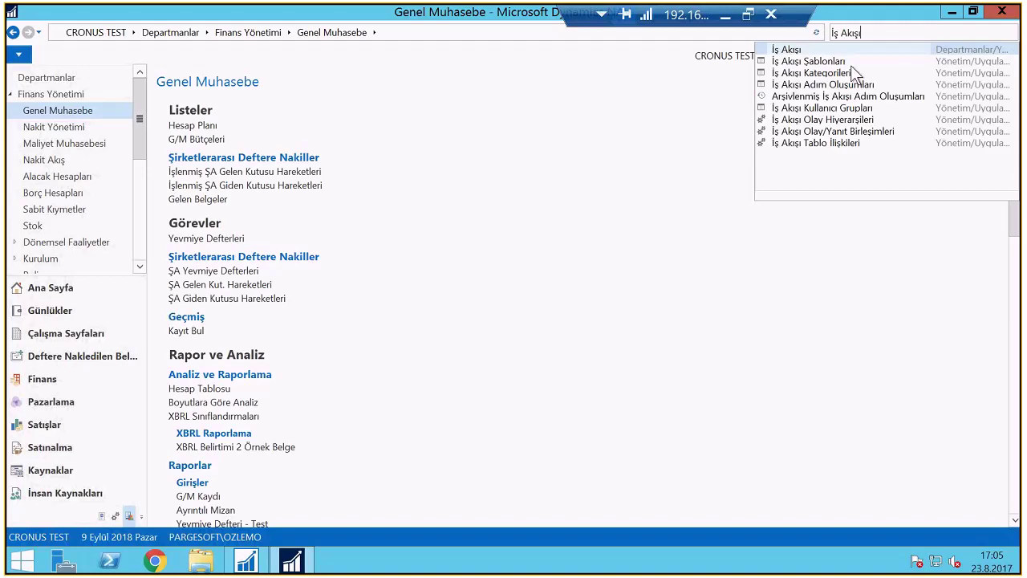
{"action": "key", "text": "Return"}
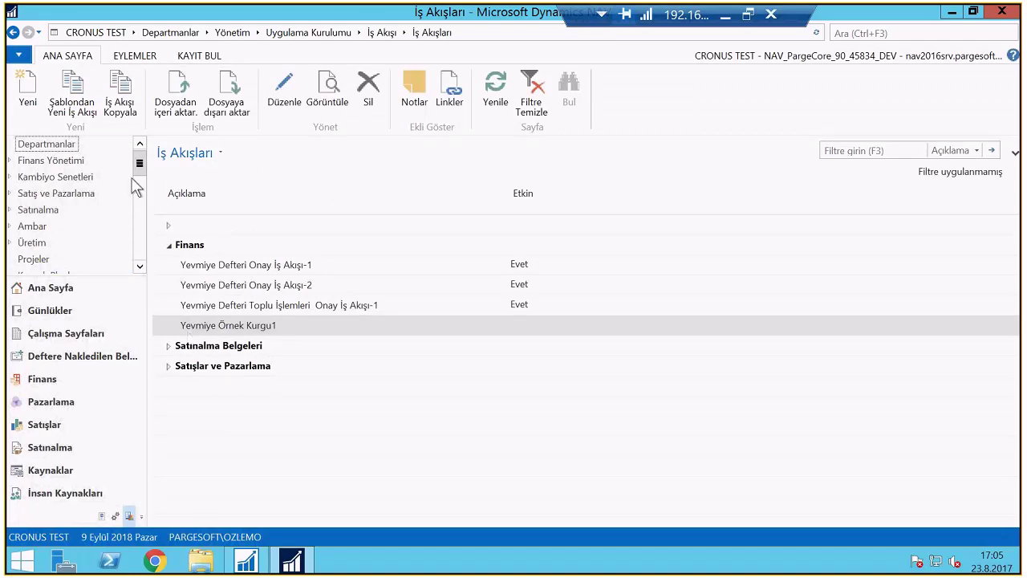
Browse the Satınalma Belgeleri workflow templates, pick purchase order approval, then cancel without creating
{"action": "left_click", "coordinate": [77, 95]}
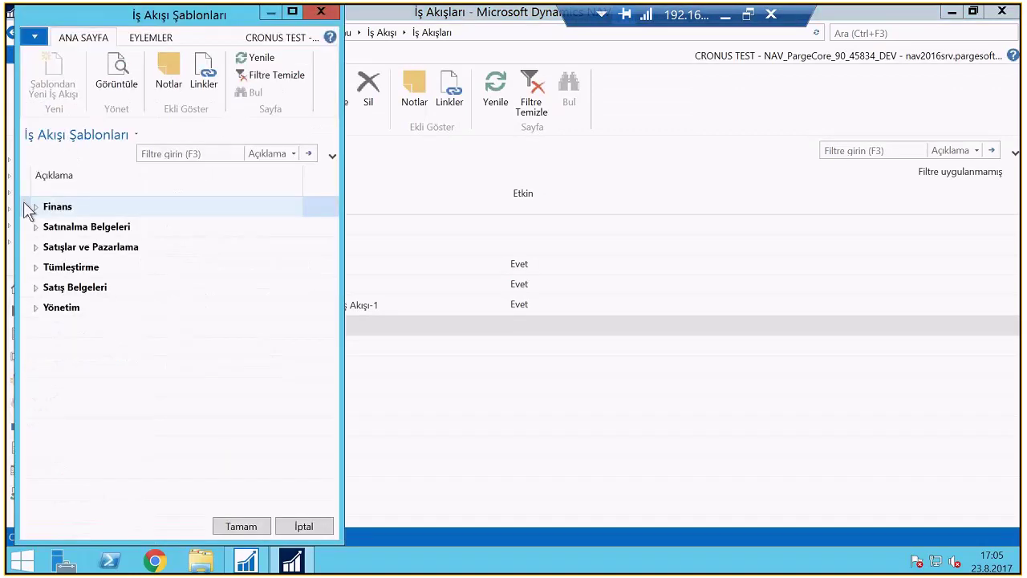
{"action": "left_click", "coordinate": [35, 227]}
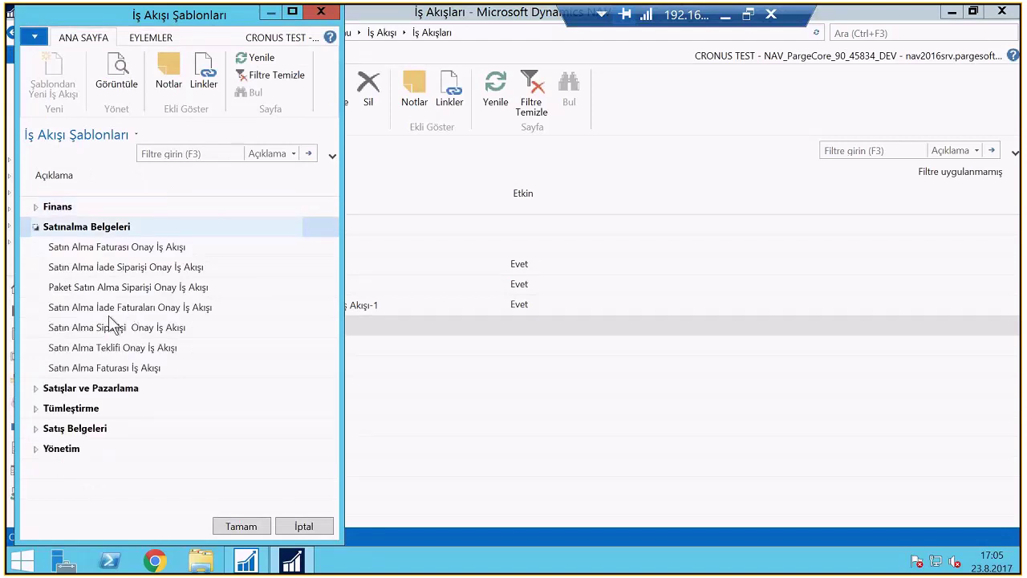
{"action": "left_click", "coordinate": [112, 326]}
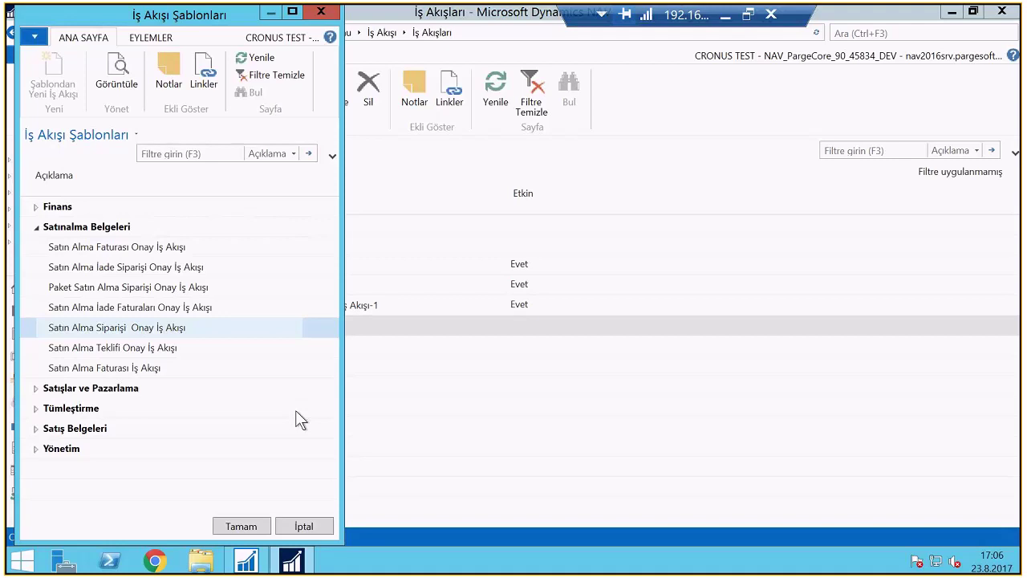
{"action": "key", "text": "Escape"}
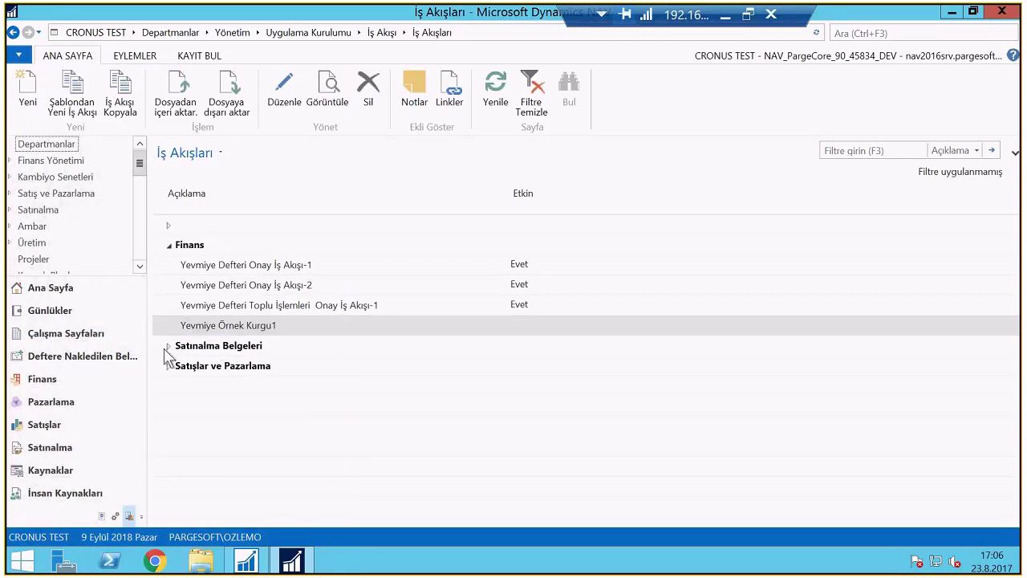
Expand Satınalma Belgeleri and select 'Satın Alma Siparişi Onay İş Akışı >1000'
{"action": "left_click", "coordinate": [167, 352]}
{"action": "left_click", "coordinate": [169, 346]}
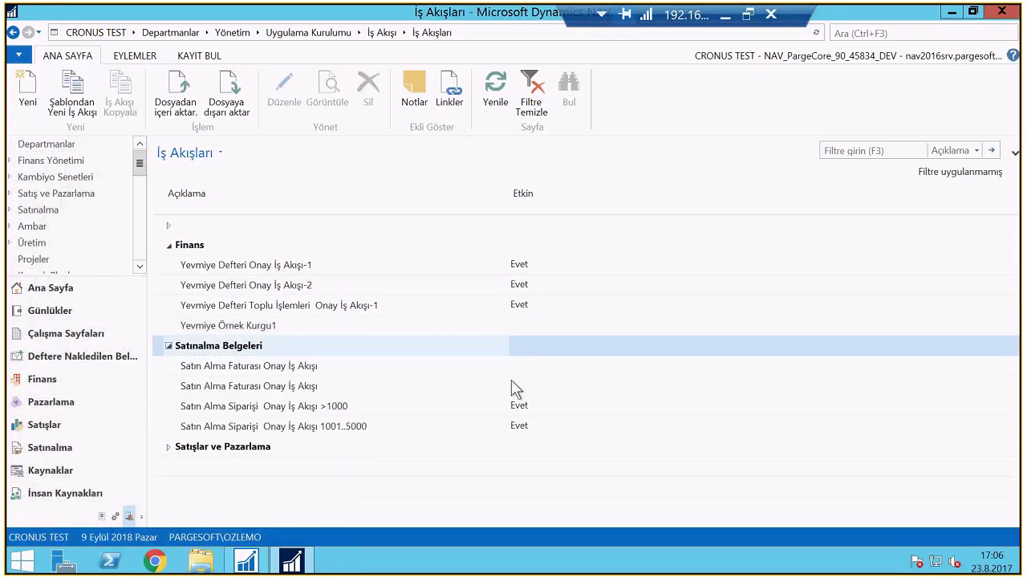
{"action": "left_click", "coordinate": [324, 407]}
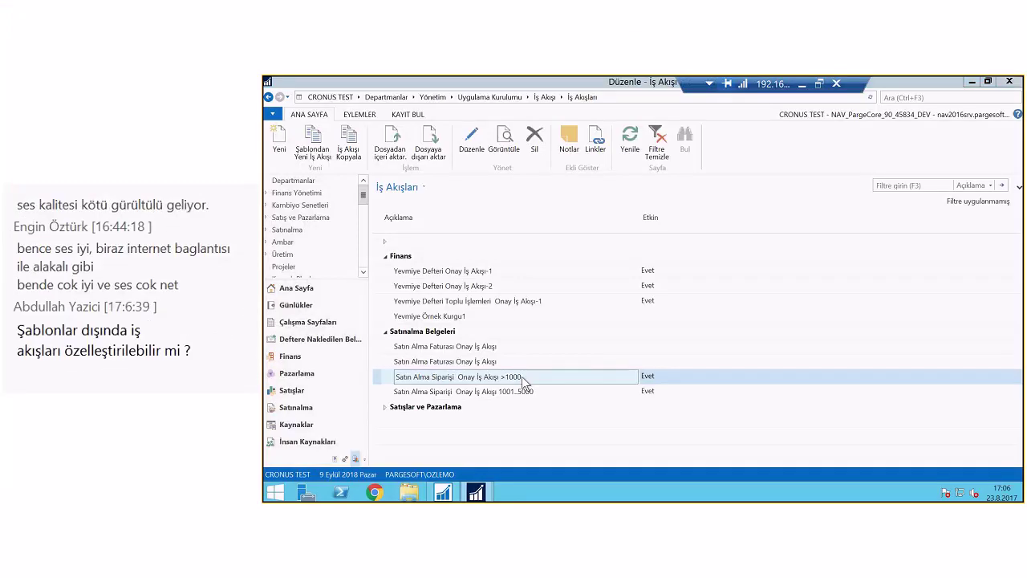
Open workflow MS-SASOİA-01 and view its first step's conditions (Sipariş, Açık, <1.000) without changes
{"action": "double_click", "coordinate": [522, 377]}
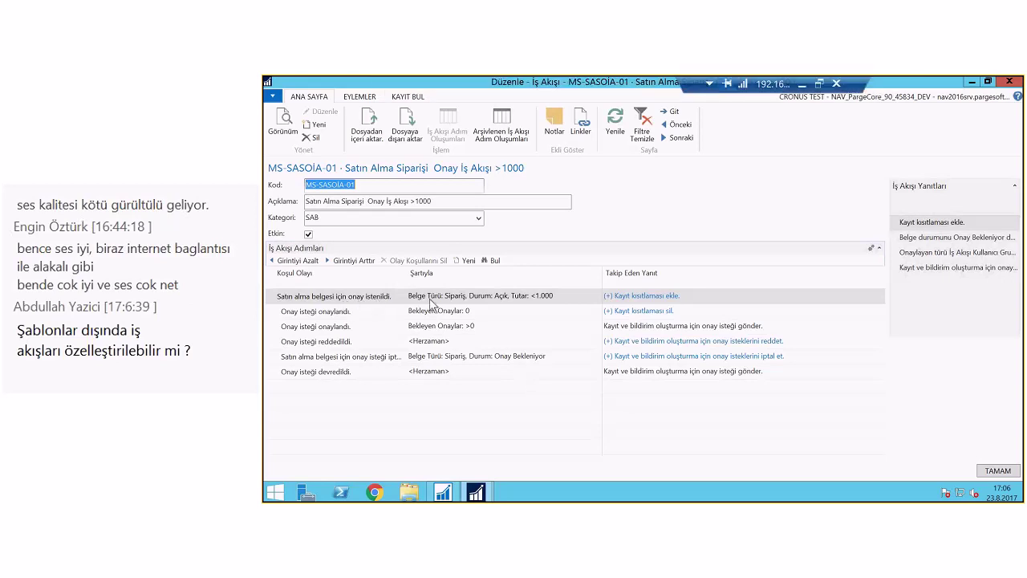
{"action": "left_click", "coordinate": [572, 296]}
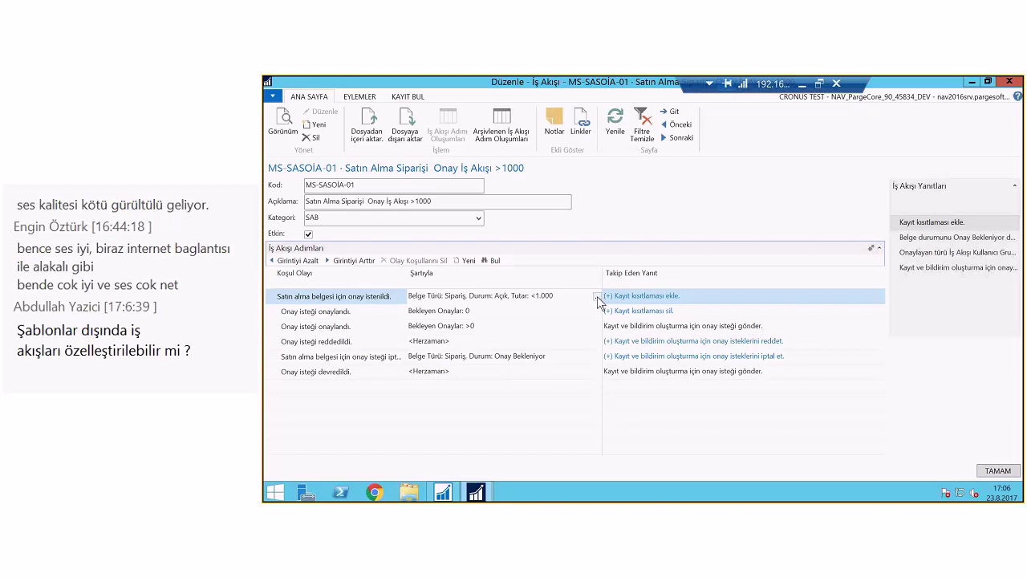
{"action": "left_click", "coordinate": [597, 297]}
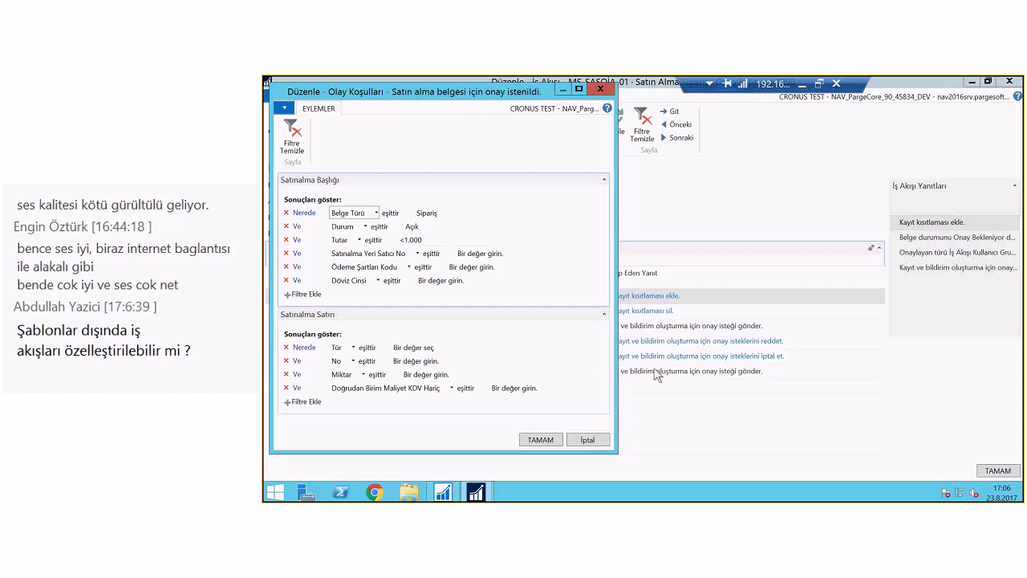
{"action": "left_click", "coordinate": [595, 440]}
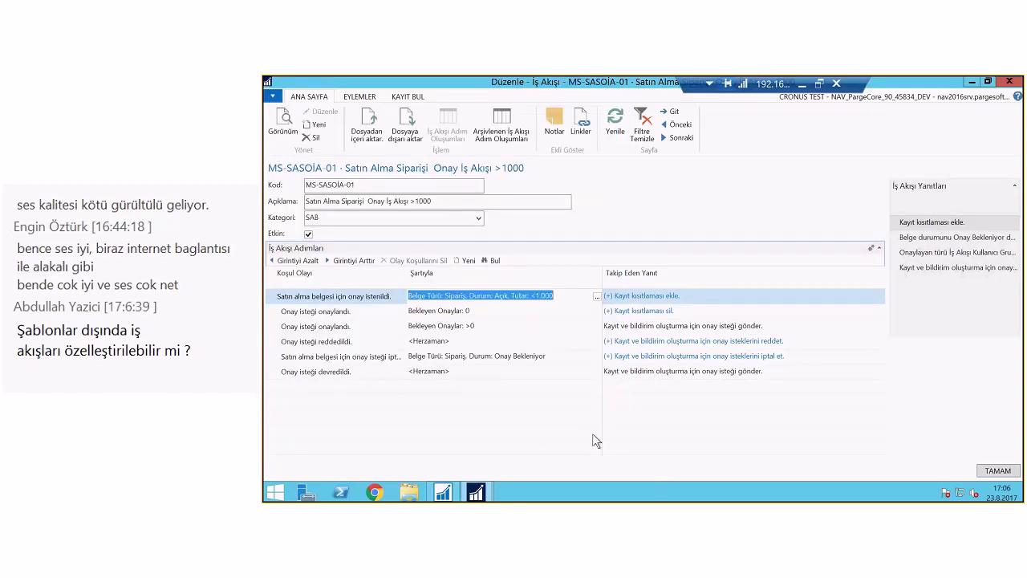
{"action": "left_click", "coordinate": [757, 297]}
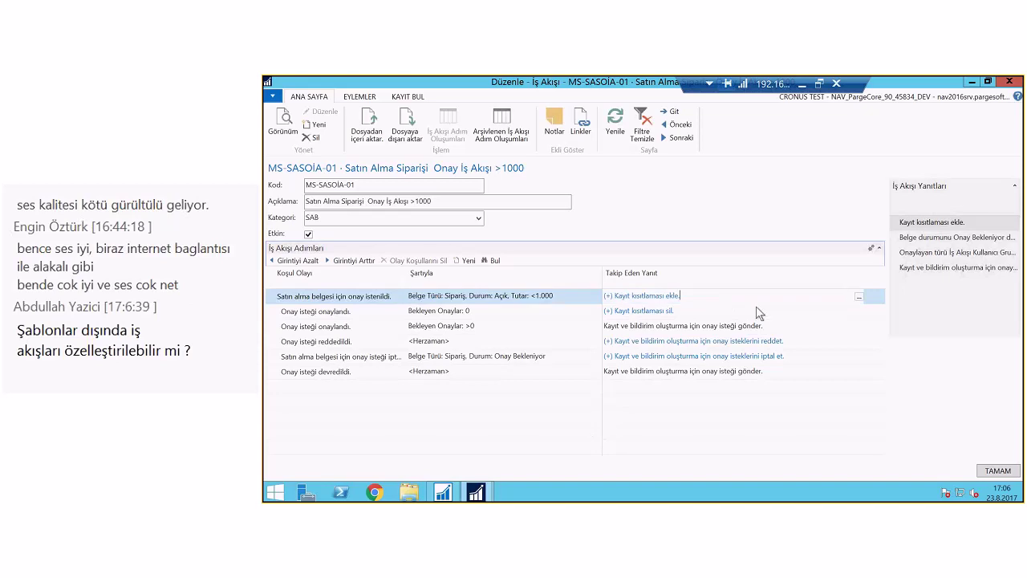
Show the approval-request response options (İş Akışı Kullanıcı Grubu, SAS>1000) and list available user groups
{"action": "left_click", "coordinate": [857, 296]}
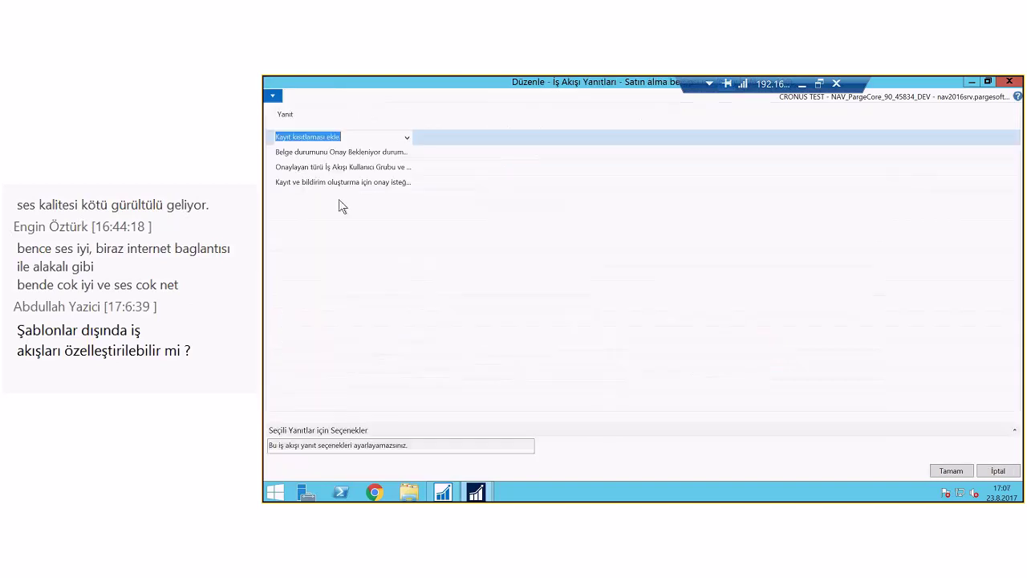
{"action": "left_click", "coordinate": [339, 171]}
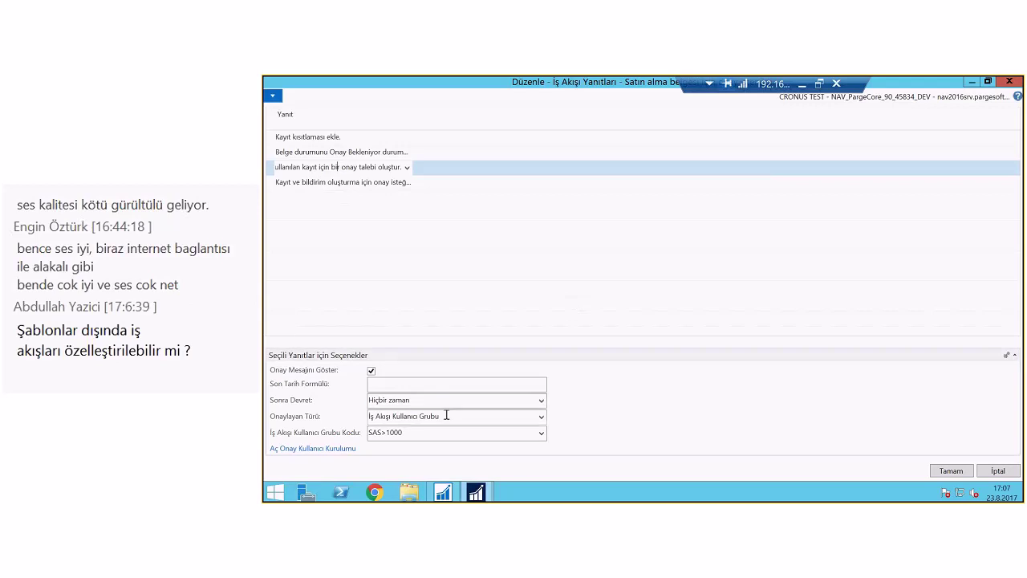
{"action": "left_click", "coordinate": [542, 433]}
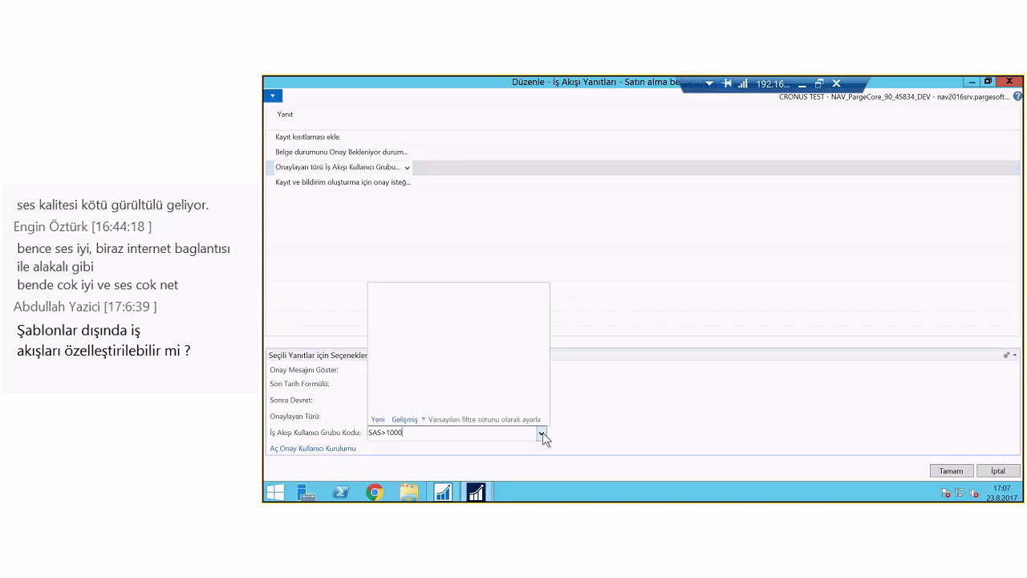
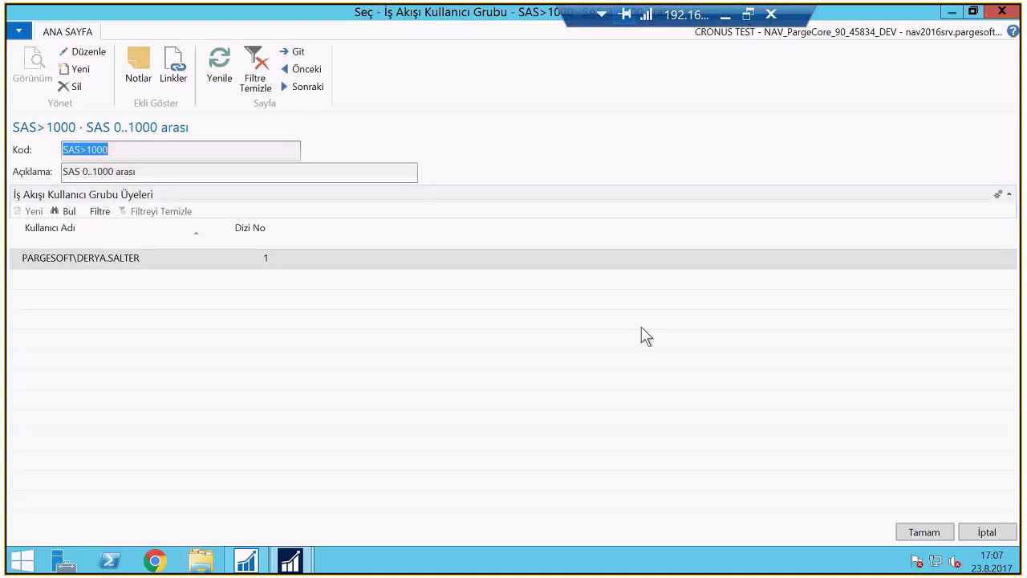
Confirm SAS>1000 as the workflow response's approver user group and close the workflow pages
{"action": "left_click", "coordinate": [922, 530]}
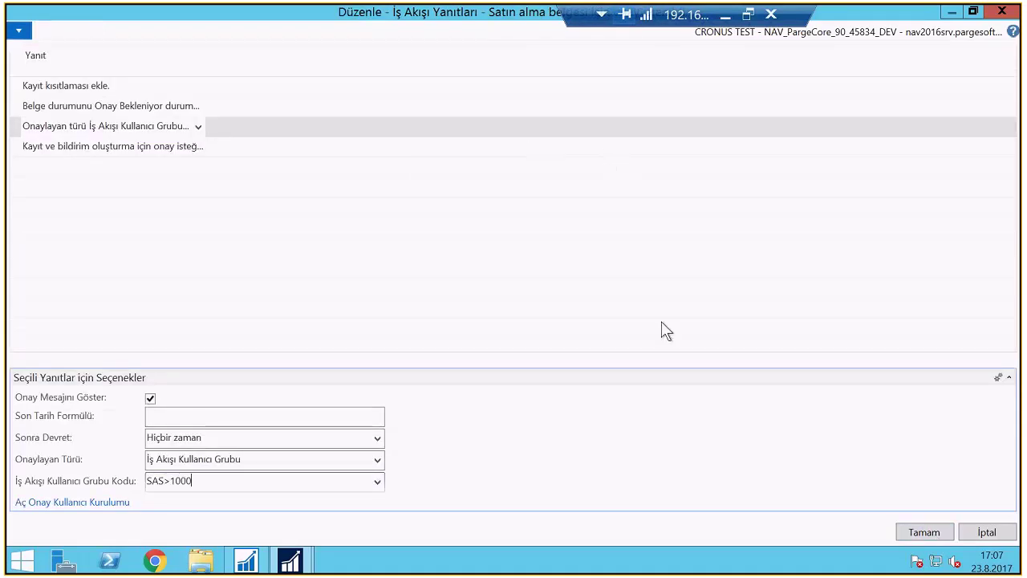
{"action": "key", "text": "Escape"}
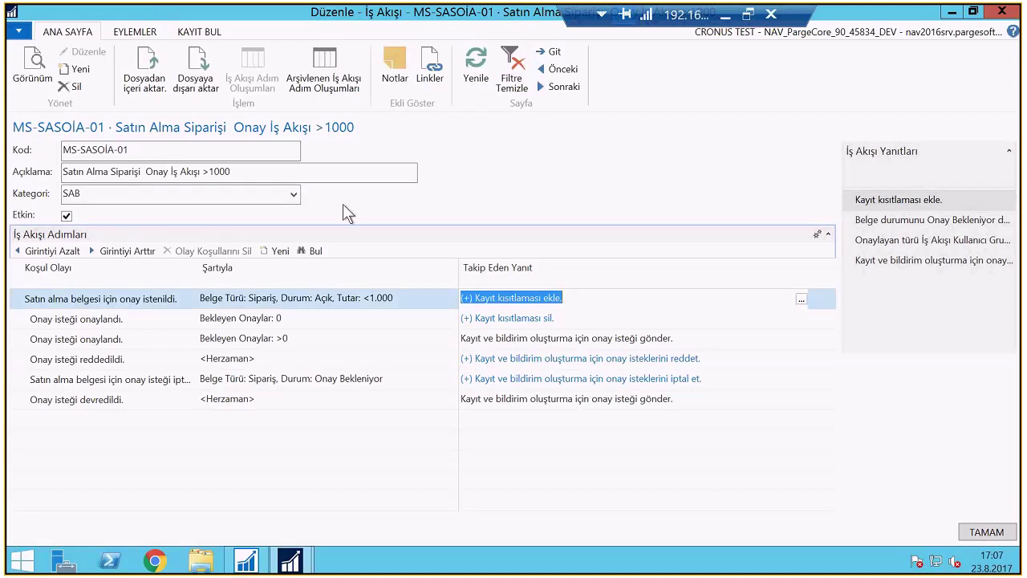
{"action": "key", "text": "Escape"}
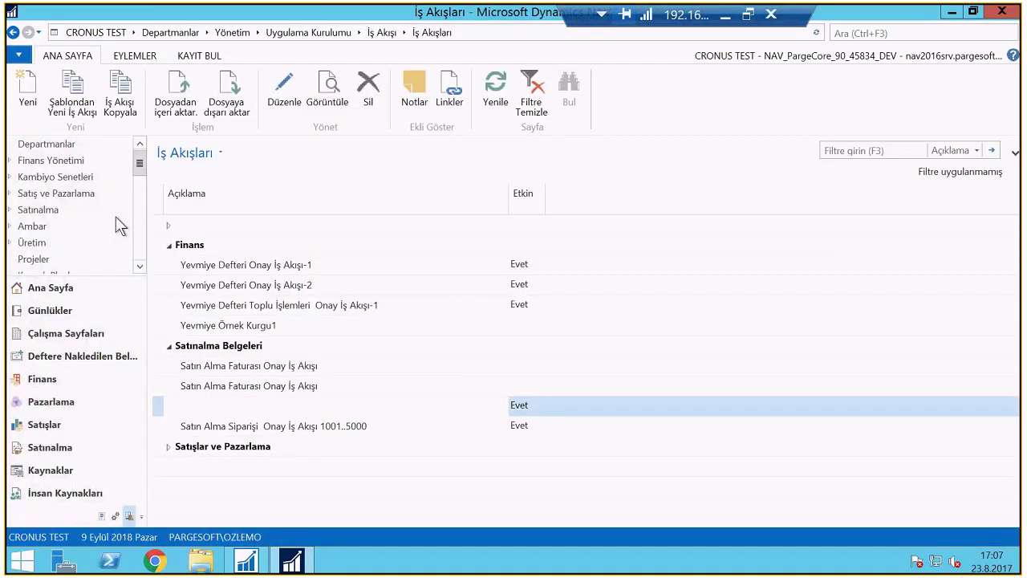
Open the Satınalma Siparişleri purchase orders list under Satınalma > Sipariş İşleme
{"action": "left_click", "coordinate": [121, 210]}
{"action": "left_click", "coordinate": [223, 150]}
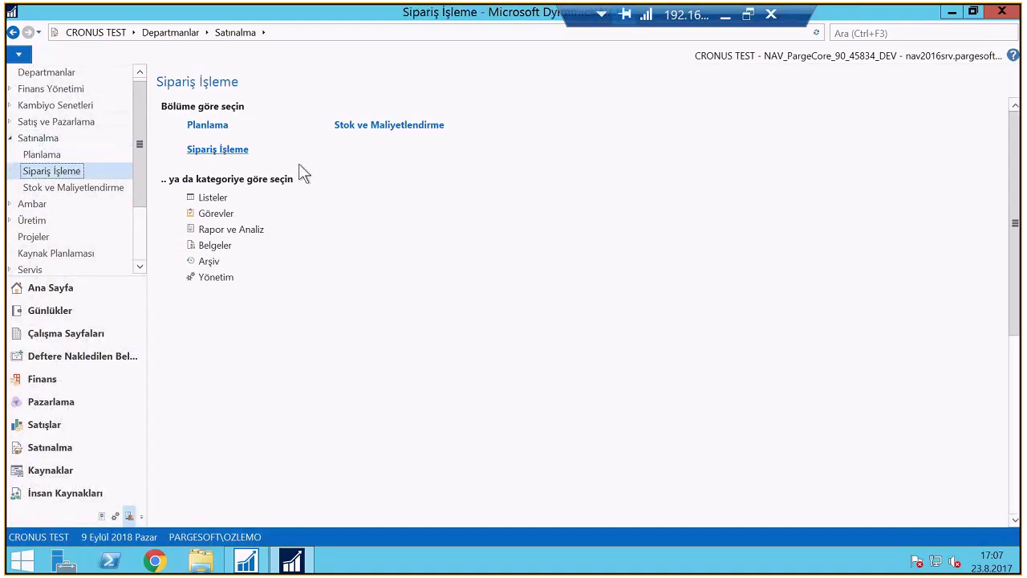
{"action": "left_click", "coordinate": [209, 167]}
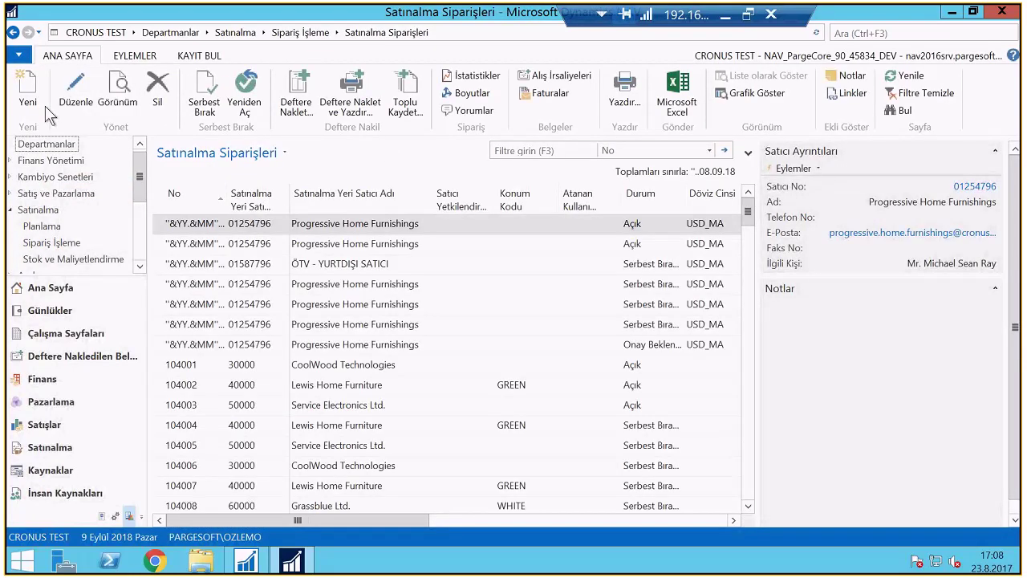
Create a new purchase order with a Madde line for item 1000 Bicycle
{"action": "left_click", "coordinate": [46, 113]}
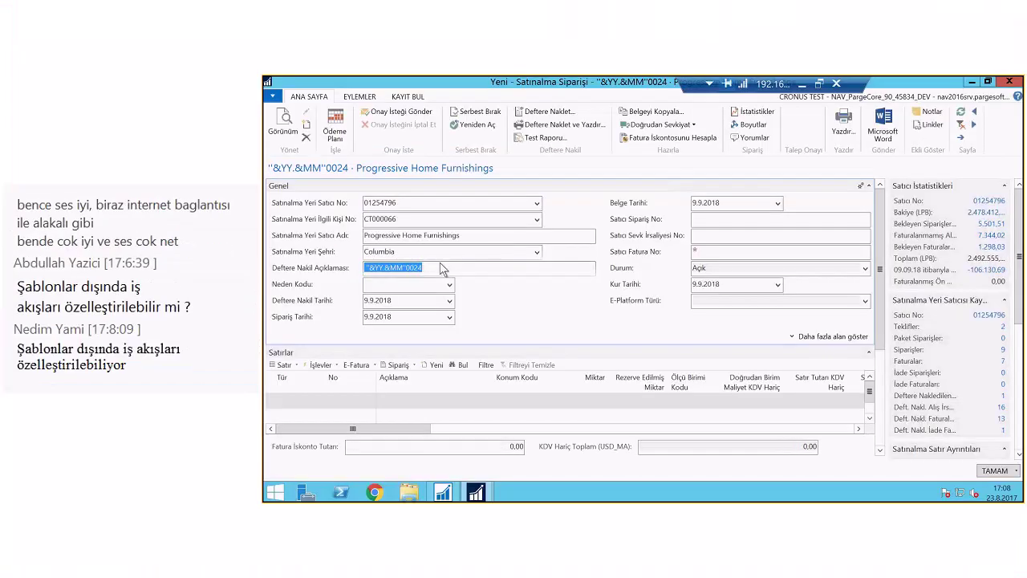
{"action": "left_click", "coordinate": [297, 398]}
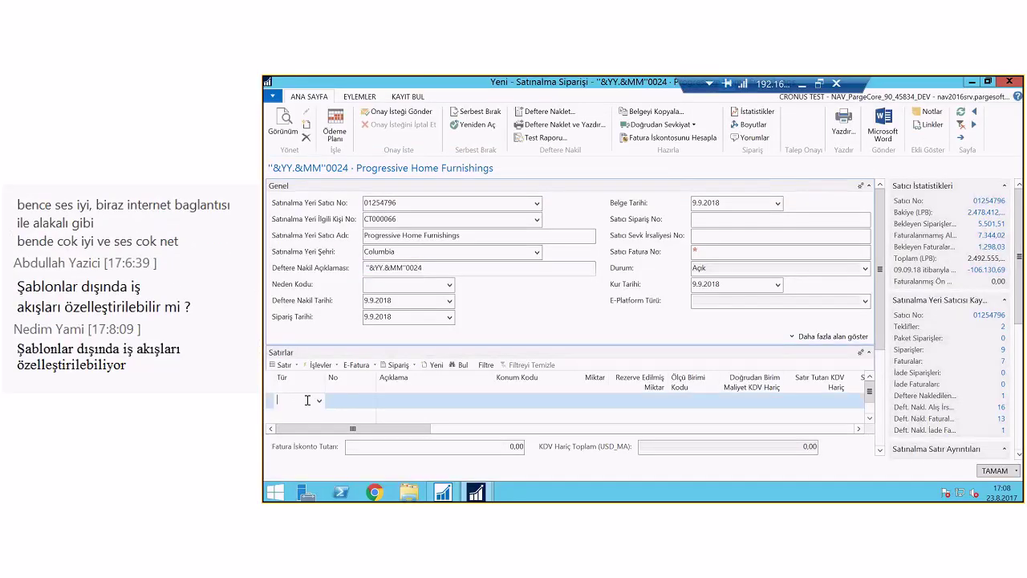
{"action": "left_click", "coordinate": [318, 399]}
{"action": "left_click", "coordinate": [287, 431]}
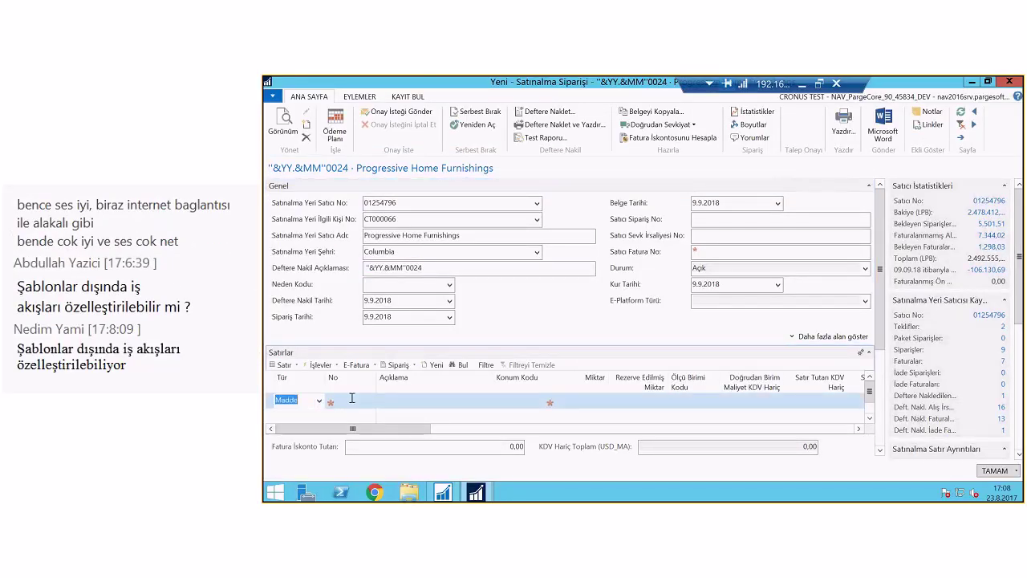
{"action": "left_click", "coordinate": [350, 397]}
{"action": "left_click", "coordinate": [370, 402]}
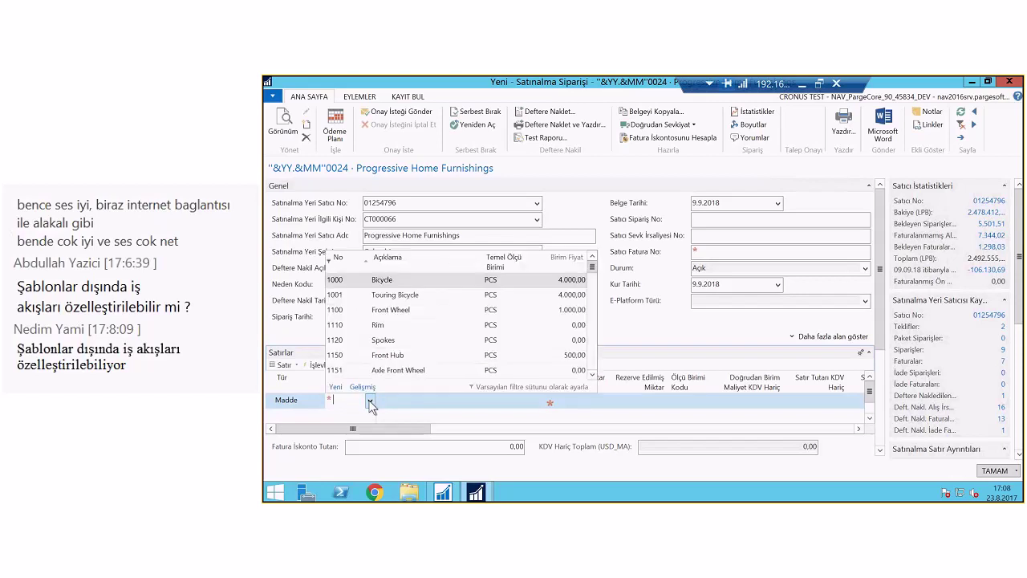
{"action": "left_click", "coordinate": [347, 281]}
Set the line to location BLUE, quantity 1, unit cost 100,00, and review the order statistics
{"action": "type", "text": "BLUE"}
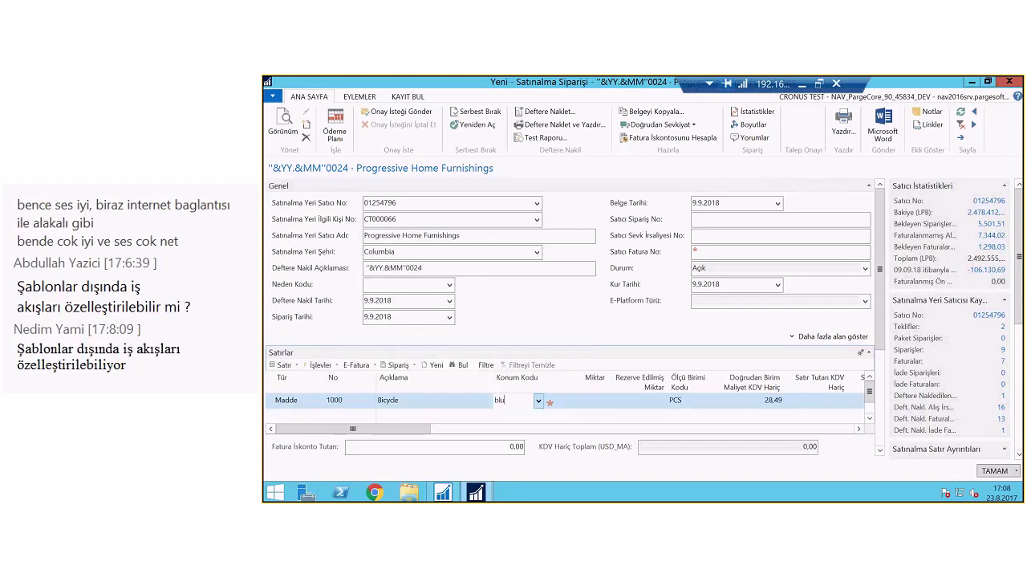
{"action": "key", "text": "Tab"}
{"action": "type", "text": "1"}
{"action": "key", "text": "Tab"}
{"action": "key", "text": "Tab"}
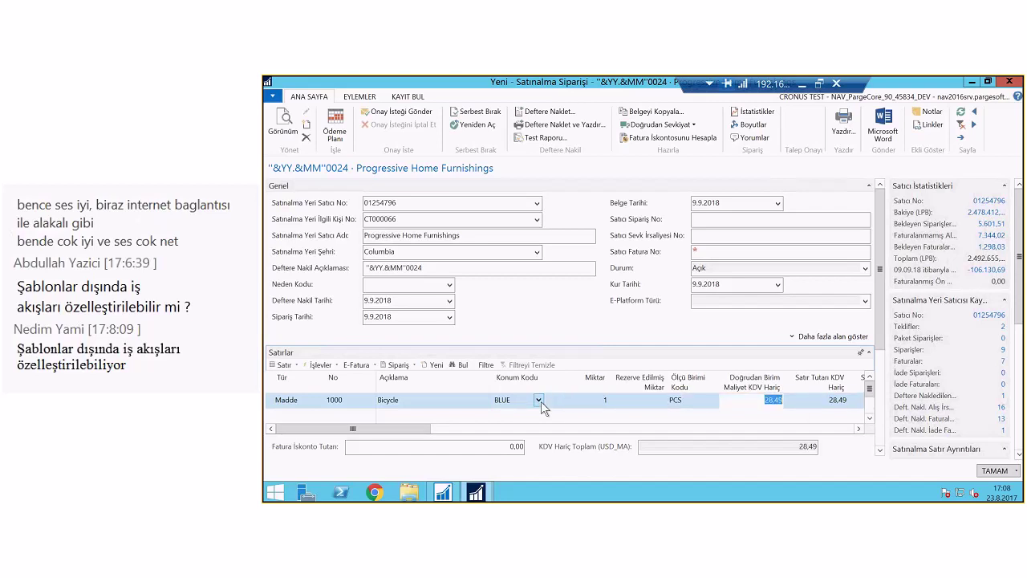
{"action": "type", "text": "100"}
{"action": "key", "text": "Tab"}
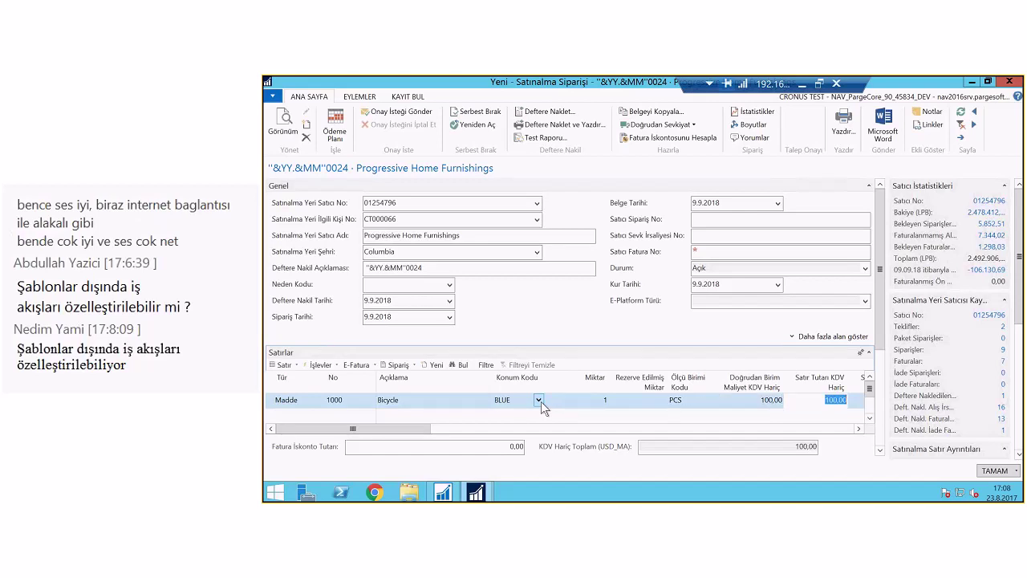
{"action": "left_click", "coordinate": [752, 112]}
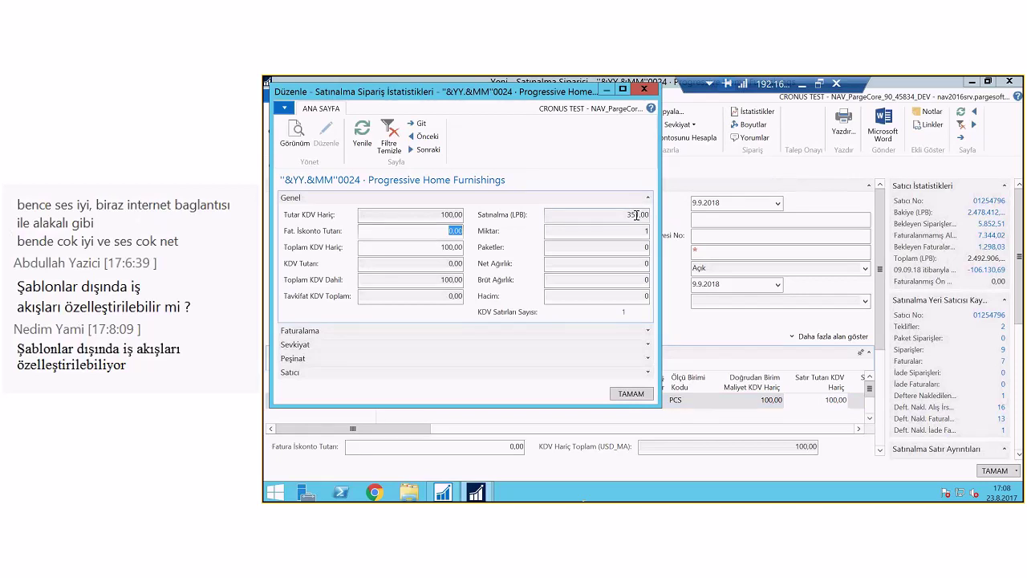
{"action": "key", "text": "Escape"}
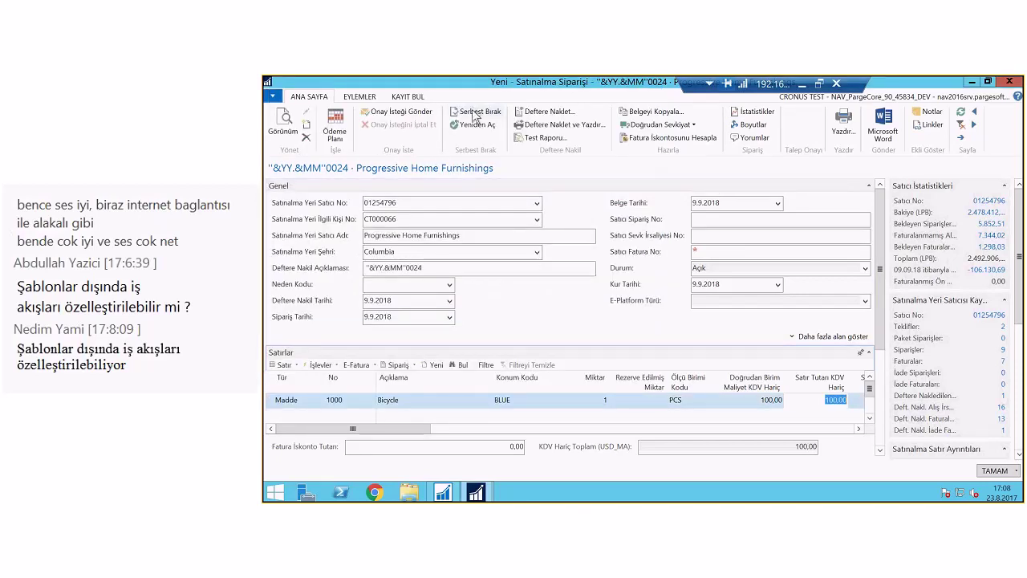
Release is refused, so send the purchase order for approval and acknowledge the confirmation
{"action": "left_click", "coordinate": [476, 112]}
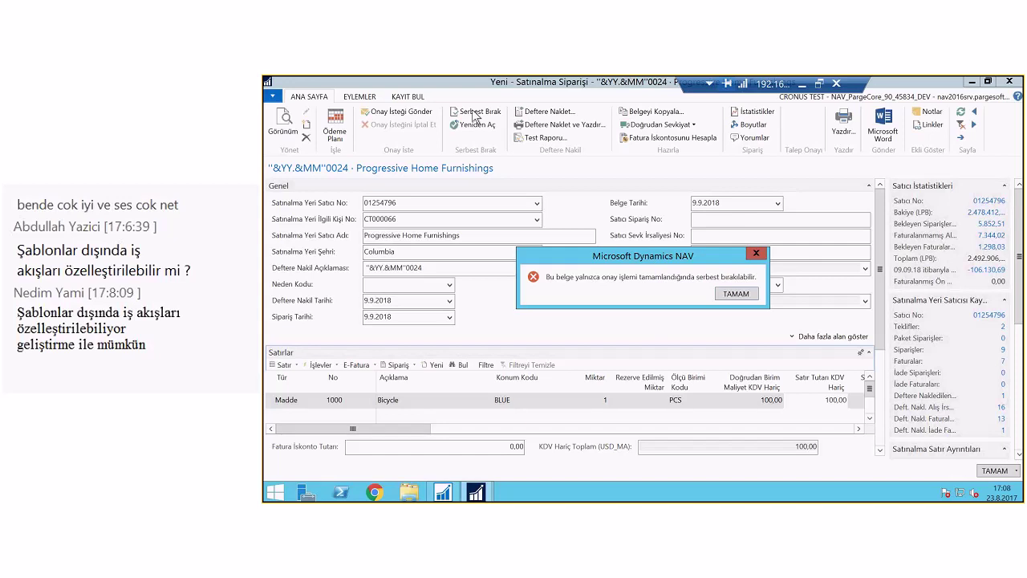
{"action": "left_click", "coordinate": [735, 297]}
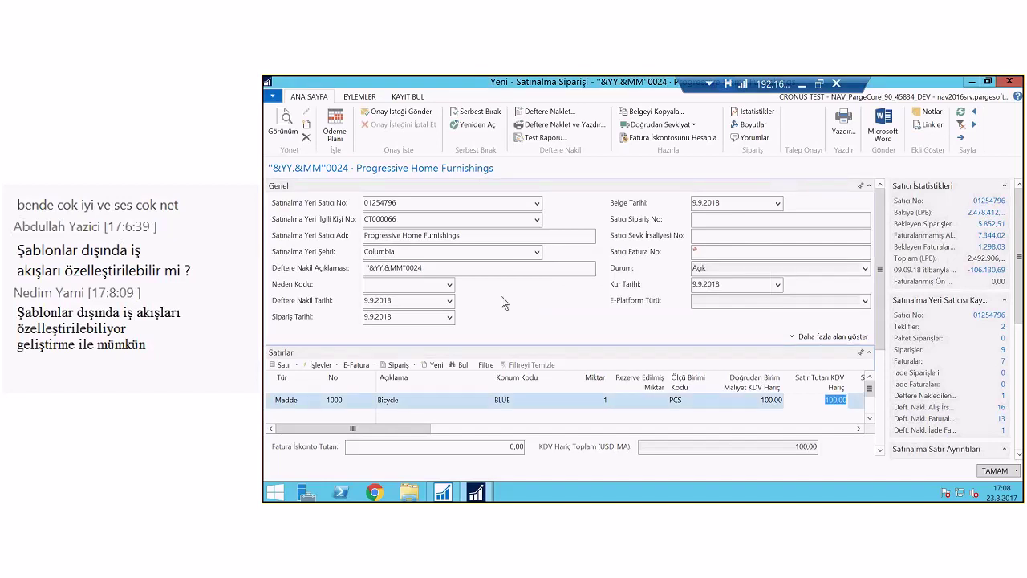
{"action": "left_click", "coordinate": [393, 116]}
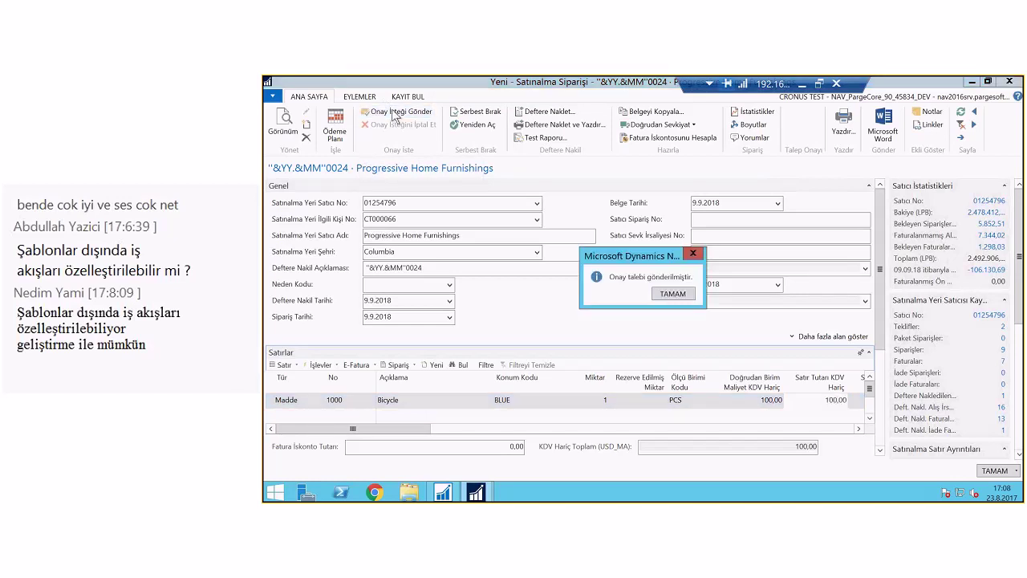
{"action": "left_click", "coordinate": [673, 294]}
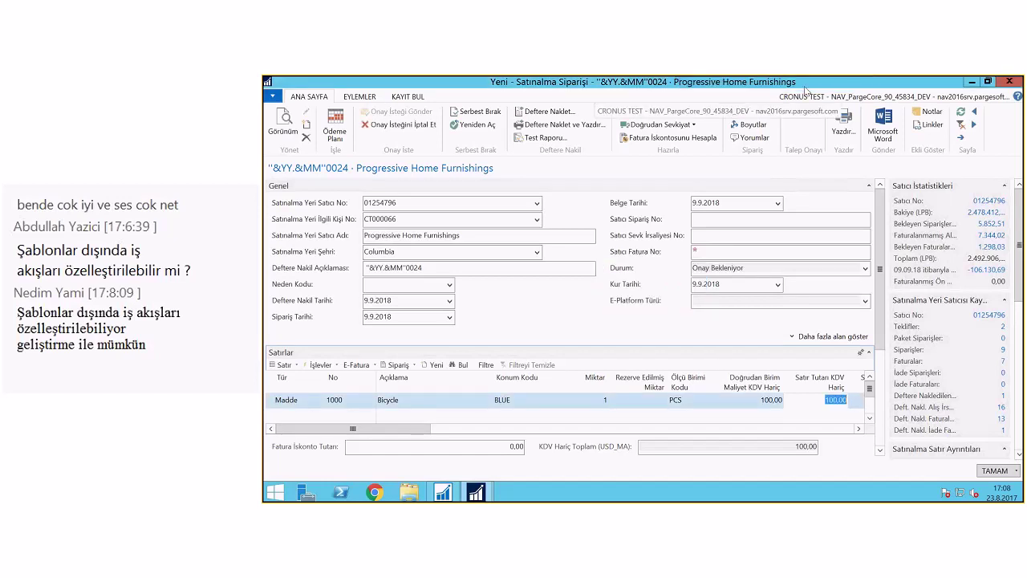
{"action": "key", "text": "alt+Tab"}
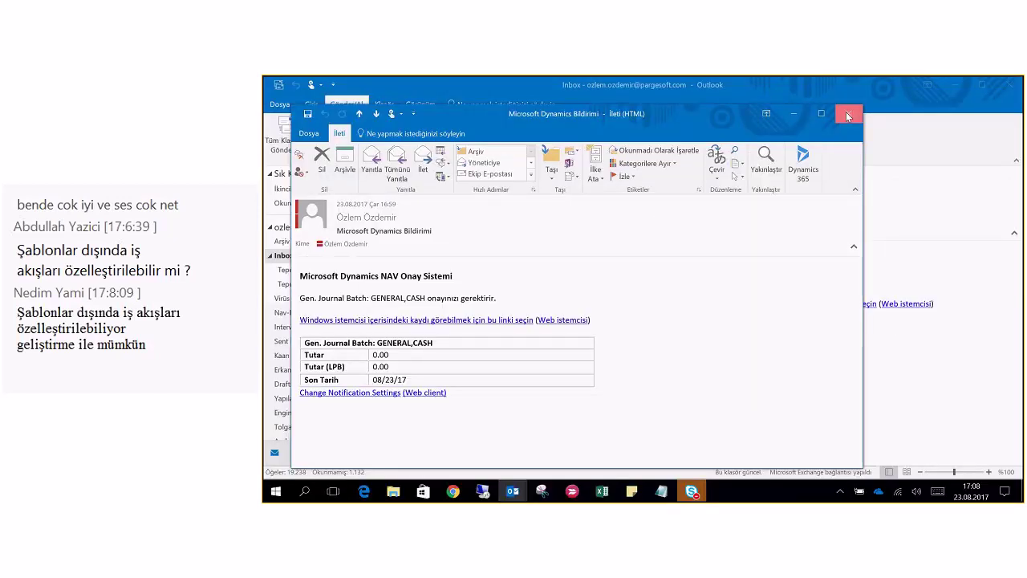
Read the 17:02 Microsoft Dynamics Bildirimi e-mail in Outlook, then return to the remote NAV session
{"action": "key", "text": "Escape"}
{"action": "double_click", "coordinate": [499, 233]}
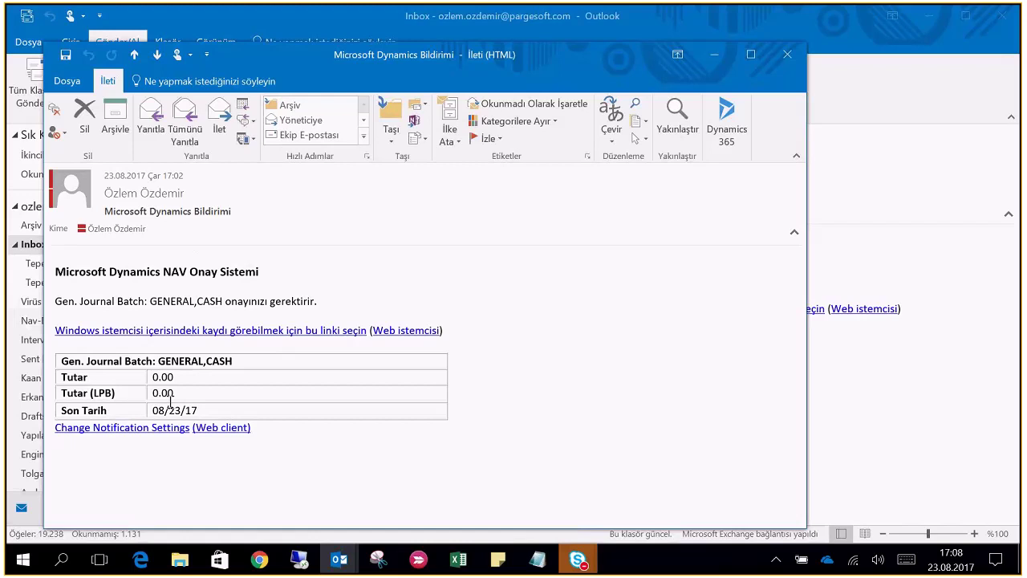
{"action": "key", "text": "Escape"}
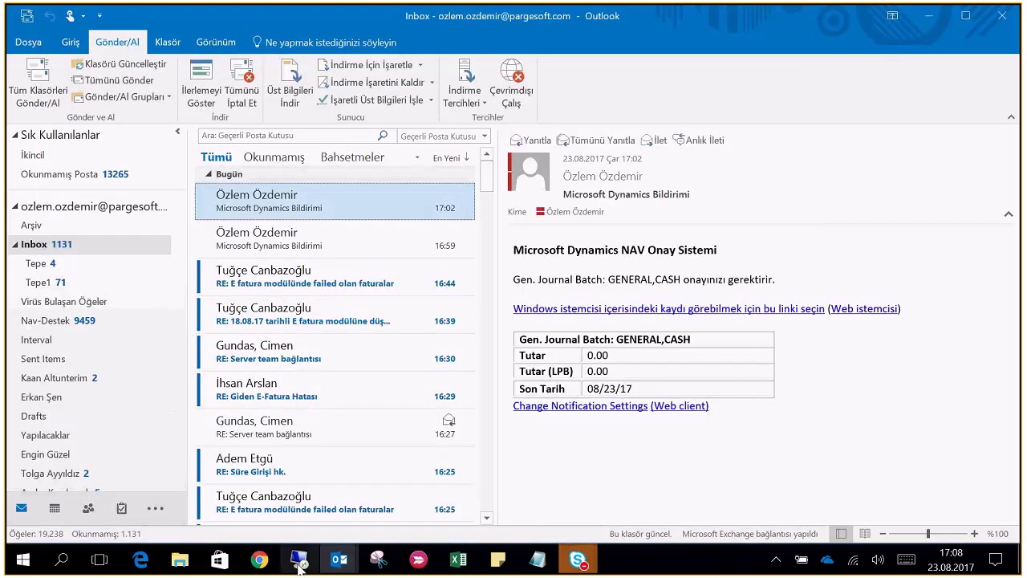
{"action": "mouse_move", "coordinate": [298, 566]}
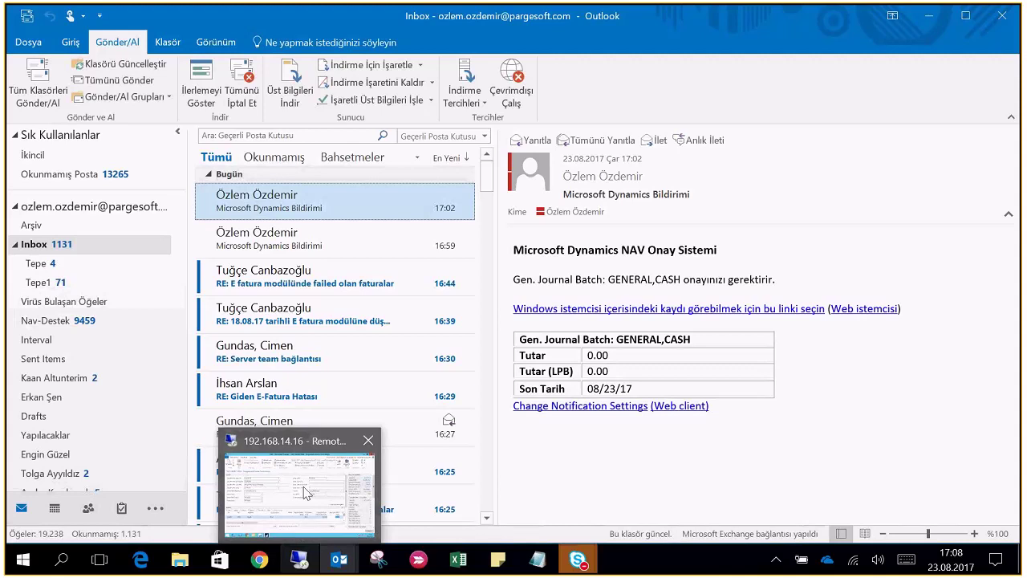
{"action": "left_click", "coordinate": [304, 491]}
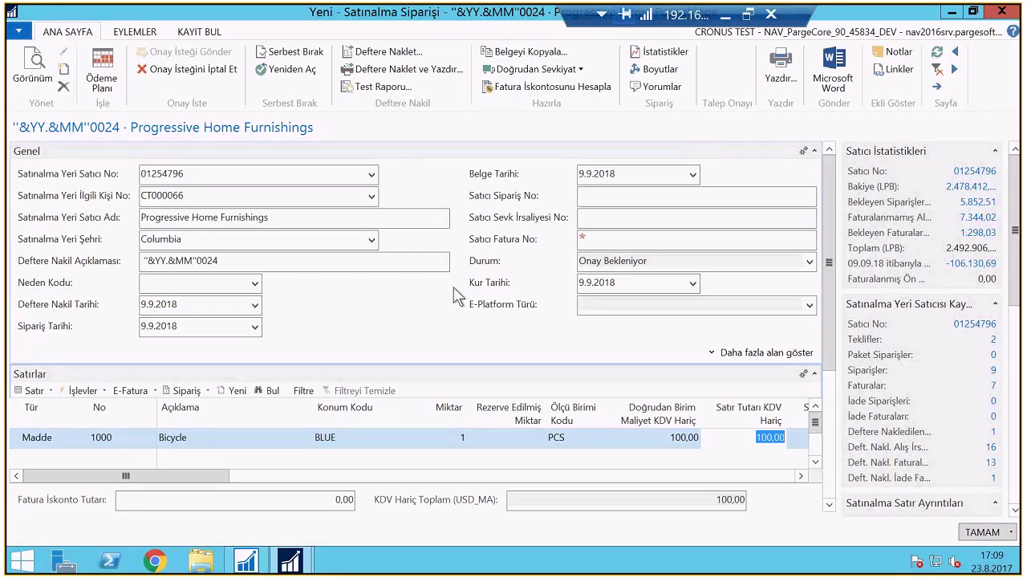
Review the purchase order's approval entries, then close them and the order to return to the list
{"action": "left_click", "coordinate": [198, 31]}
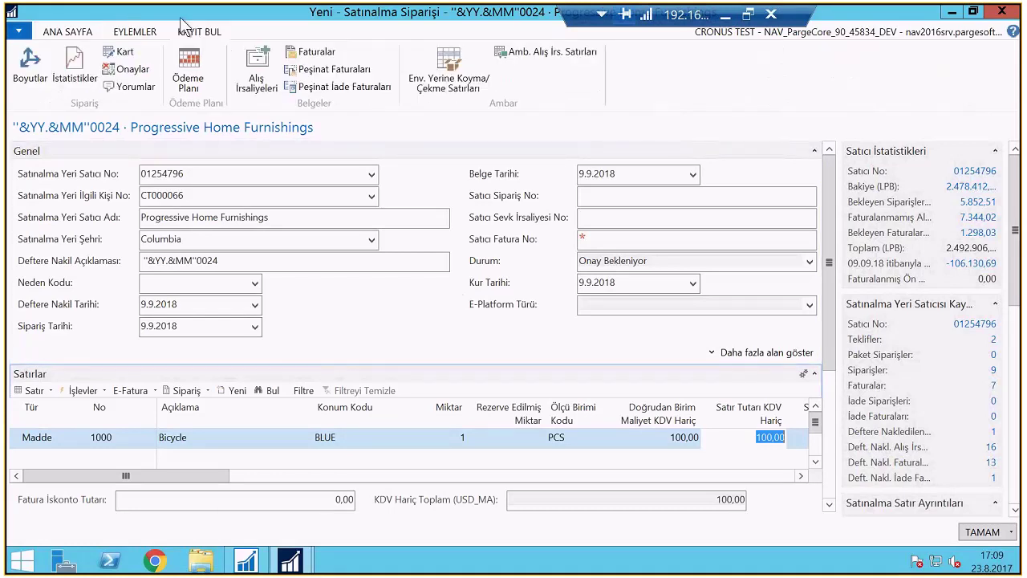
{"action": "left_click", "coordinate": [132, 69]}
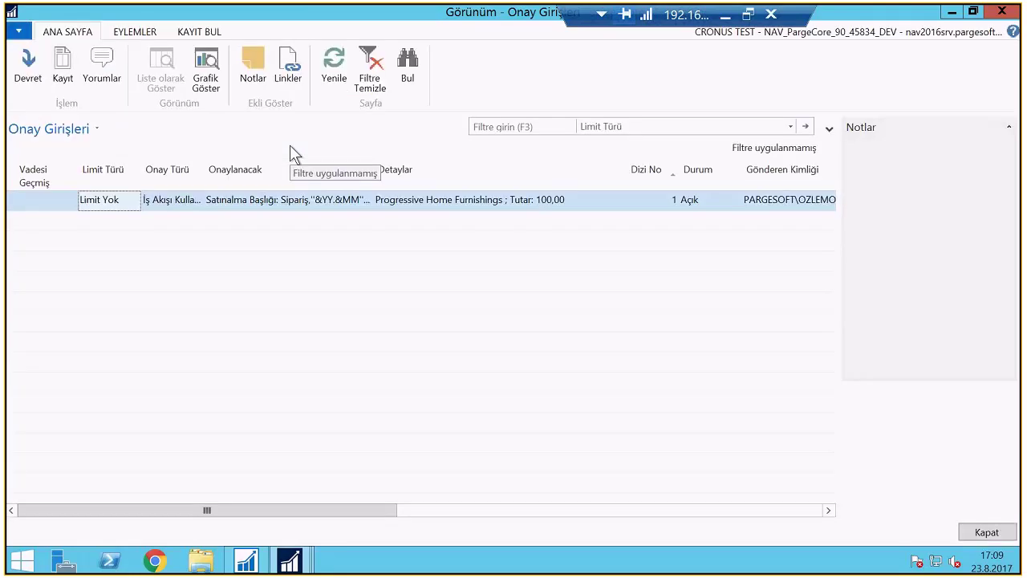
{"action": "left_click_drag", "start_coordinate": [371, 509], "coordinate": [629, 509]}
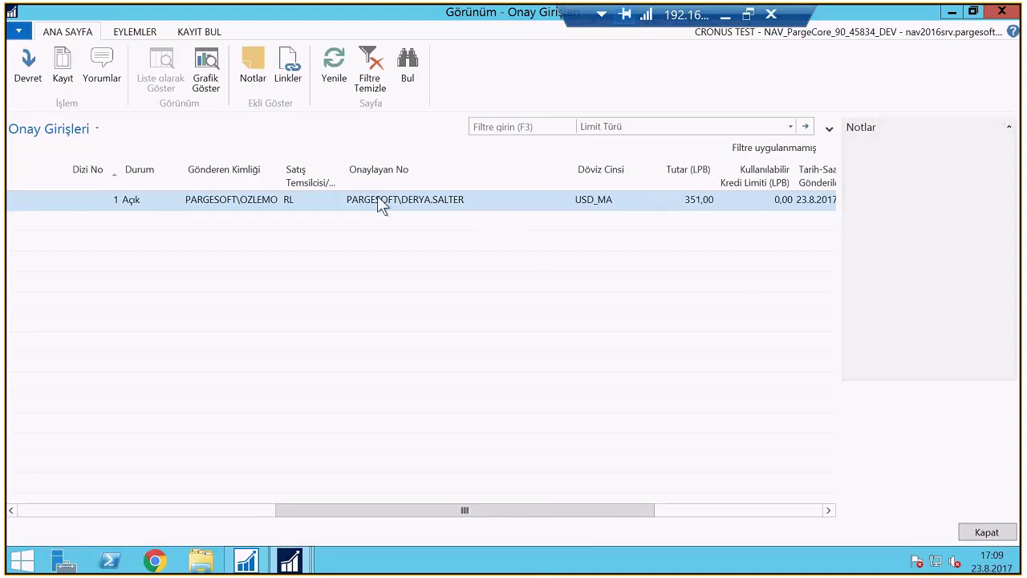
{"action": "left_click", "coordinate": [146, 203]}
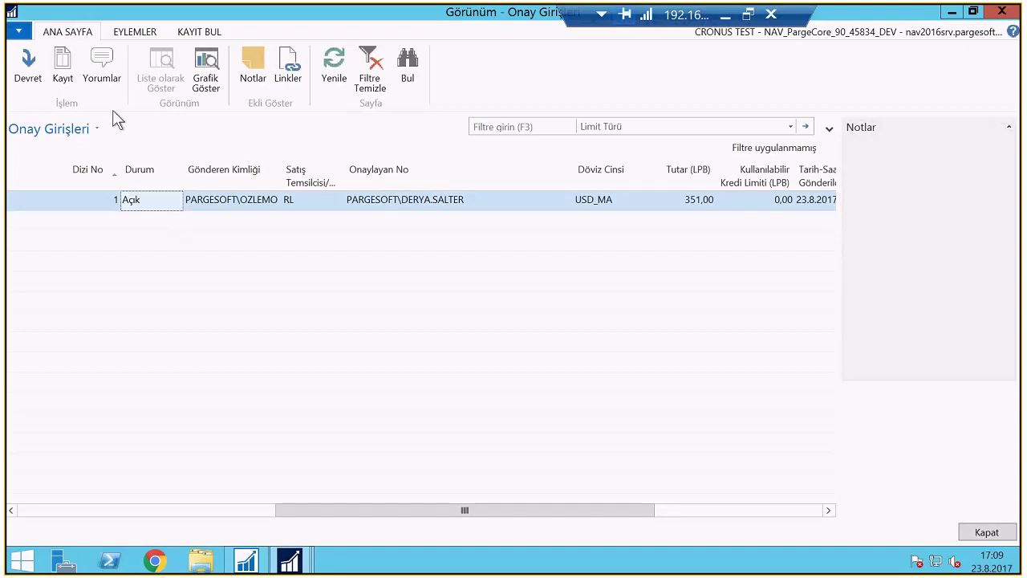
{"action": "key", "text": "Escape"}
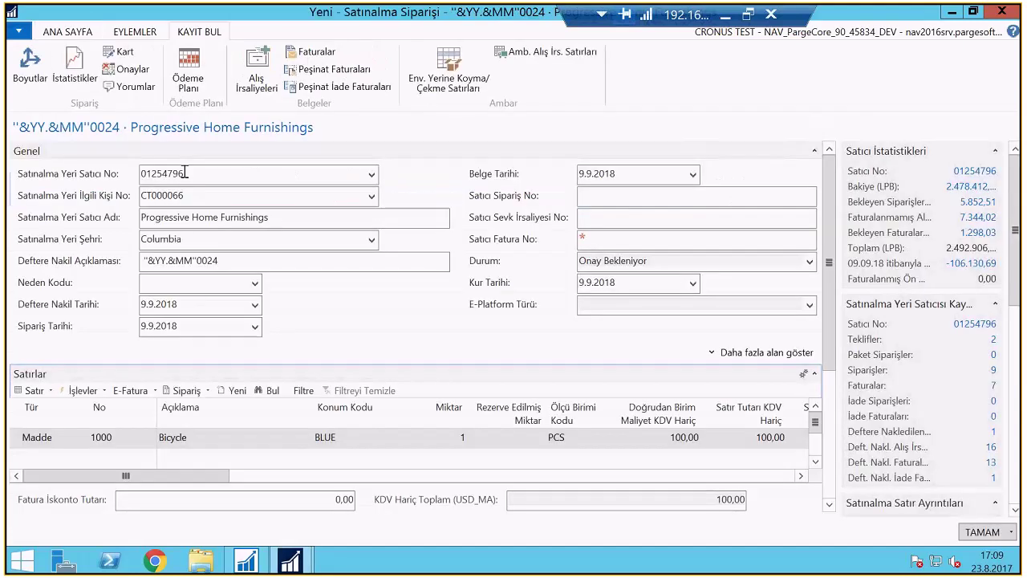
{"action": "key", "text": "Escape"}
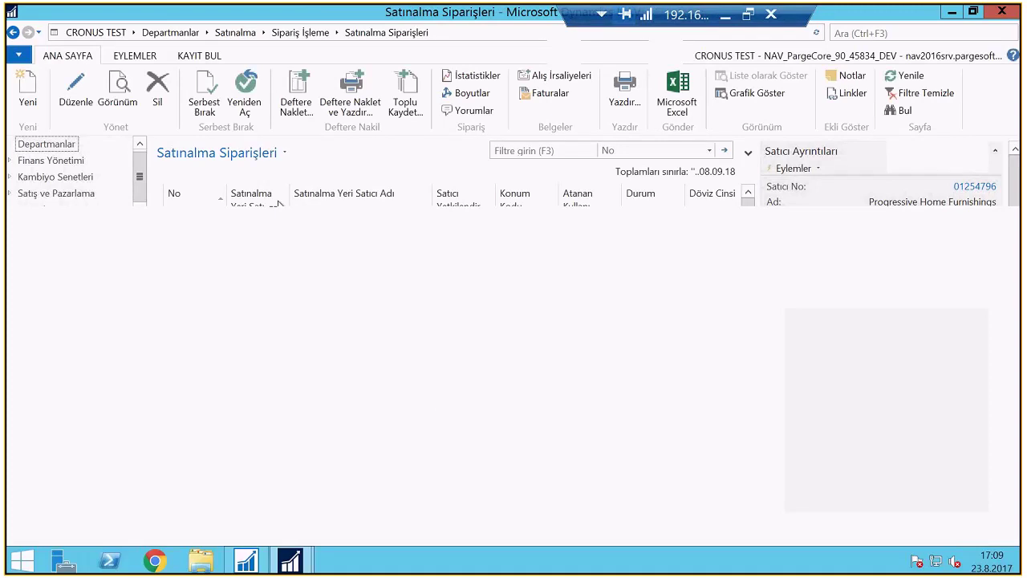
Read the 17:10 approval e-mail for the USD_MA 100.00 purchase order, then switch back to NAV
{"action": "left_click", "coordinate": [723, 16]}
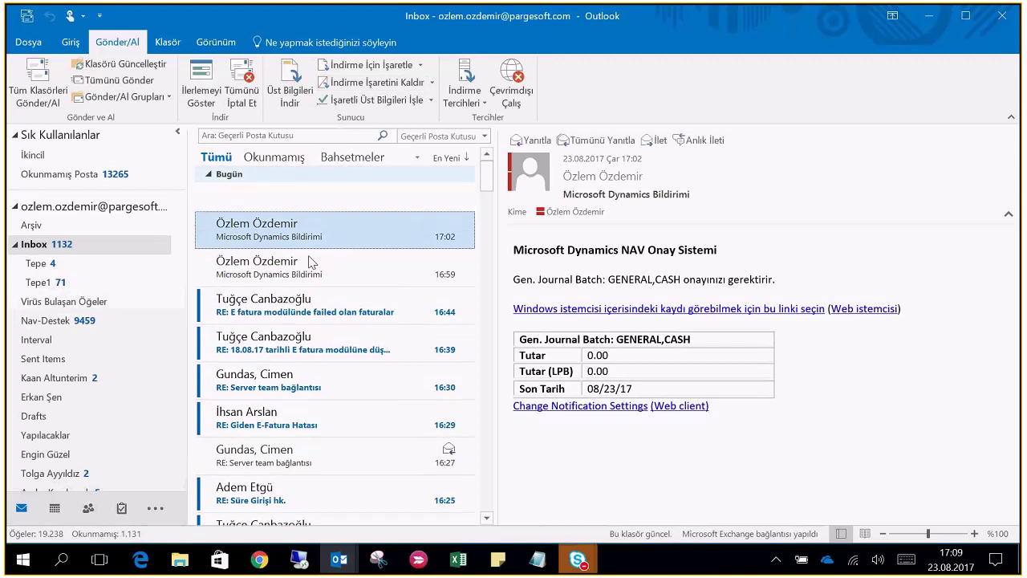
{"action": "left_click", "coordinate": [262, 211]}
{"action": "double_click", "coordinate": [262, 210]}
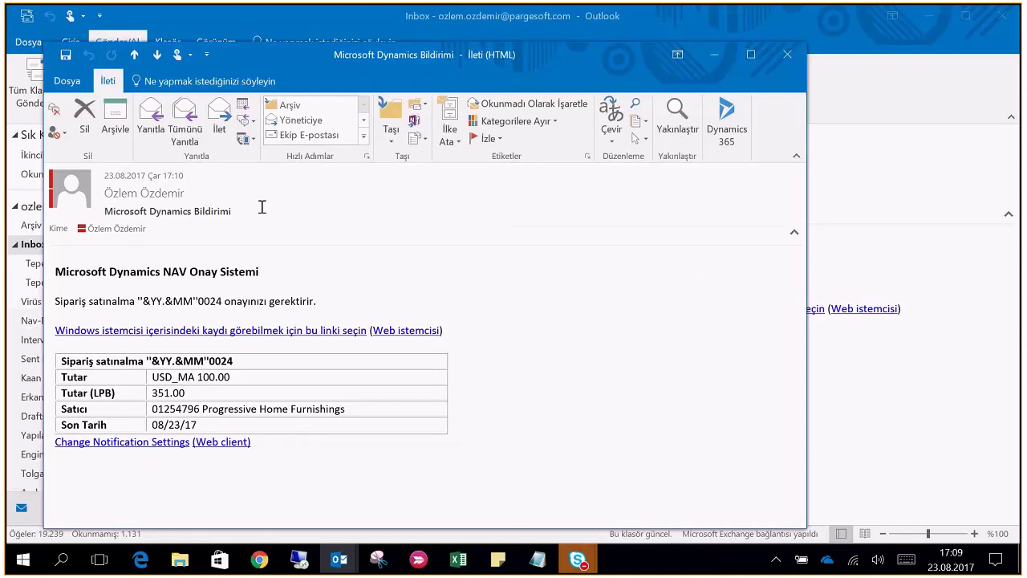
{"action": "left_click", "coordinate": [299, 561]}
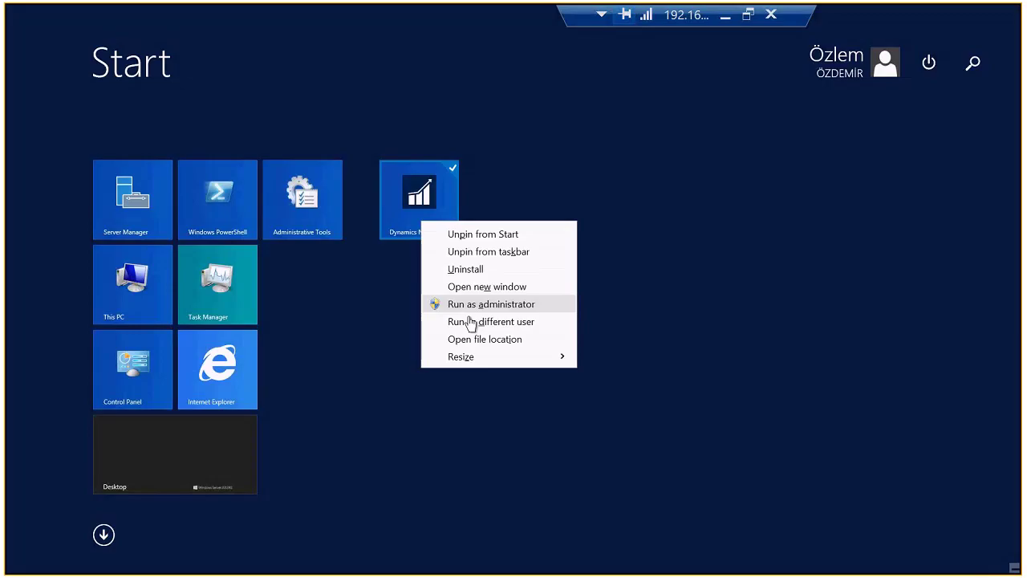
Launch the NAV client as the approver user, entering their user name and password
{"action": "left_click", "coordinate": [523, 325]}
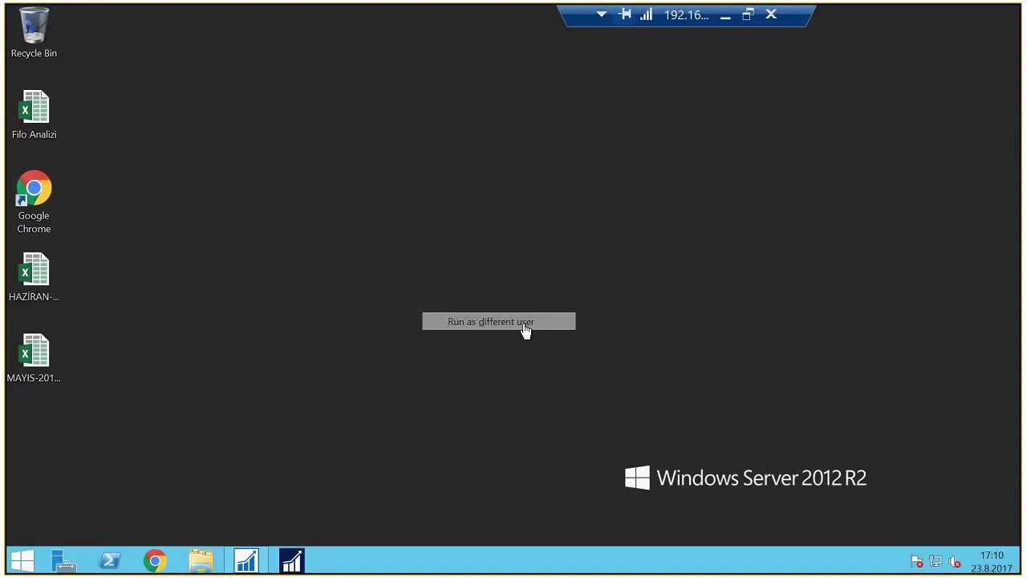
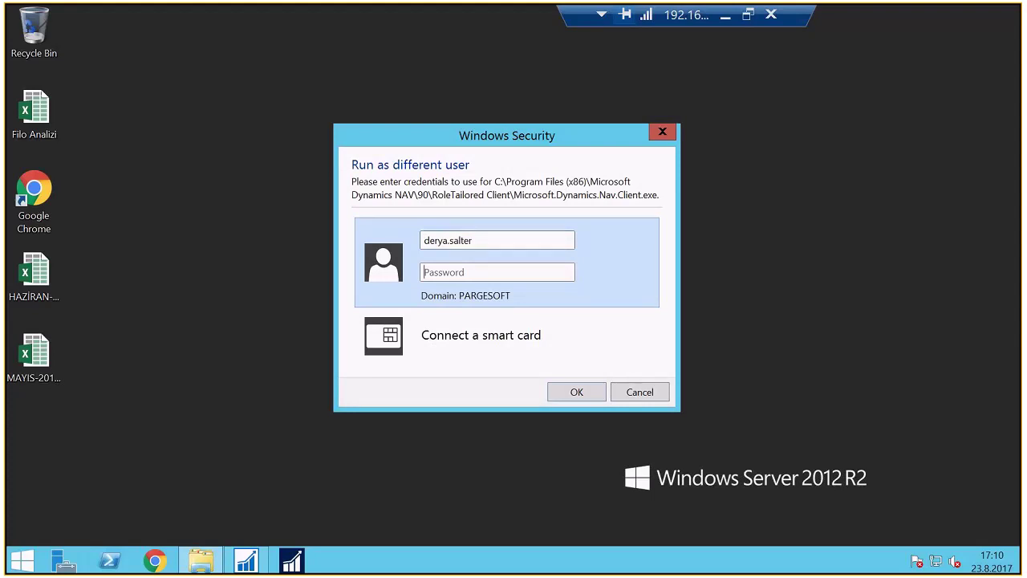
{"action": "type", "text": "*******"}
{"action": "key", "text": "Return"}
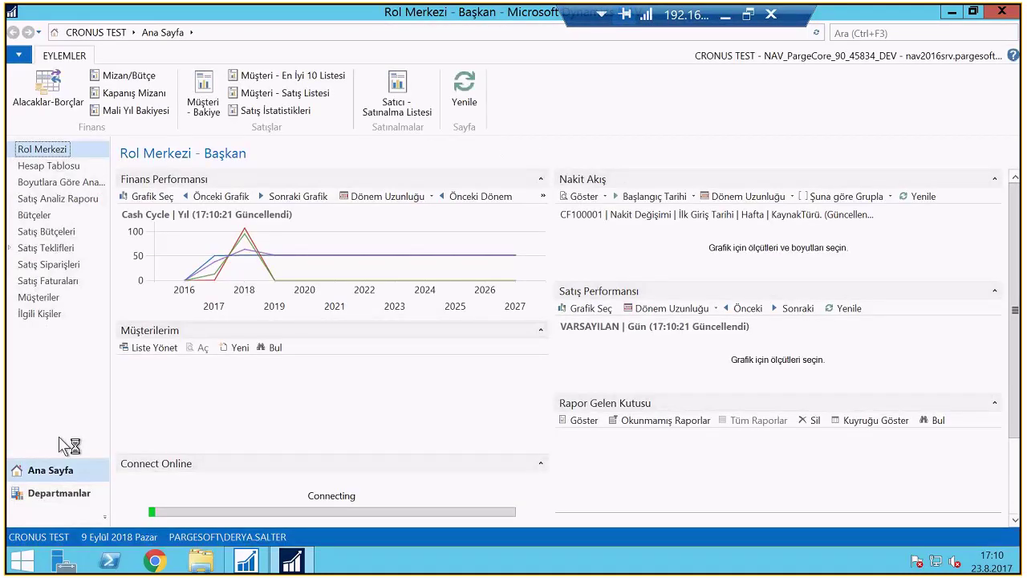
Search the Departmanlar pages for 'Onay Girişleri' and open the approval entries list
{"action": "left_click", "coordinate": [58, 493]}
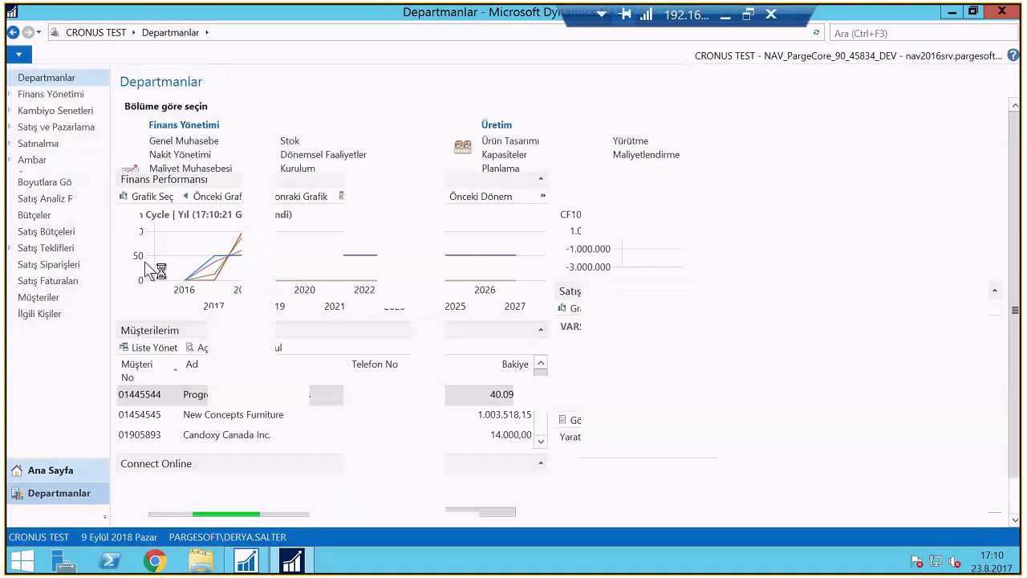
{"action": "left_click", "coordinate": [859, 33]}
{"action": "type", "text": "Onay Gr"}
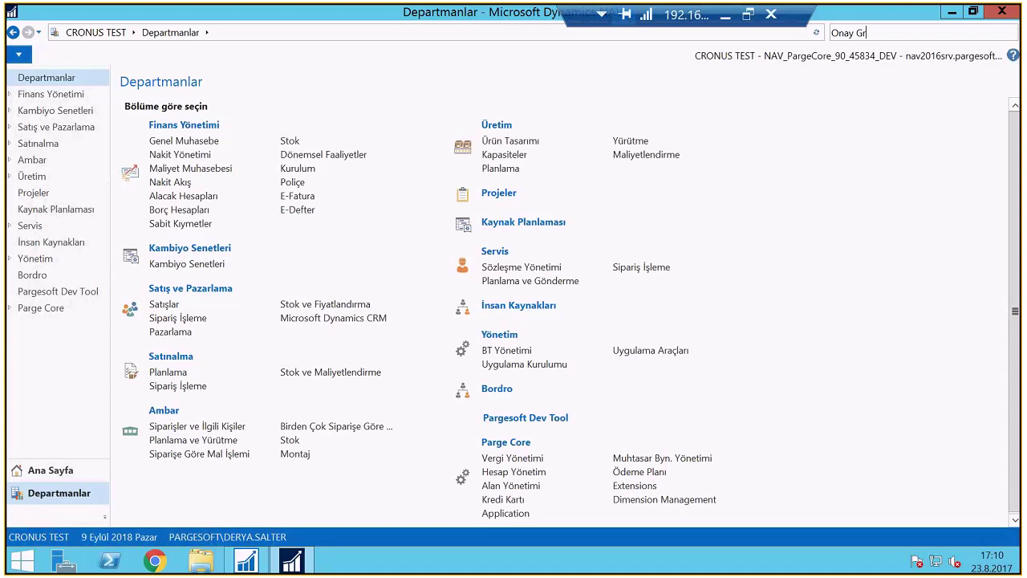
{"action": "key", "text": "BackSpace"}
{"action": "type", "text": "işlerü"}
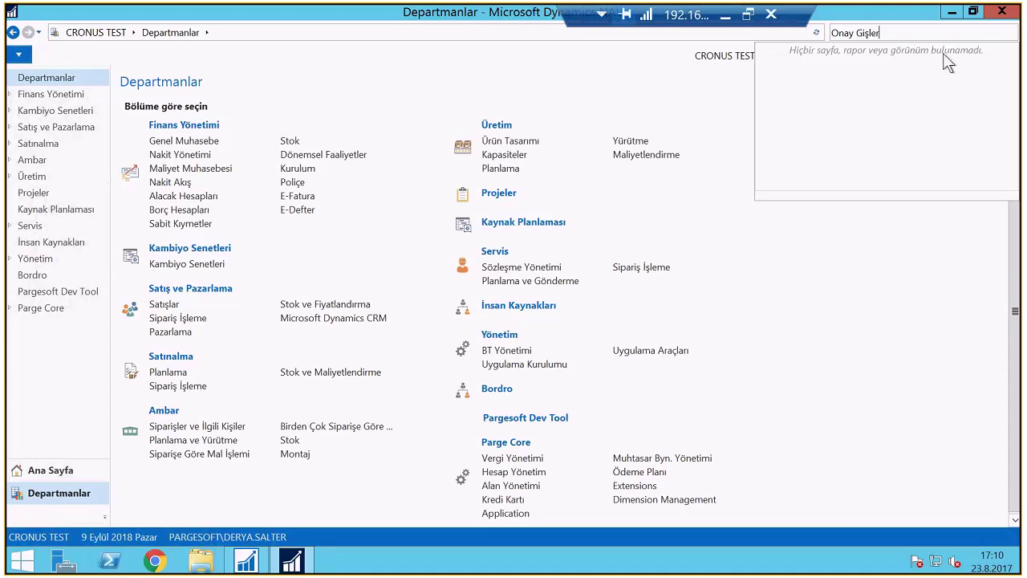
{"action": "key", "text": "BackSpace"}
{"action": "key", "text": "BackSpace"}
{"action": "key", "text": "BackSpace"}
{"action": "key", "text": "BackSpace"}
{"action": "key", "text": "BackSpace"}
{"action": "type", "text": "rişler"}
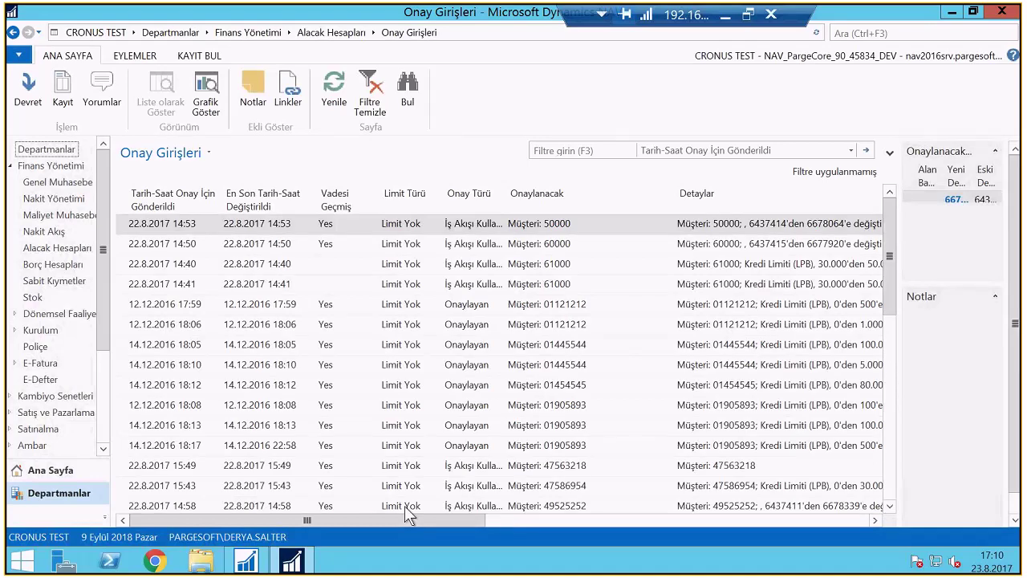
Sort the approval entries by date-time, newest first
{"action": "left_click_drag", "start_coordinate": [390, 520], "coordinate": [474, 522]}
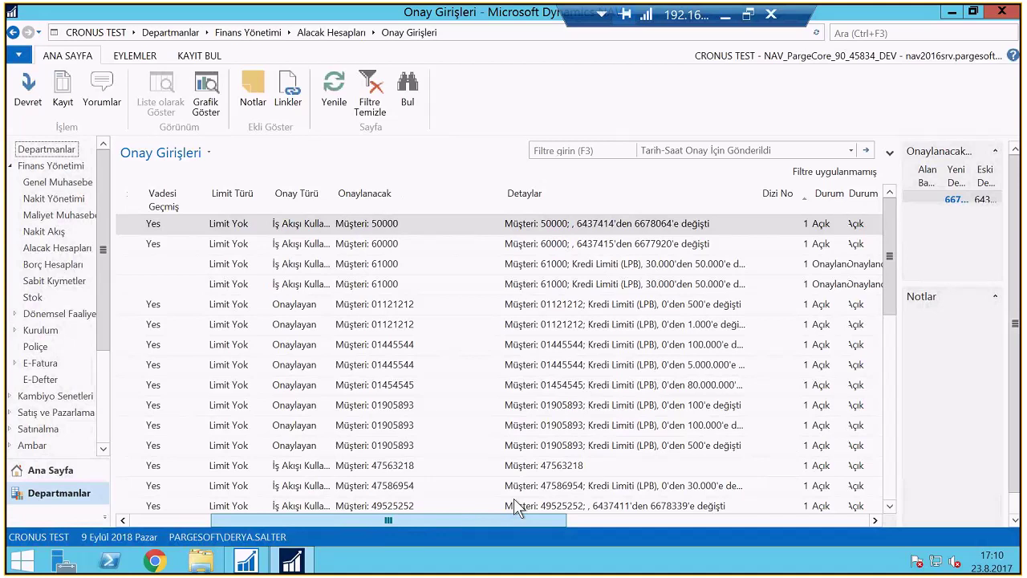
{"action": "left_click", "coordinate": [598, 520]}
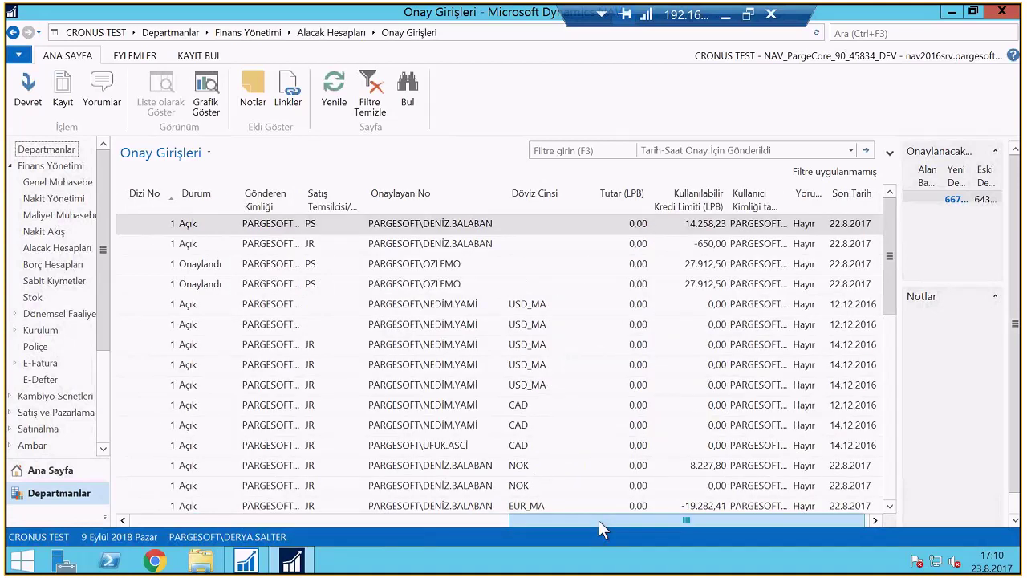
{"action": "left_click_drag", "start_coordinate": [598, 519], "coordinate": [246, 521]}
{"action": "left_click", "coordinate": [171, 198]}
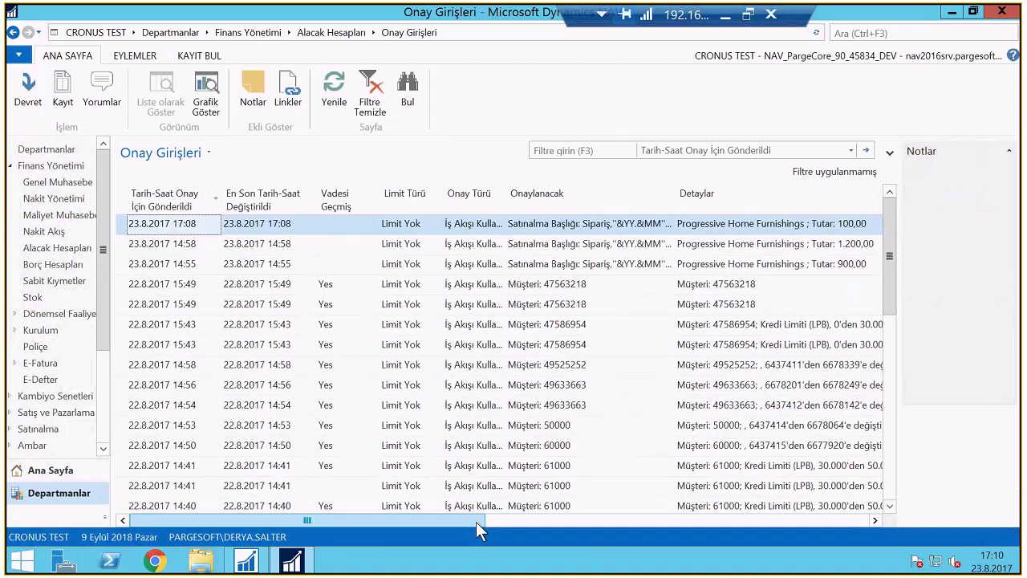
{"action": "left_click_drag", "start_coordinate": [476, 521], "coordinate": [630, 508]}
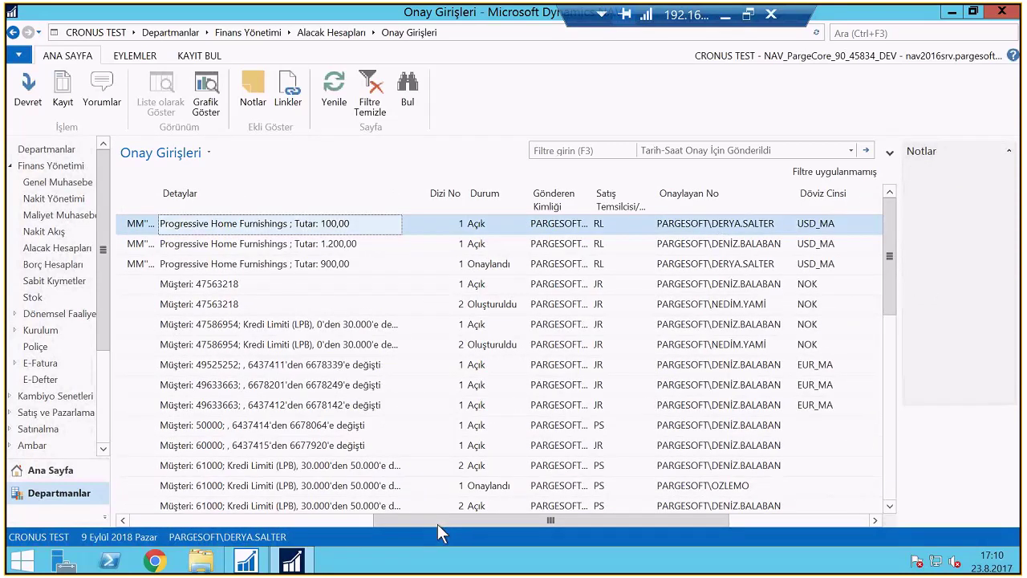
{"action": "left_click_drag", "start_coordinate": [437, 524], "coordinate": [207, 513]}
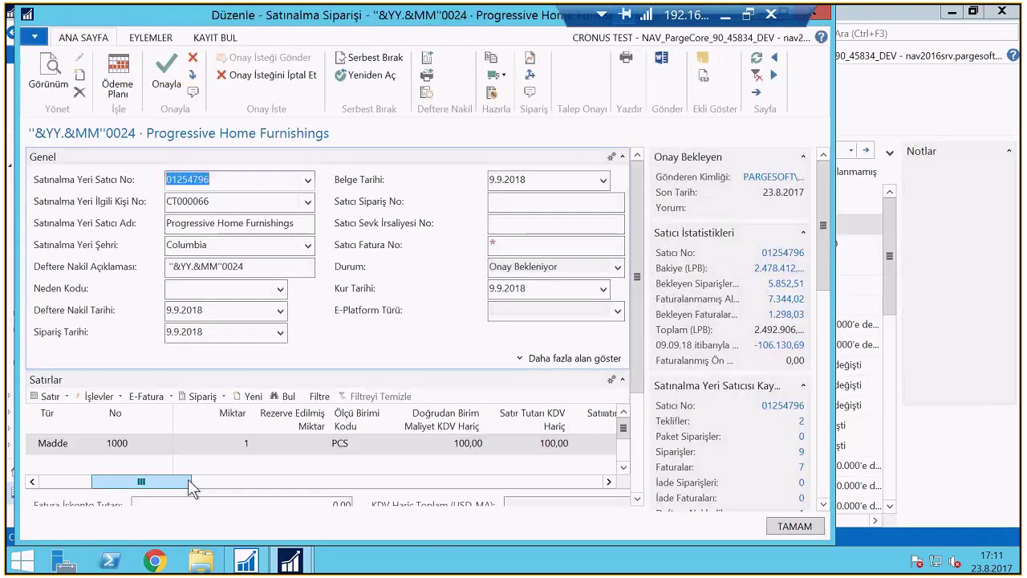
Approve purchase order "&YY.&MM"0024, confirm its status is Serbest Bırakıldı, and close the card
{"action": "left_click_drag", "start_coordinate": [191, 487], "coordinate": [141, 485]}
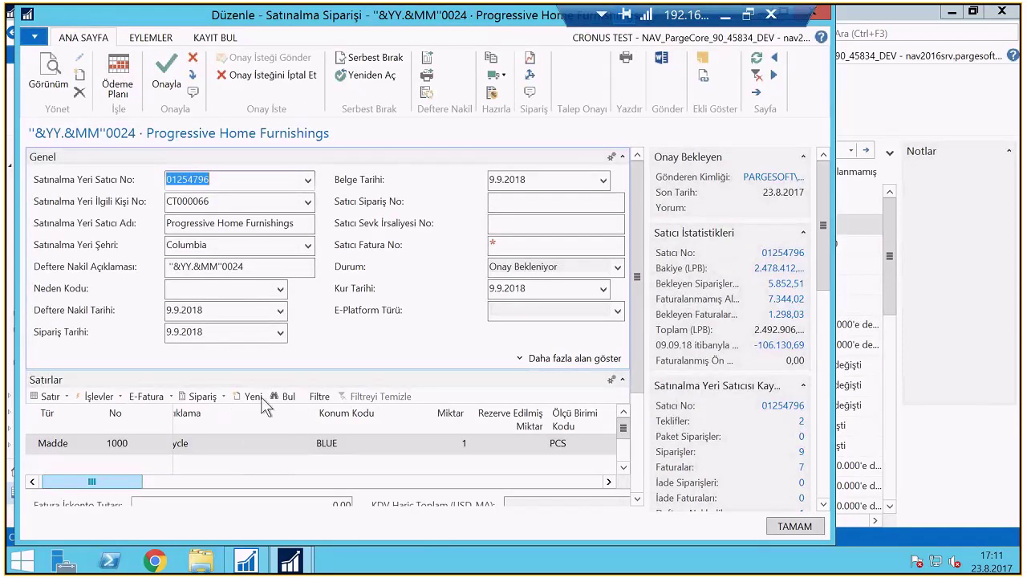
{"action": "double_click", "coordinate": [291, 26]}
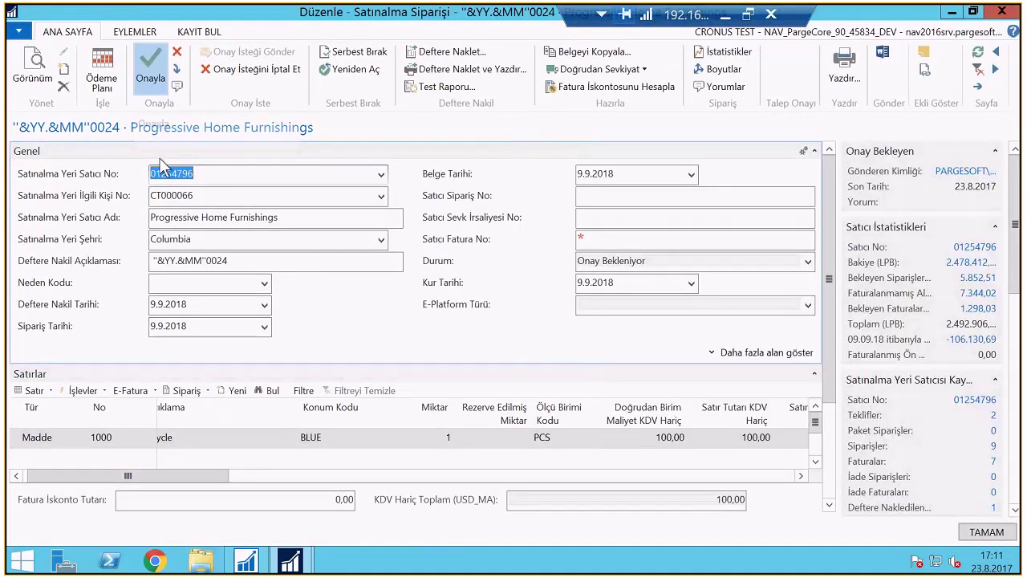
{"action": "key", "text": "Delete"}
{"action": "left_click", "coordinate": [661, 259]}
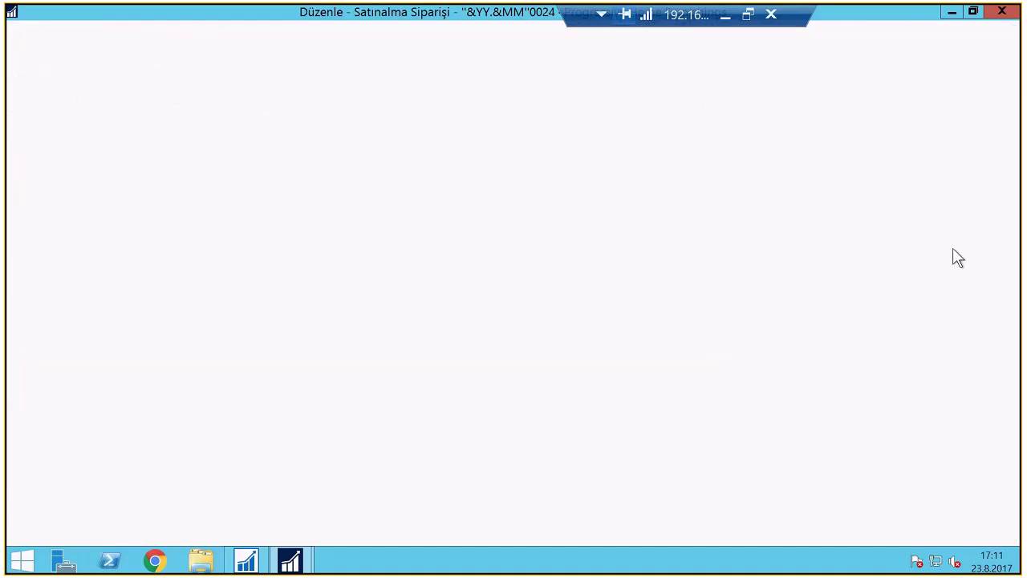
{"action": "left_click", "coordinate": [1002, 12]}
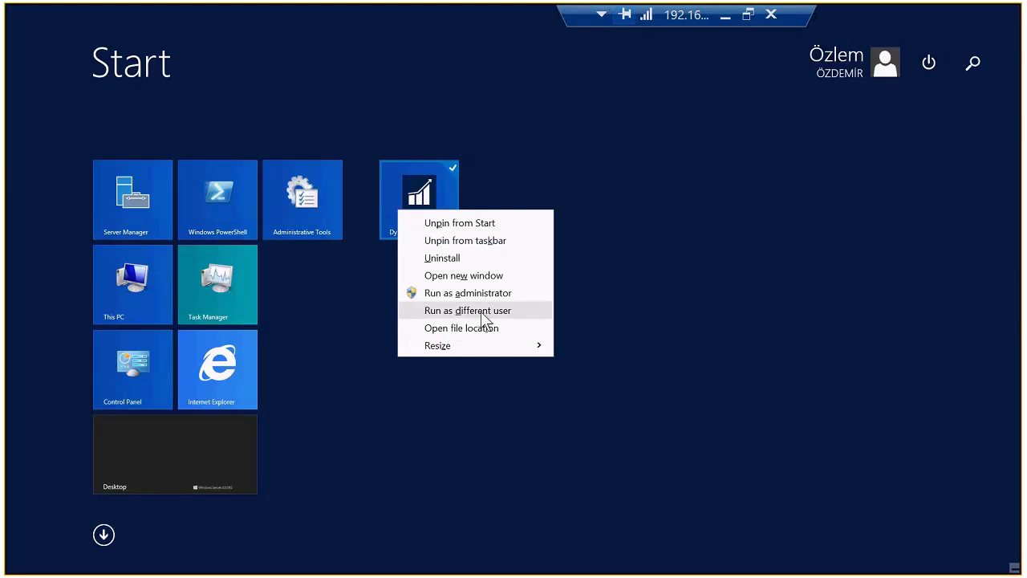
Relaunch the NAV client under another user's account by entering that user's credentials
{"action": "left_click", "coordinate": [482, 313]}
{"action": "type", "text": "ozlemo"}
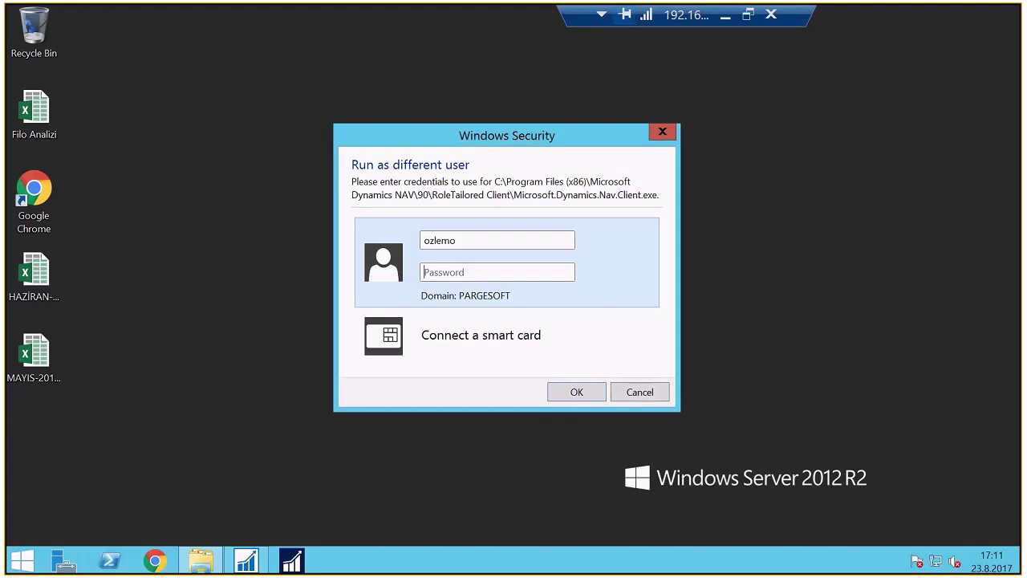
{"action": "type", "text": "•••••••••••"}
{"action": "key", "text": "Return"}
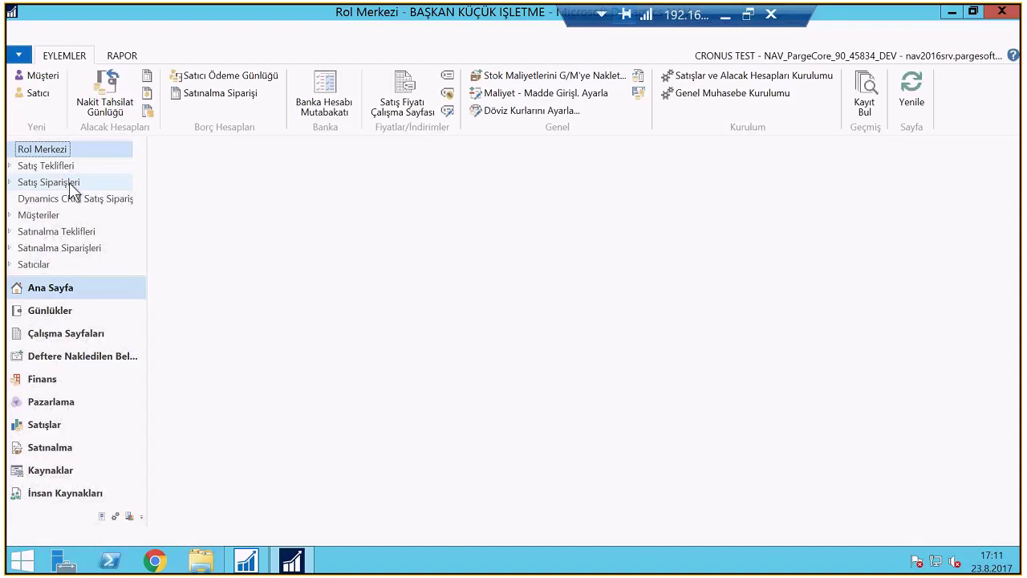
Browse the purchase orders list, opening and closing the empty draft and CoolWood Technologies orders
{"action": "left_click", "coordinate": [88, 248]}
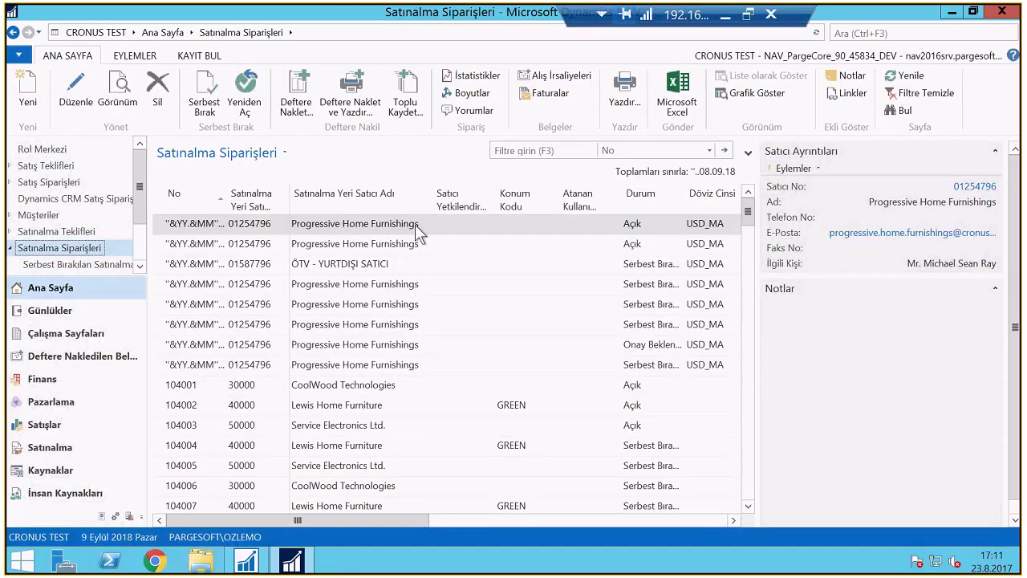
{"action": "left_click_drag", "start_coordinate": [746, 305], "coordinate": [739, 490]}
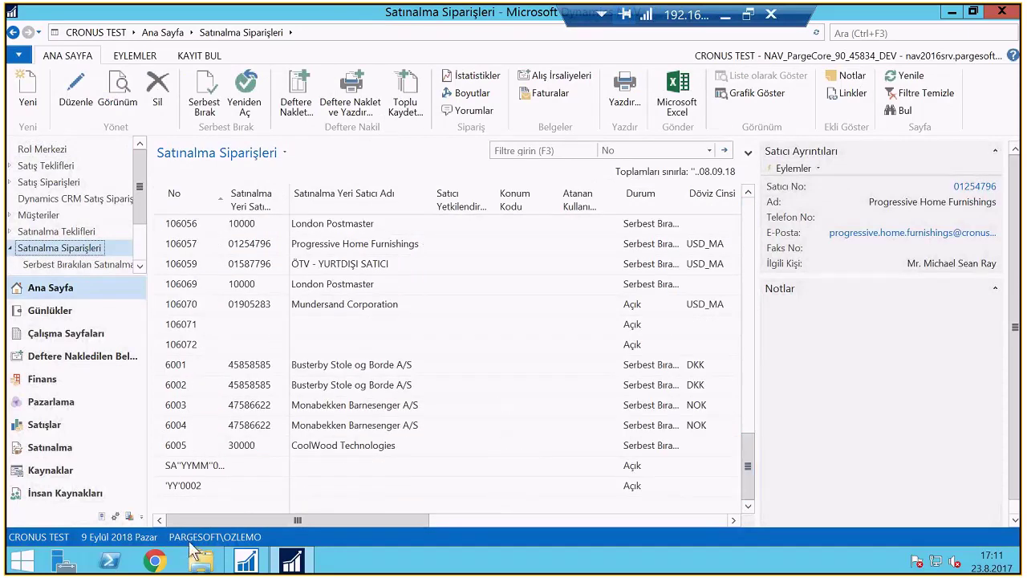
{"action": "left_click", "coordinate": [204, 466]}
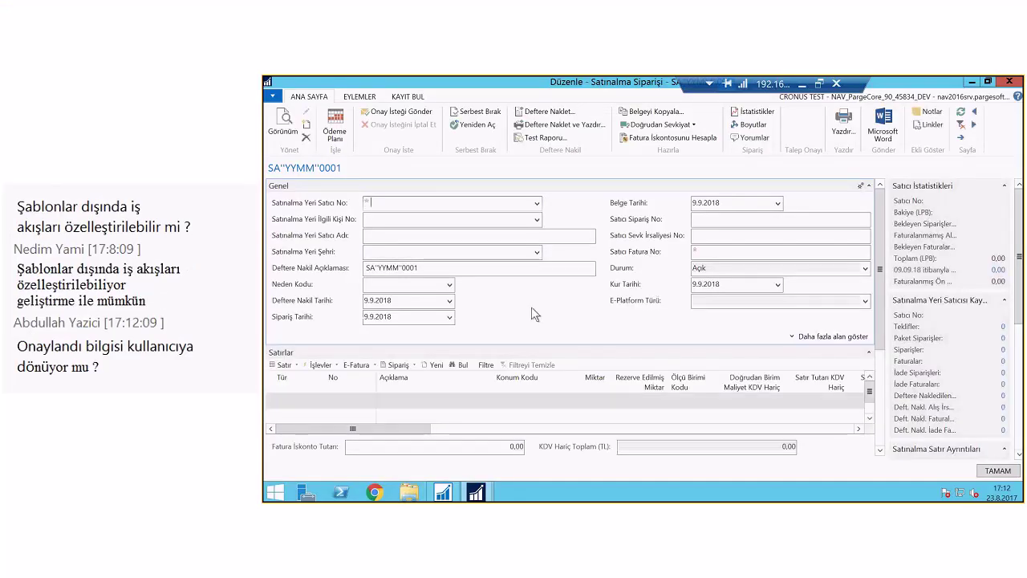
{"action": "key", "text": "Escape"}
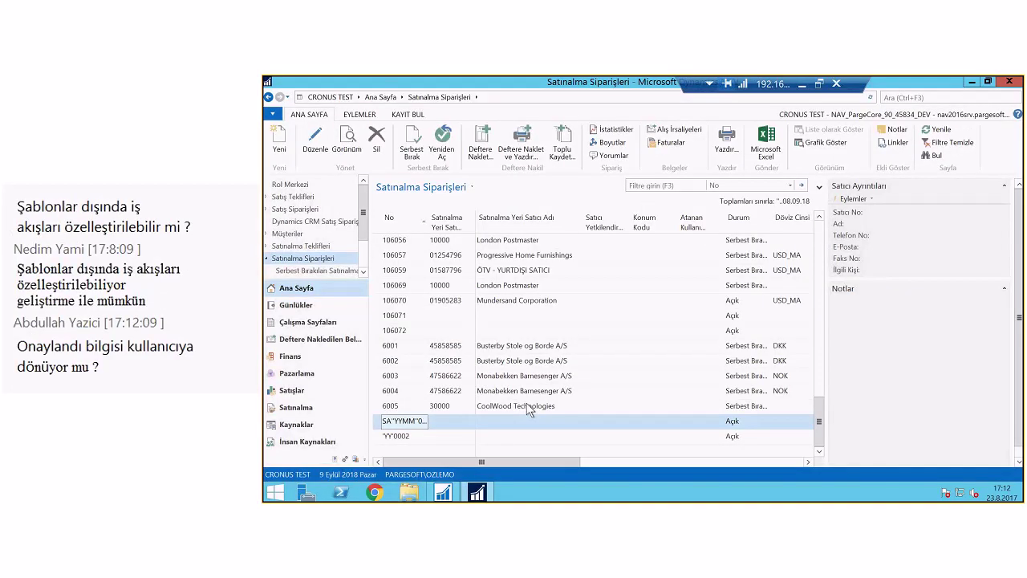
{"action": "double_click", "coordinate": [527, 408]}
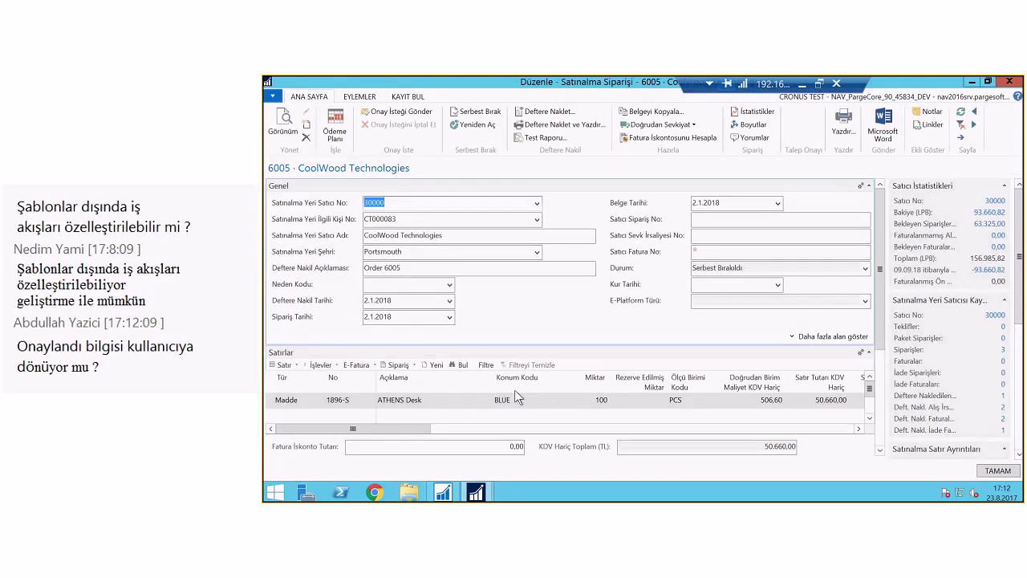
{"action": "key", "text": "Escape"}
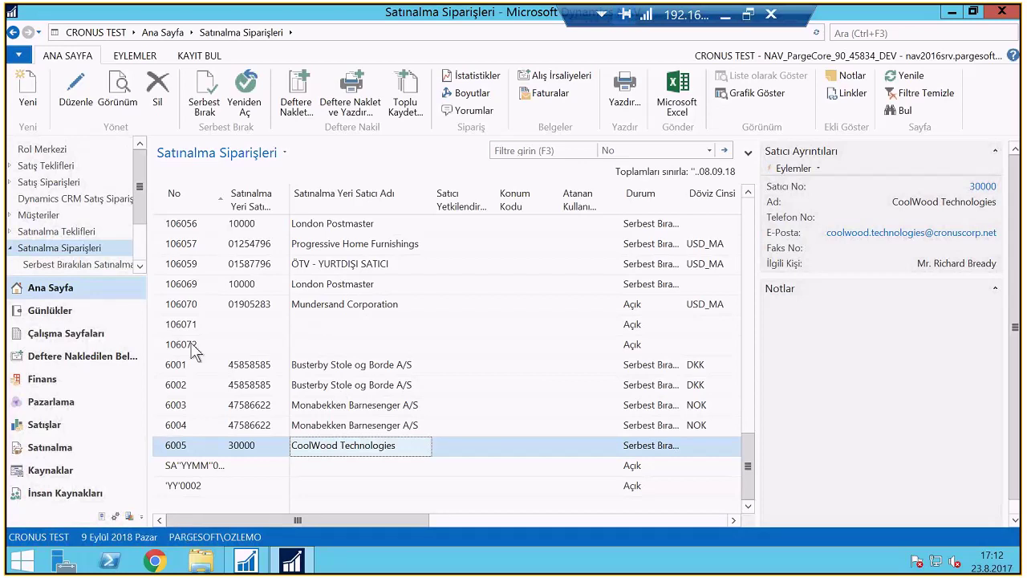
Sort by number ascending, widen the Durum column, and open the released Progressive Home Furnishings order
{"action": "left_click", "coordinate": [184, 202]}
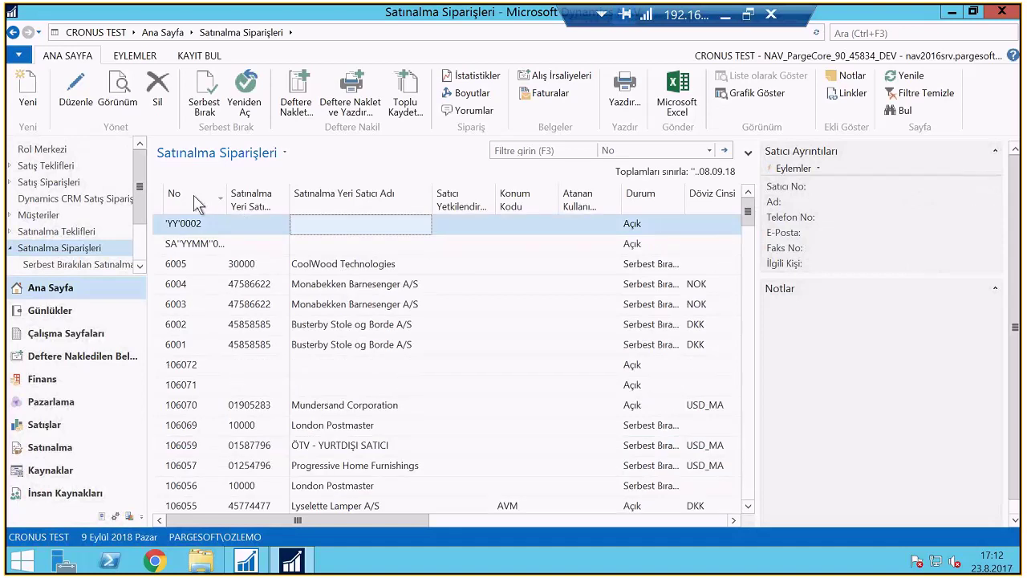
{"action": "left_click", "coordinate": [198, 202]}
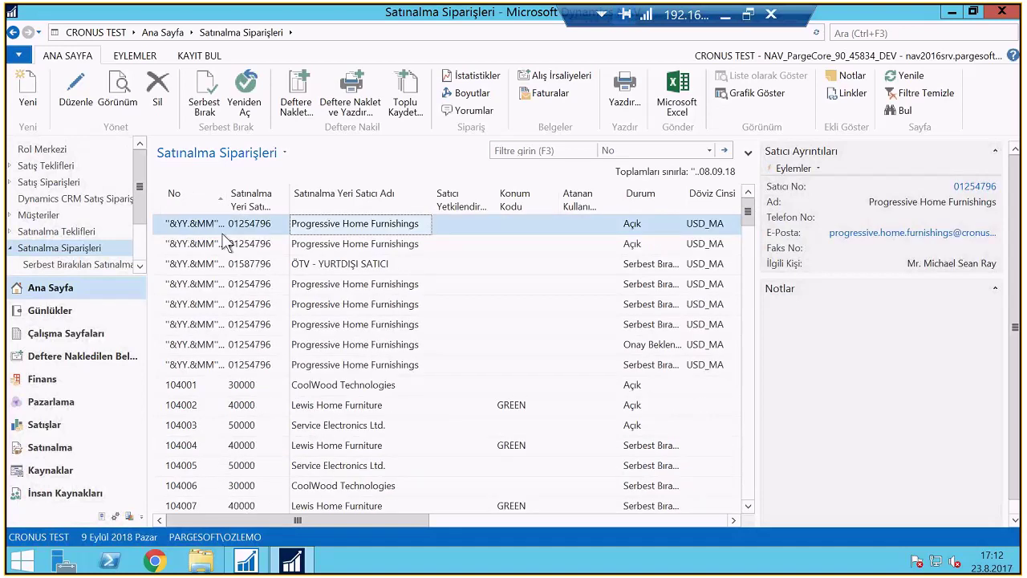
{"action": "left_click", "coordinate": [196, 365]}
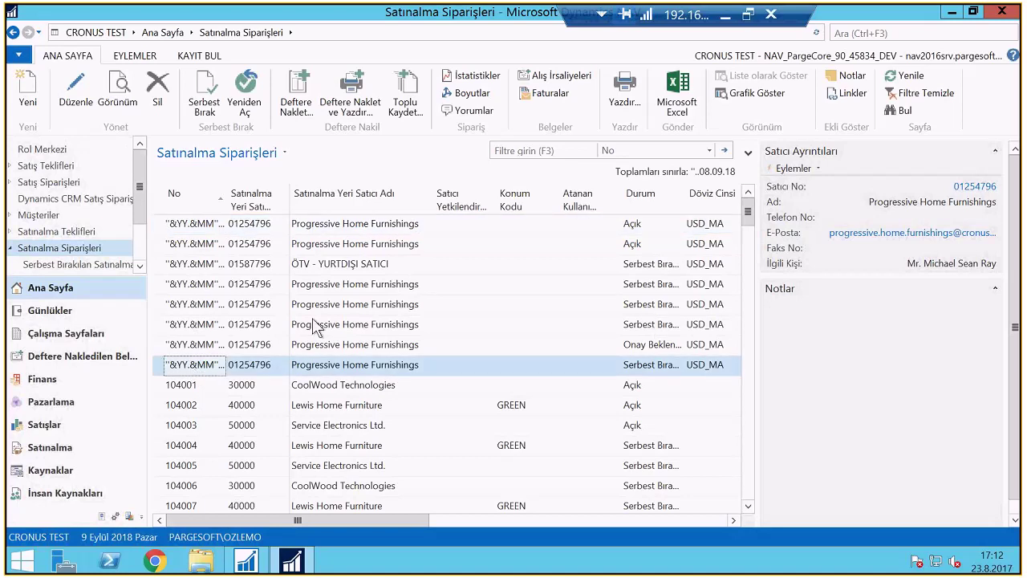
{"action": "double_click", "coordinate": [686, 193]}
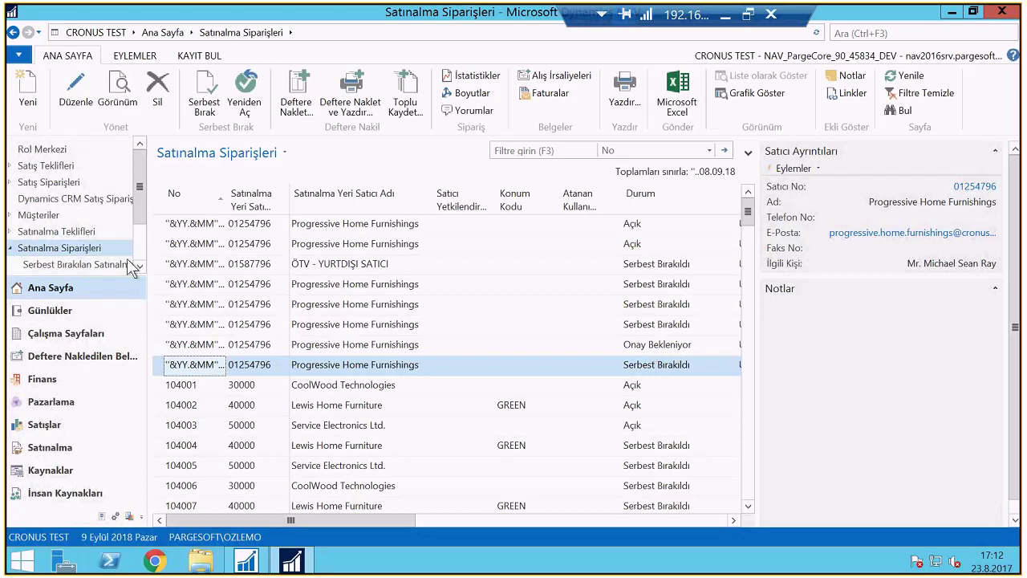
{"action": "left_click", "coordinate": [328, 370]}
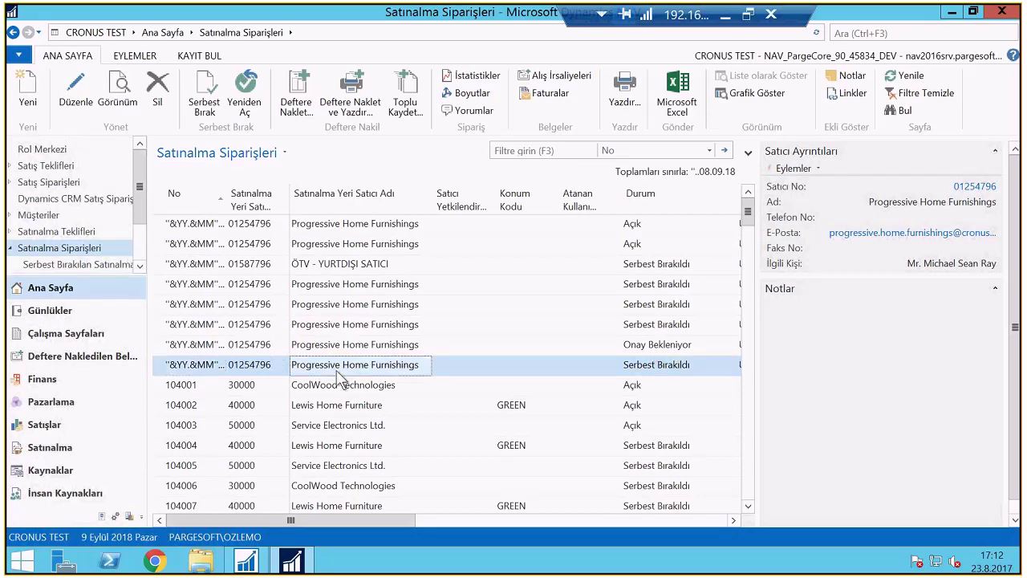
{"action": "double_click", "coordinate": [337, 371]}
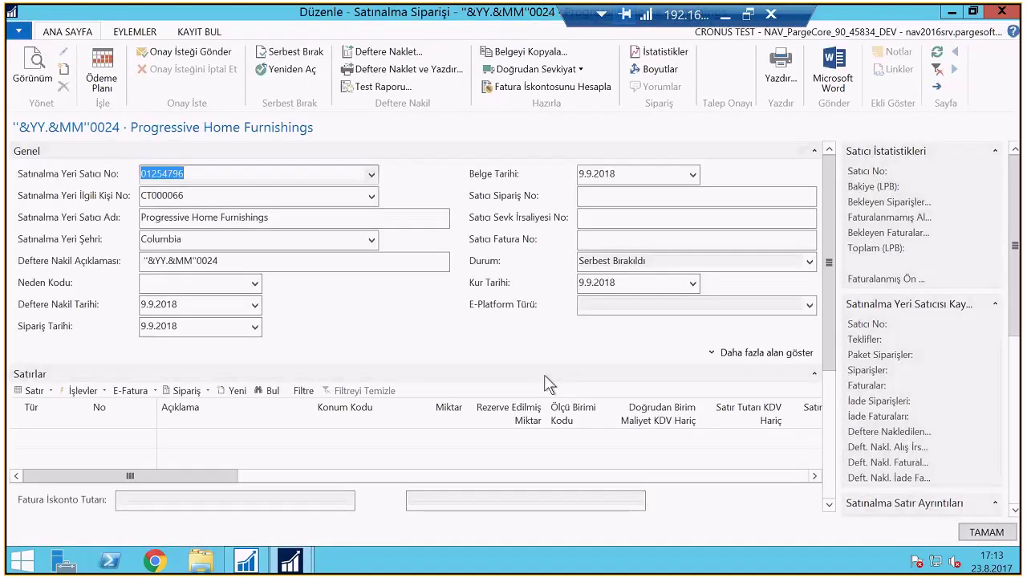
Post order 0024 with Deftere Naklet as receipt only (Al), then close the order card
{"action": "left_click", "coordinate": [609, 260]}
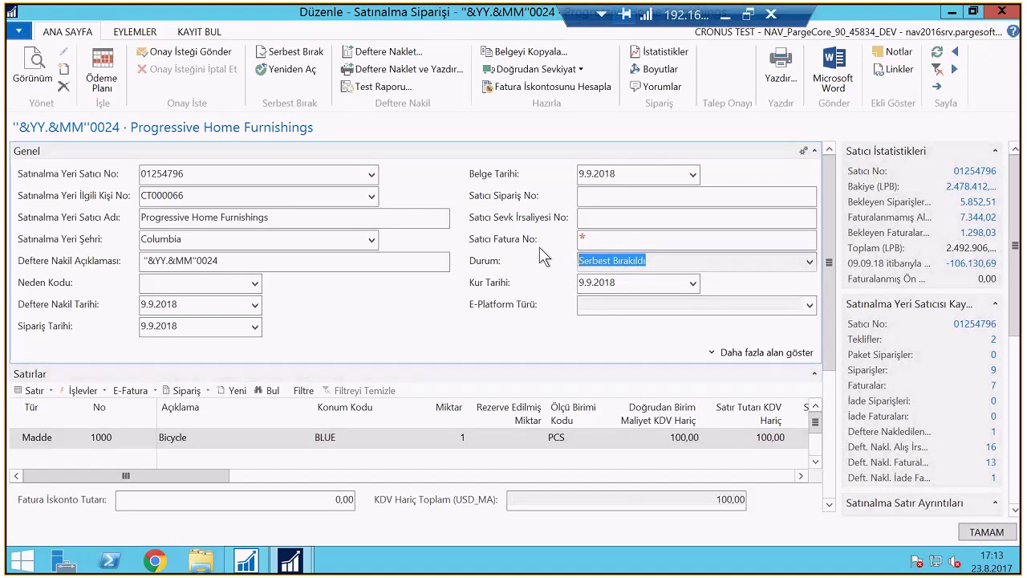
{"action": "left_click", "coordinate": [138, 32]}
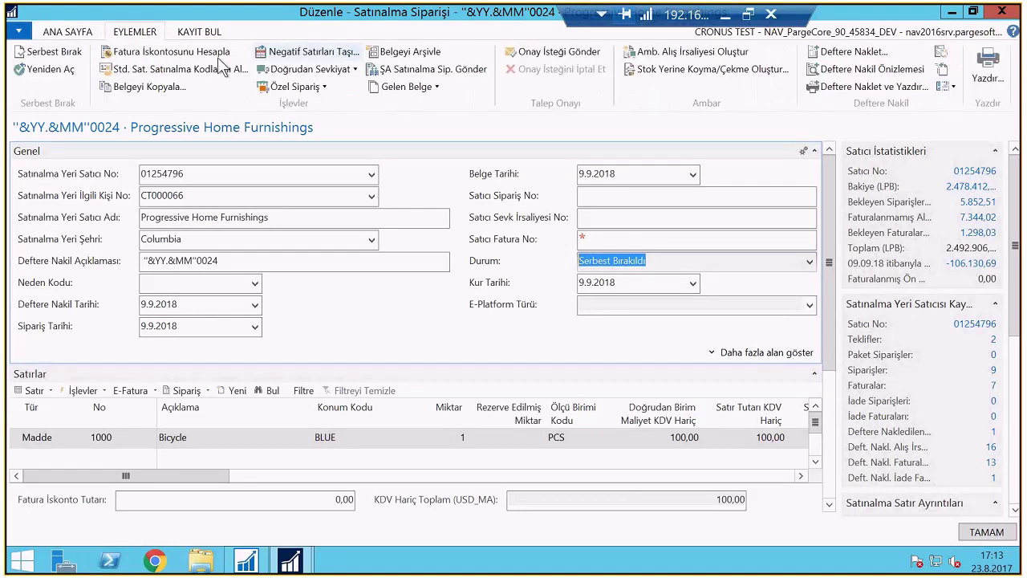
{"action": "left_click", "coordinate": [82, 32]}
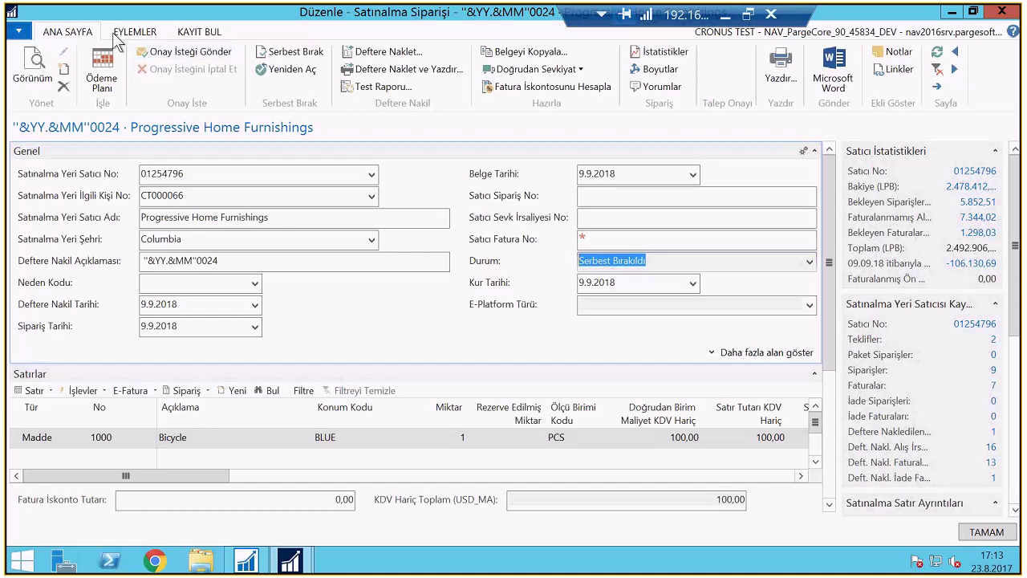
{"action": "left_click", "coordinate": [135, 32]}
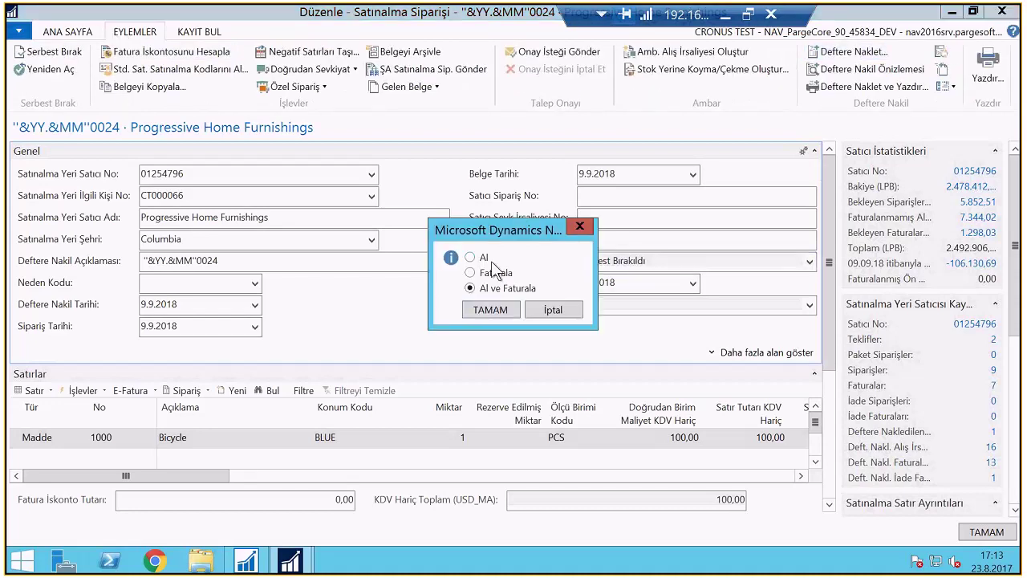
{"action": "left_click", "coordinate": [486, 258]}
{"action": "left_click", "coordinate": [483, 309]}
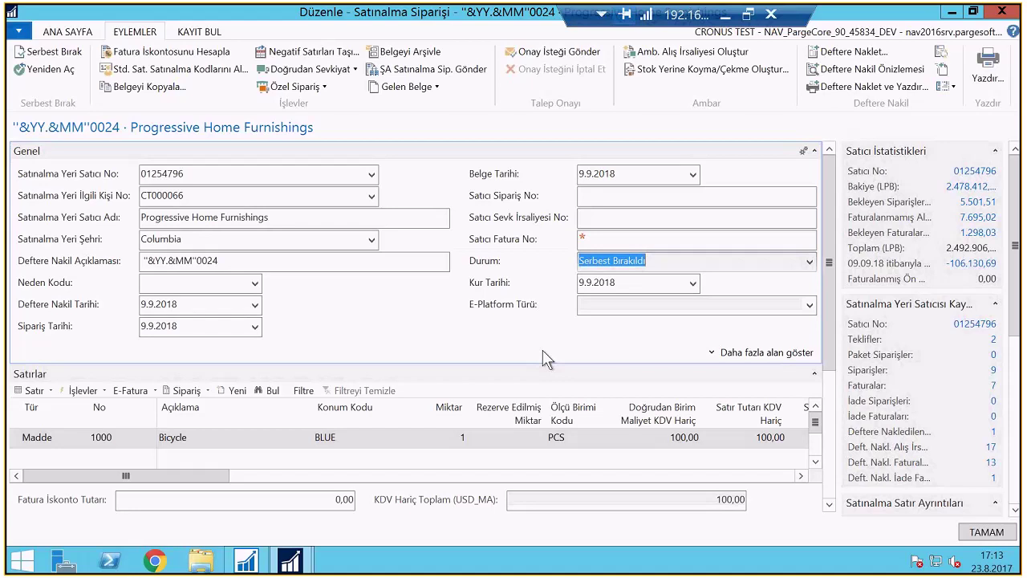
{"action": "key", "text": "Escape"}
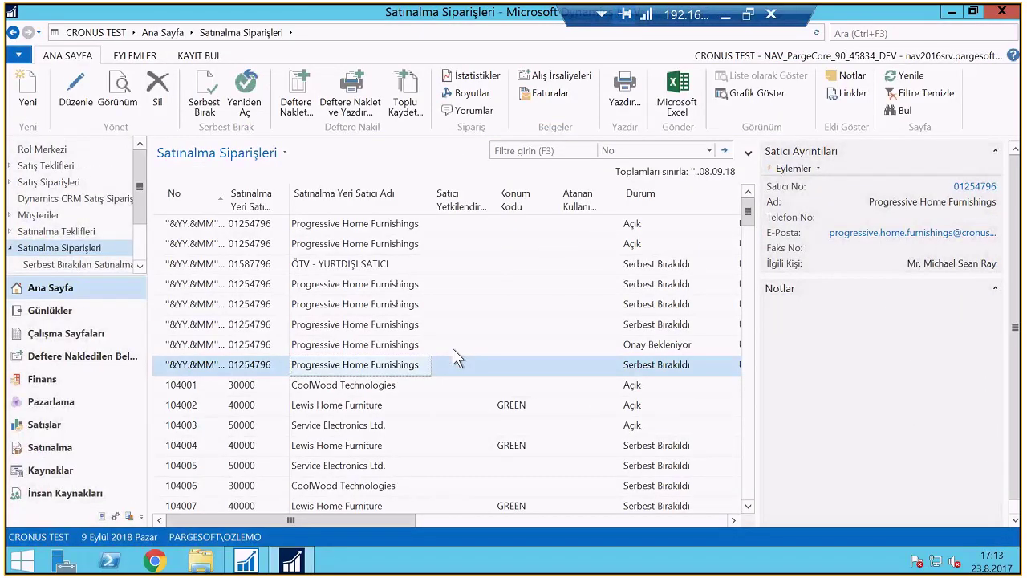
{"action": "double_click", "coordinate": [453, 349]}
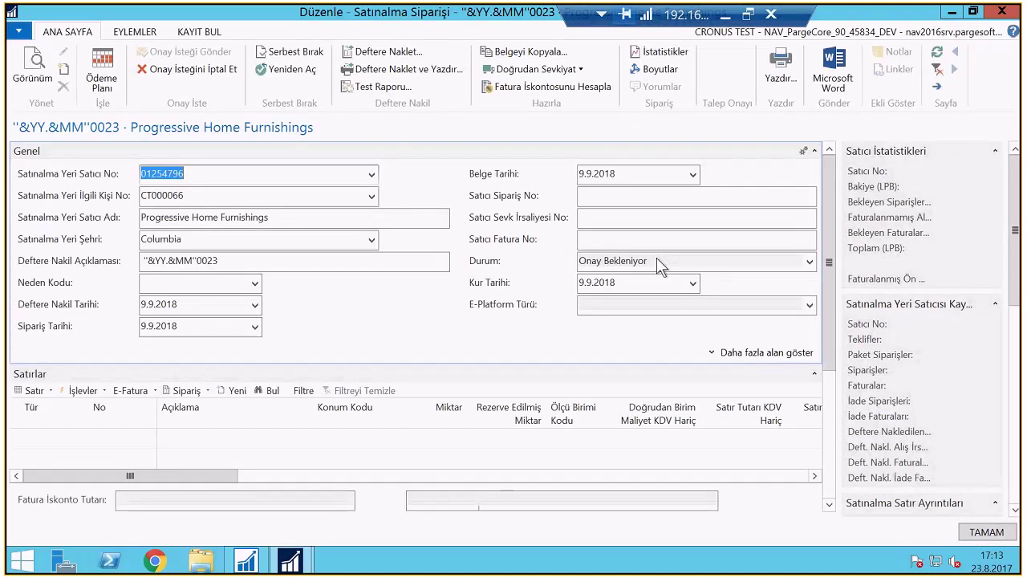
{"action": "left_click", "coordinate": [656, 261]}
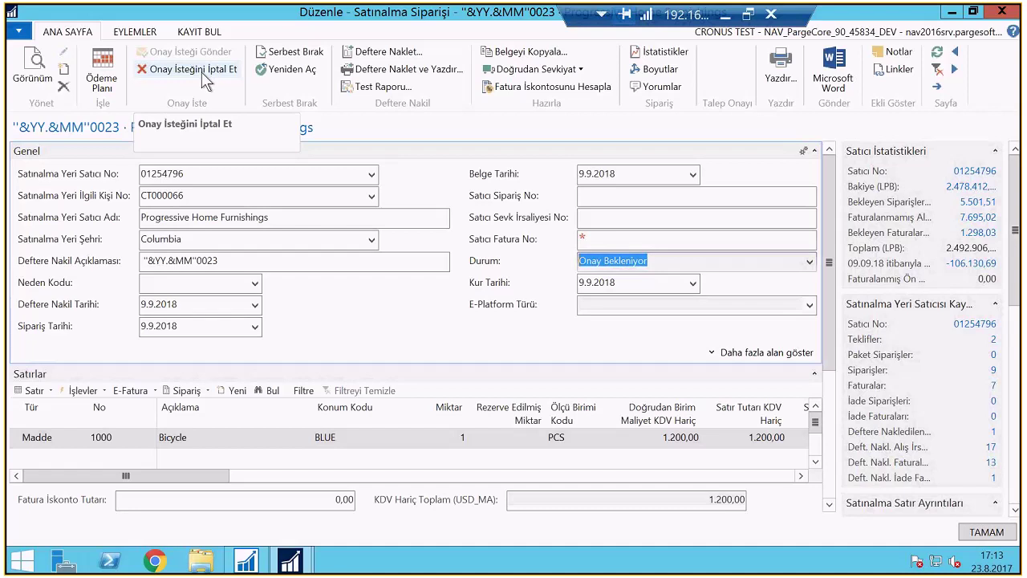
{"action": "key", "text": "Escape"}
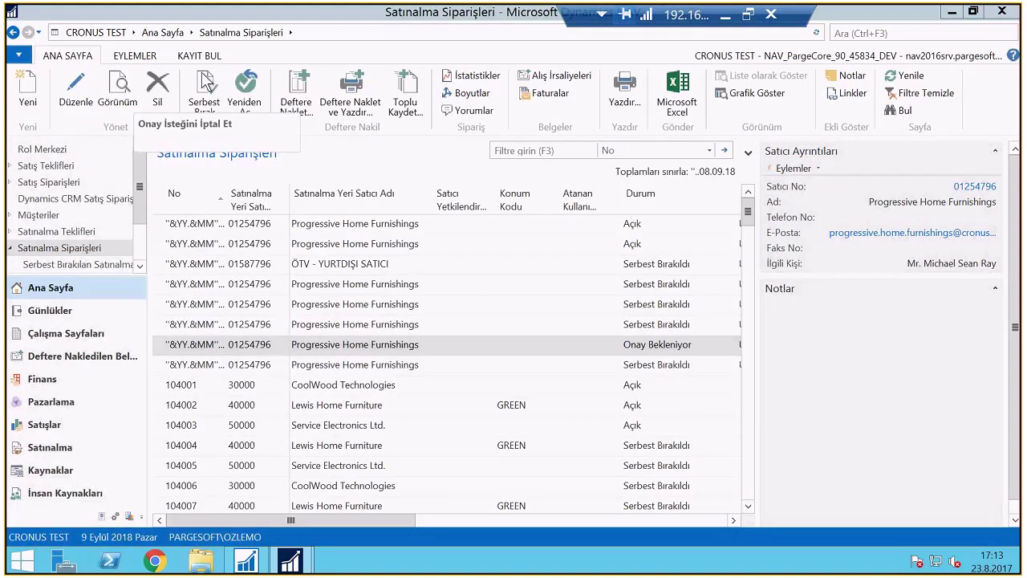
Search 'İş Akışı', then open the Satınalma Belgeleri 1001..5000 purchase order approval workflow from İş Akışları
{"action": "left_click", "coordinate": [895, 32]}
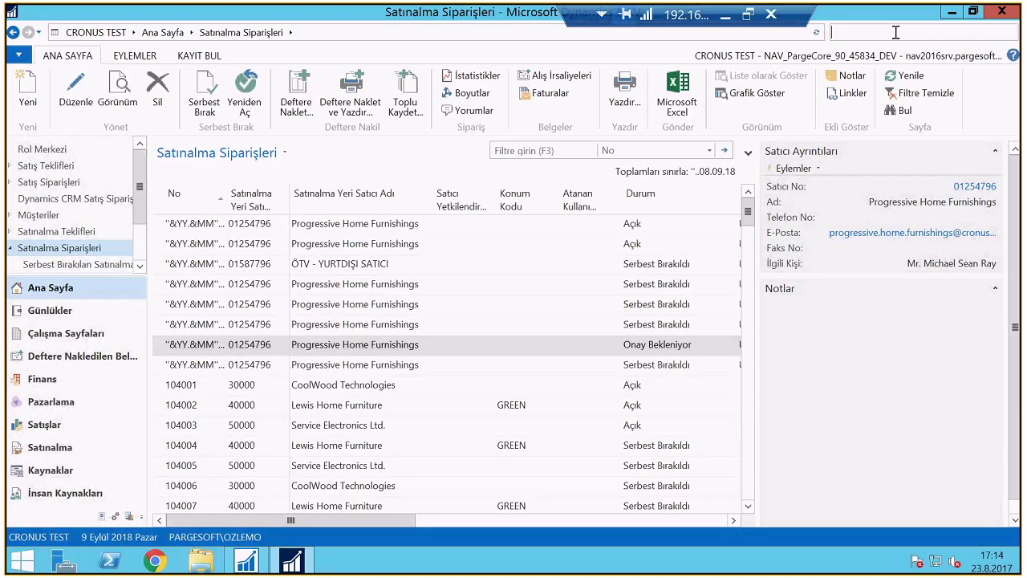
{"action": "type", "text": "İş Akışı"}
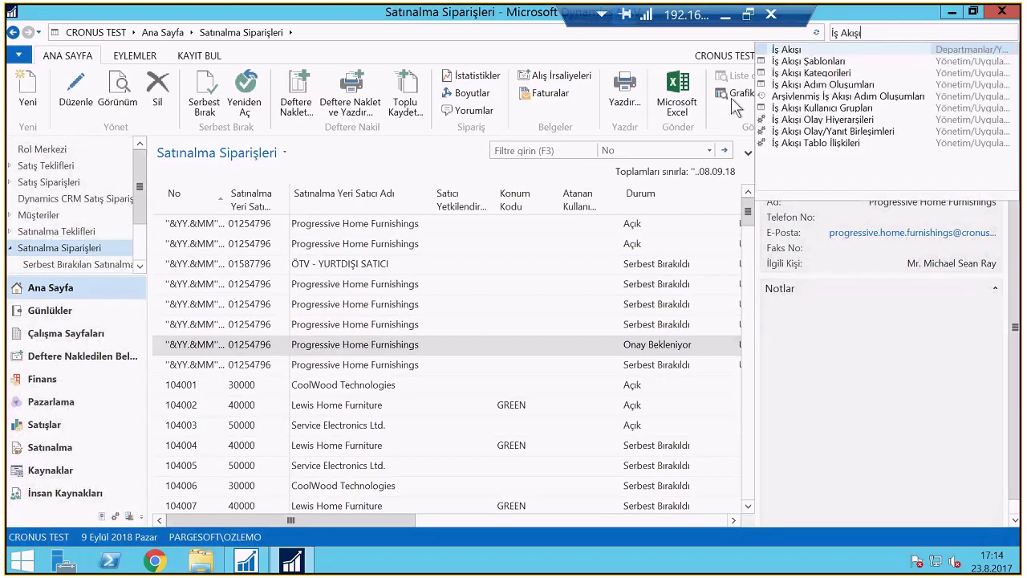
{"action": "key", "text": "Return"}
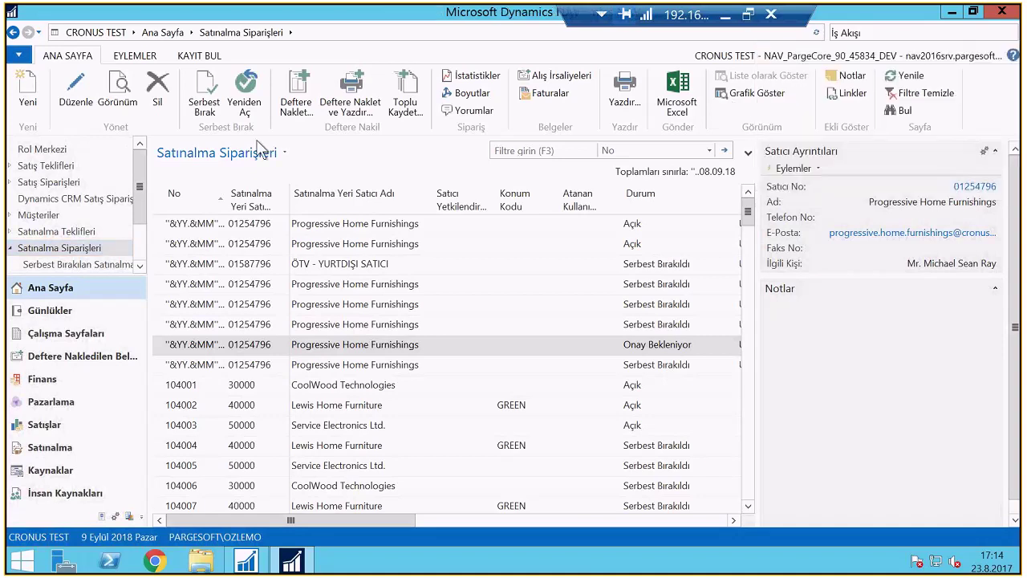
{"action": "left_click", "coordinate": [197, 127]}
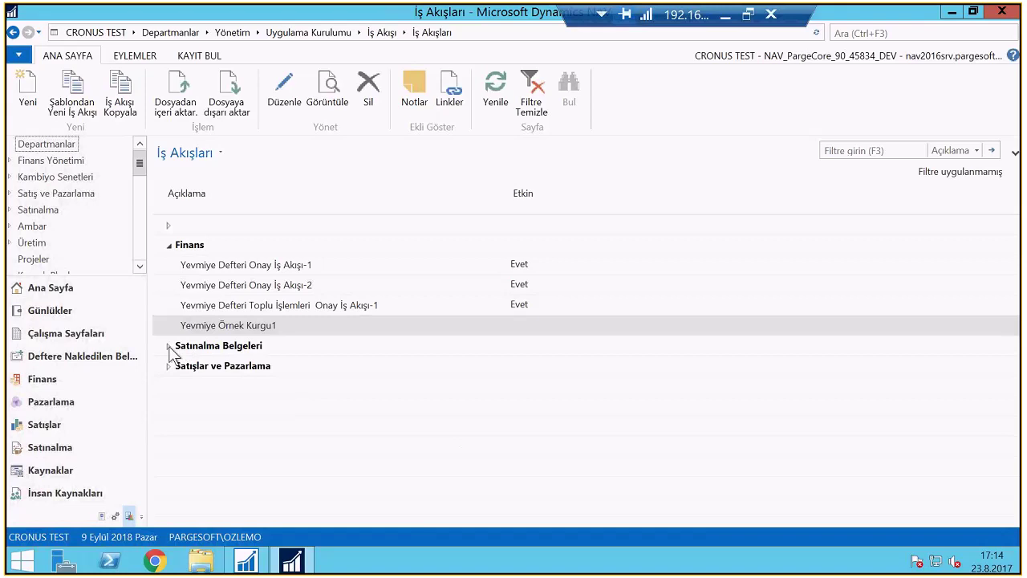
{"action": "left_click", "coordinate": [169, 346]}
{"action": "left_click", "coordinate": [305, 426]}
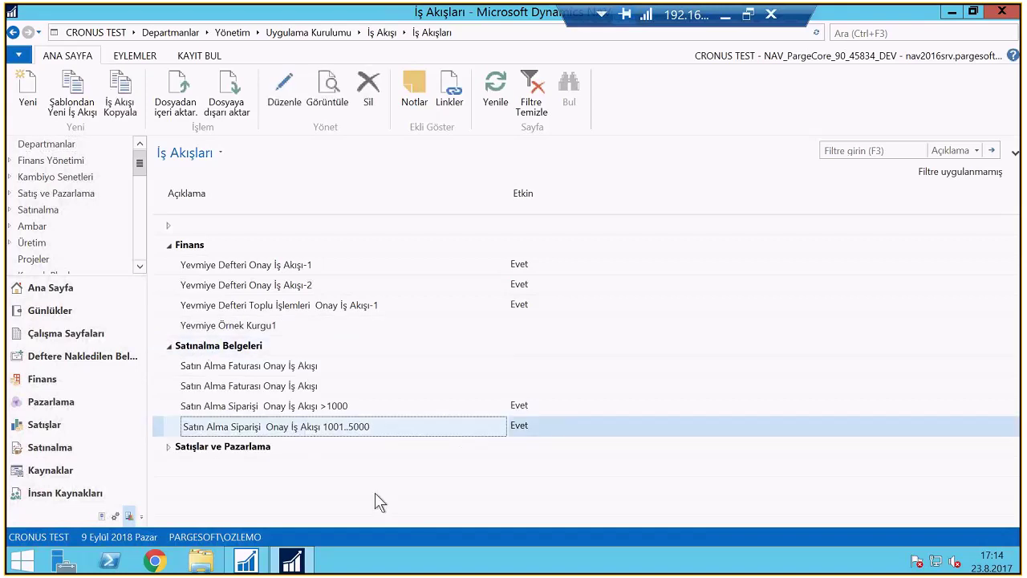
{"action": "double_click", "coordinate": [358, 433]}
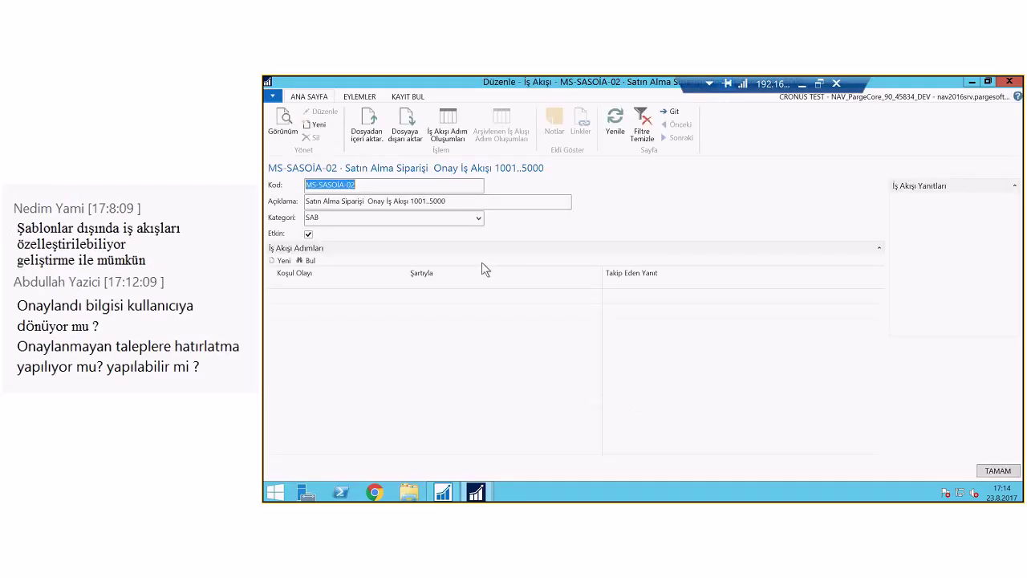
Review the approval-request event conditions: Belge Türü Sipariş, Durum Açık, Tutar 1.001..5.000
{"action": "left_click", "coordinate": [581, 300]}
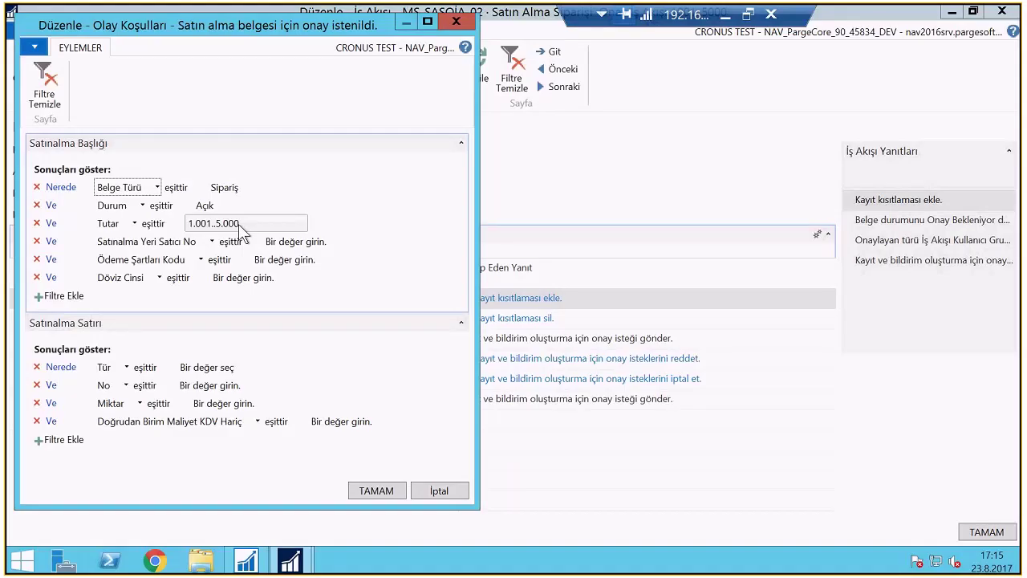
{"action": "left_click", "coordinate": [703, 572]}
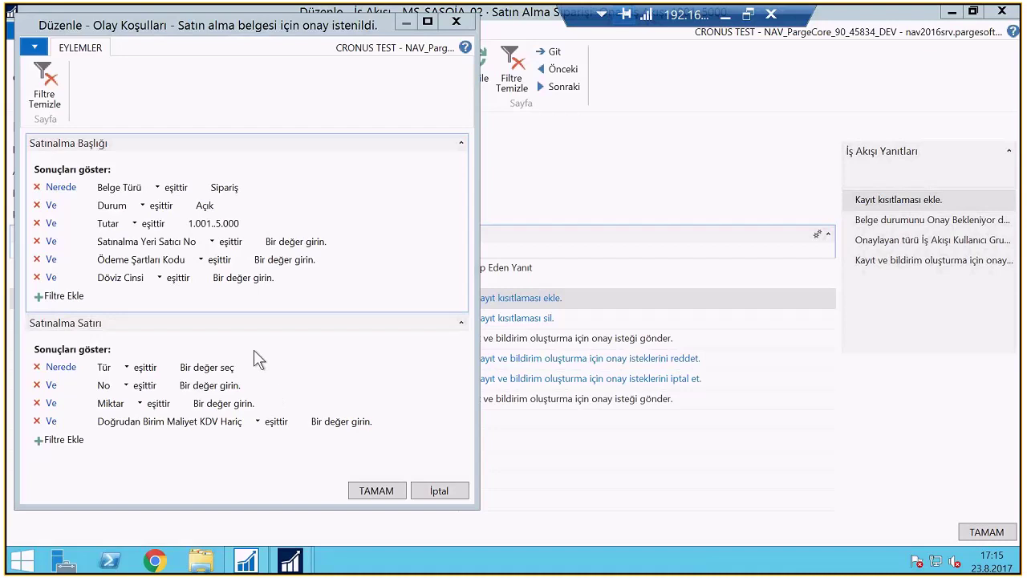
{"action": "left_click", "coordinate": [372, 493]}
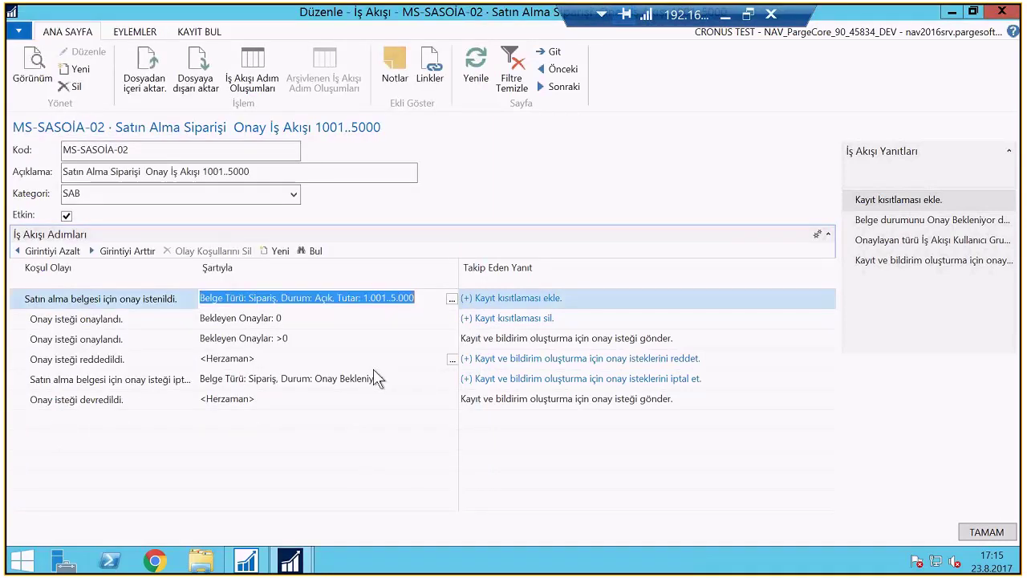
Inspect the first step's approver response and the SAS1001..5000 workflow user group members
{"action": "left_click", "coordinate": [632, 297]}
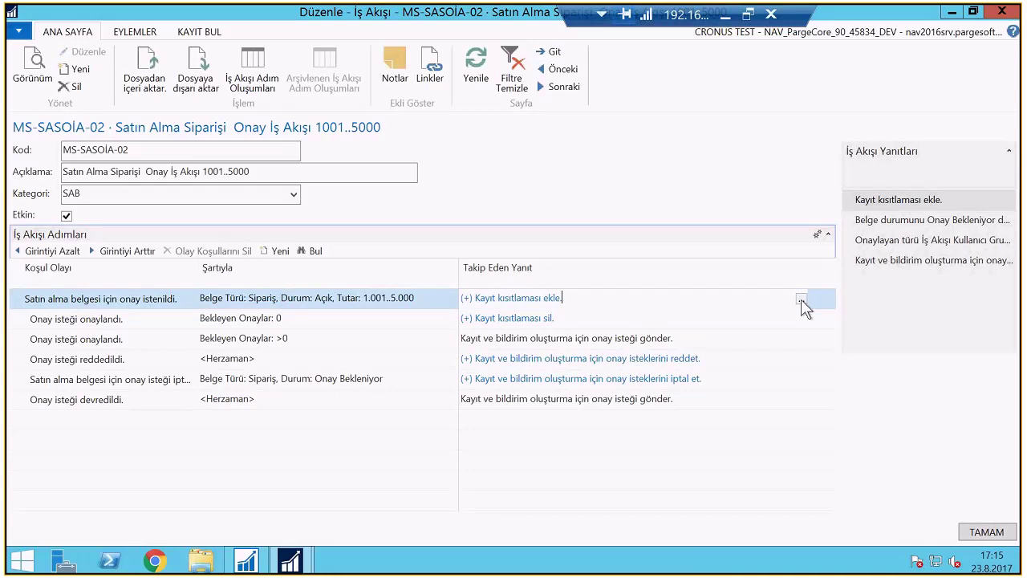
{"action": "left_click", "coordinate": [801, 300]}
{"action": "left_click", "coordinate": [154, 133]}
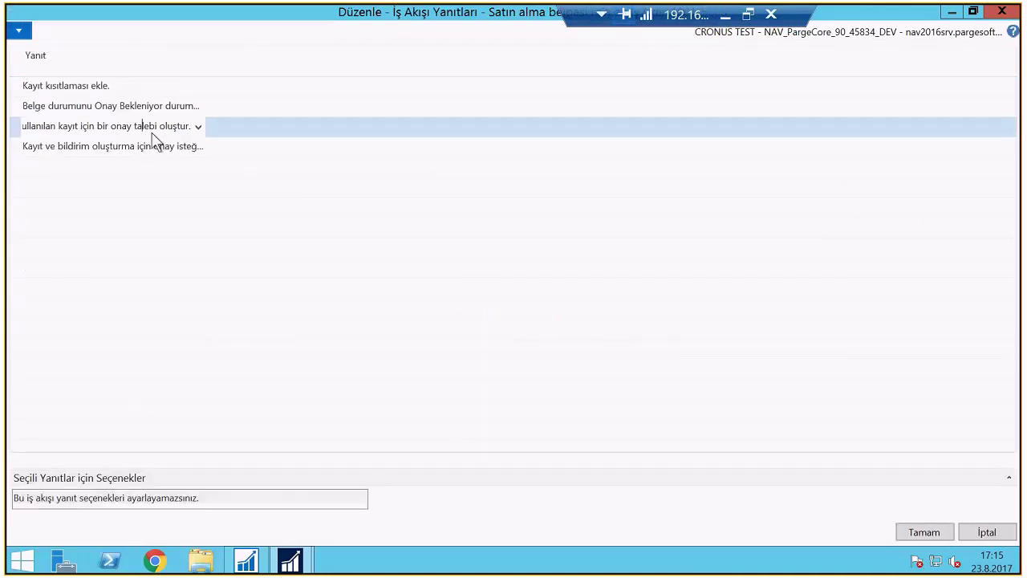
{"action": "left_click", "coordinate": [377, 482]}
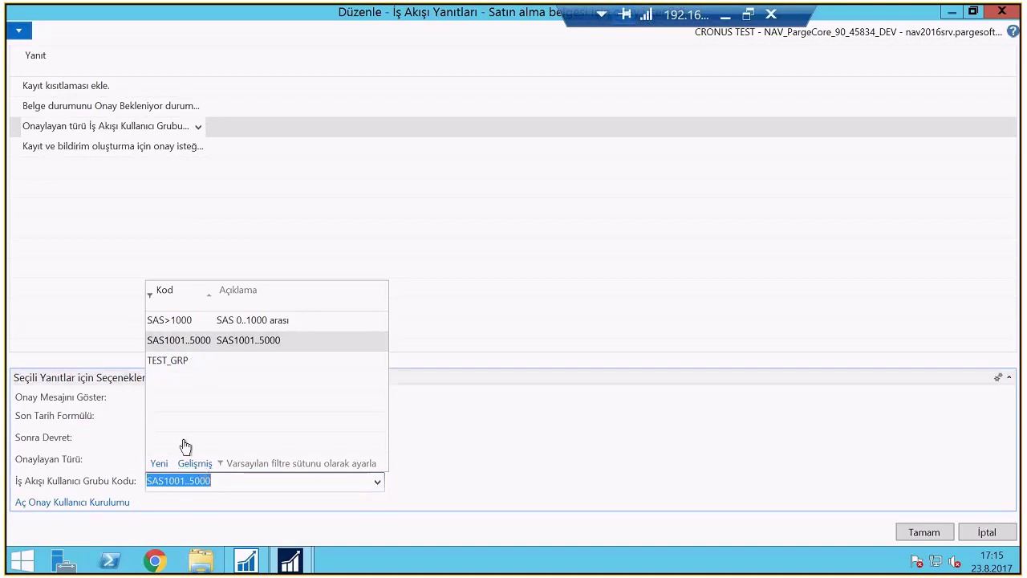
{"action": "left_click", "coordinate": [195, 462]}
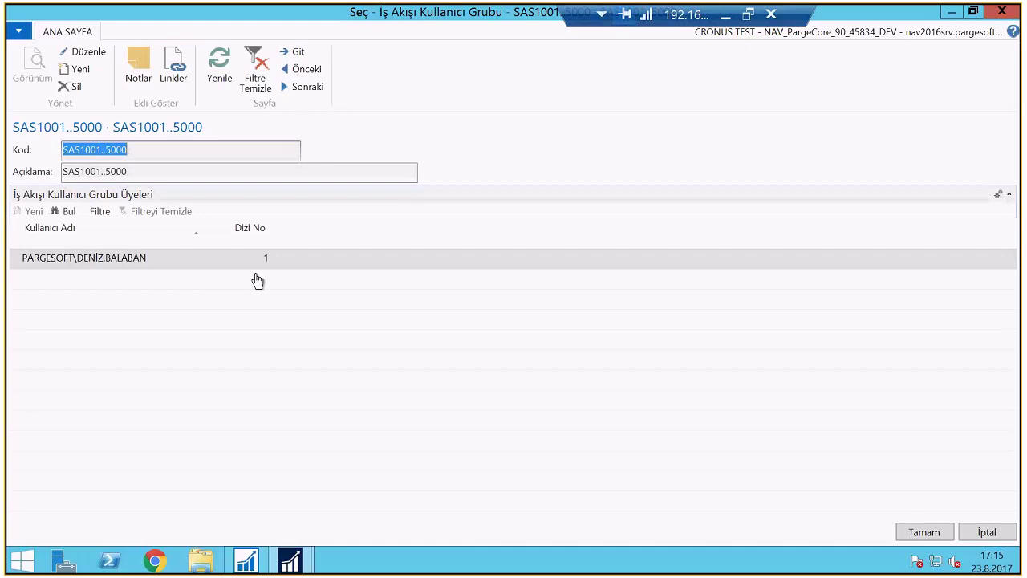
Close the user group lookup, the İş Akışı Yanıtları dialog and the workflow card
{"action": "key", "text": "Return"}
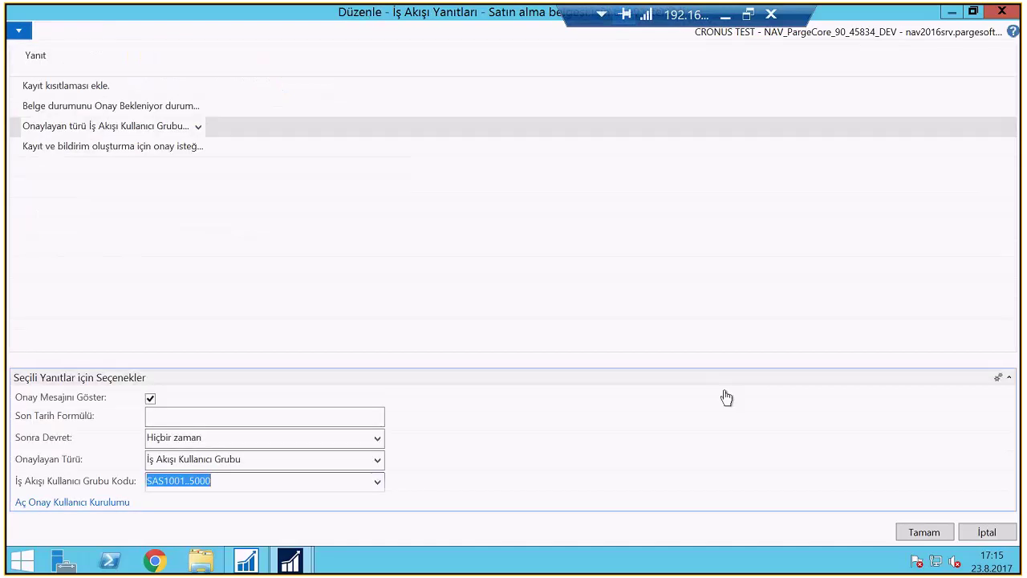
{"action": "key", "text": "Delete"}
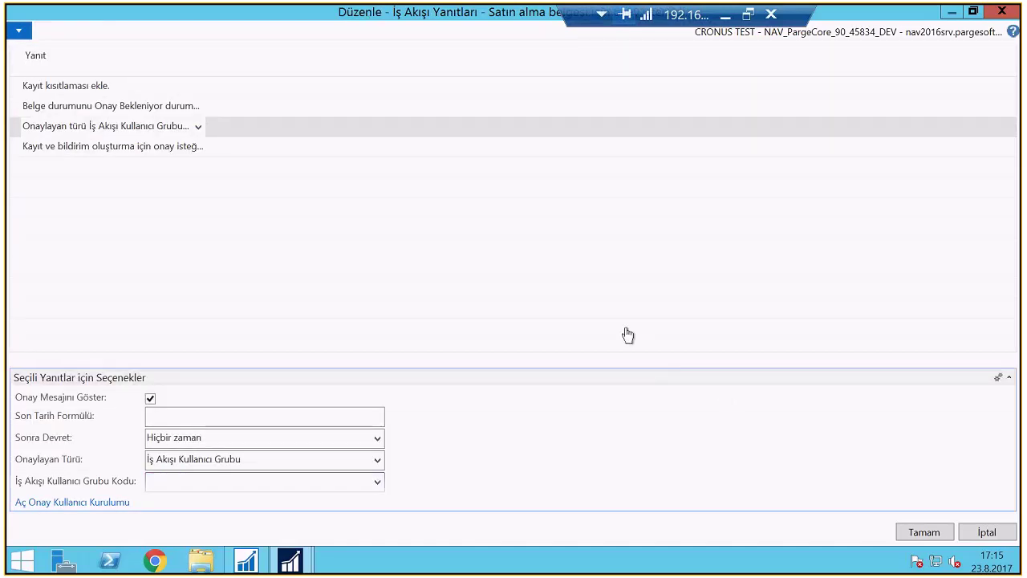
{"action": "key", "text": "Escape"}
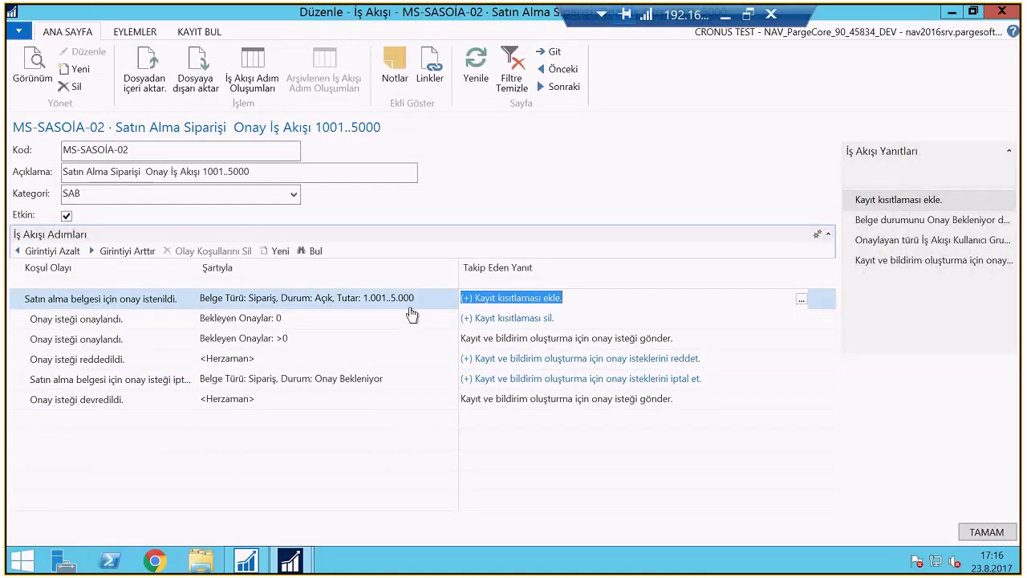
{"action": "key", "text": "Escape"}
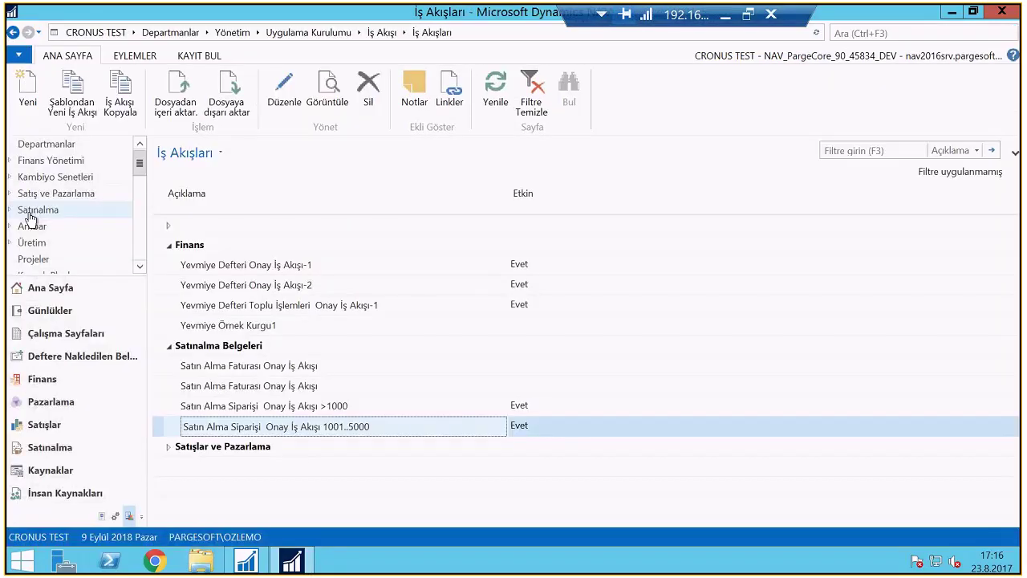
Create a new purchase order in Satınalma Siparişleri for vendor Progressive Home Furnishings
{"action": "left_click", "coordinate": [29, 214]}
{"action": "left_click", "coordinate": [218, 153]}
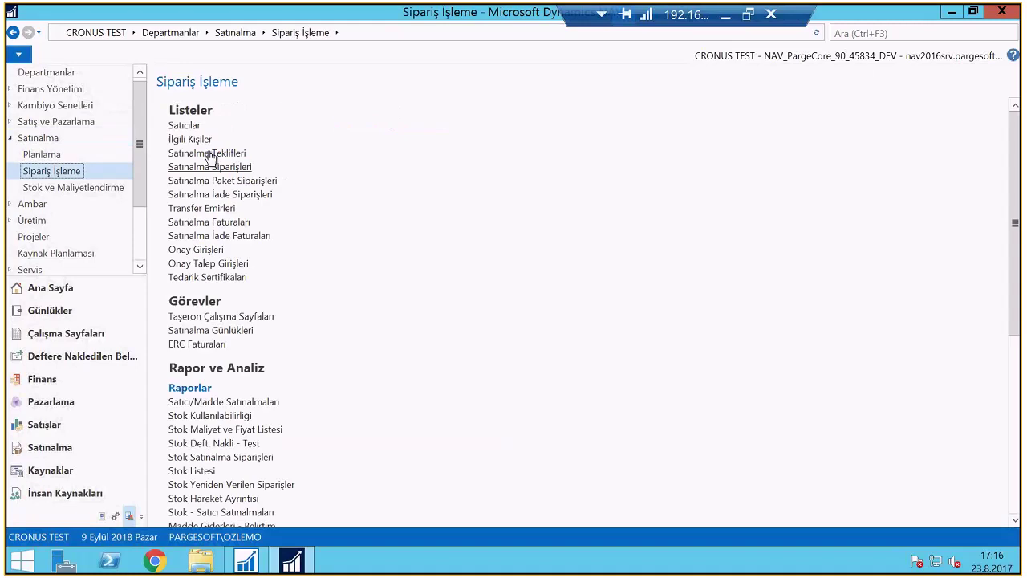
{"action": "left_click", "coordinate": [212, 168]}
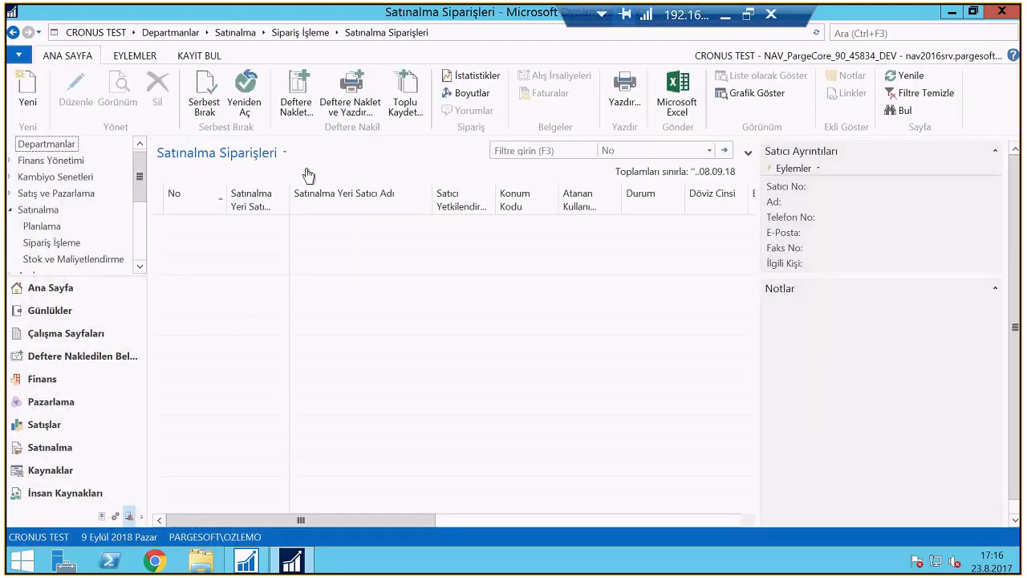
{"action": "key", "text": "ctrl+n"}
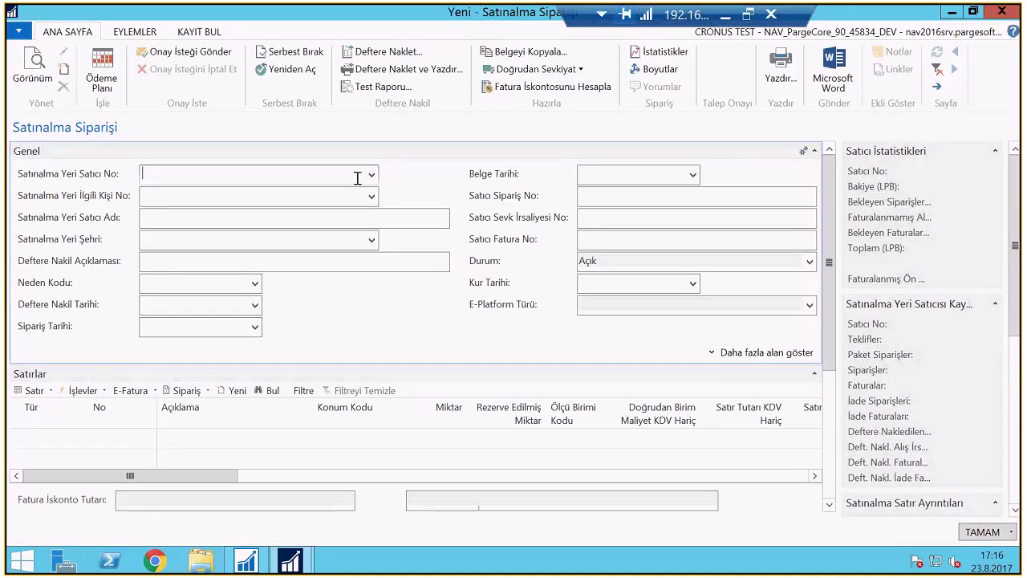
{"action": "left_click", "coordinate": [181, 196]}
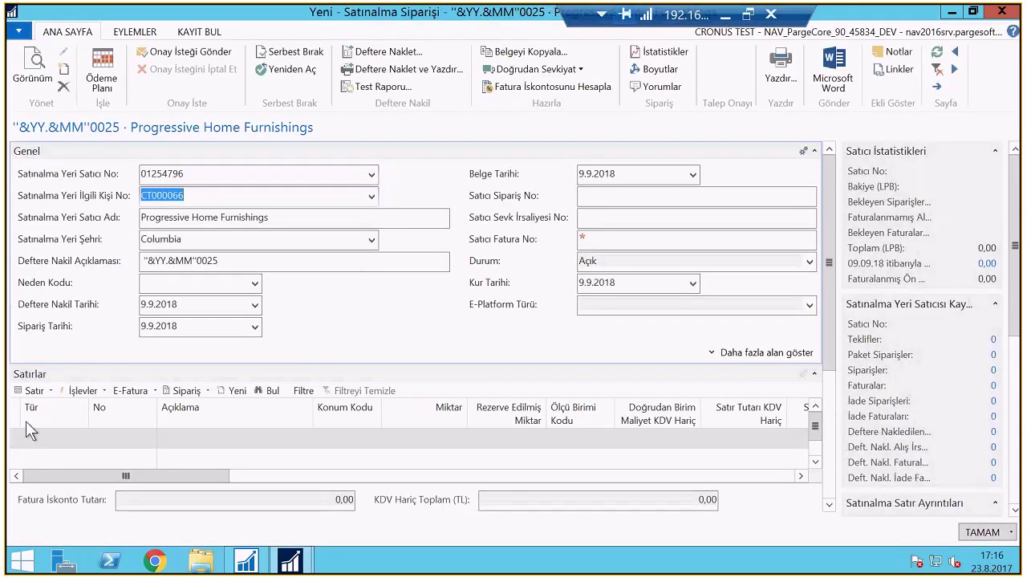
{"action": "left_click", "coordinate": [79, 438]}
{"action": "left_click", "coordinate": [79, 438]}
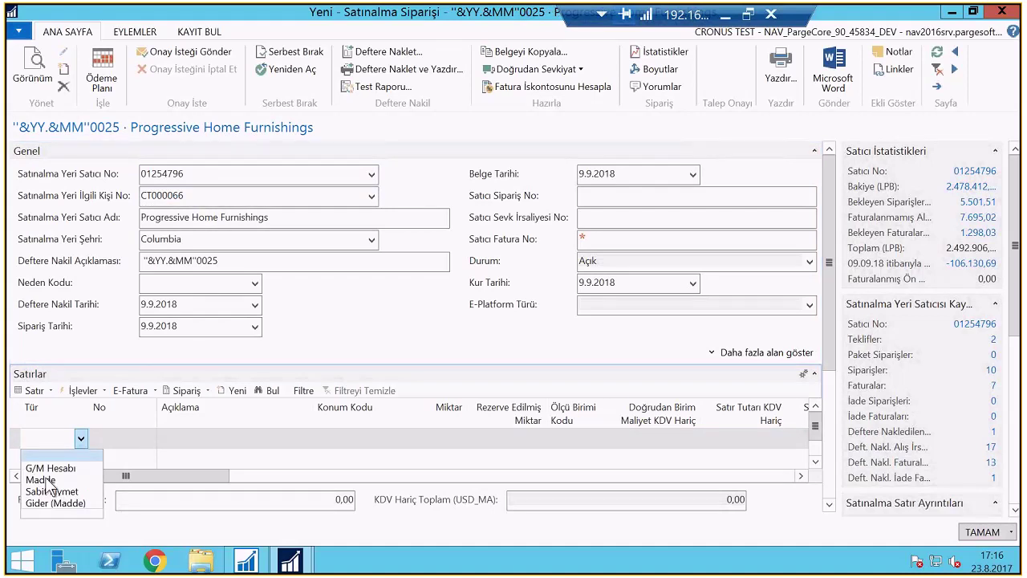
Add an item line: 10 of item 1000 Bicycle from location BLUE at unit cost 200
{"action": "left_click", "coordinate": [42, 480]}
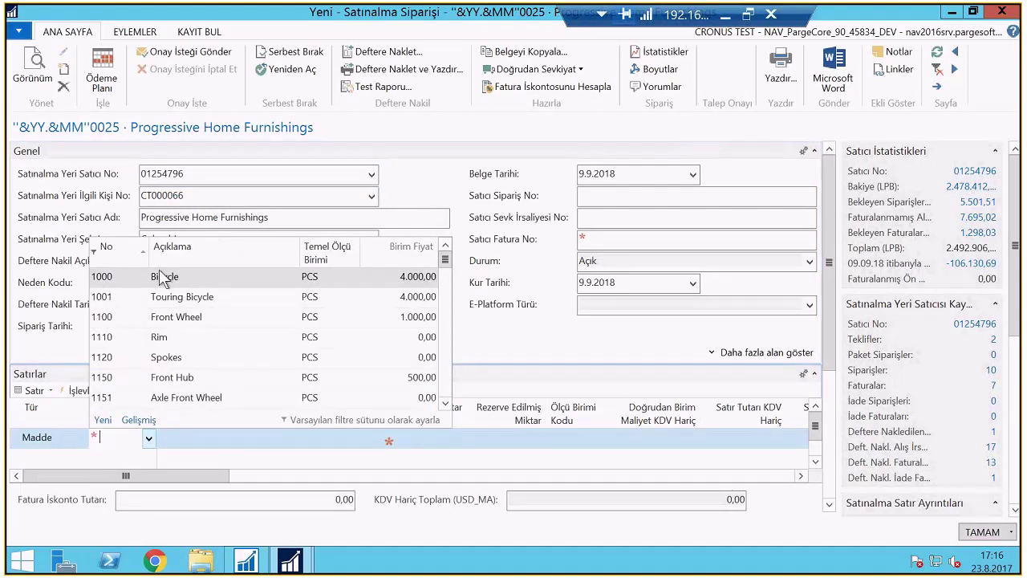
{"action": "left_click", "coordinate": [161, 339]}
{"action": "left_click", "coordinate": [363, 435]}
{"action": "type", "text": "blue"}
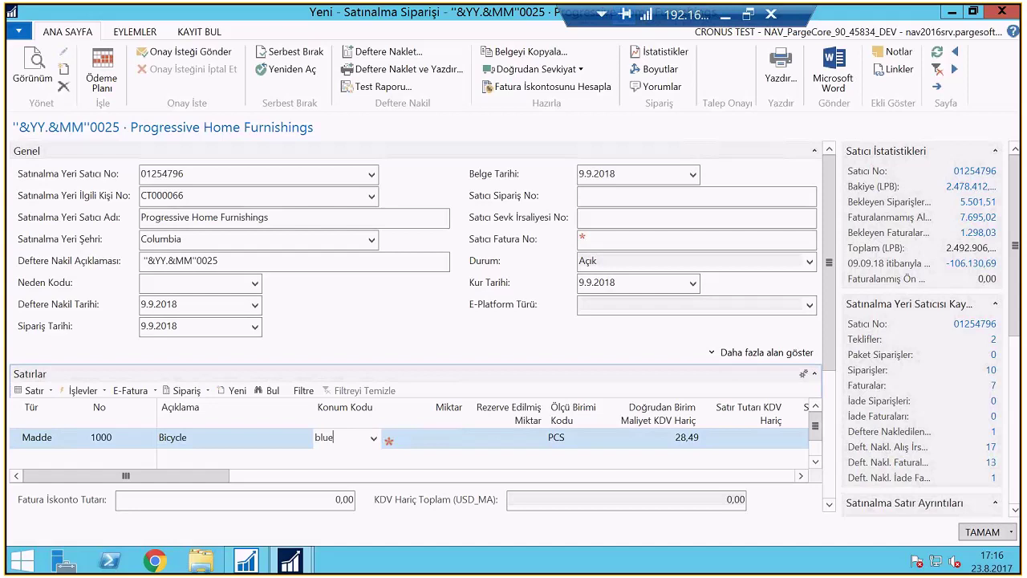
{"action": "key", "text": "Tab"}
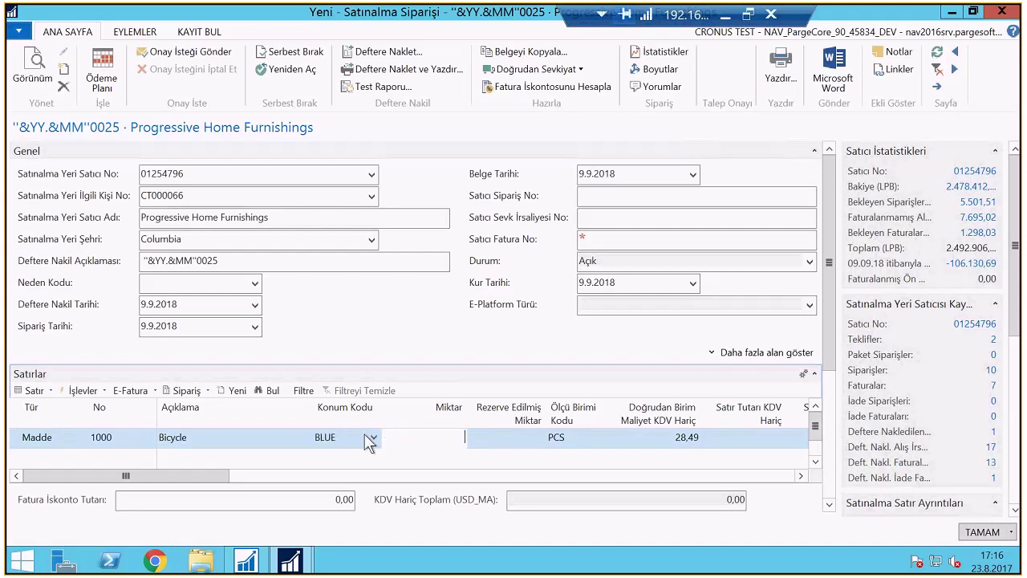
{"action": "type", "text": "10"}
{"action": "key", "text": "Tab"}
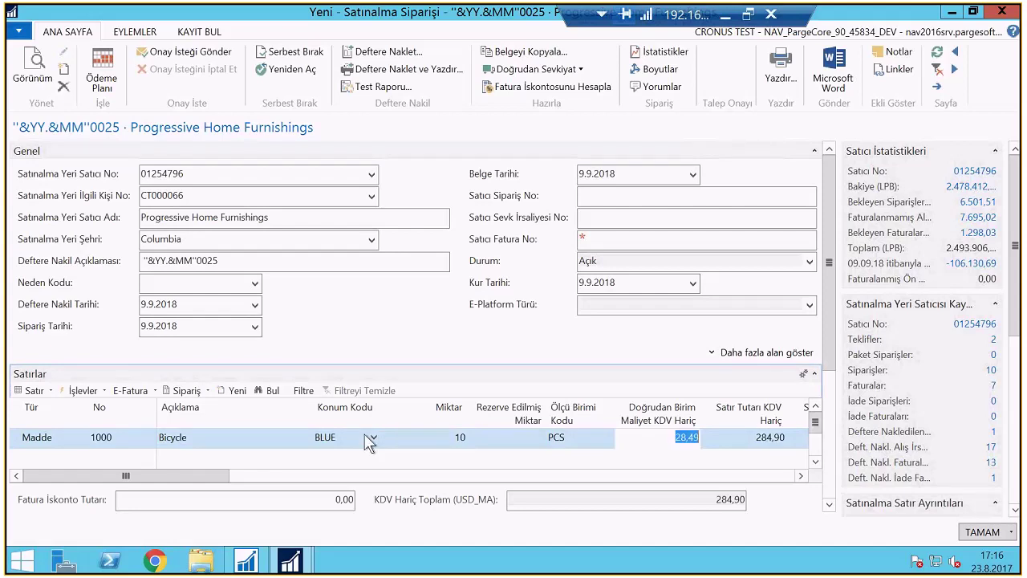
{"action": "type", "text": "200"}
{"action": "key", "text": "Tab"}
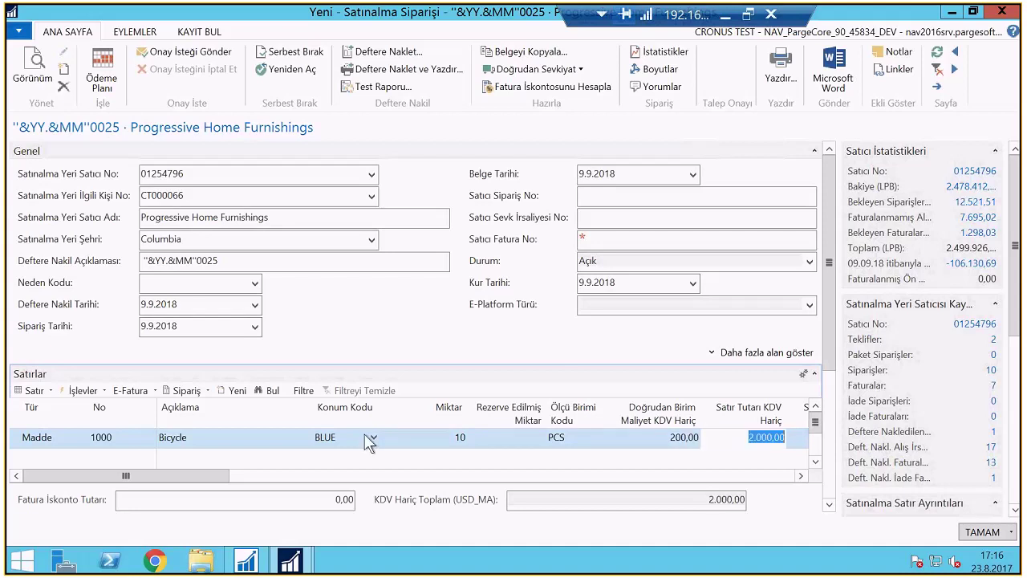
Check the order statistics, then change the line to quantity 1 at unit cost 2.500
{"action": "left_click", "coordinate": [674, 51]}
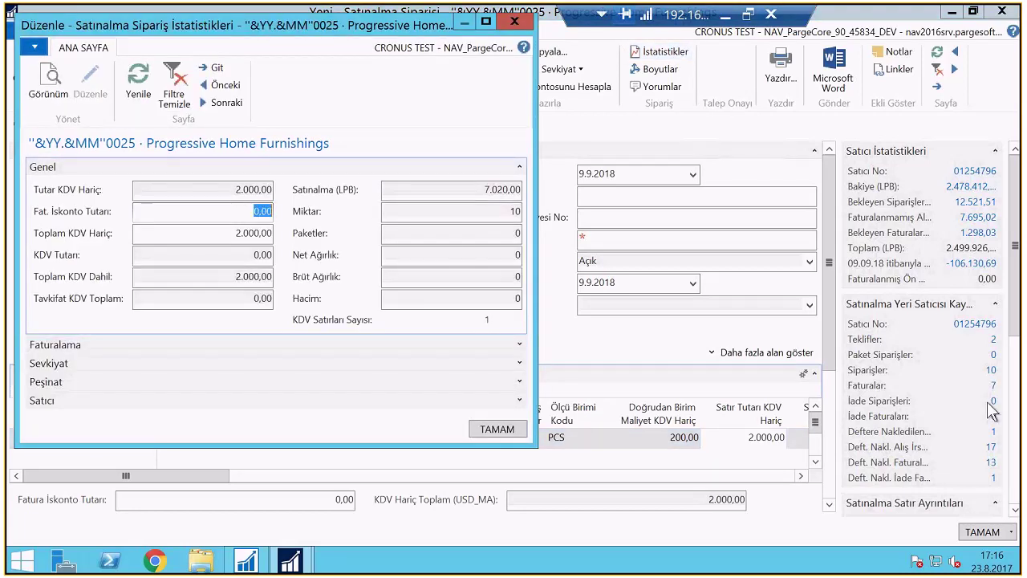
{"action": "key", "text": "Escape"}
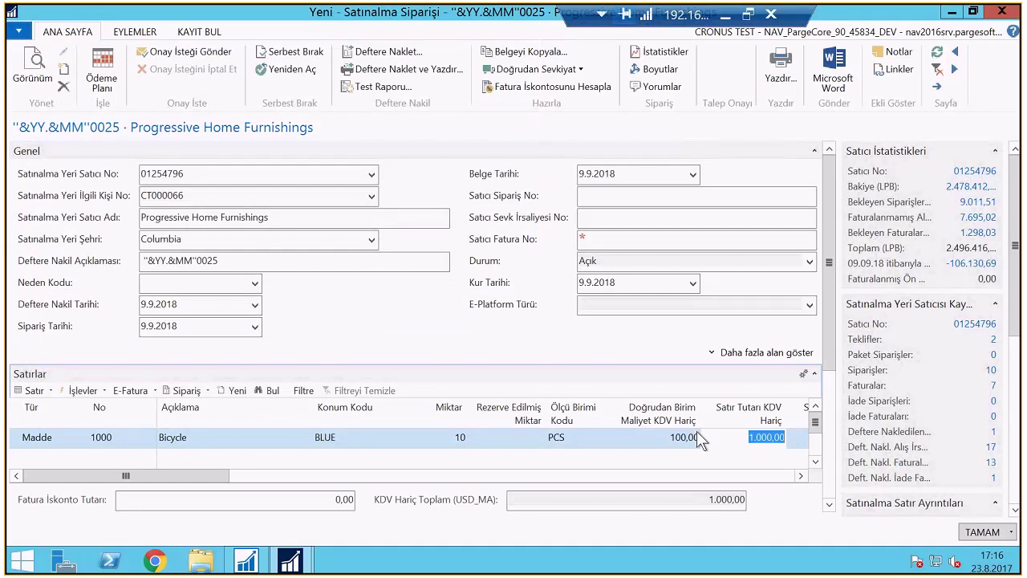
{"action": "left_click", "coordinate": [662, 53]}
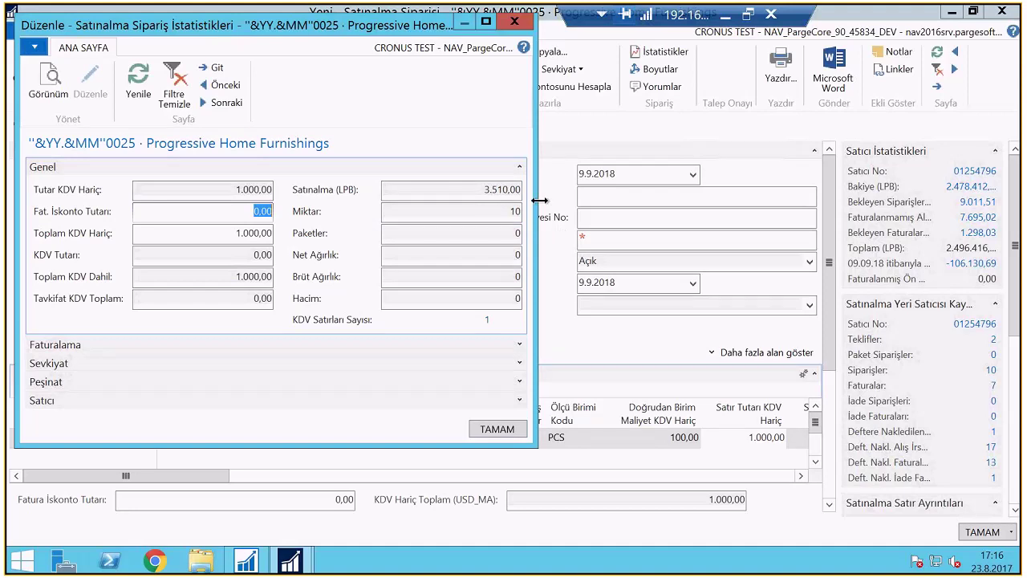
{"action": "left_click", "coordinate": [497, 428]}
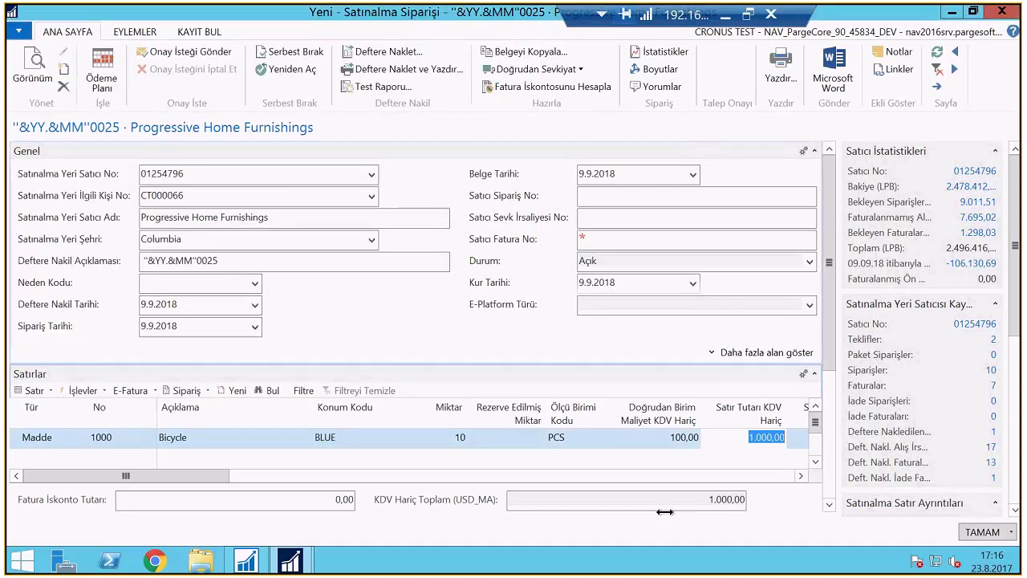
{"action": "type", "text": "1"}
{"action": "key", "text": "Tab"}
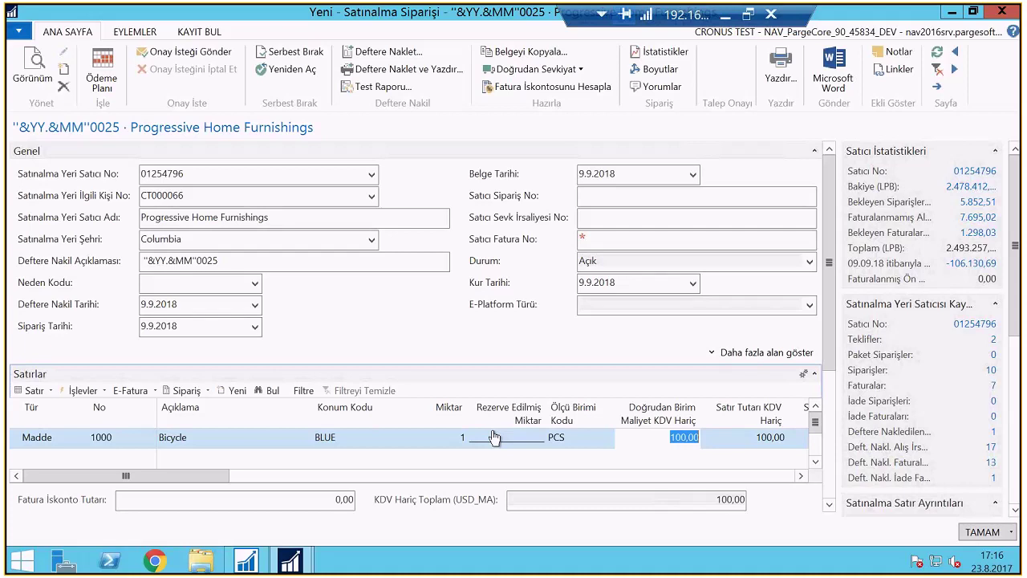
{"action": "type", "text": "2500"}
{"action": "key", "text": "Tab"}
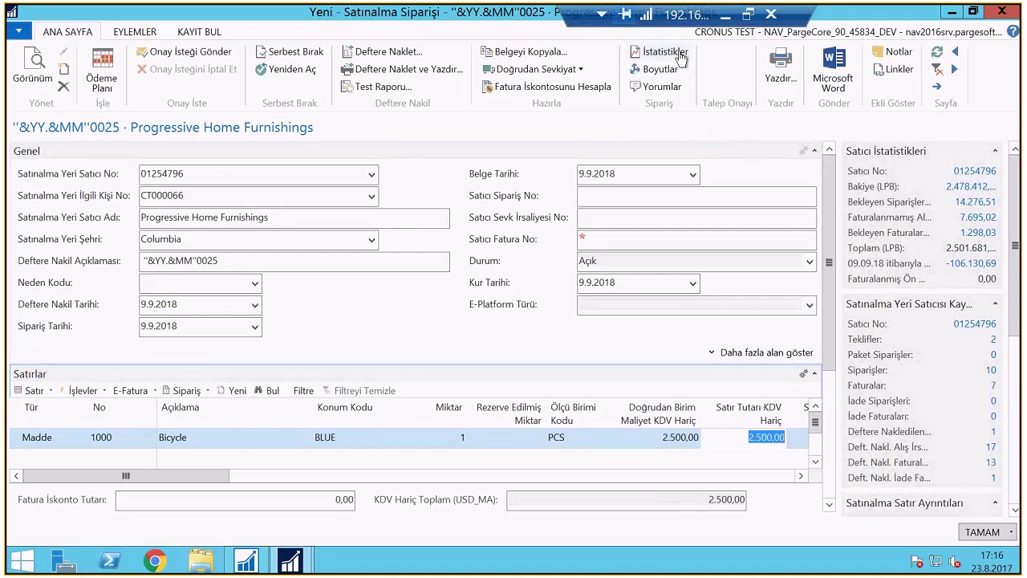
Lower the unit cost to 1.100 after rechecking statistics, then send the order for approval
{"action": "left_click", "coordinate": [661, 51]}
{"action": "key", "text": "Escape"}
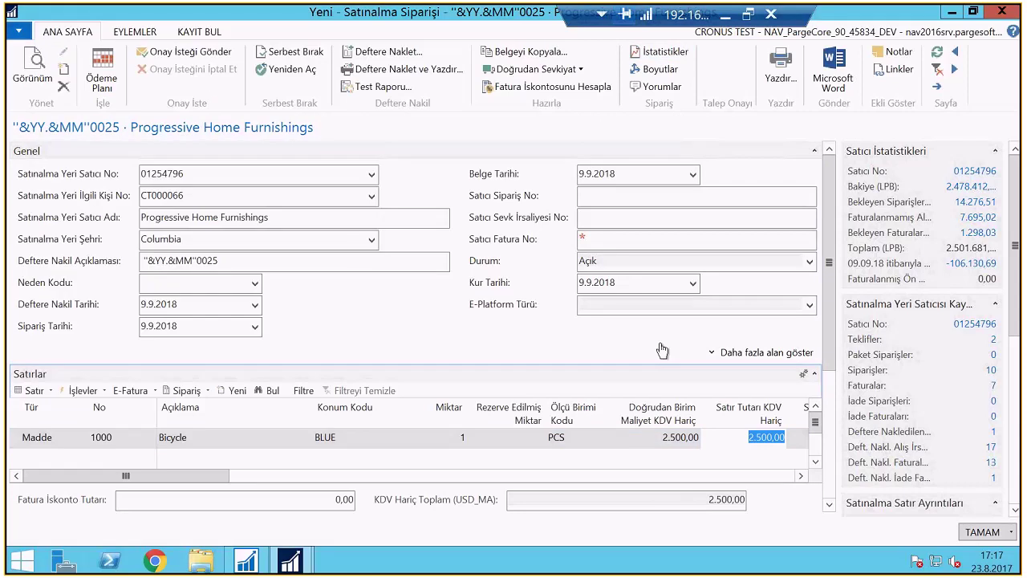
{"action": "key", "text": "shift+Tab"}
{"action": "type", "text": "1100"}
{"action": "key", "text": "Tab"}
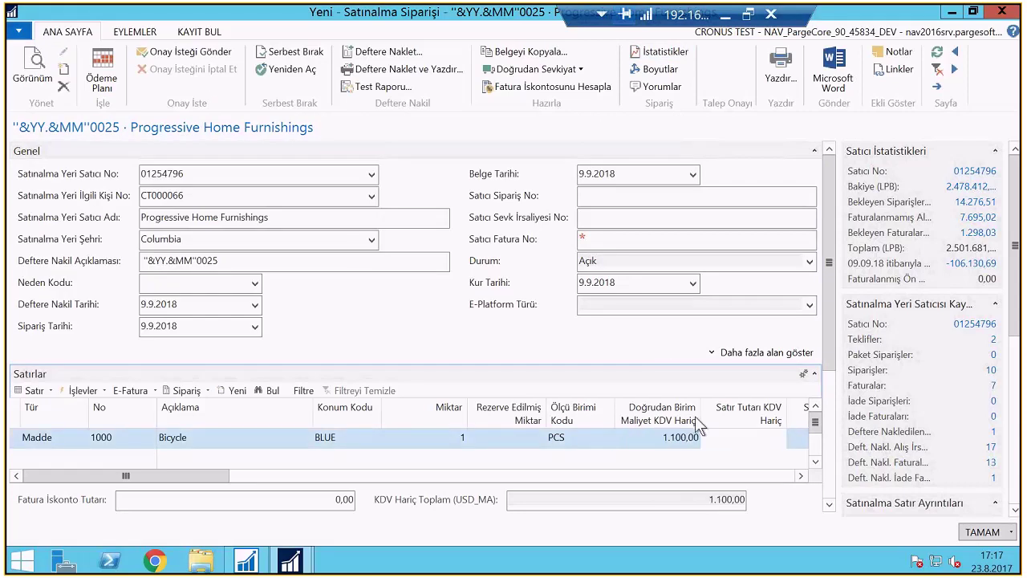
{"action": "key", "text": "F7"}
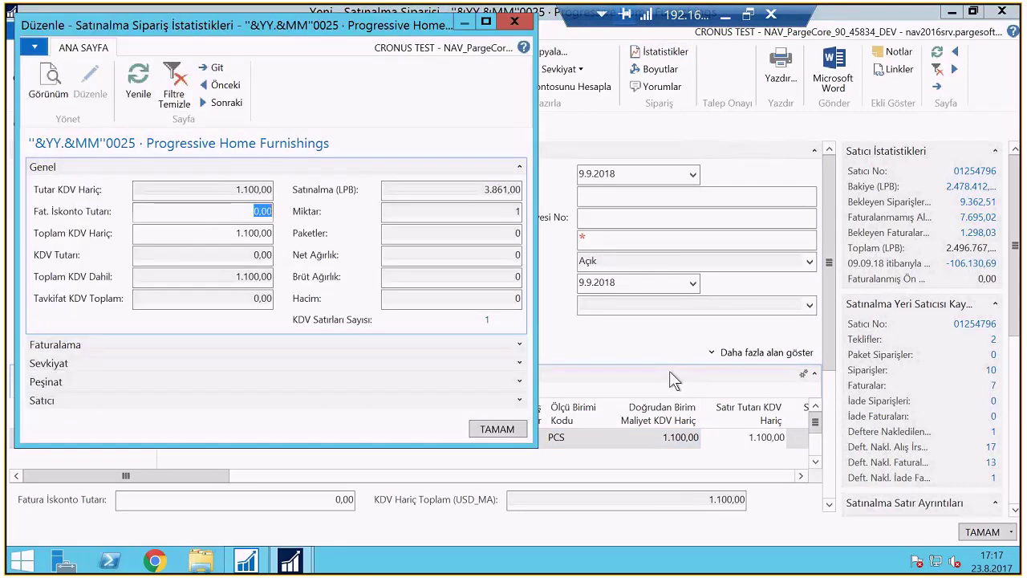
{"action": "key", "text": "Escape"}
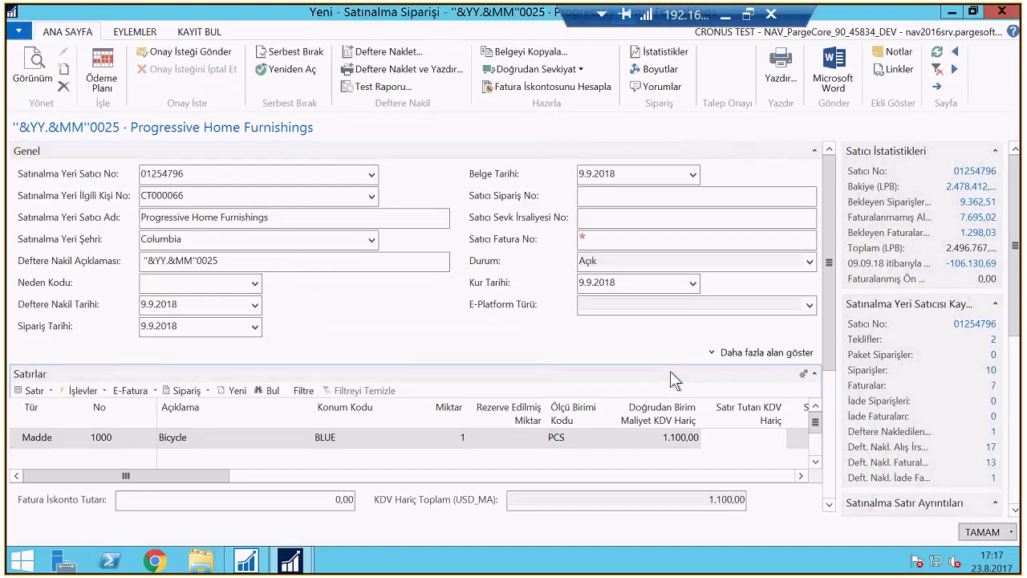
{"action": "left_click", "coordinate": [672, 378]}
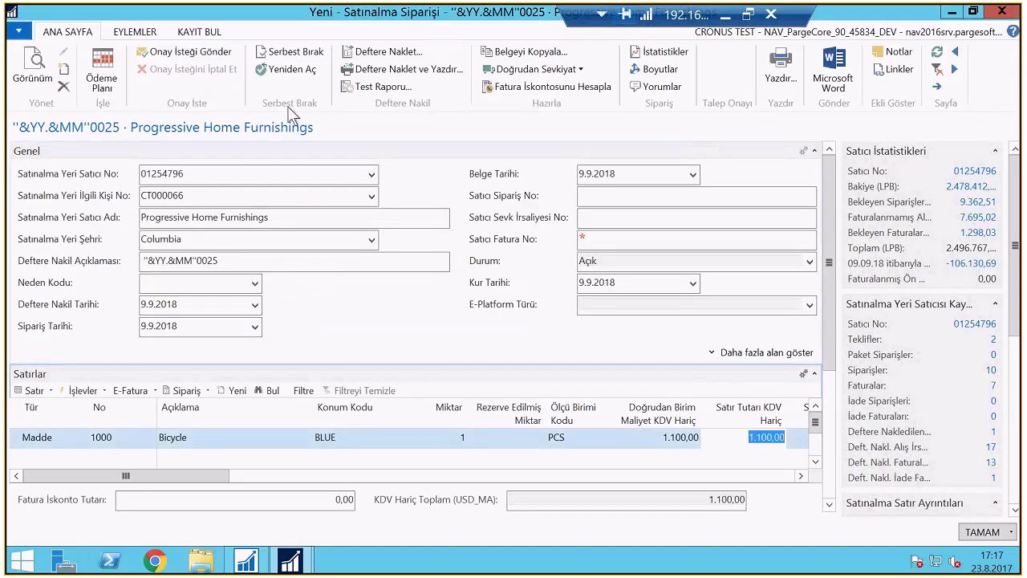
{"action": "left_click", "coordinate": [640, 292]}
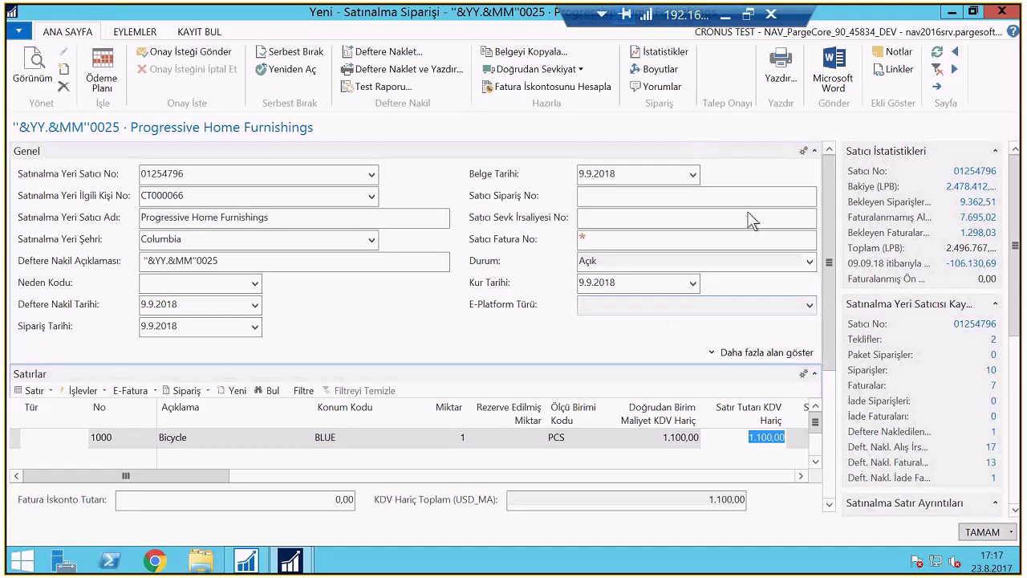
{"action": "left_click", "coordinate": [175, 56]}
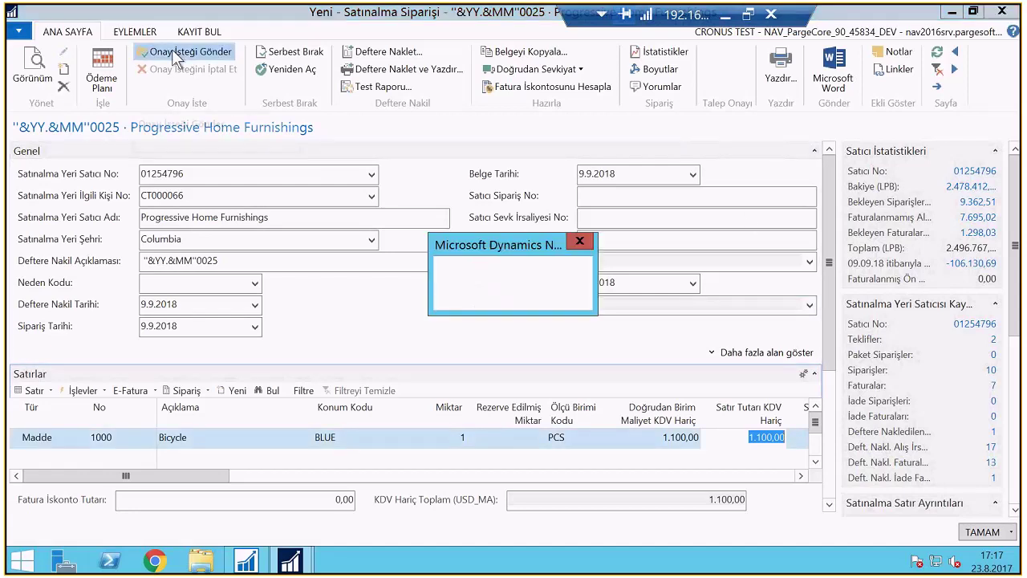
Review the order's approval entries and comments, then open the order from the entry
{"action": "left_click", "coordinate": [553, 295]}
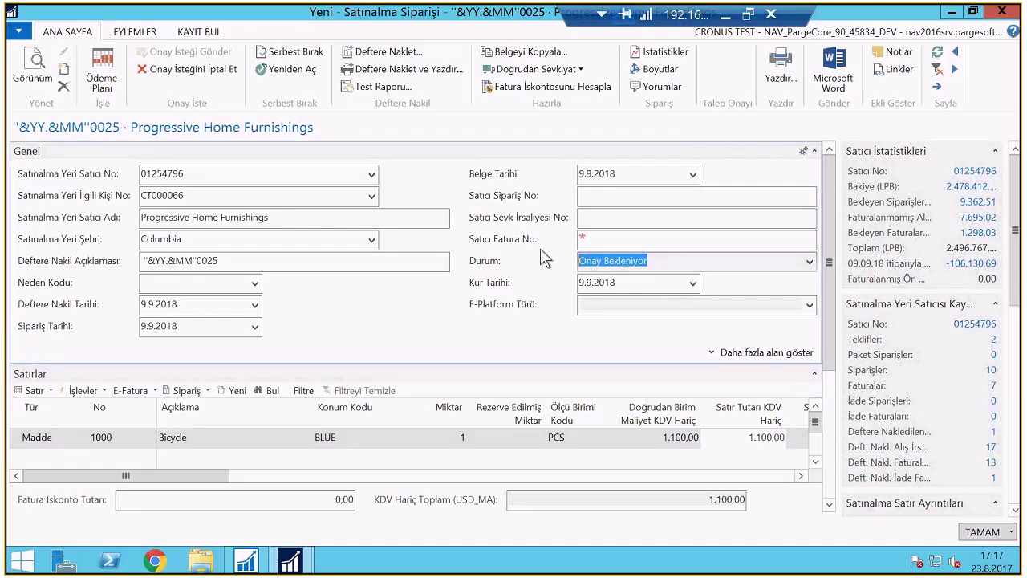
{"action": "left_click", "coordinate": [201, 31]}
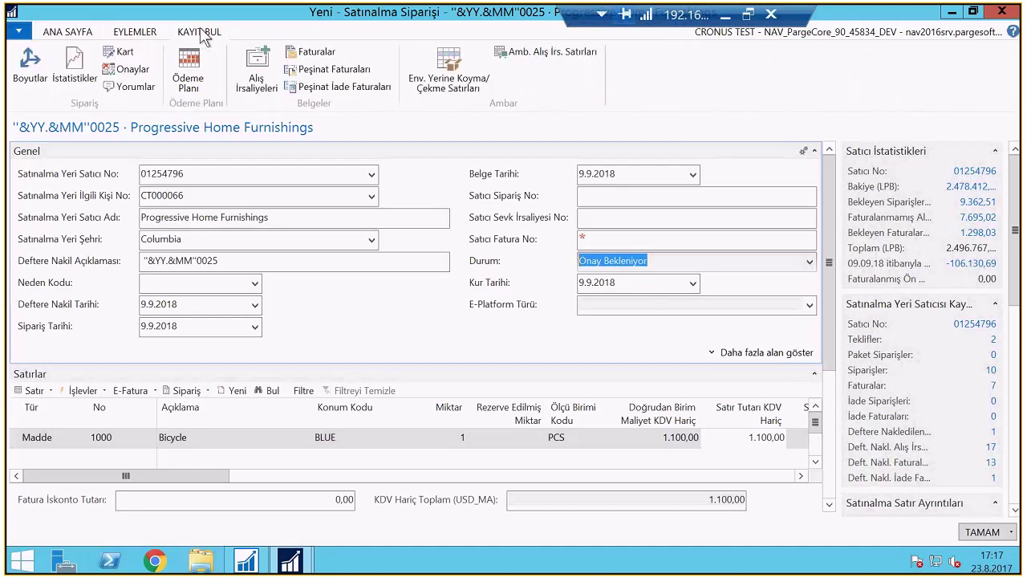
{"action": "left_click", "coordinate": [129, 69]}
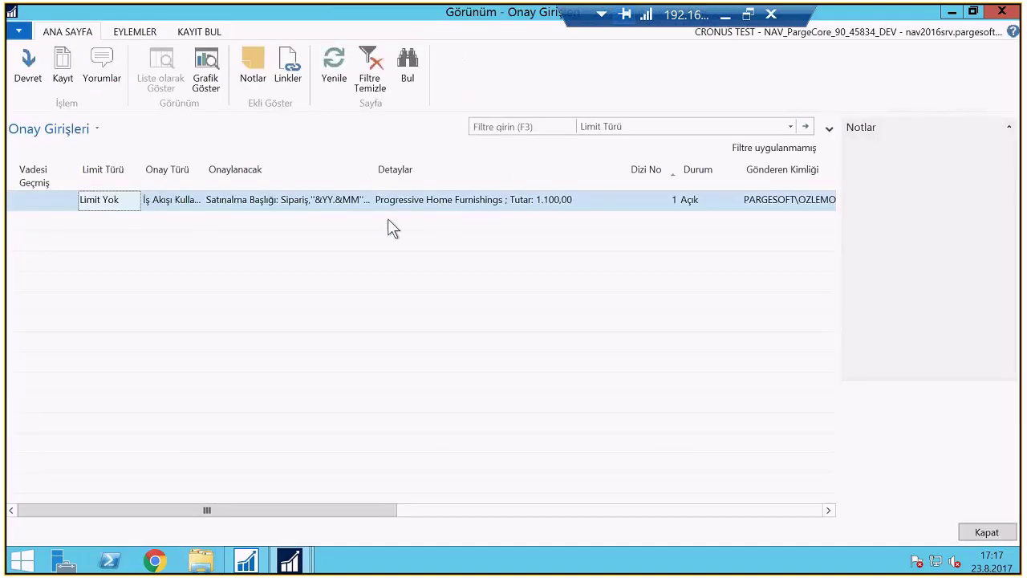
{"action": "left_click", "coordinate": [101, 62]}
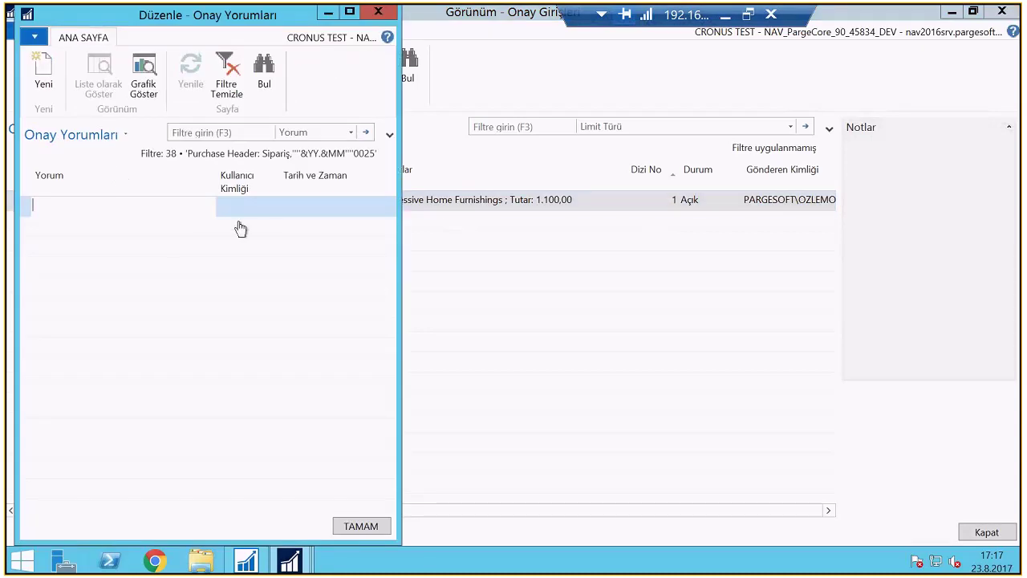
{"action": "key", "text": "Escape"}
{"action": "double_click", "coordinate": [473, 199]}
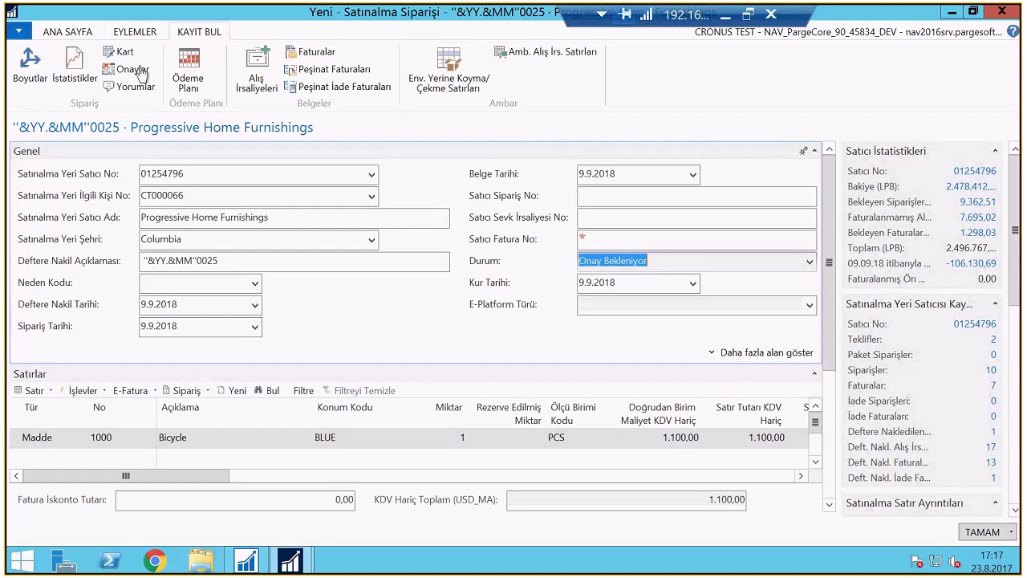
Reopen the approval entries and view the entry's notes before returning to the order
{"action": "left_click", "coordinate": [132, 72]}
{"action": "left_click", "coordinate": [257, 82]}
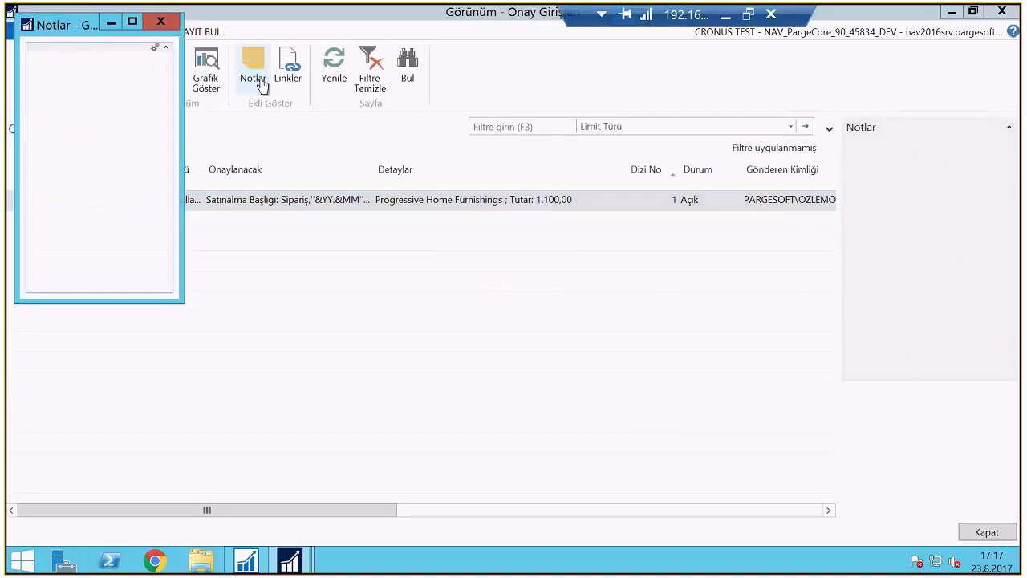
{"action": "left_click", "coordinate": [156, 48]}
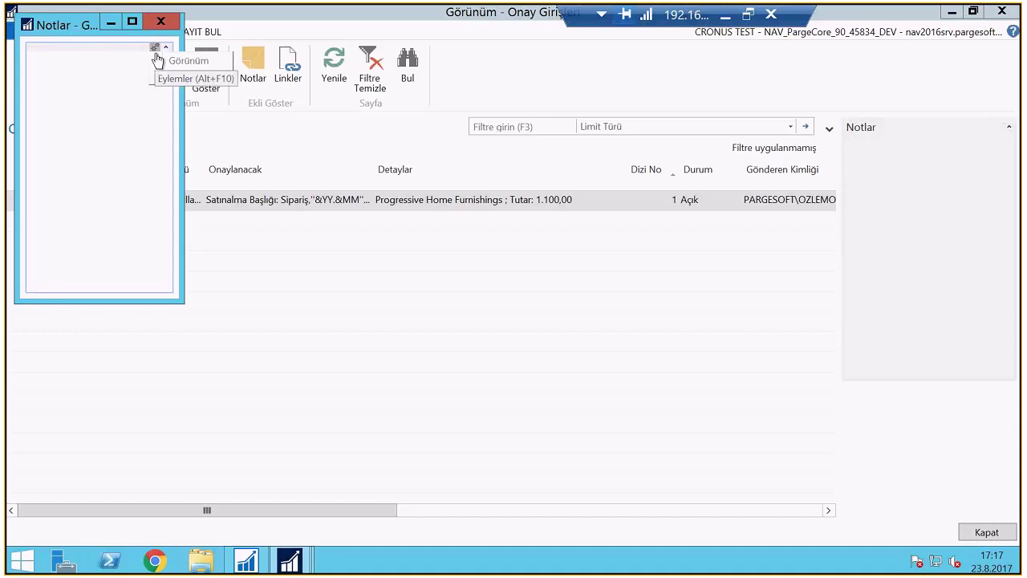
{"action": "left_click", "coordinate": [201, 90]}
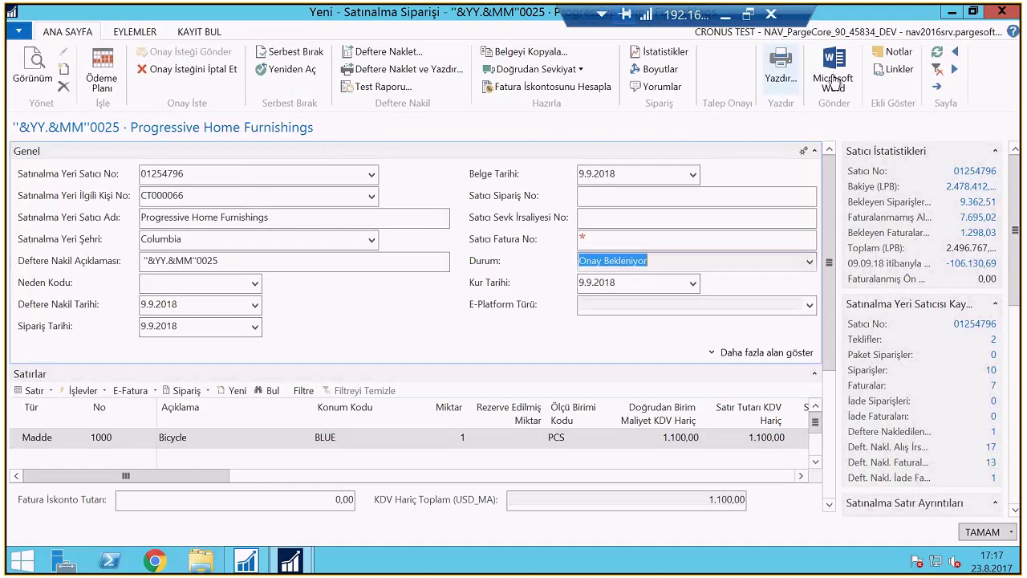
Save a note 'onayınızı bekliyorum' on order 0025, addressed to the approving user
{"action": "left_click", "coordinate": [893, 51]}
{"action": "left_click", "coordinate": [93, 61]}
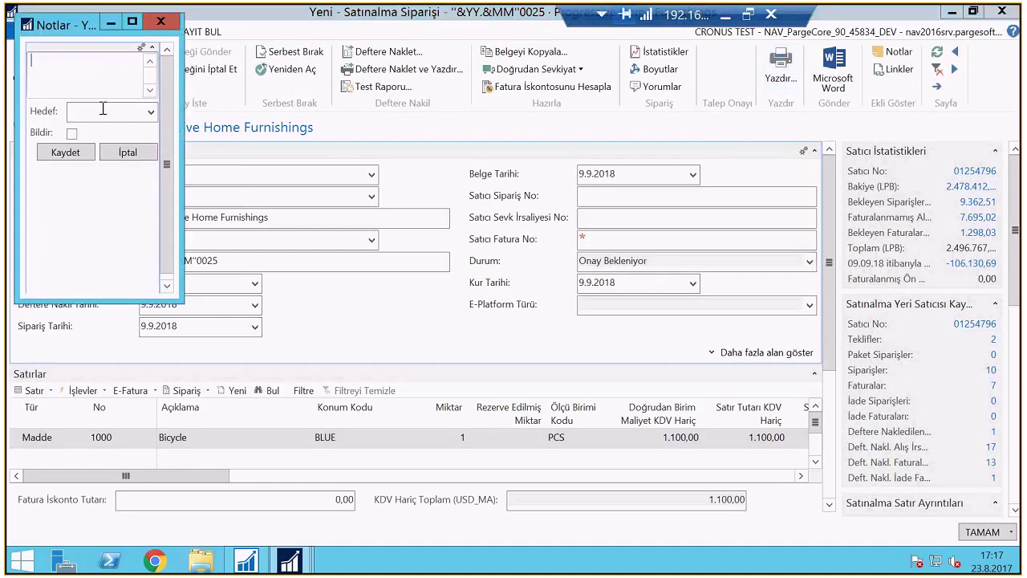
{"action": "type", "text": "onayınızı bekliyorum"}
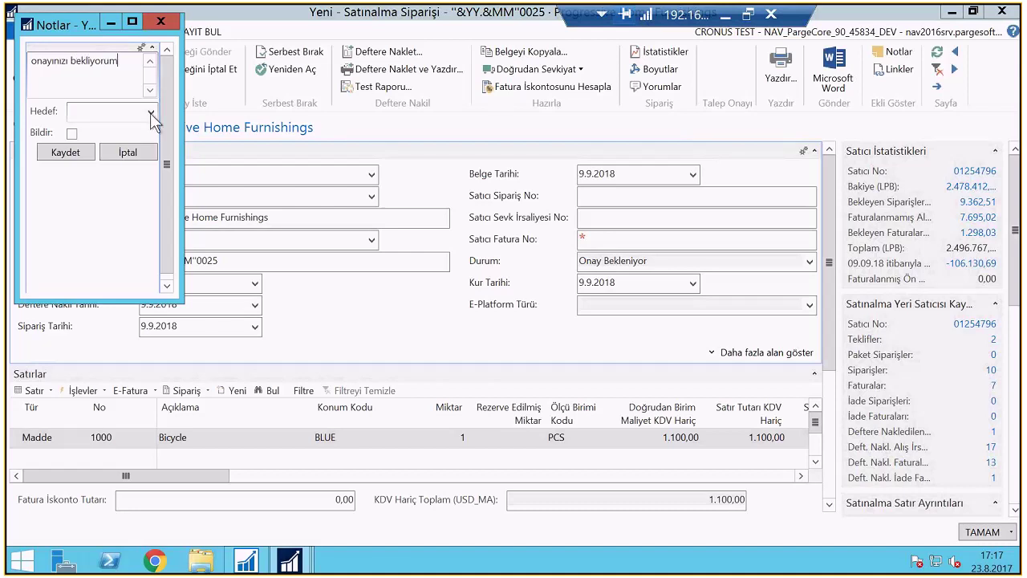
{"action": "left_click", "coordinate": [150, 112]}
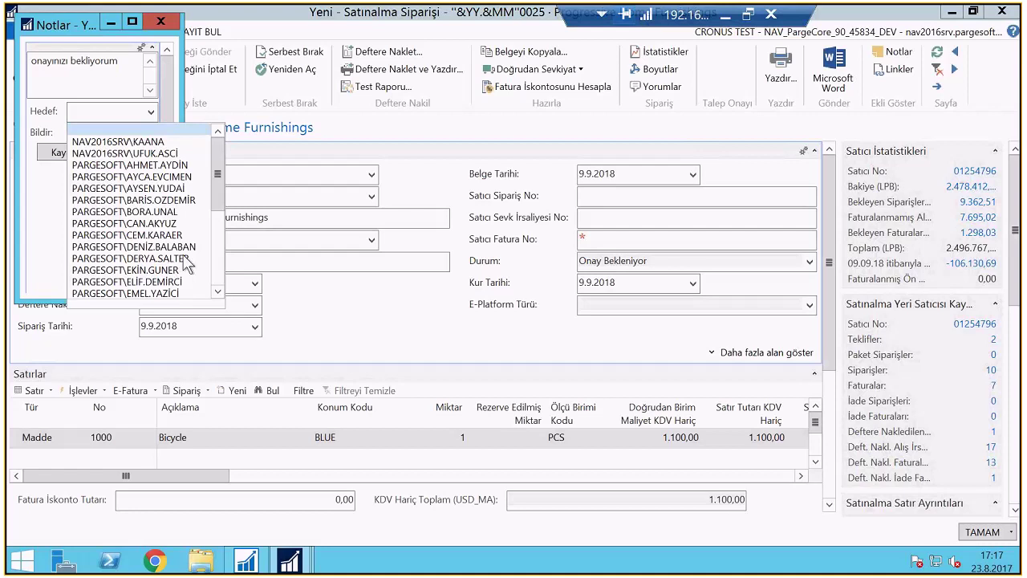
{"action": "left_click", "coordinate": [158, 248]}
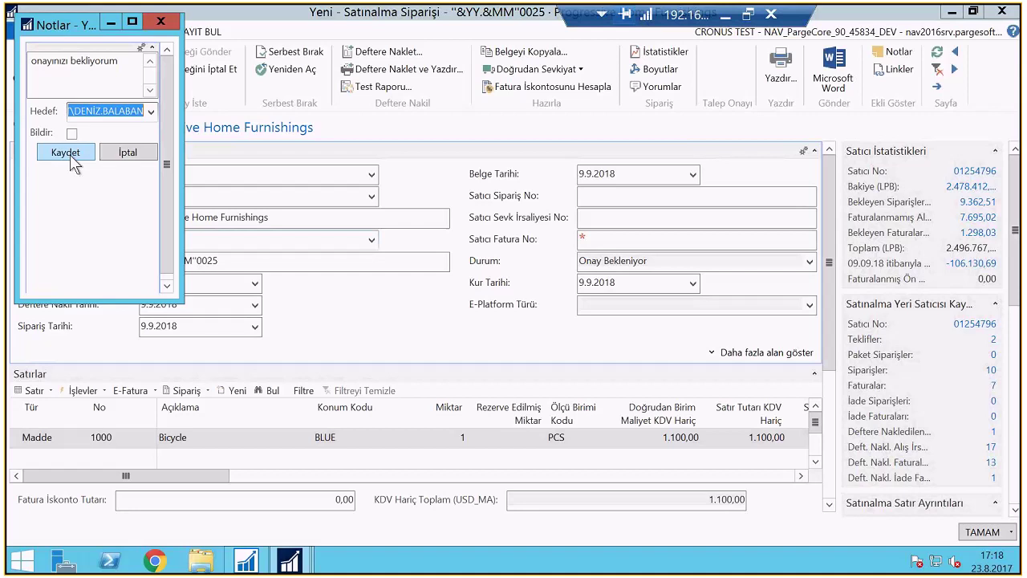
{"action": "left_click", "coordinate": [73, 160]}
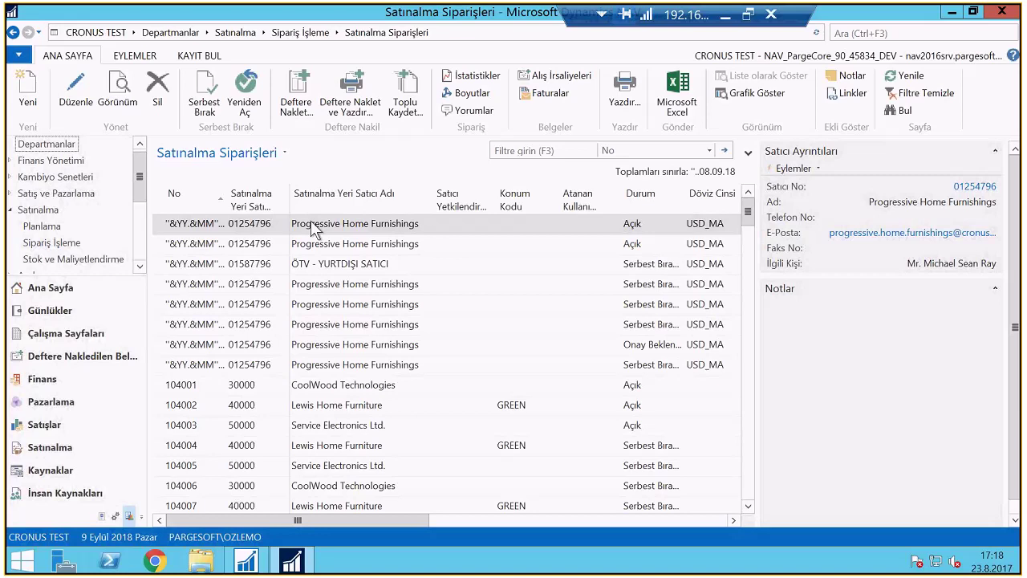
Open one purchase order awaiting approval to look at it, then close it
{"action": "left_click", "coordinate": [537, 350]}
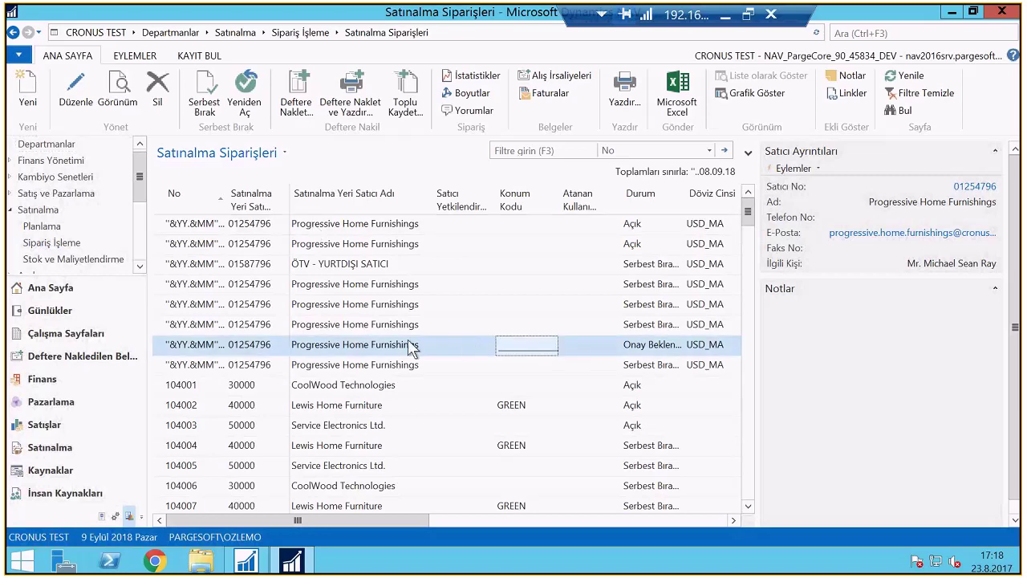
{"action": "double_click", "coordinate": [412, 346]}
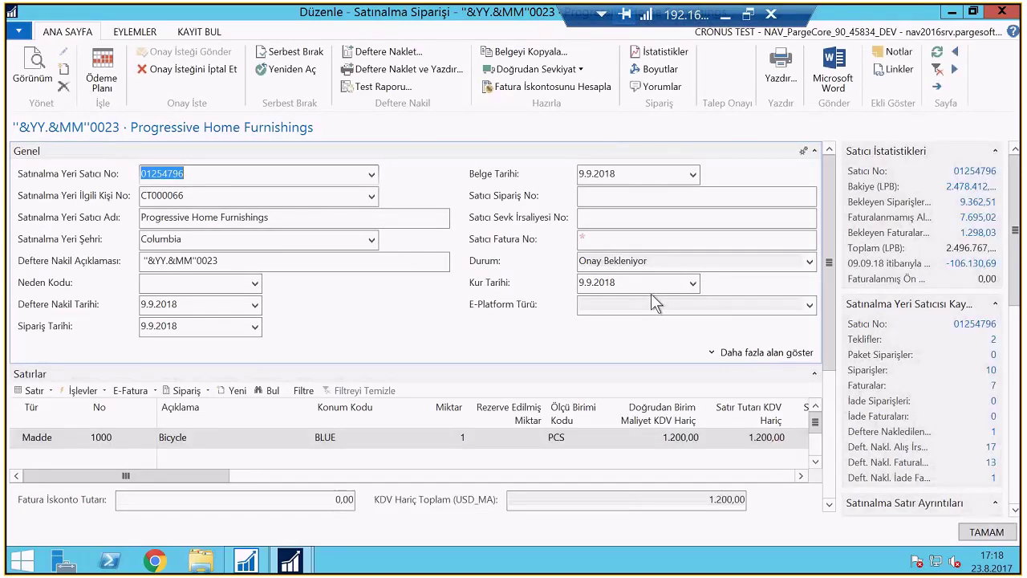
{"action": "key", "text": "Escape"}
Sort purchase orders by No, open order 0025, check its approval entry's approver, and reopen the order
{"action": "left_click", "coordinate": [208, 193]}
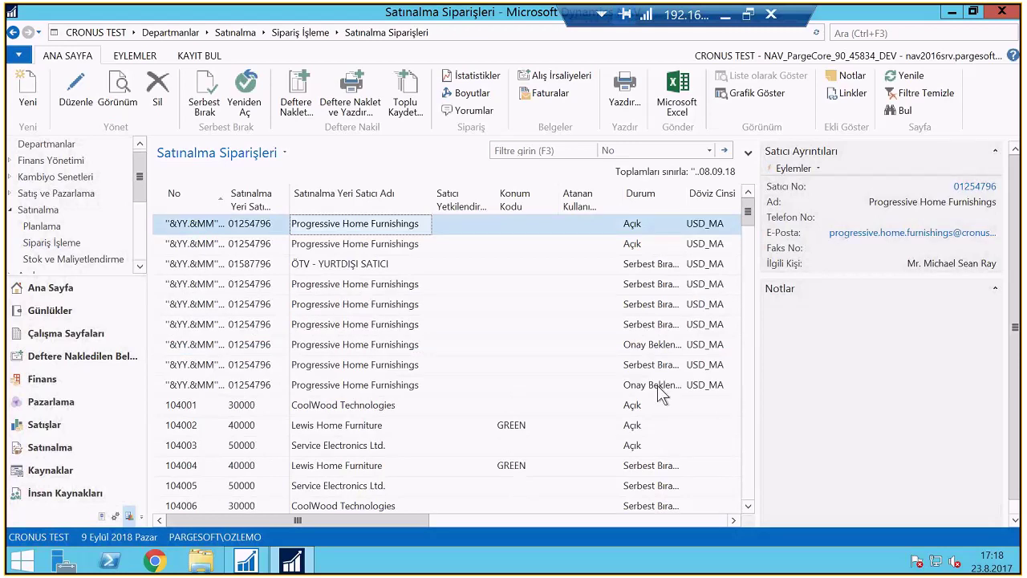
{"action": "double_click", "coordinate": [253, 389]}
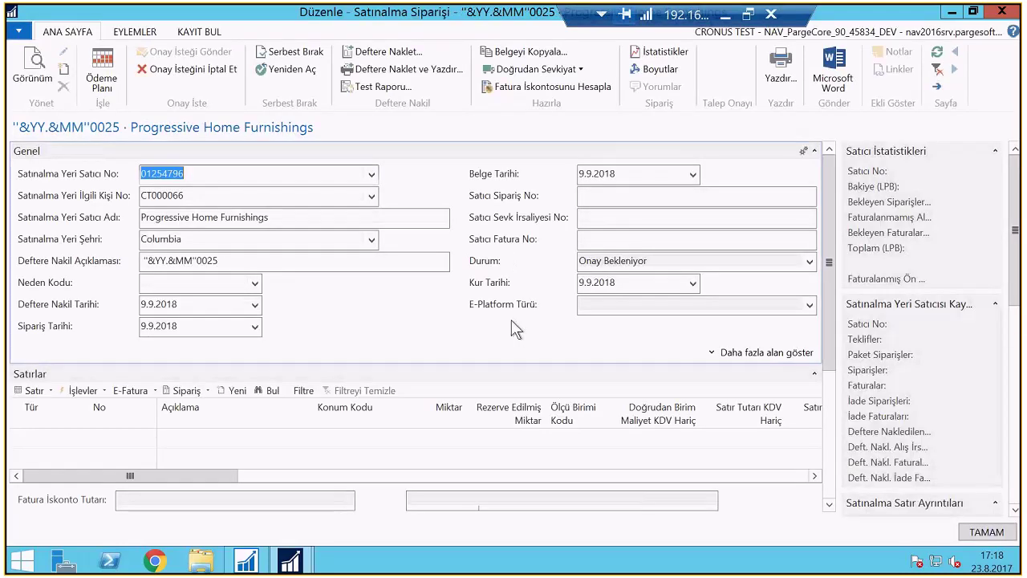
{"action": "left_click", "coordinate": [199, 32]}
{"action": "left_click", "coordinate": [130, 69]}
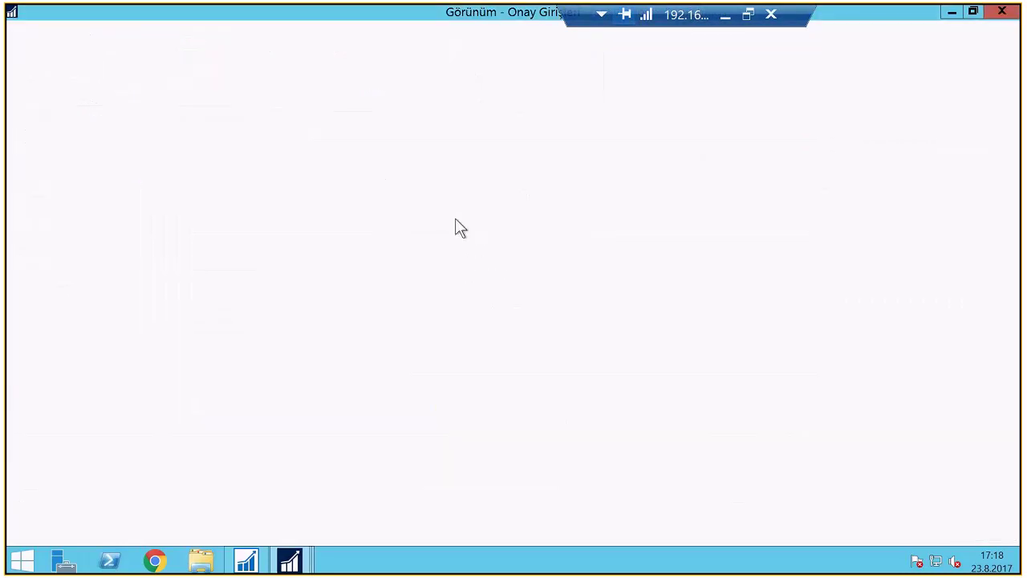
{"action": "left_click_drag", "start_coordinate": [339, 515], "coordinate": [493, 510]}
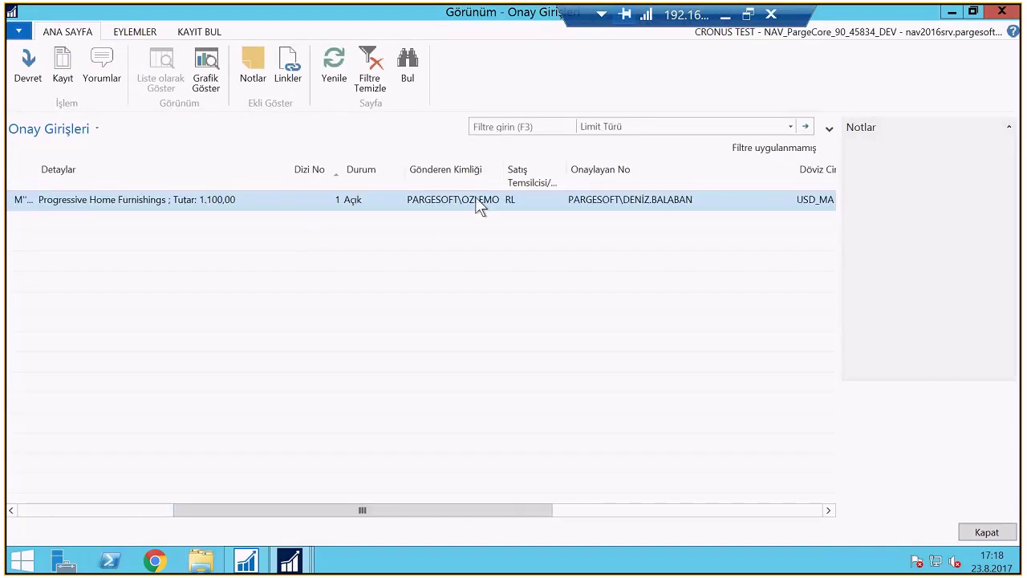
{"action": "left_click", "coordinate": [629, 198]}
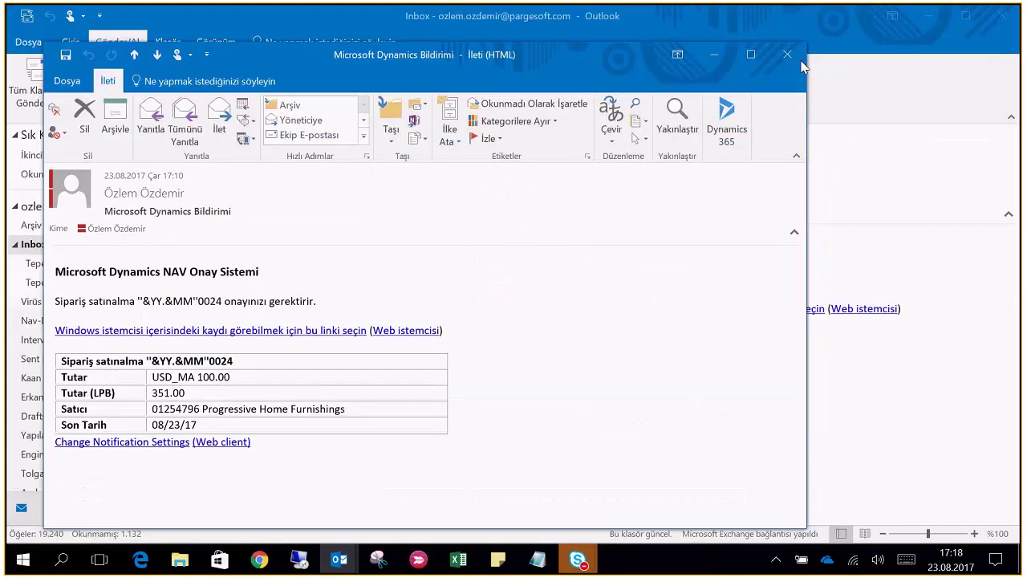
{"action": "left_click", "coordinate": [790, 57]}
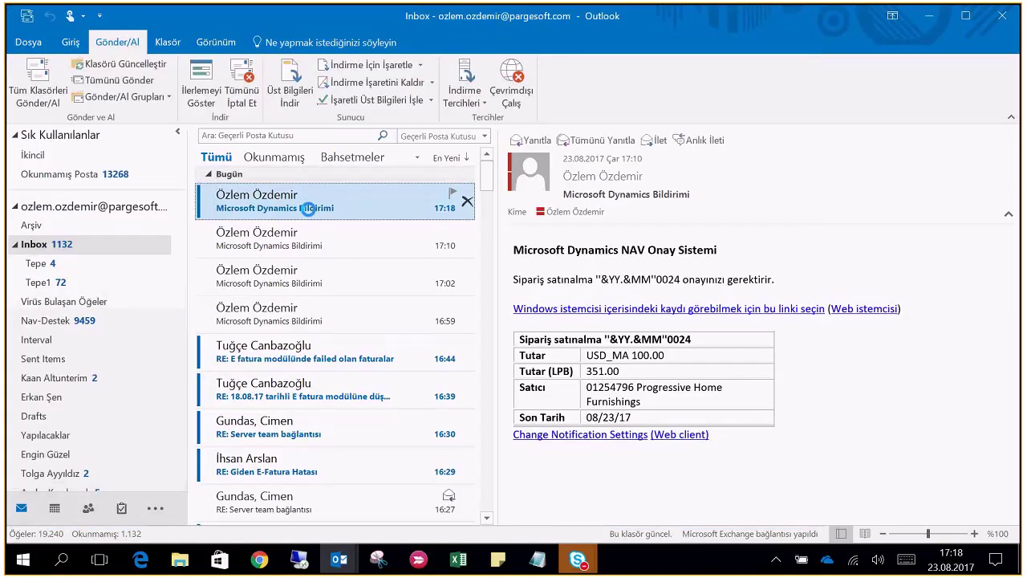
Read the 17:18 approval-request e-mail for order 0025 (USD_MA 1,100.00), then return to NAV
{"action": "double_click", "coordinate": [309, 210]}
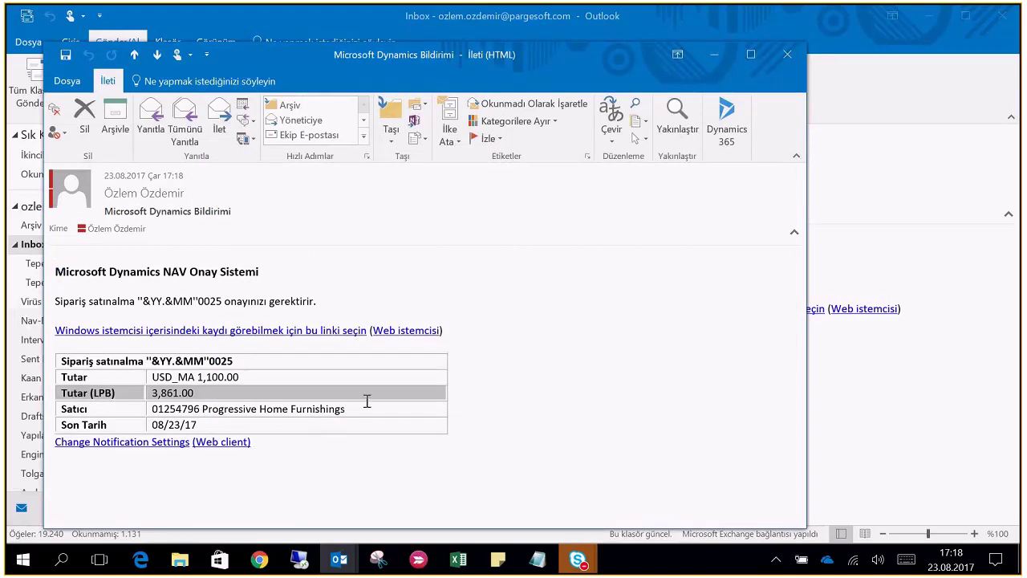
{"action": "key", "text": "Escape"}
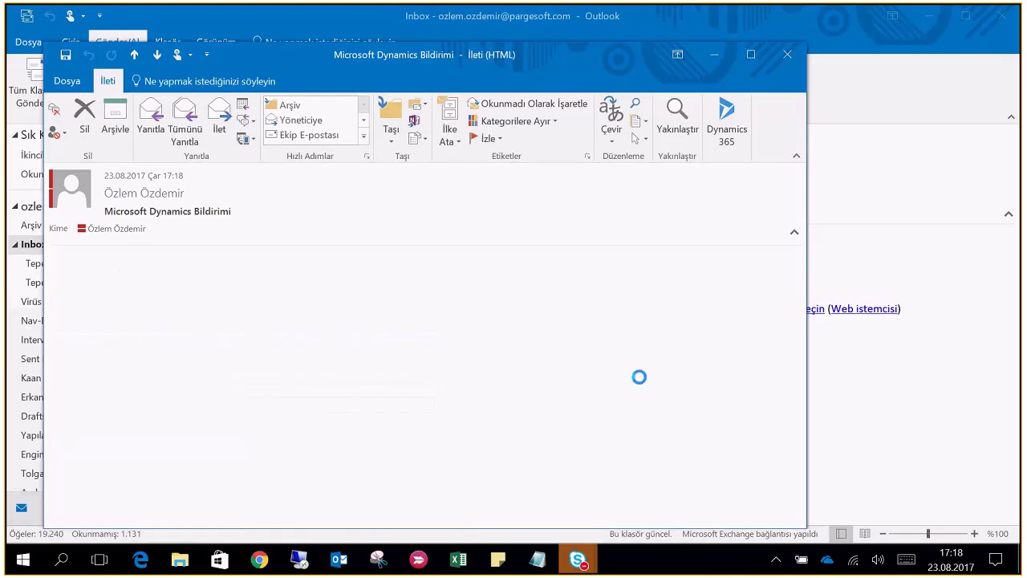
{"action": "left_click", "coordinate": [298, 559]}
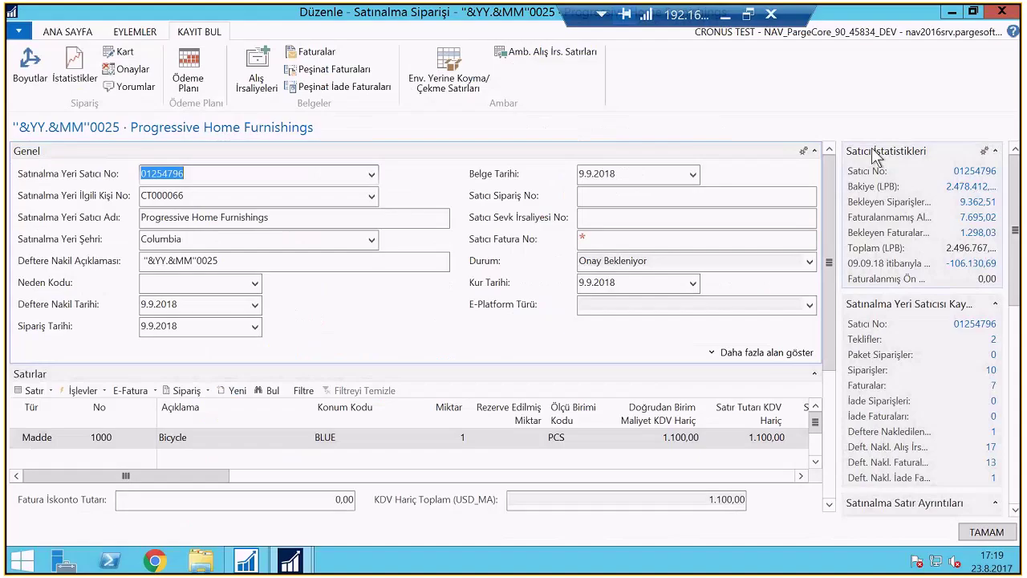
Restart NAV signed in as the approving user and open the Onay Girişleri page
{"action": "left_click", "coordinate": [1001, 11]}
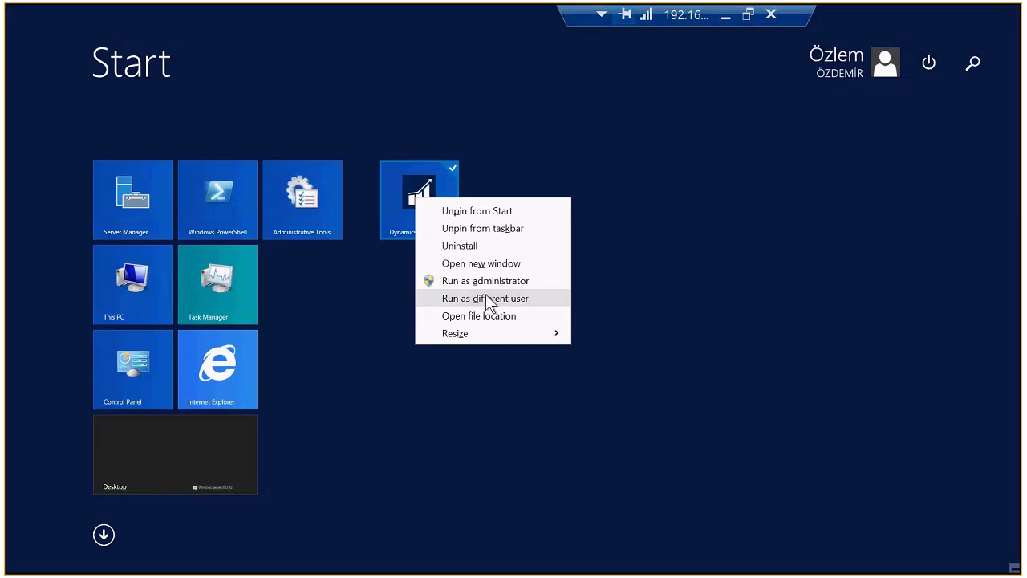
{"action": "left_click", "coordinate": [489, 297]}
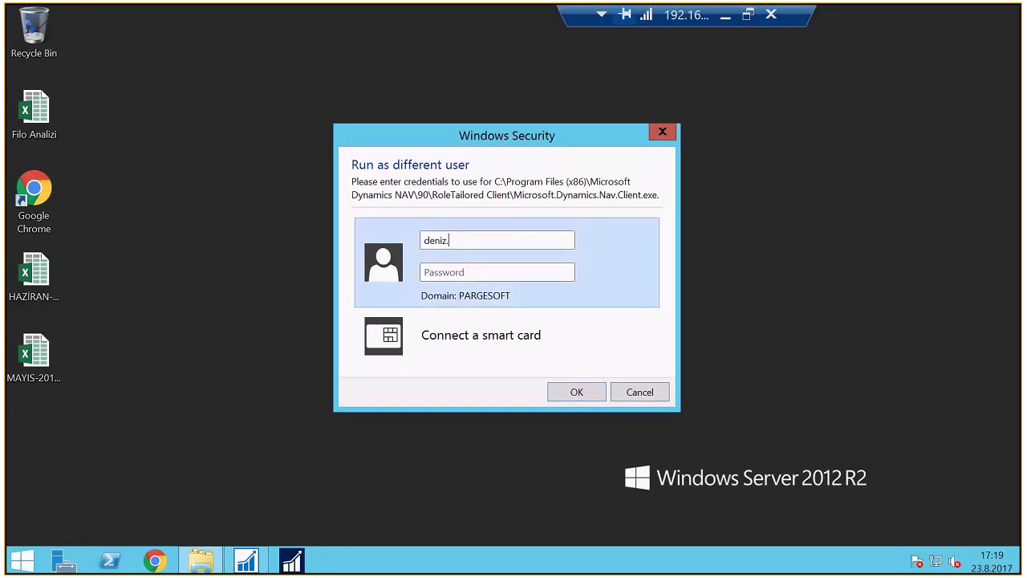
{"action": "type", "text": "•••••••••••••"}
{"action": "key", "text": "Return"}
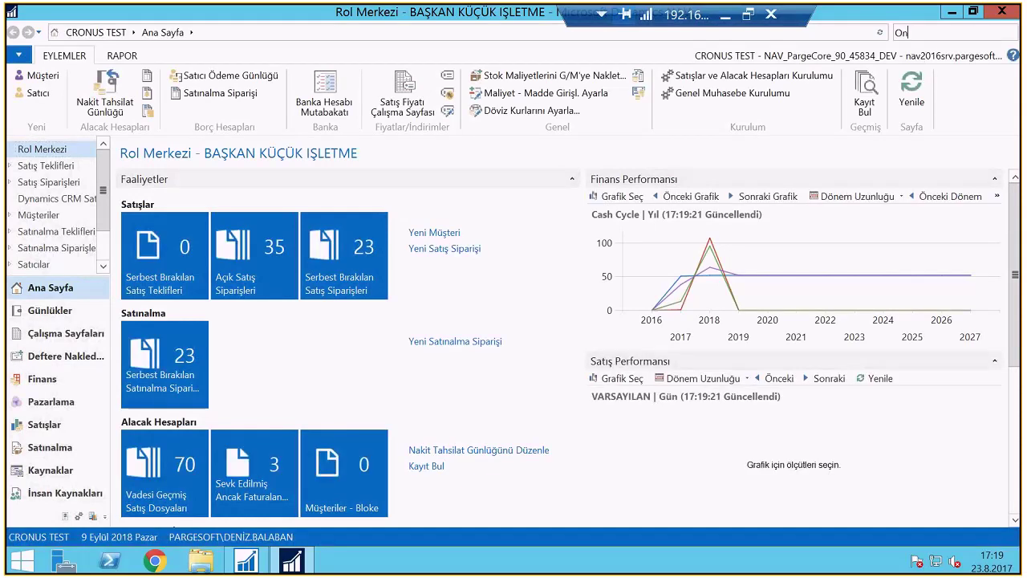
{"action": "type", "text": "Onay Girişleri"}
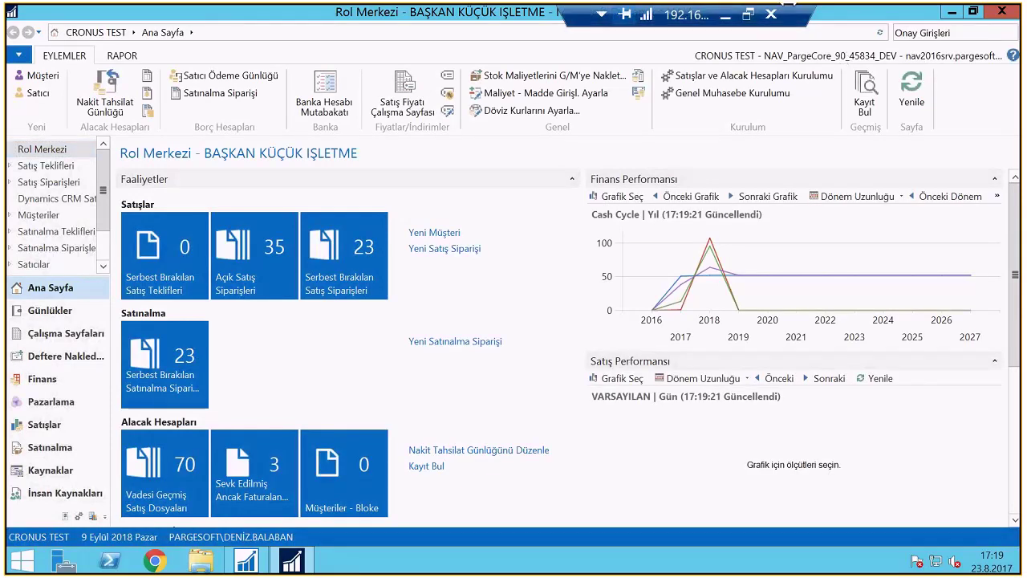
{"action": "key", "text": "Return"}
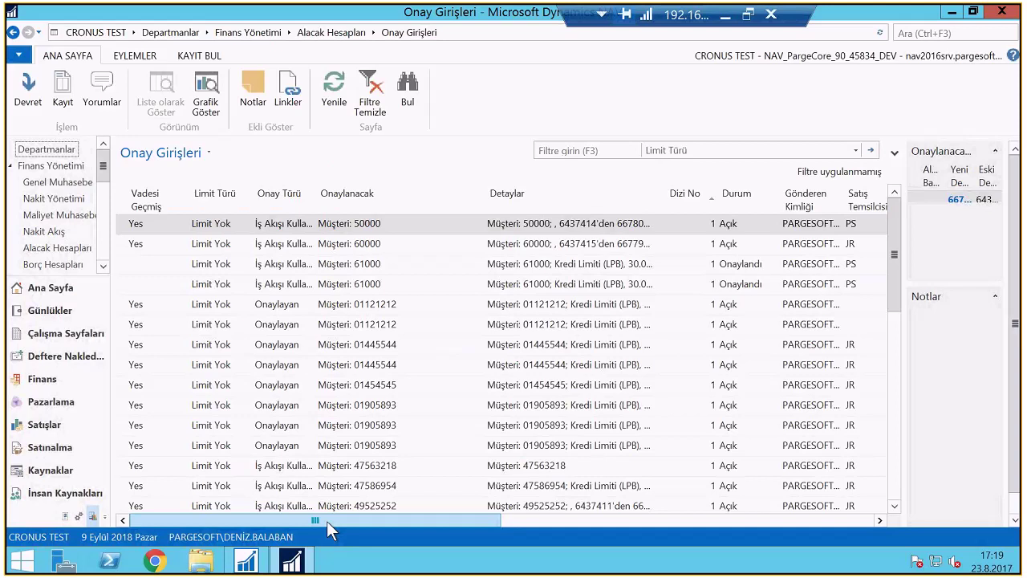
Scroll the Onay Girişleri grid to check the approvers, then open order 0025 from its entry
{"action": "scroll", "coordinate": [326, 520], "scroll_direction": "right", "scroll_amount": 5}
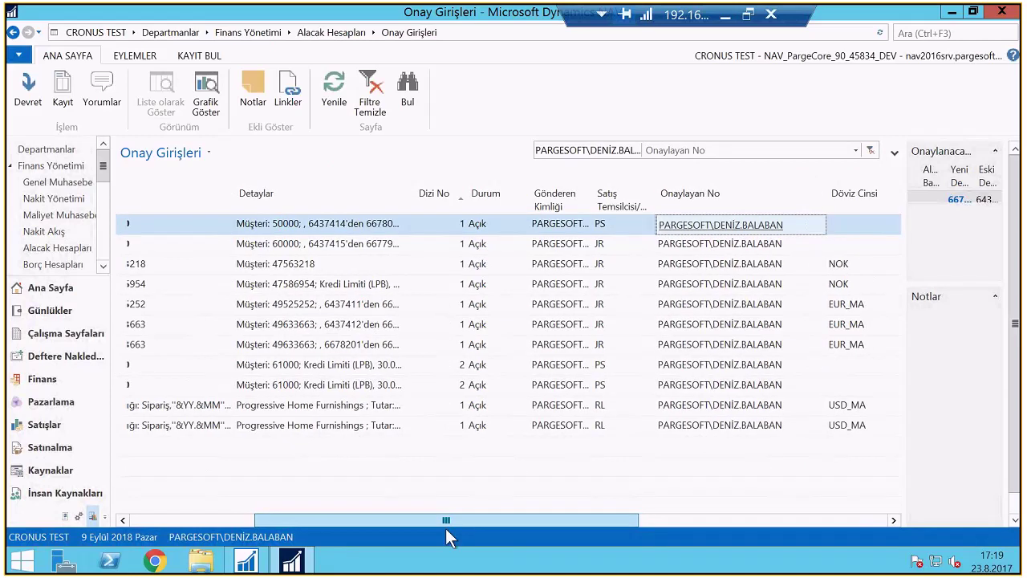
{"action": "left_click_drag", "start_coordinate": [443, 521], "coordinate": [519, 501]}
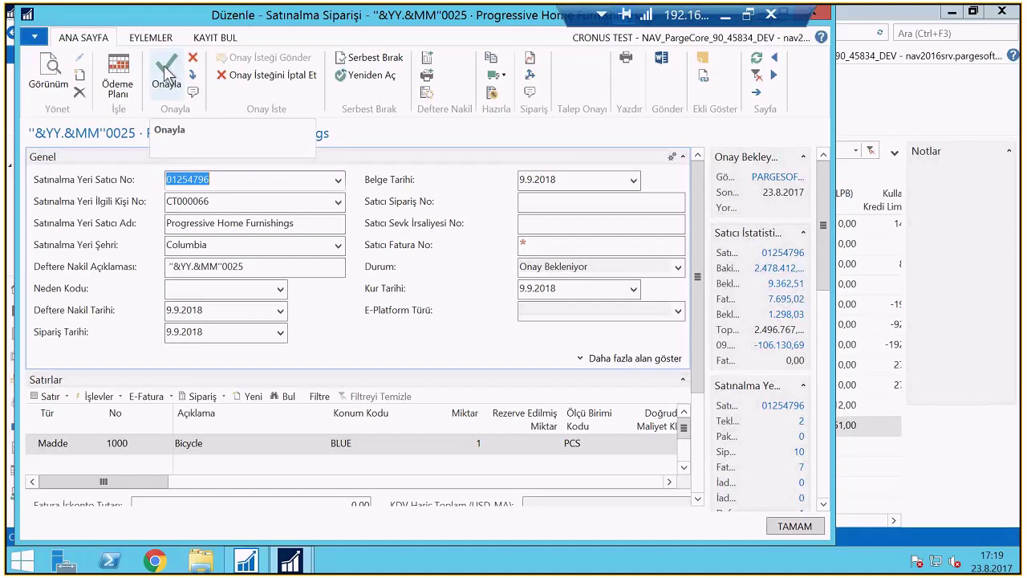
Maximize order 0025's card, confirm its status is Serbest Bırakıldı, and close it
{"action": "double_click", "coordinate": [201, 26]}
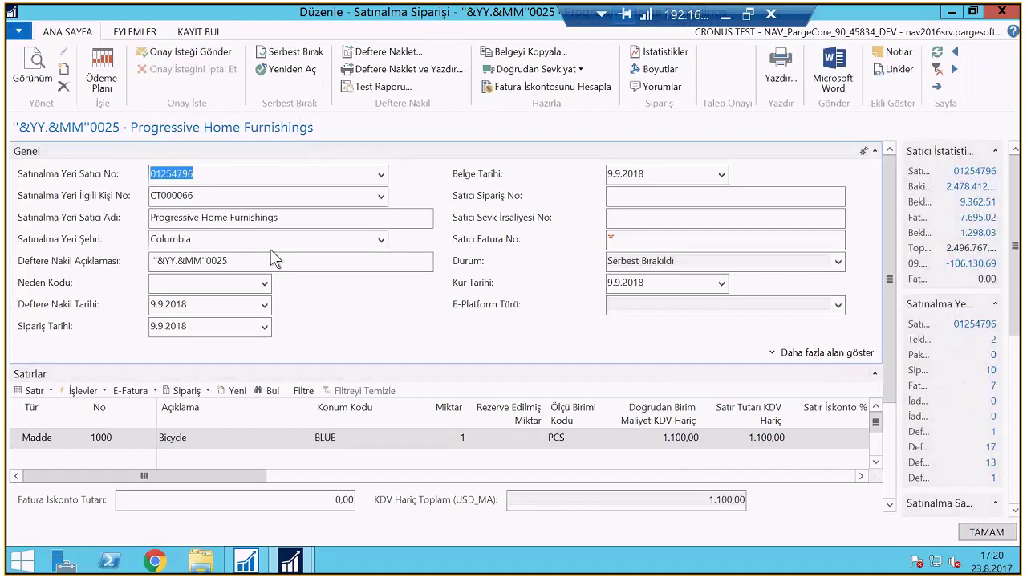
{"action": "left_click", "coordinate": [688, 267]}
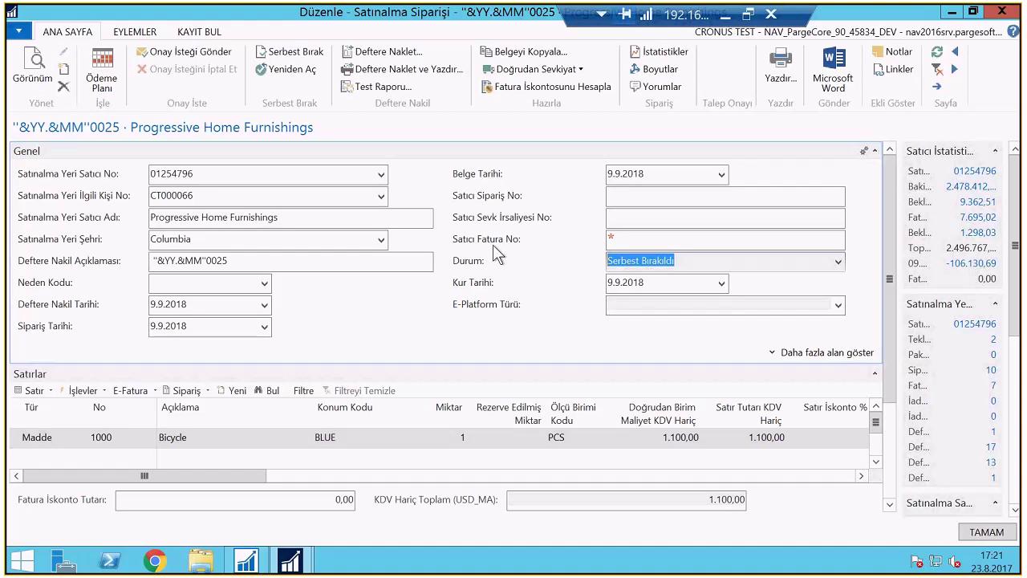
{"action": "key", "text": "Escape"}
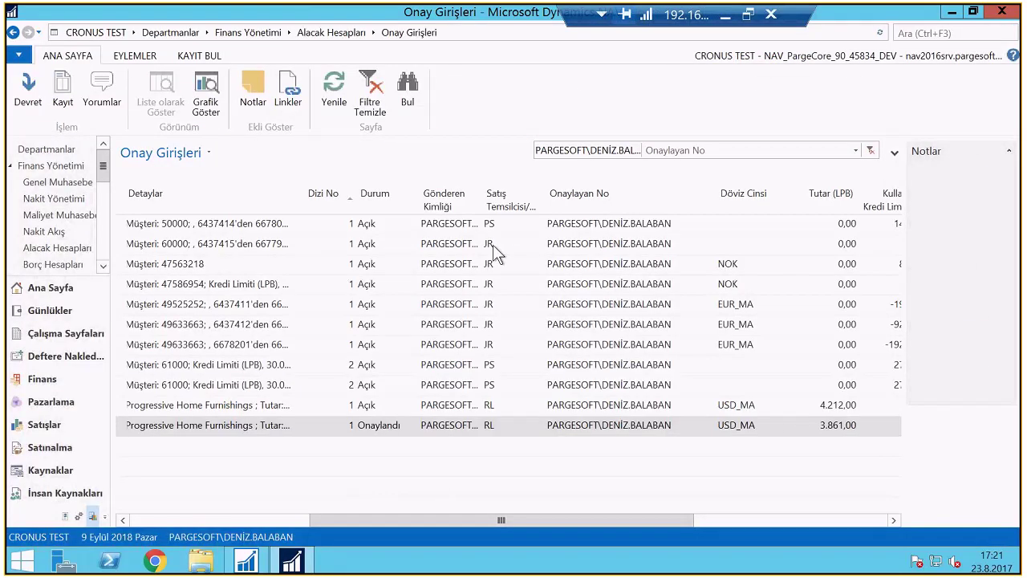
Search 'İş Akışı' to open the İş Akışları workflow page
{"action": "left_click", "coordinate": [954, 33]}
{"action": "type", "text": "İş Akışı"}
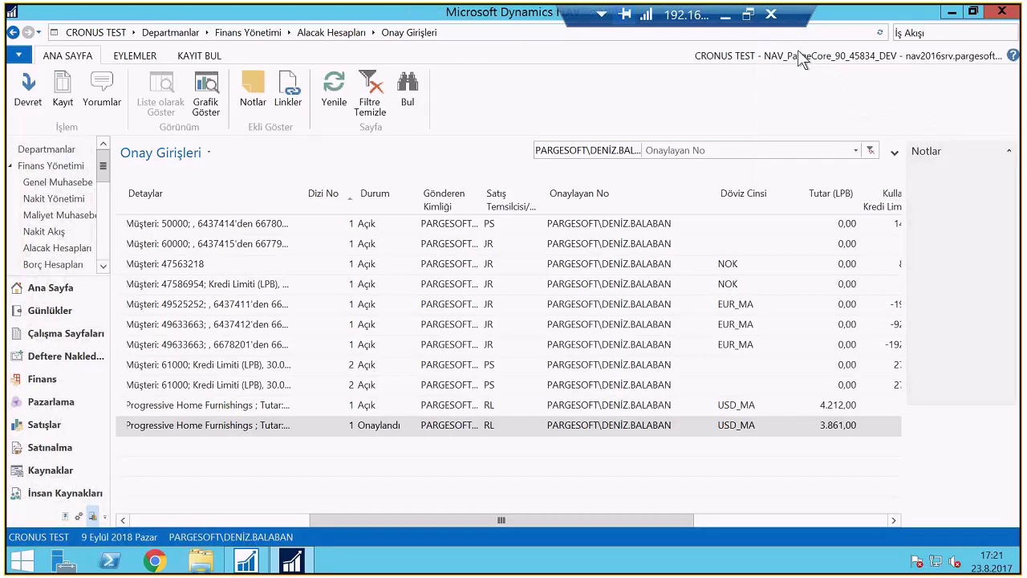
{"action": "key", "text": "Return"}
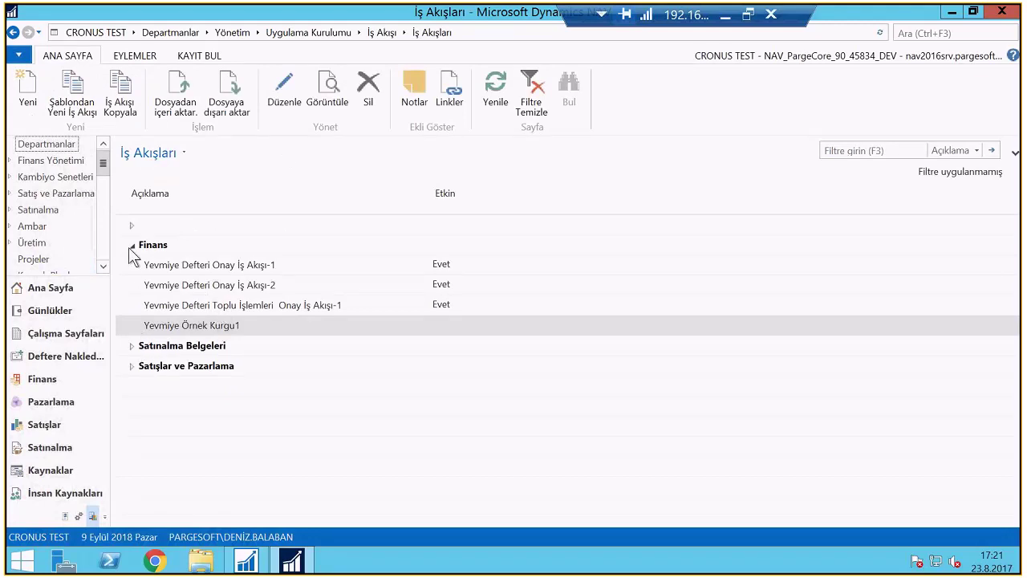
Expand Satınalma Belgeleri and Satışlar ve Pazarlama, then select Müşteri Onay İş Akışı-Test
{"action": "left_click", "coordinate": [131, 345]}
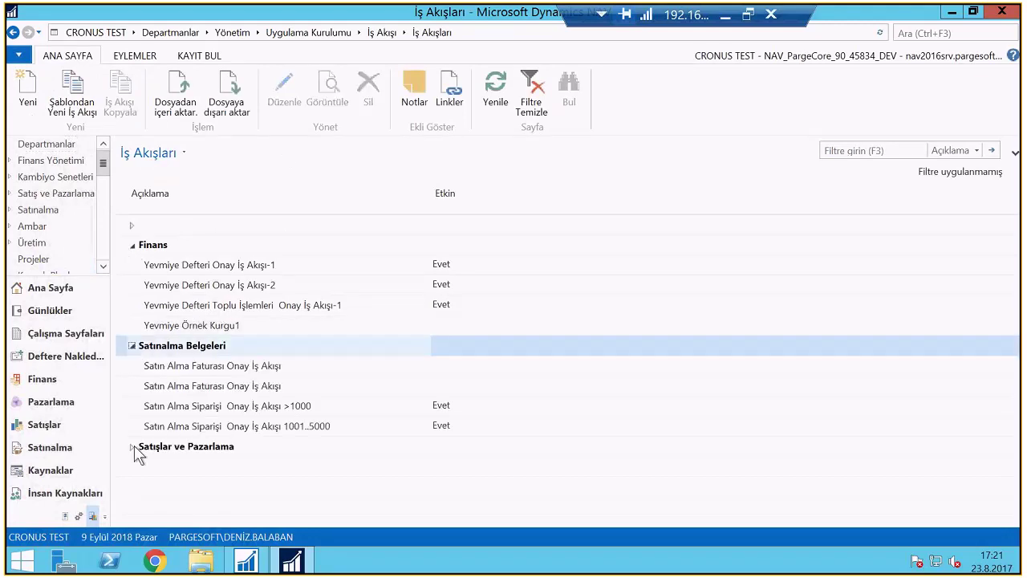
{"action": "left_click", "coordinate": [133, 446]}
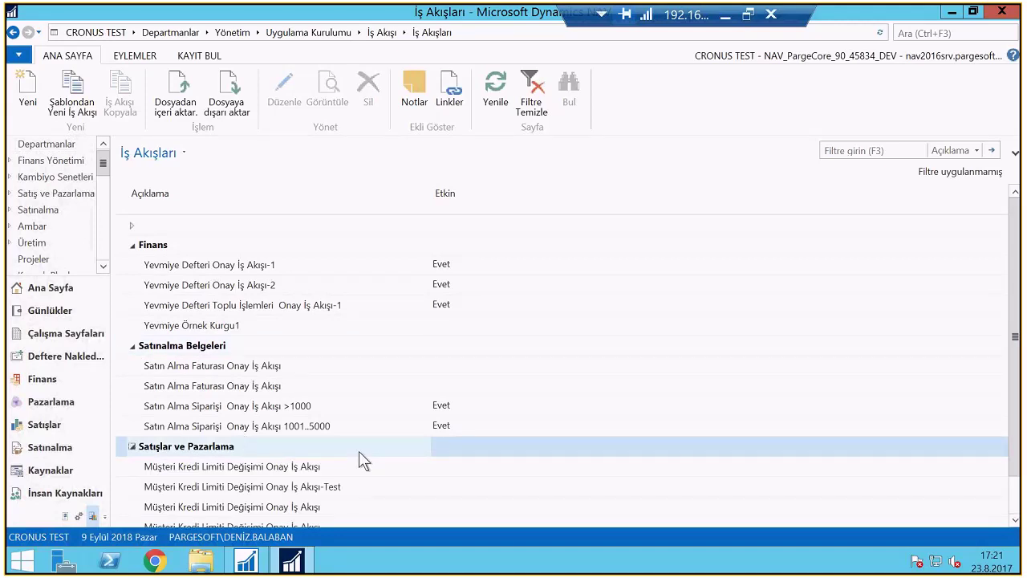
{"action": "scroll", "coordinate": [394, 482], "scroll_direction": "down", "scroll_amount": 1}
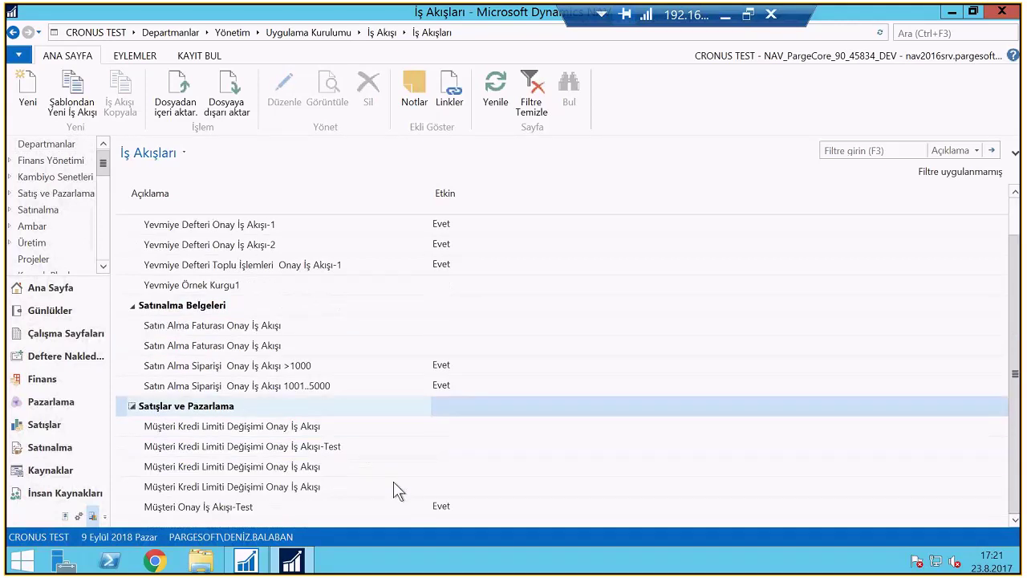
{"action": "left_click", "coordinate": [260, 508]}
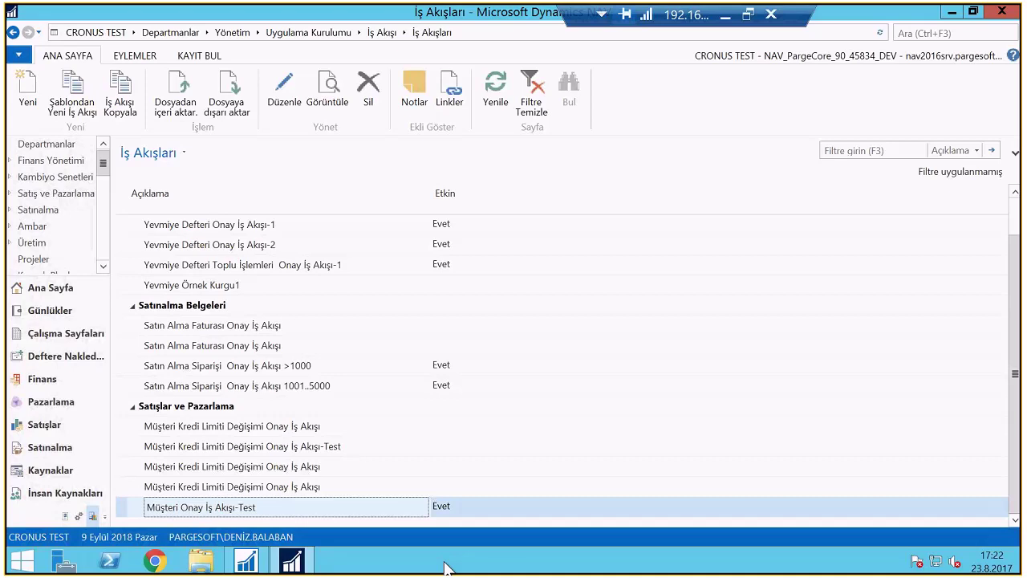
{"action": "double_click", "coordinate": [250, 505]}
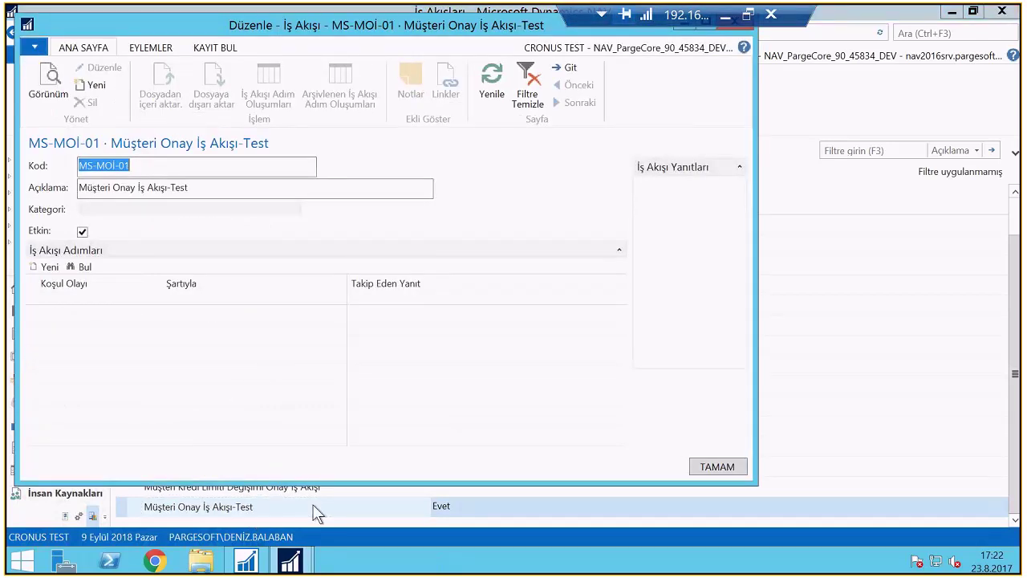
{"action": "double_click", "coordinate": [471, 24]}
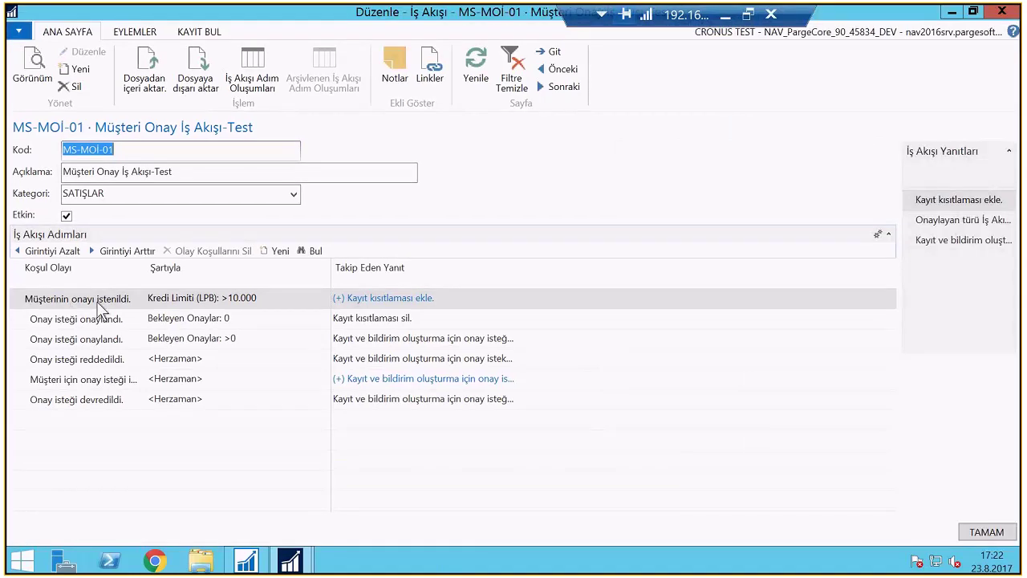
{"action": "left_click", "coordinate": [270, 297]}
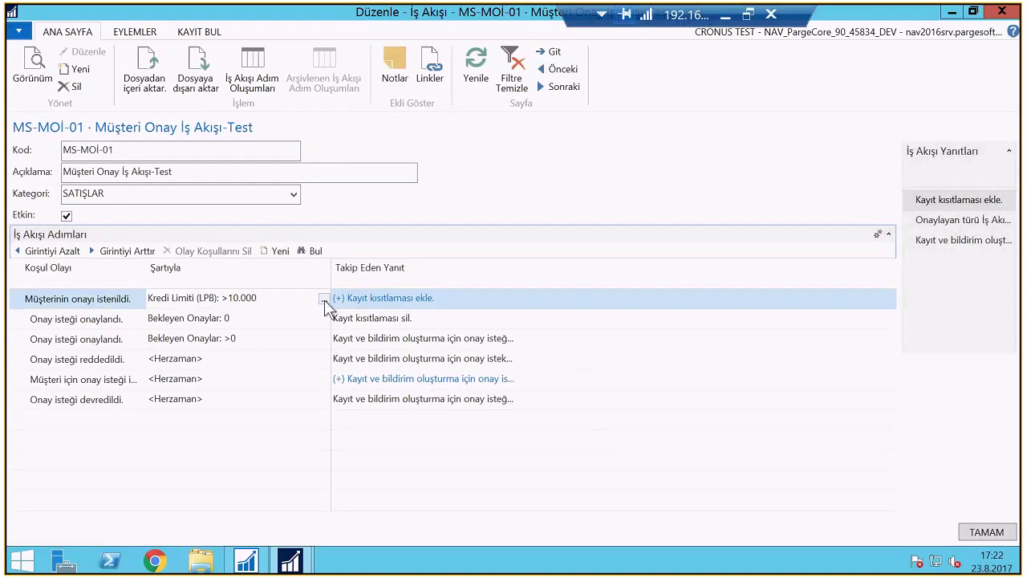
{"action": "left_click", "coordinate": [324, 299]}
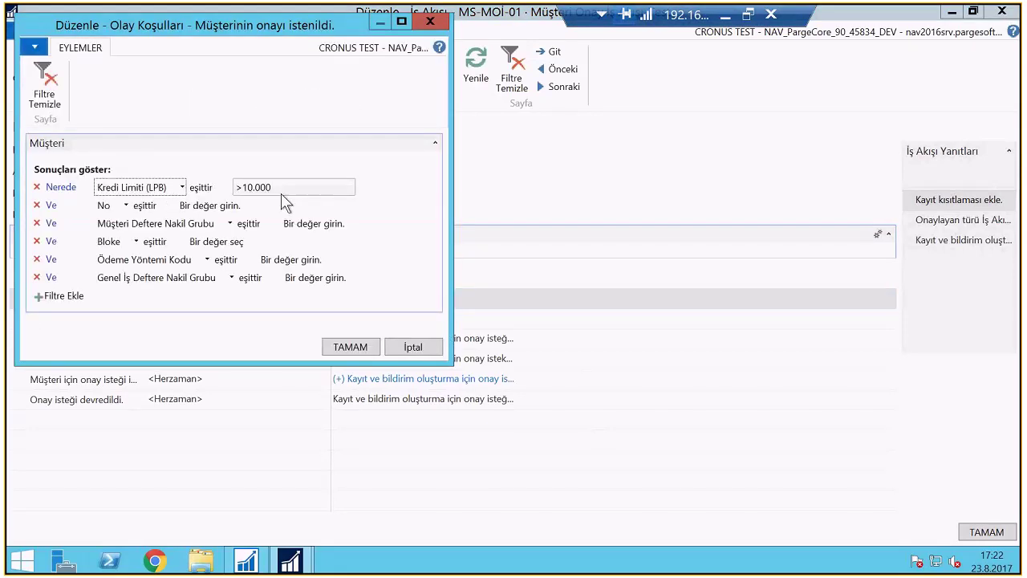
{"action": "left_click", "coordinate": [350, 346]}
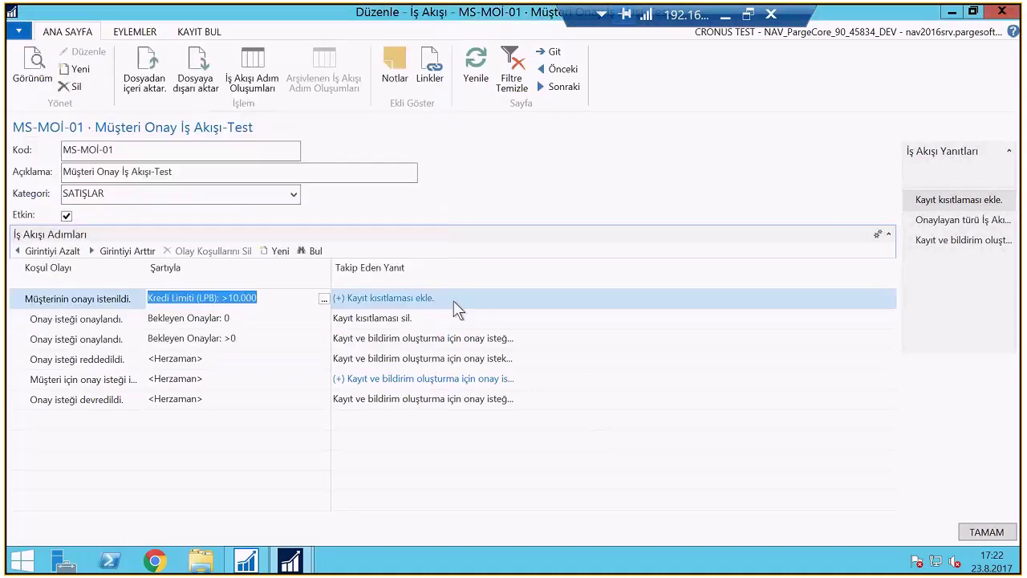
{"action": "left_click", "coordinate": [454, 304]}
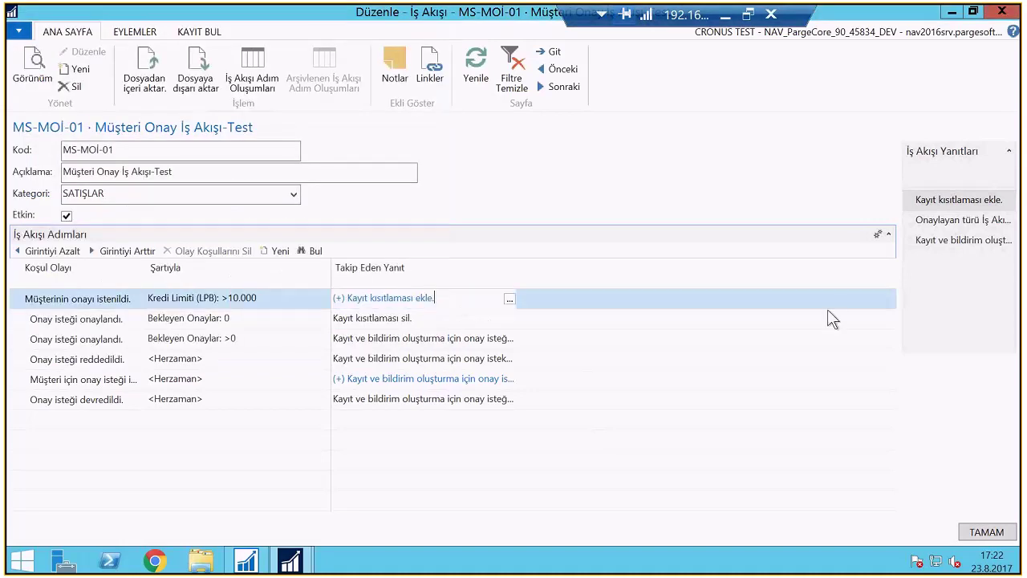
{"action": "left_click", "coordinate": [509, 298]}
{"action": "key", "text": "Down"}
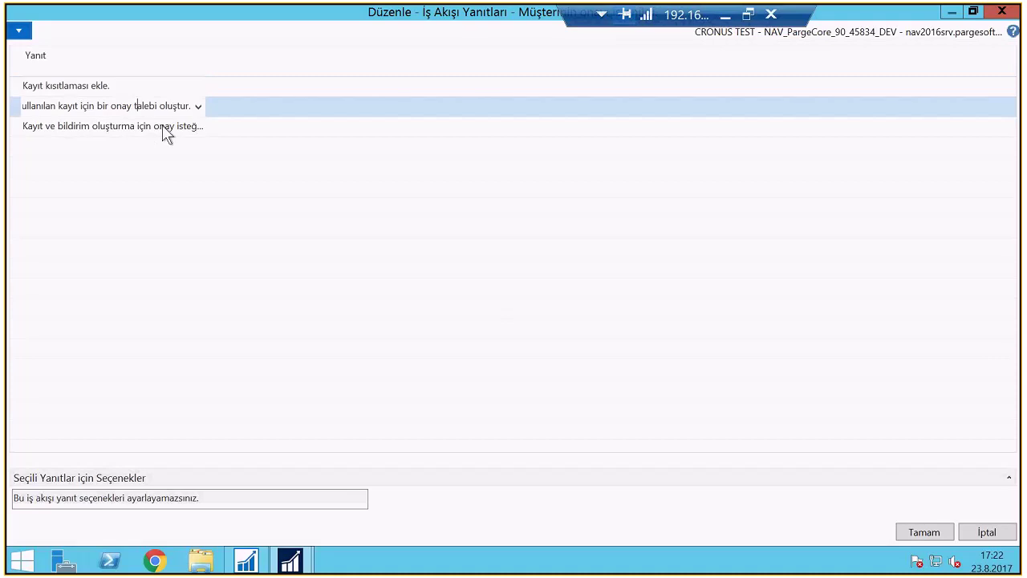
{"action": "left_click", "coordinate": [208, 481]}
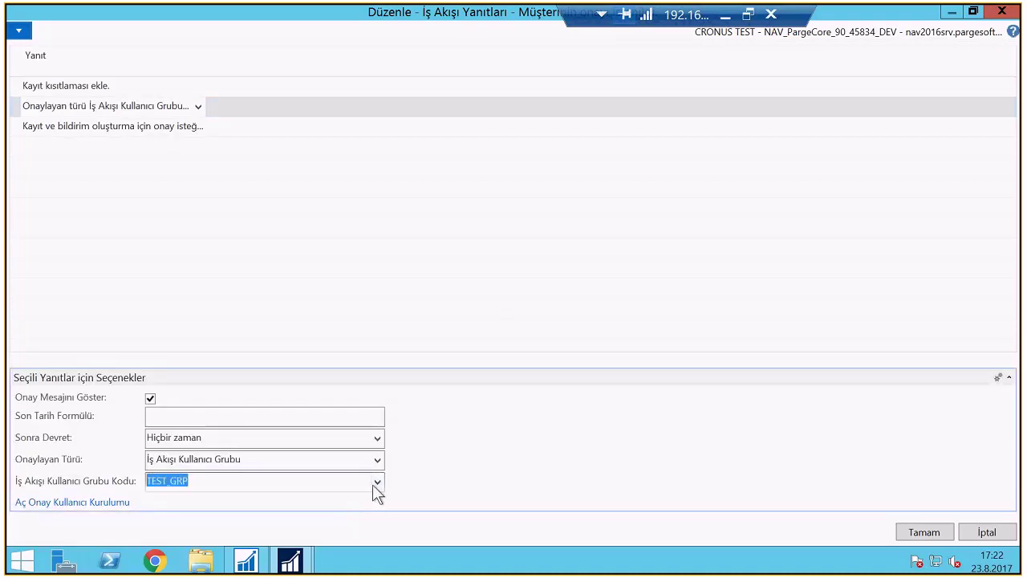
{"action": "left_click", "coordinate": [377, 482]}
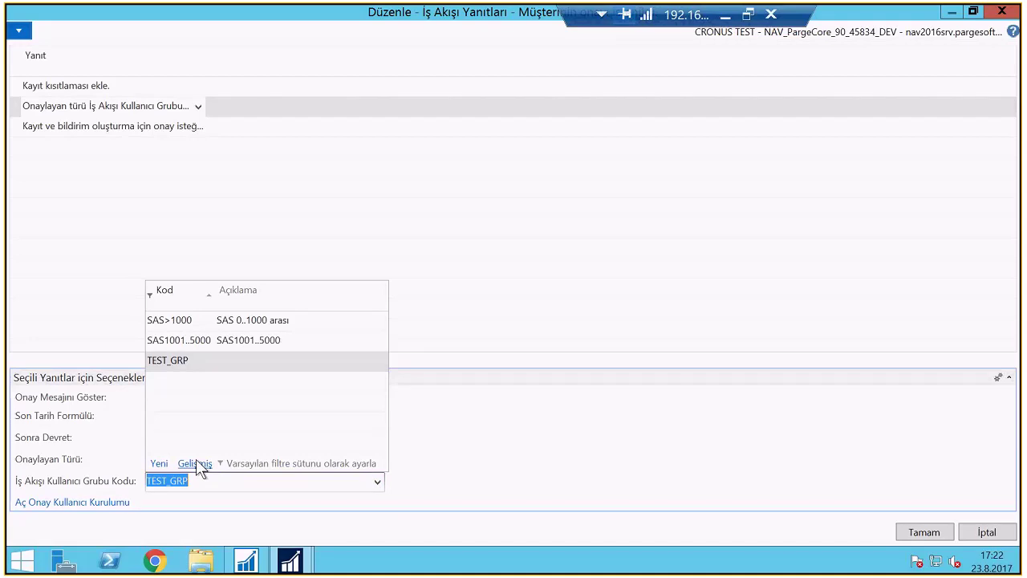
{"action": "left_click", "coordinate": [201, 463]}
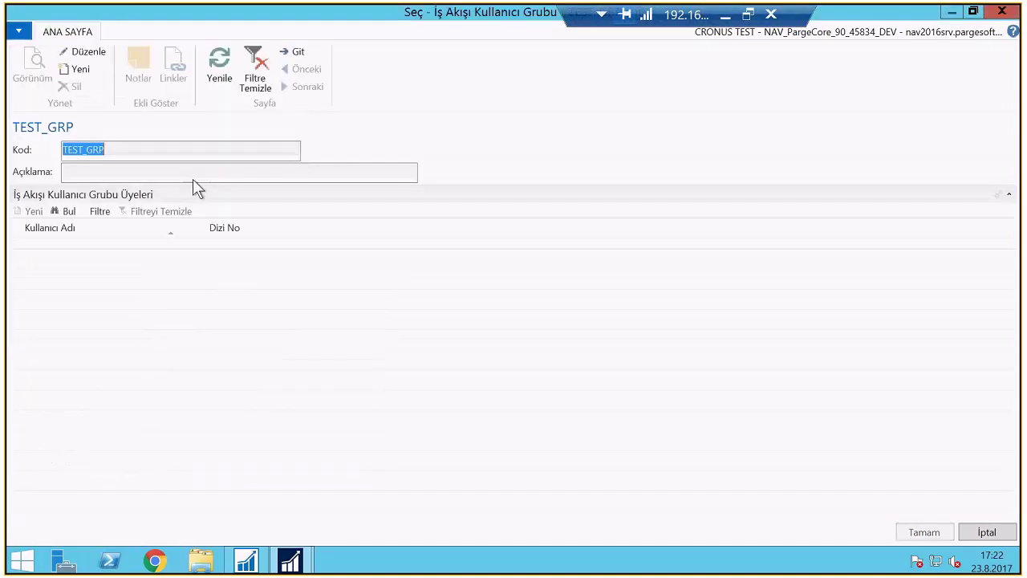
{"action": "mouse_move", "coordinate": [174, 282]}
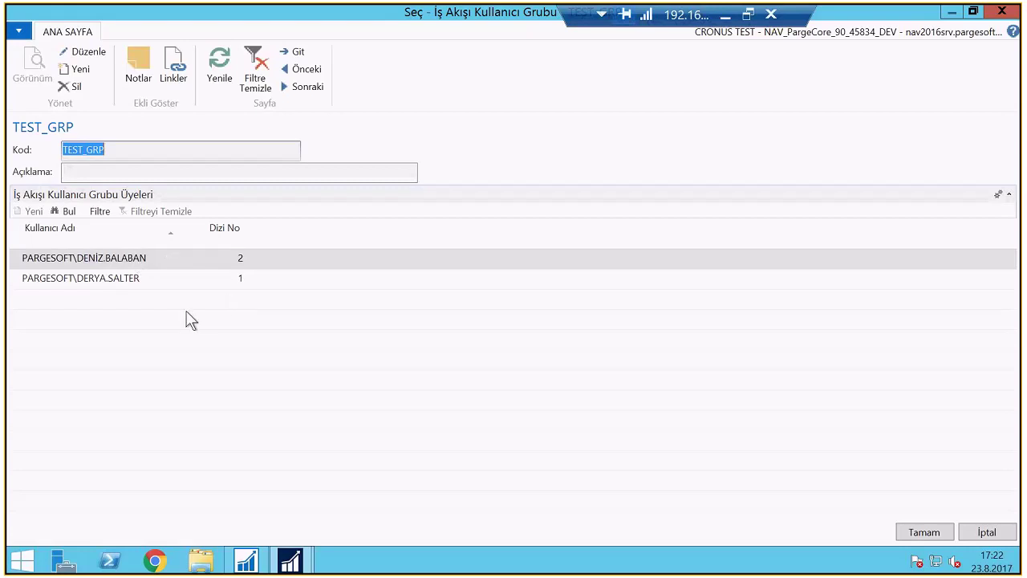
{"action": "key", "text": "Escape"}
{"action": "key", "text": "Escape"}
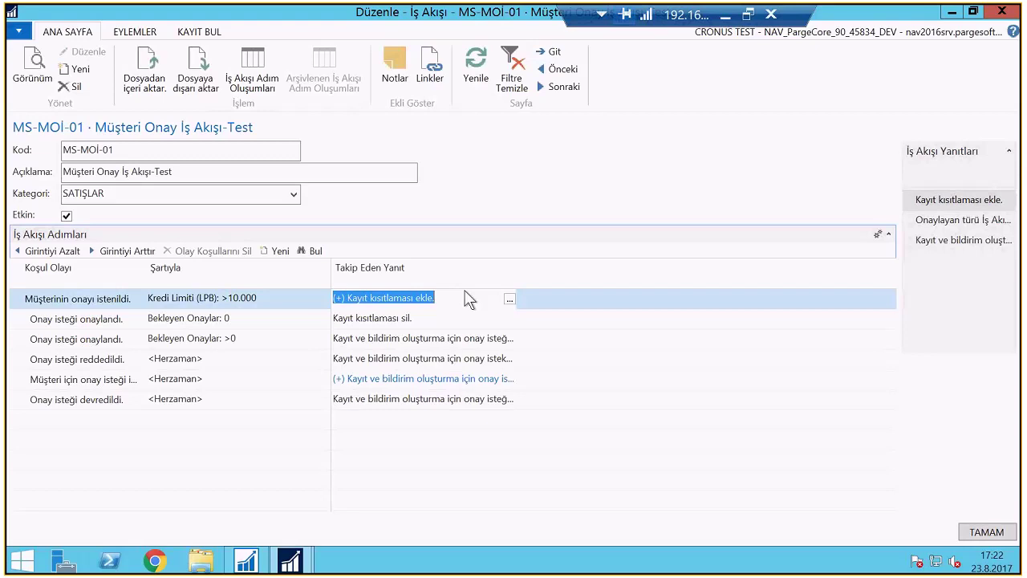
{"action": "key", "text": "Escape"}
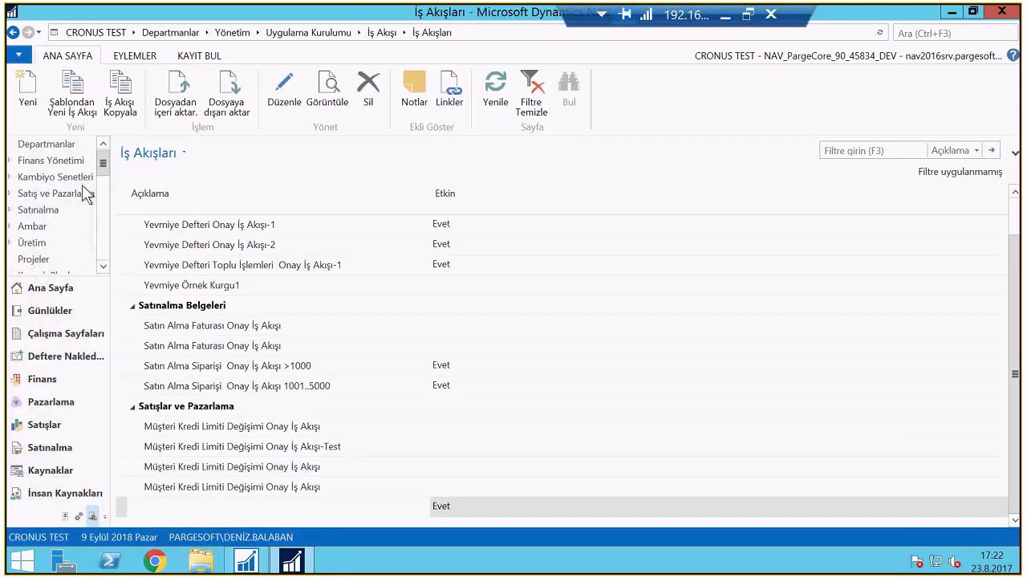
Open the customer list via Finans Yönetimi > Alacak Hesapları, briefly viewing the first customer's card
{"action": "left_click", "coordinate": [51, 161]}
{"action": "left_click", "coordinate": [193, 222]}
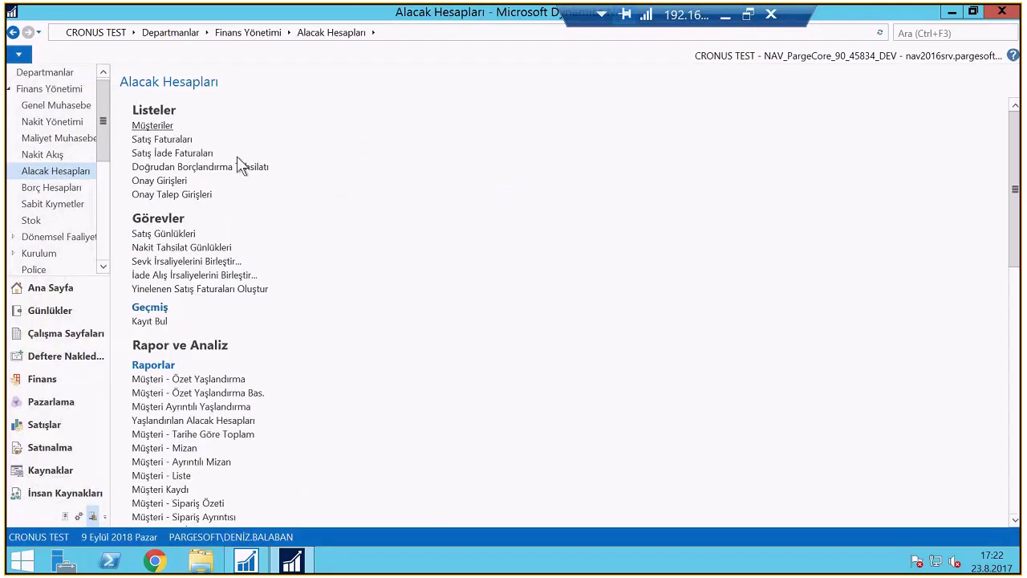
{"action": "left_click", "coordinate": [236, 156]}
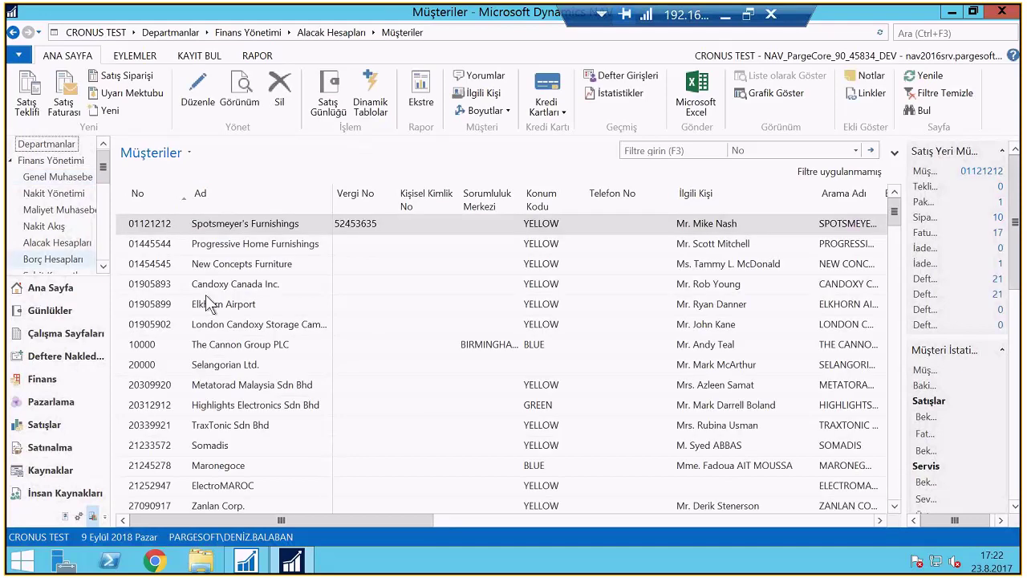
{"action": "key", "text": "ctrl+shift+e"}
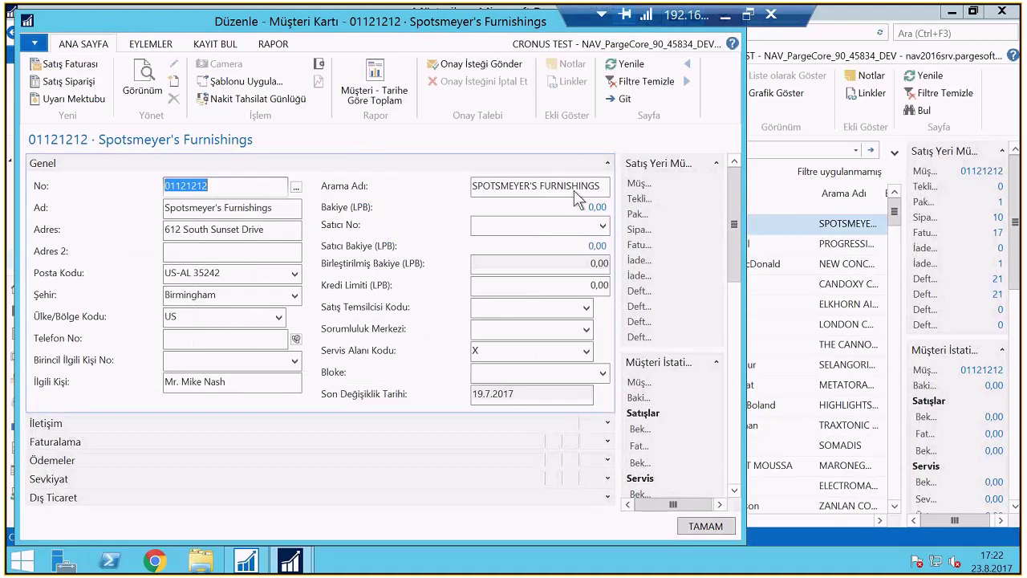
{"action": "key", "text": "Escape"}
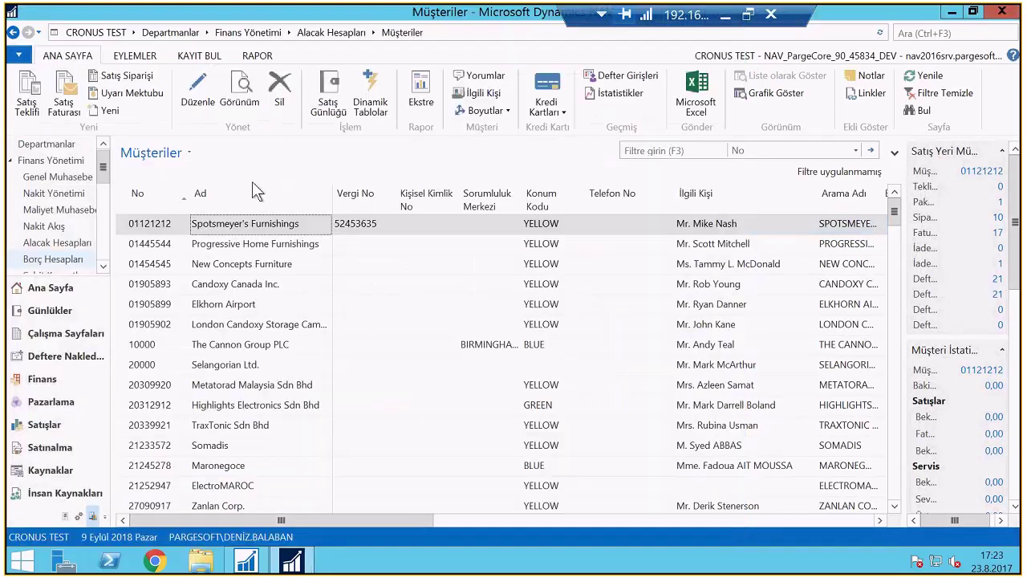
{"action": "key", "text": "alt+Left"}
{"action": "key", "text": "Return"}
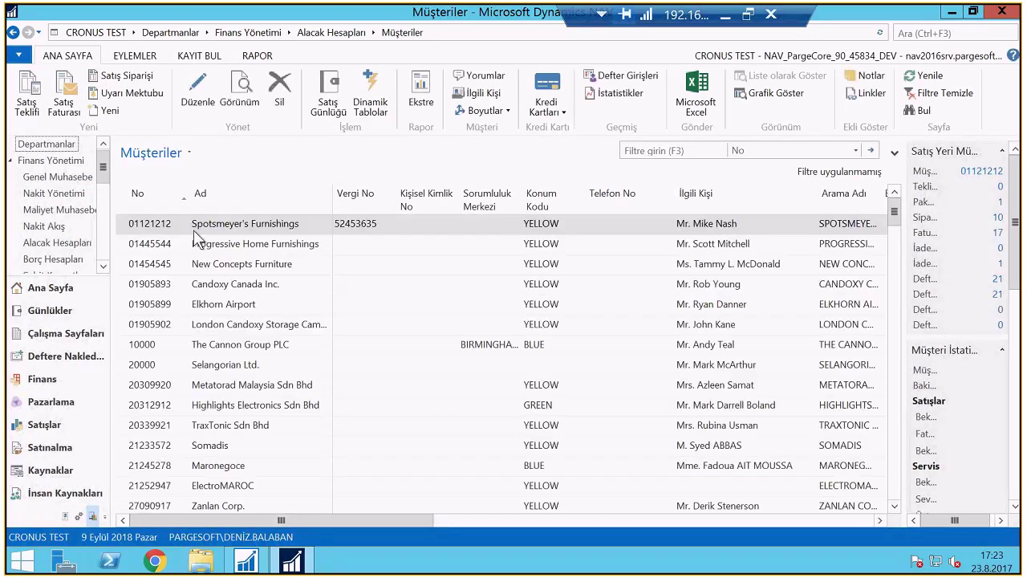
Open Spotsmeyer's Furnishings' card and enter a Kredi Limiti of 5000
{"action": "double_click", "coordinate": [193, 229]}
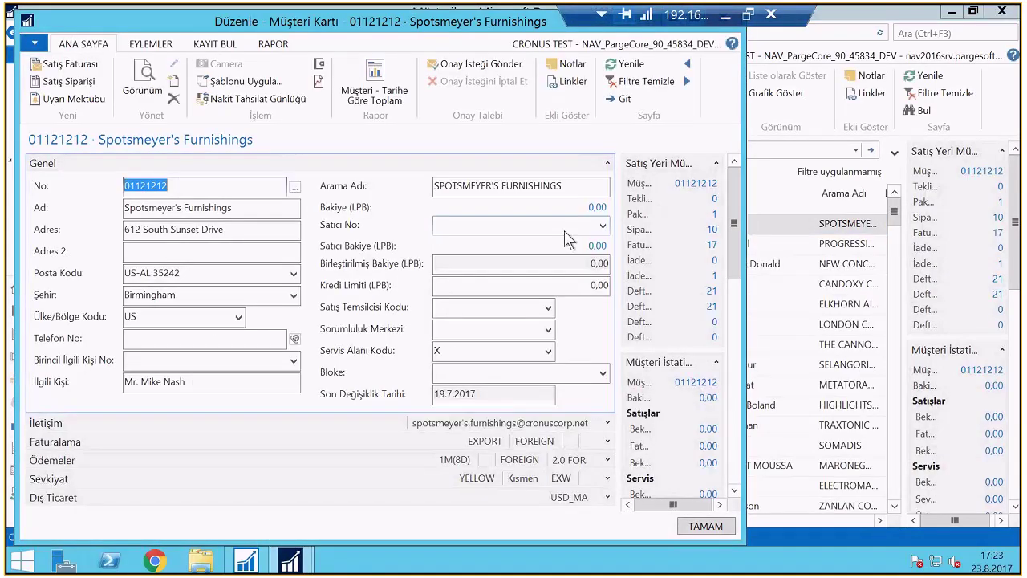
{"action": "left_click", "coordinate": [559, 285]}
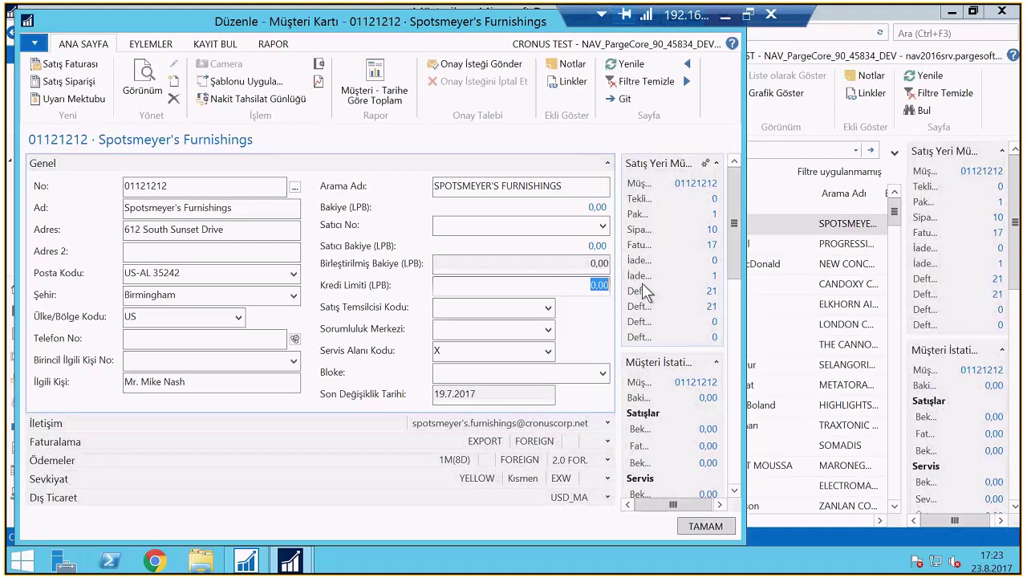
{"action": "type", "text": "50000"}
{"action": "key", "text": "Tab"}
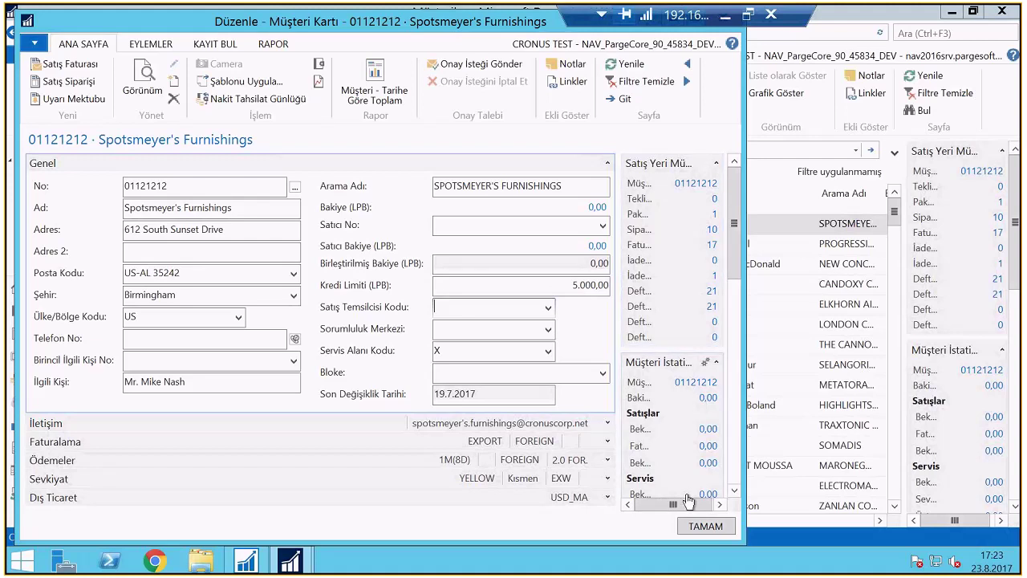
Close the card with TAMAM, discard changes, reopen it and retry the credit limit
{"action": "left_click", "coordinate": [694, 527]}
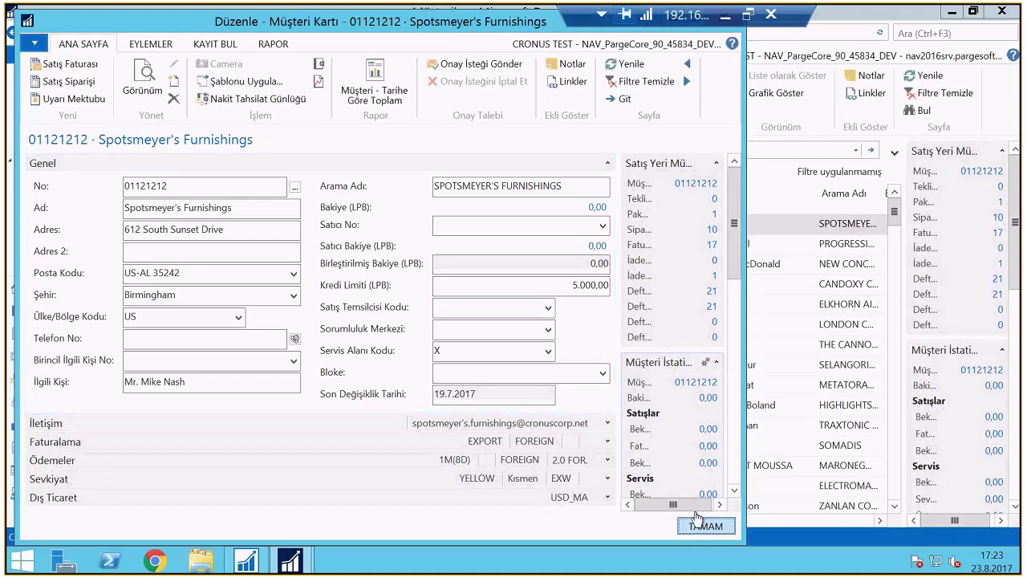
{"action": "left_click", "coordinate": [697, 523]}
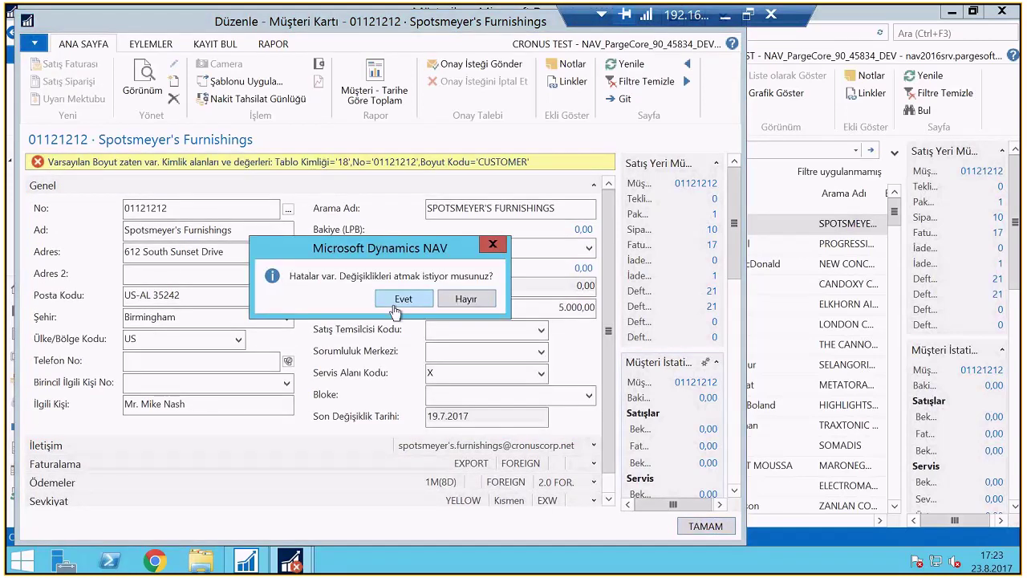
{"action": "left_click", "coordinate": [396, 308]}
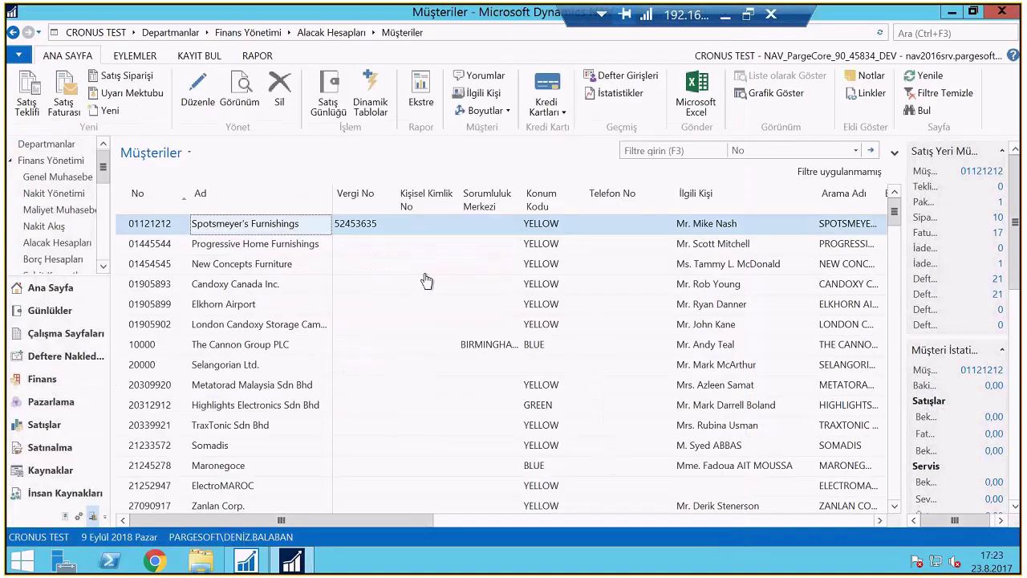
{"action": "key", "text": "ctrl+shift+e"}
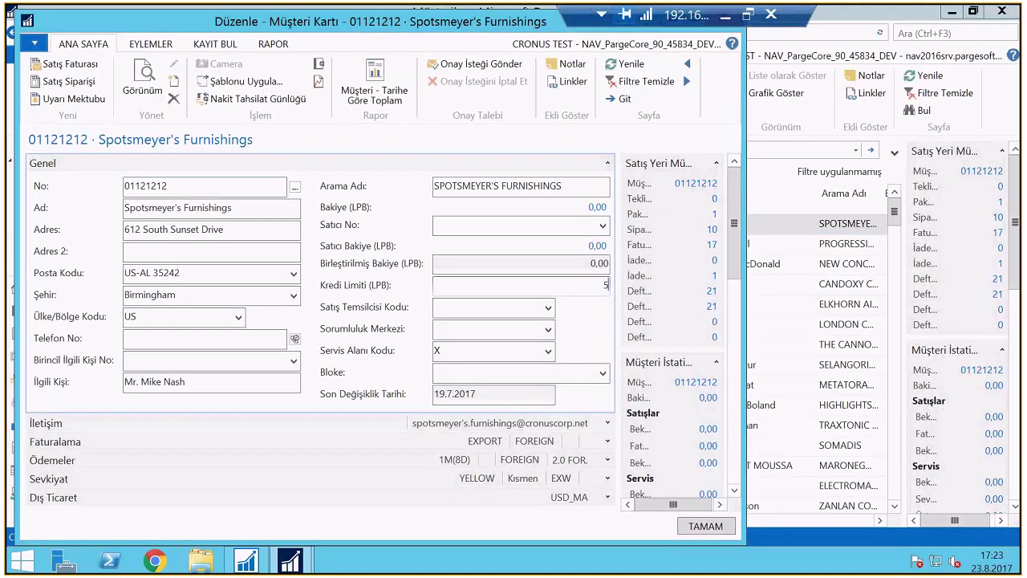
{"action": "left_click", "coordinate": [437, 306]}
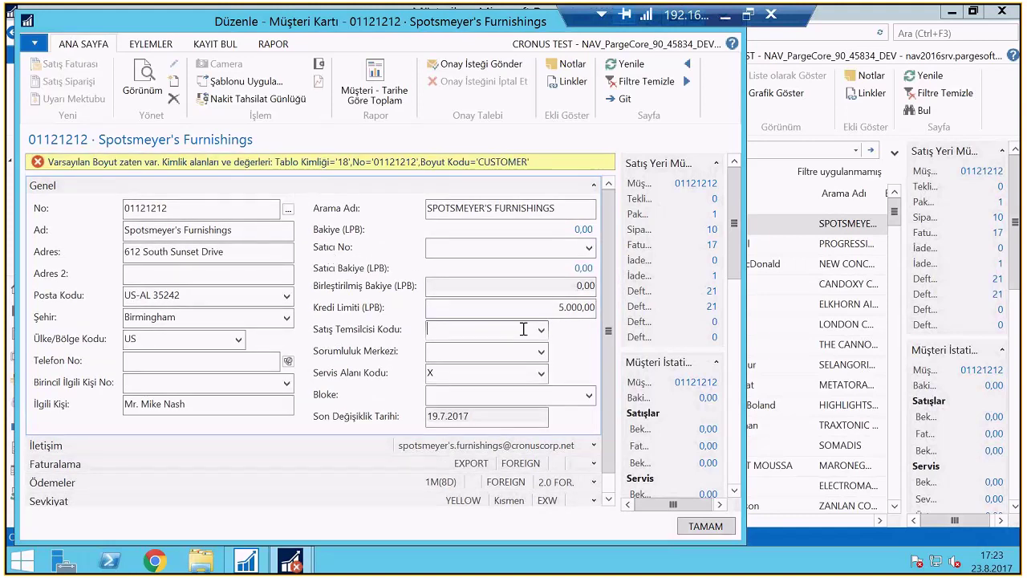
{"action": "key", "text": "Escape"}
{"action": "left_click", "coordinate": [449, 298]}
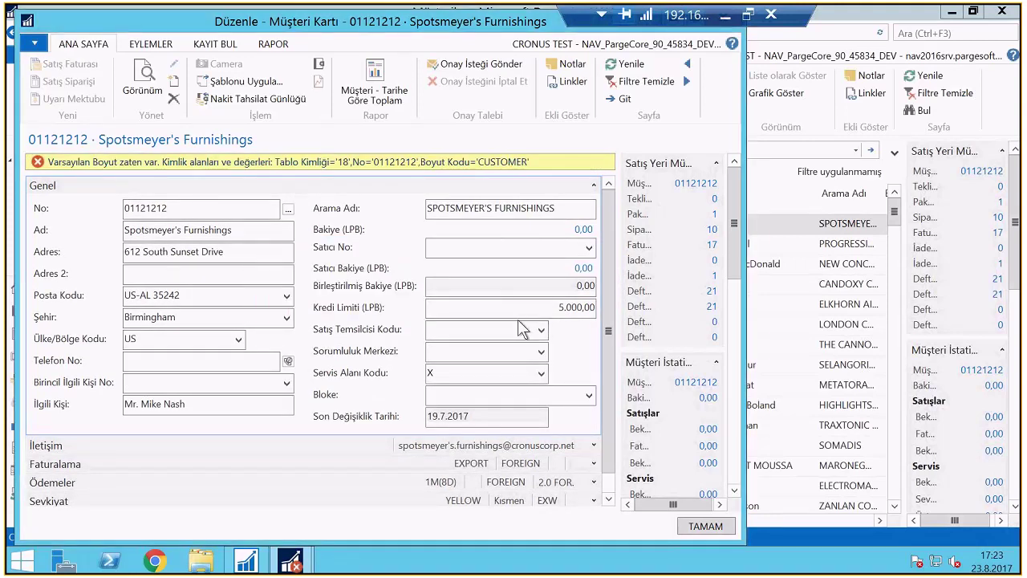
Set Progressive Home Furnishings' Kredi Limiti to 5000 and save the card with TAMAM
{"action": "key", "text": "Escape"}
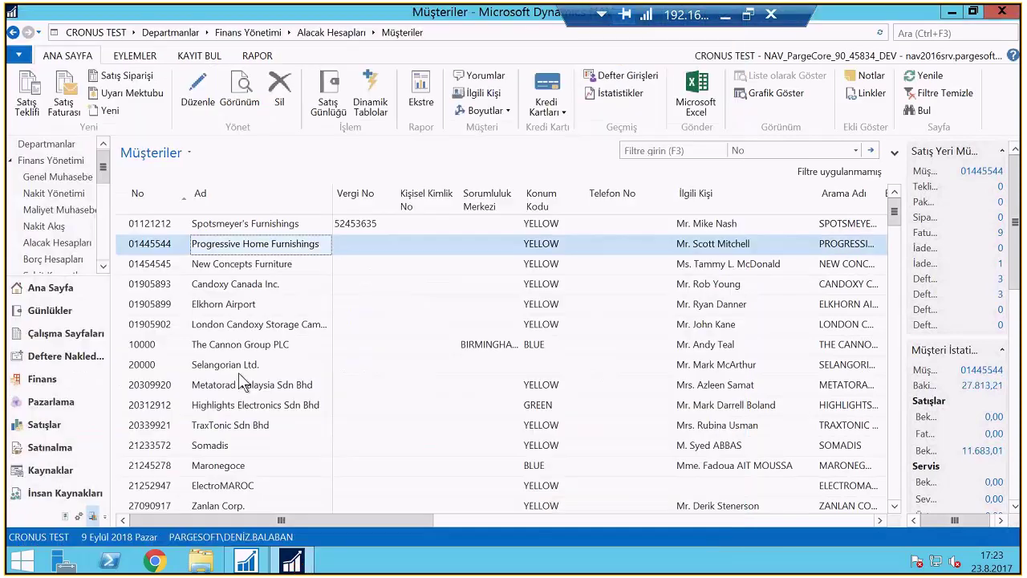
{"action": "key", "text": "ctrl+shift+e"}
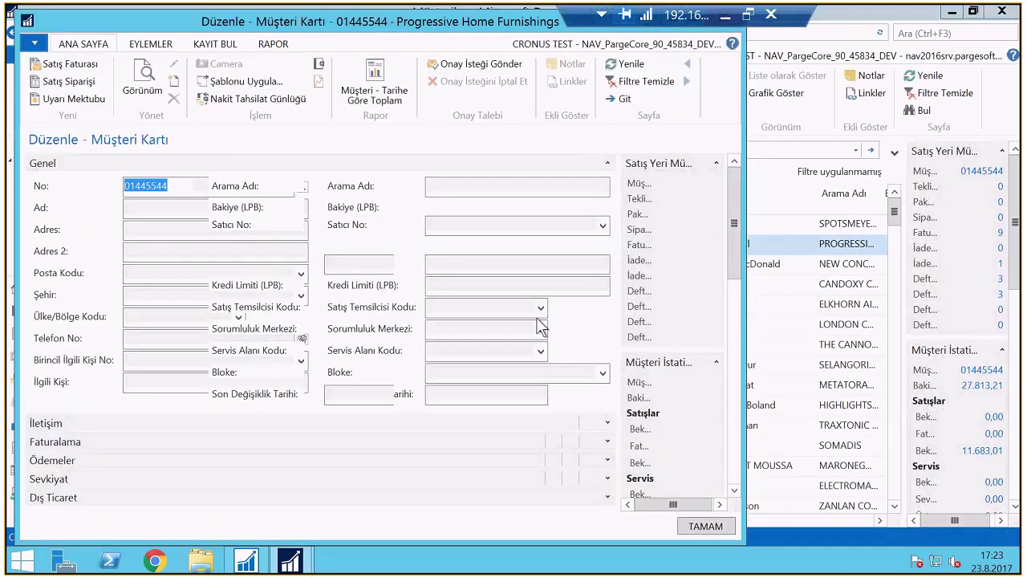
{"action": "left_click", "coordinate": [605, 285]}
{"action": "key", "text": "Escape"}
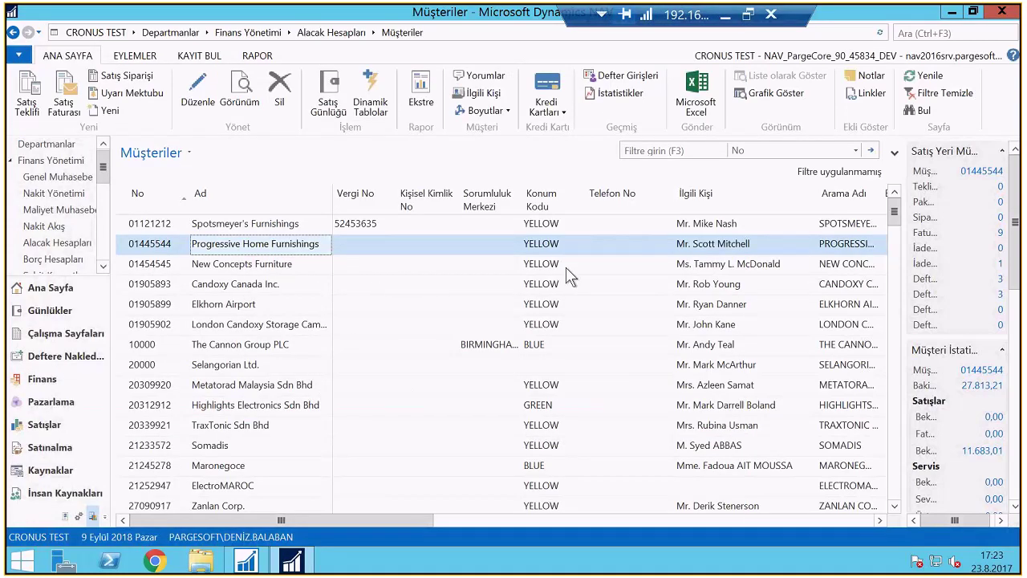
{"action": "key", "text": "ctrl+shift+e"}
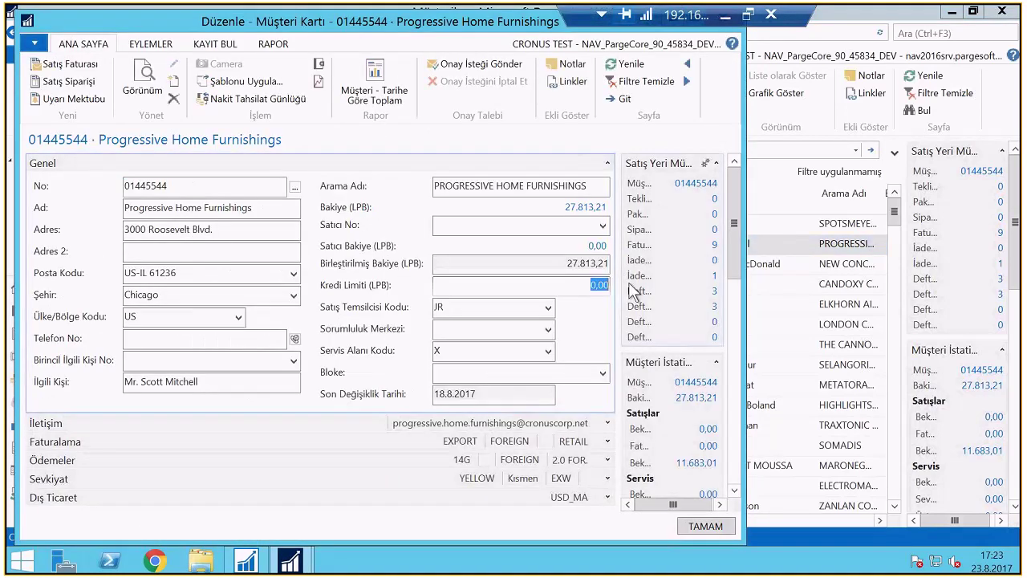
{"action": "type", "text": "5000"}
{"action": "key", "text": "Tab"}
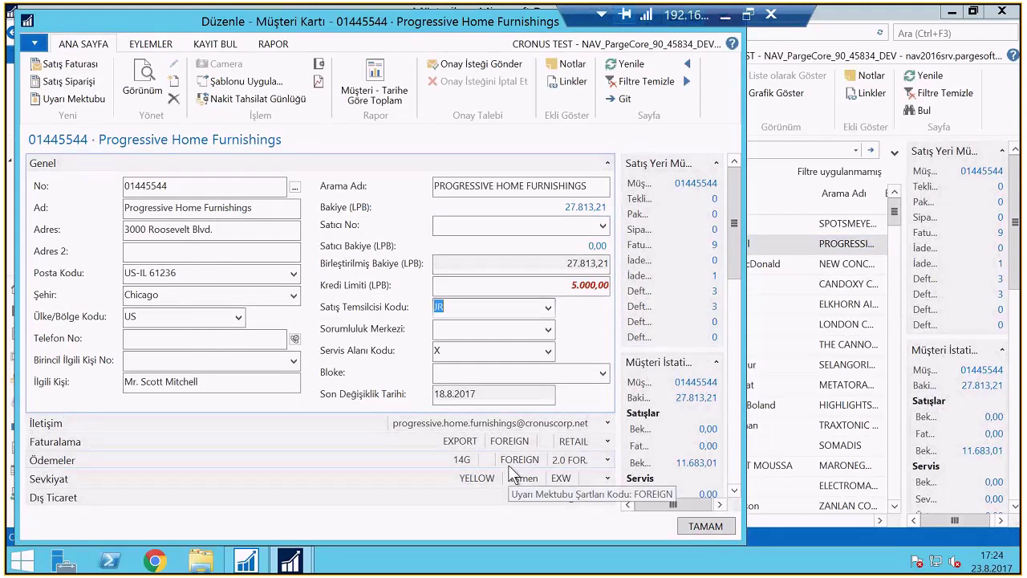
{"action": "left_click", "coordinate": [696, 527]}
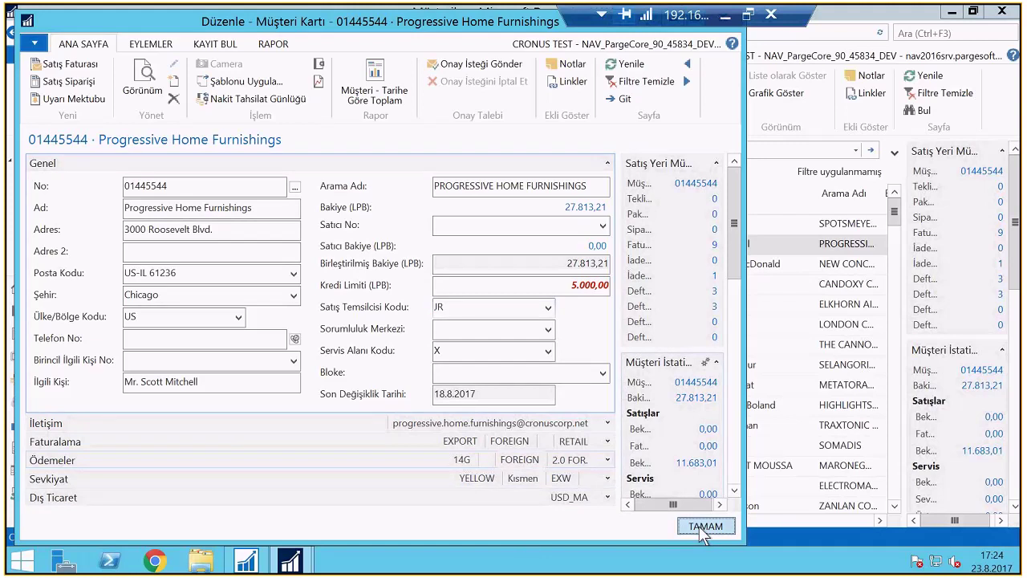
Reopen Progressive Home Furnishings' card to verify the 5.000,00 credit limit, then close it
{"action": "key", "text": "ctrl+shift+e"}
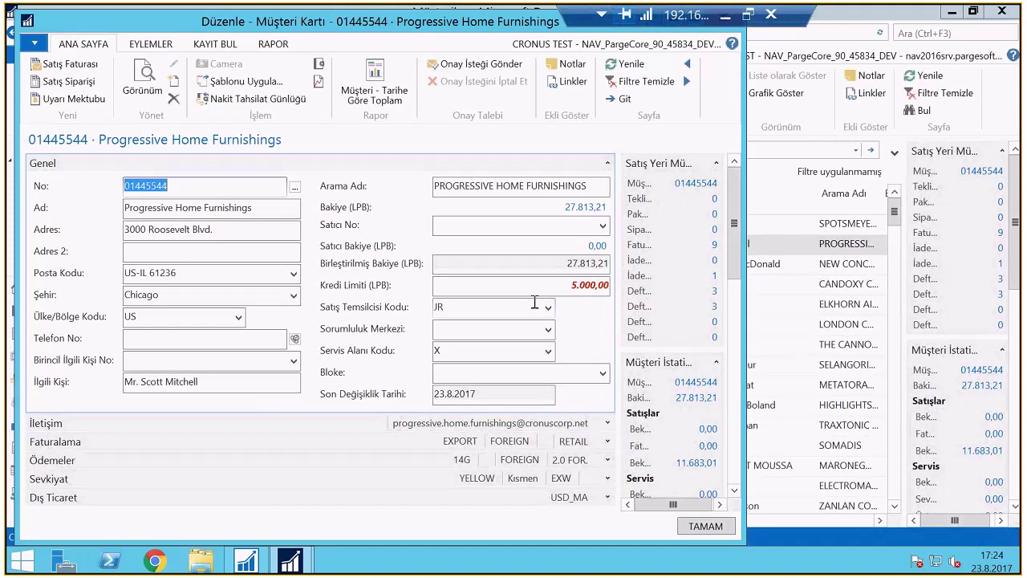
{"action": "key", "text": "Escape"}
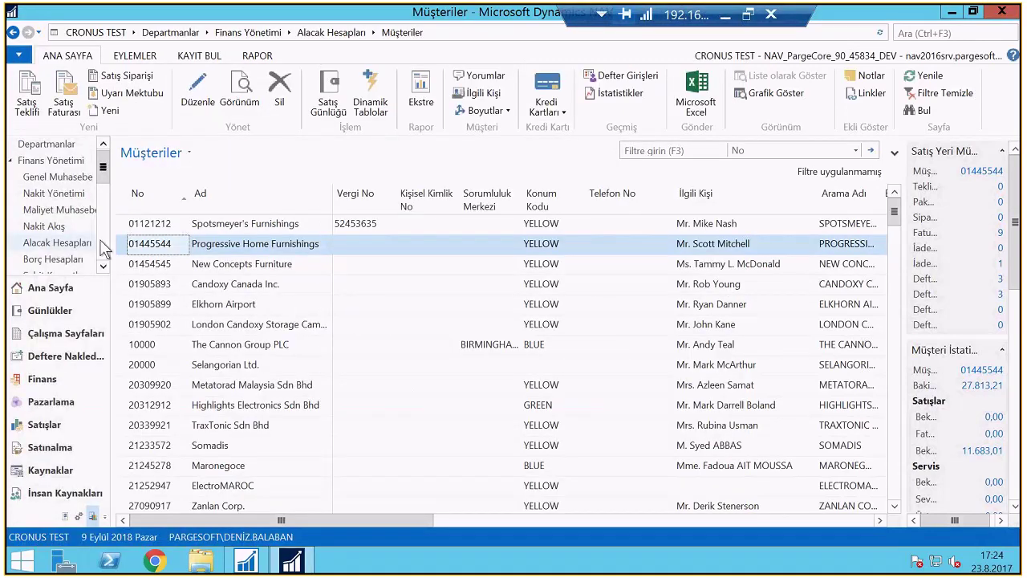
{"action": "scroll", "coordinate": [48, 245], "scroll_direction": "down", "scroll_amount": 5}
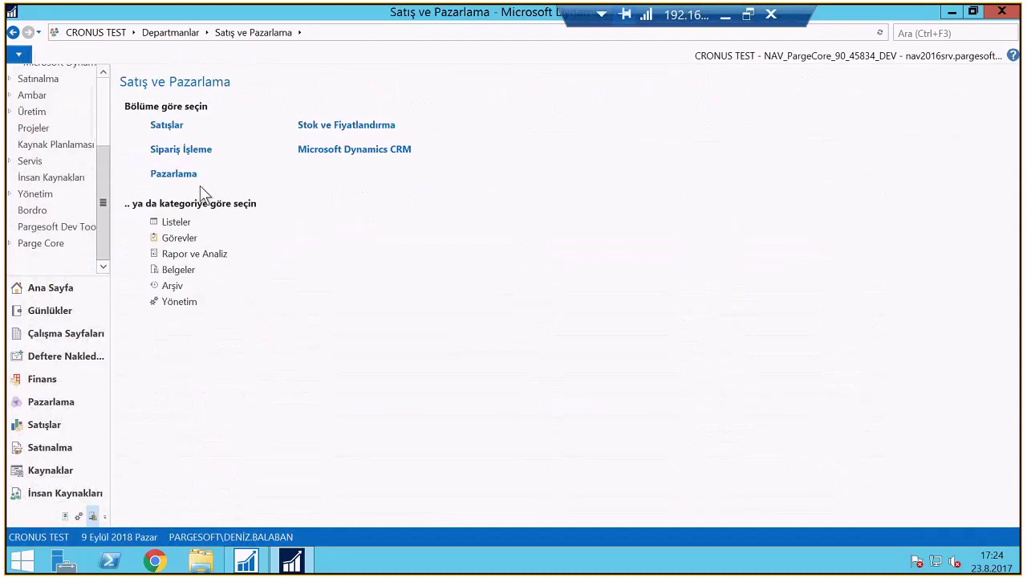
{"action": "left_click", "coordinate": [171, 152]}
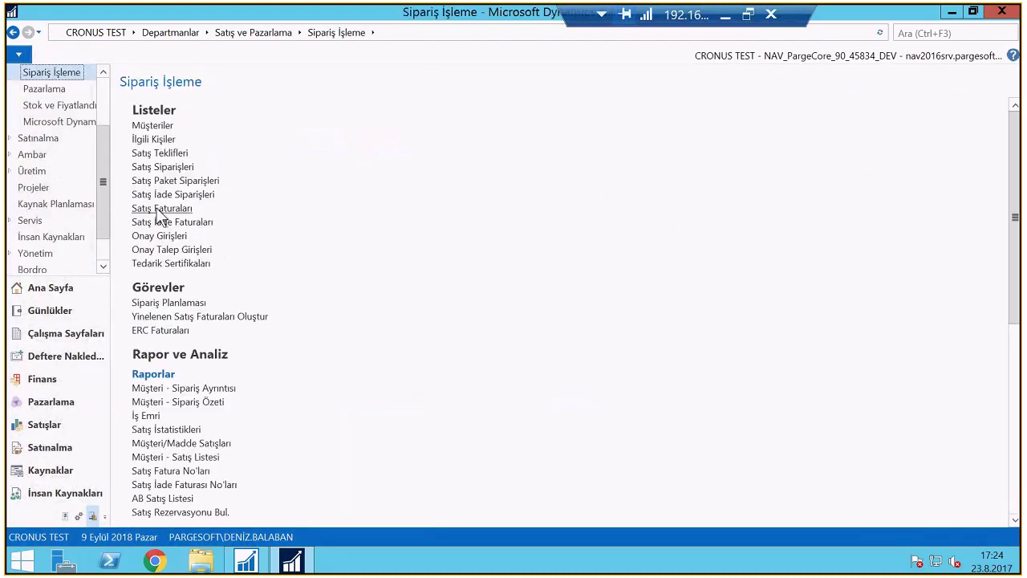
{"action": "left_click", "coordinate": [184, 208]}
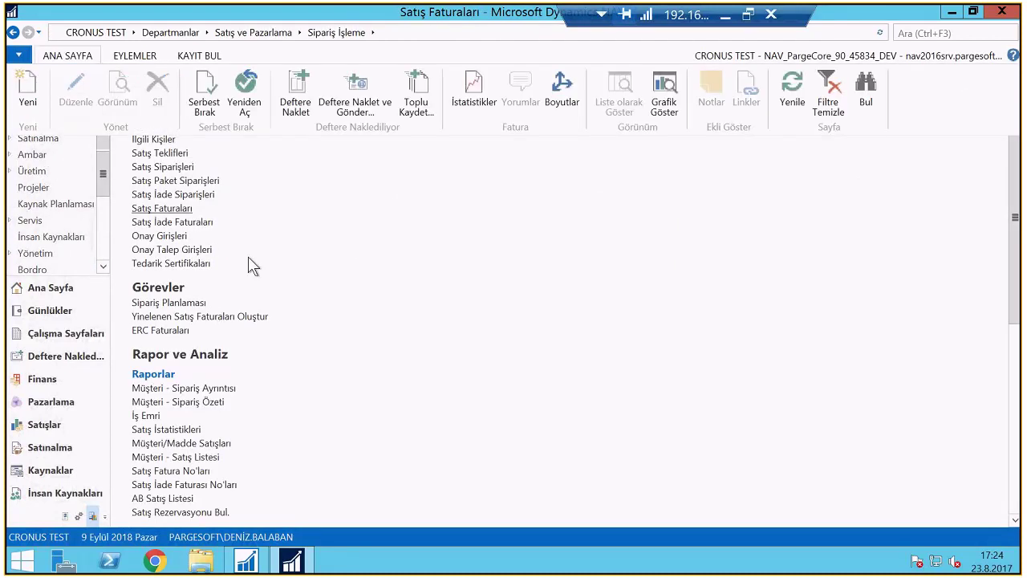
{"action": "left_click", "coordinate": [26, 85]}
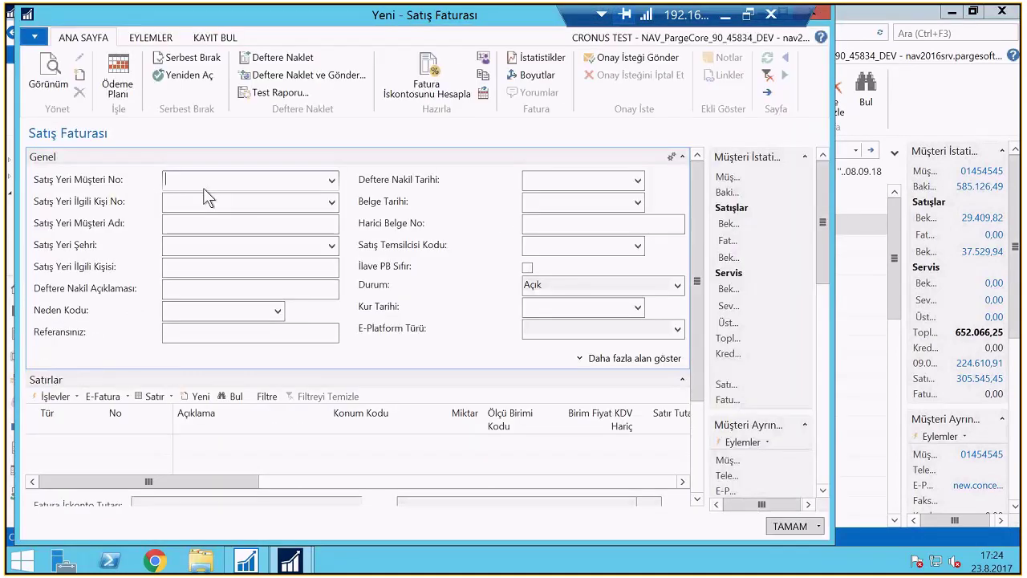
{"action": "type", "text": "01445544"}
{"action": "key", "text": "Tab"}
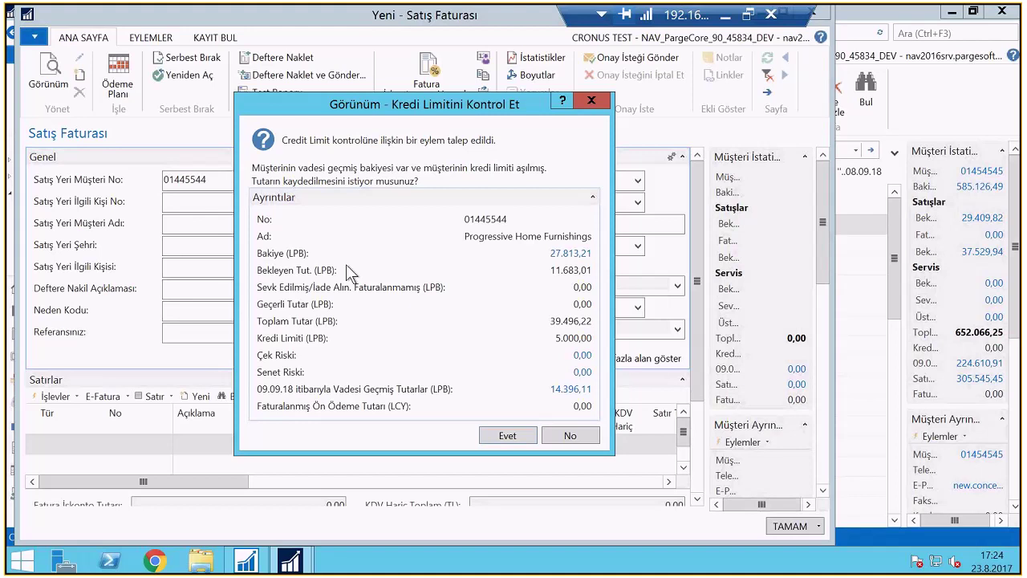
{"action": "left_click", "coordinate": [504, 435]}
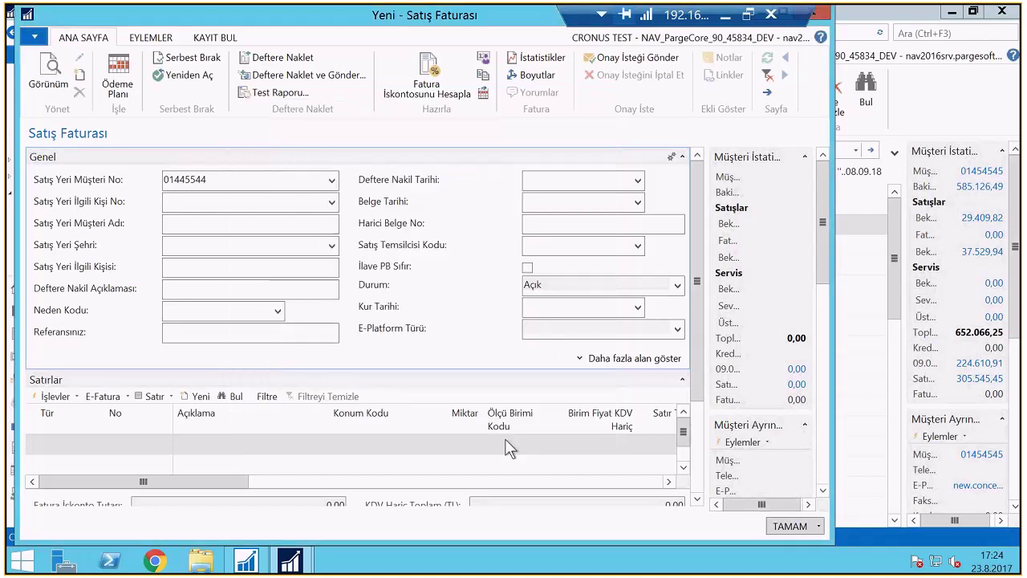
Add a G/M Hesabı line for account 6610, quantity 1, unit price 1000, accepting the credit warning
{"action": "left_click", "coordinate": [95, 444]}
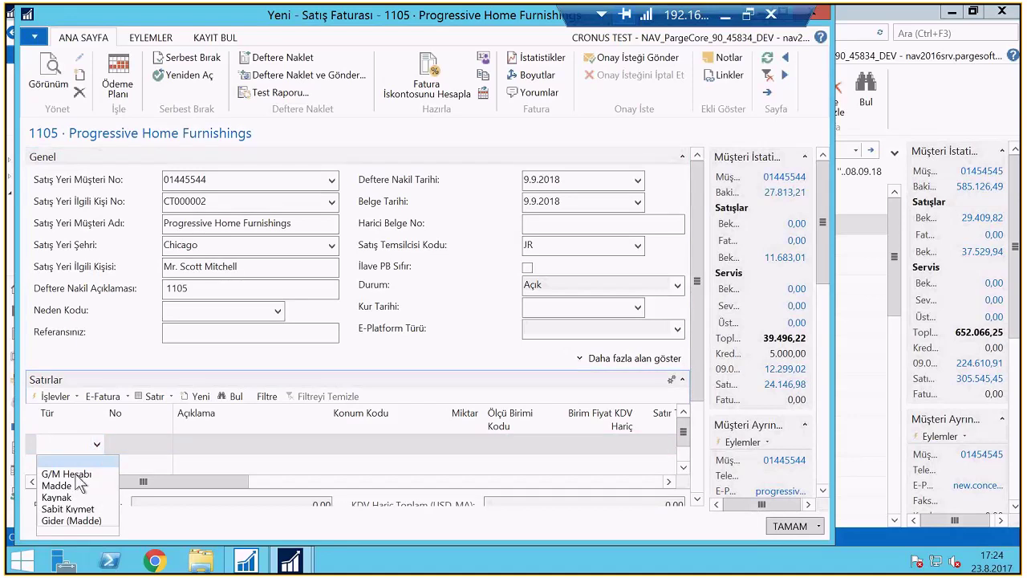
{"action": "left_click", "coordinate": [75, 475]}
{"action": "left_click", "coordinate": [147, 447]}
{"action": "type", "text": "6"}
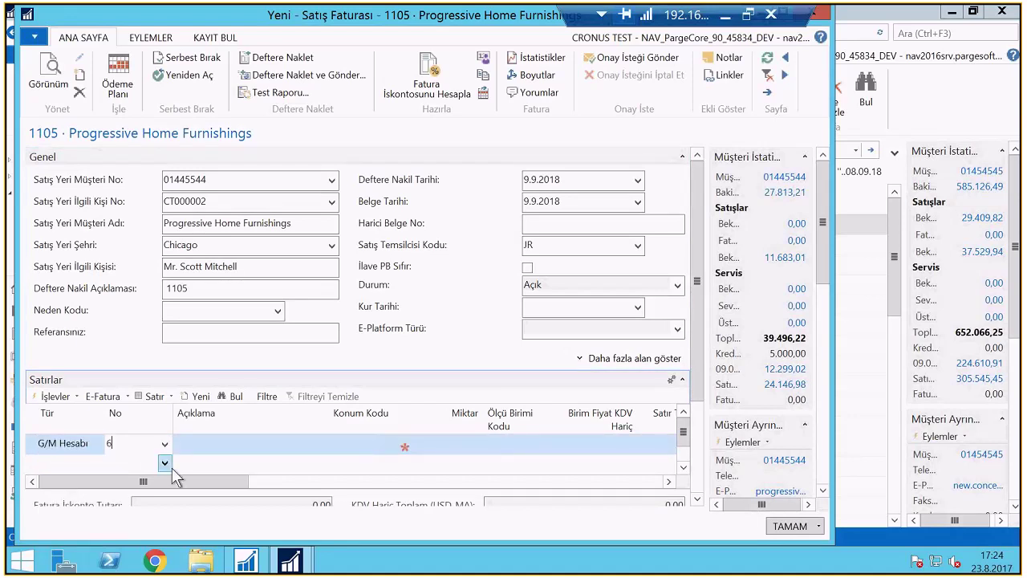
{"action": "left_click", "coordinate": [170, 467]}
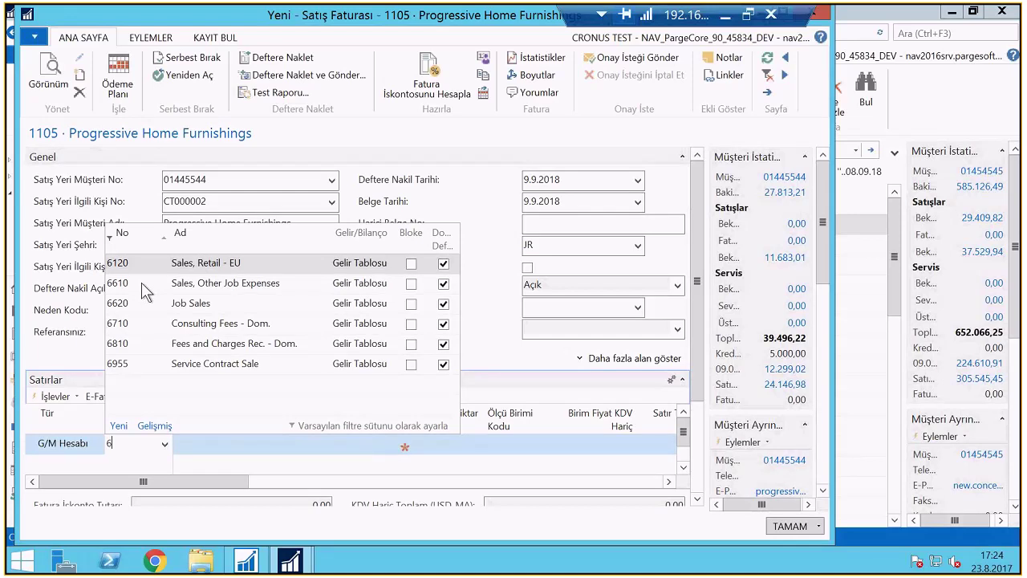
{"action": "left_click", "coordinate": [145, 292]}
{"action": "key", "text": "Tab"}
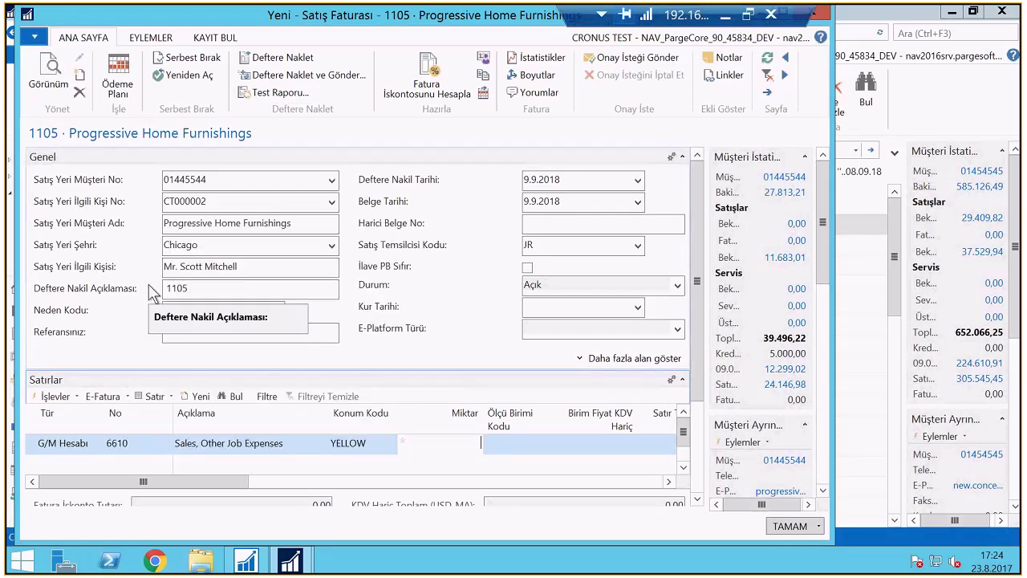
{"action": "type", "text": "1"}
{"action": "key", "text": "Tab"}
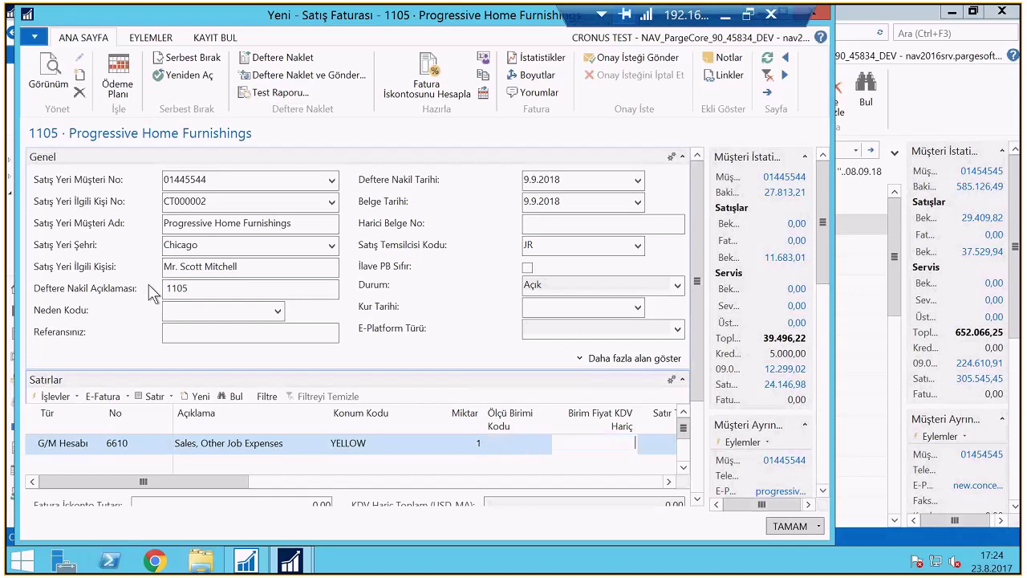
{"action": "type", "text": "1000"}
{"action": "key", "text": "Tab"}
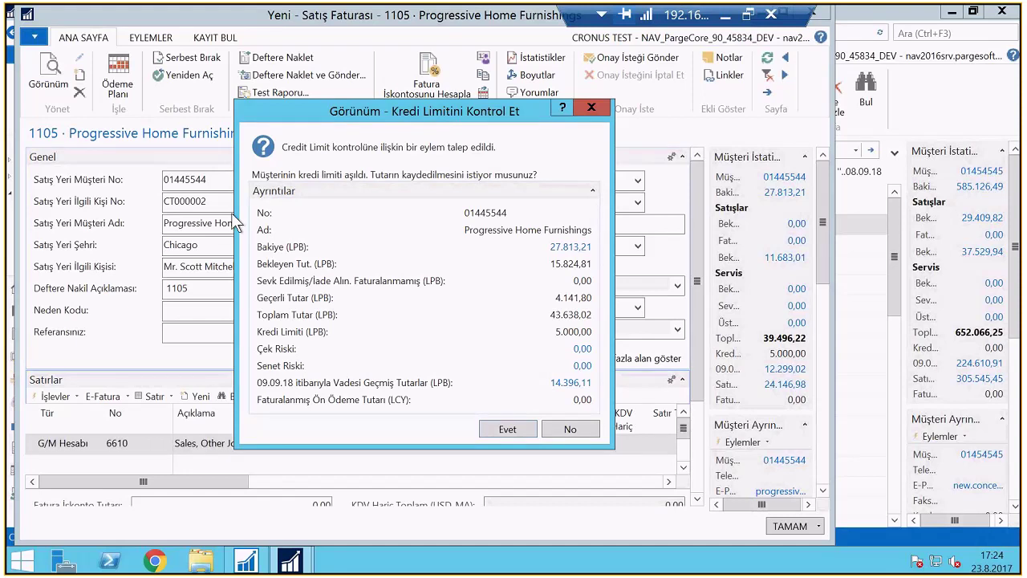
{"action": "key", "text": "Return"}
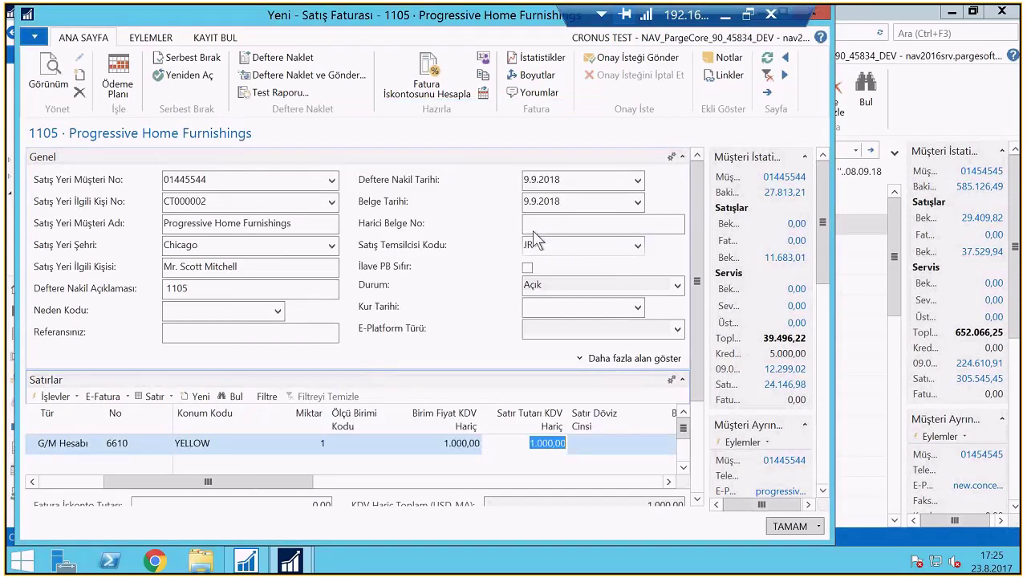
Set external document number TEST4, post invoice 1105, and close the empty new invoice
{"action": "left_click", "coordinate": [534, 224]}
{"action": "type", "text": "TEST4"}
{"action": "key", "text": "Tab"}
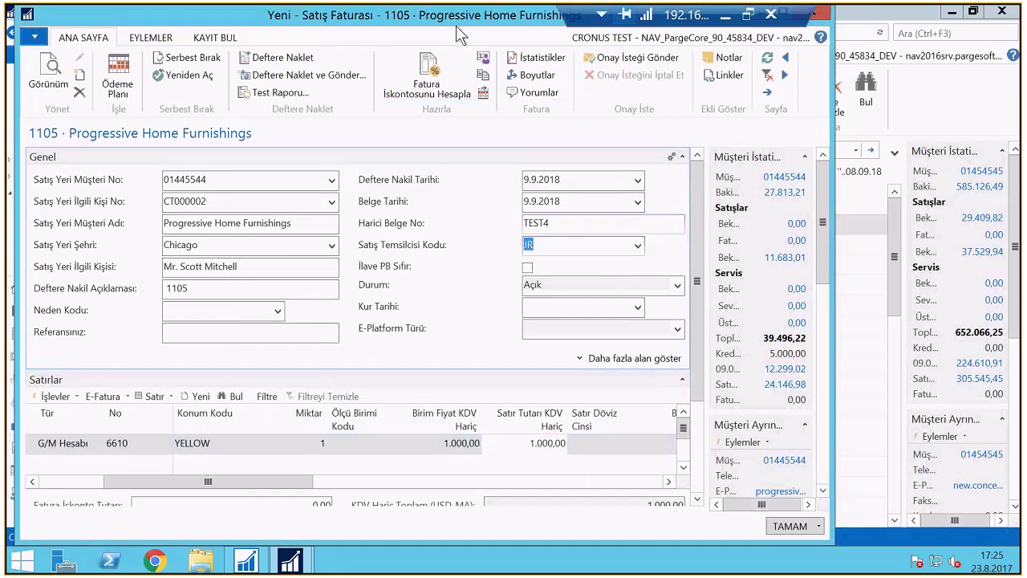
{"action": "left_click", "coordinate": [300, 61]}
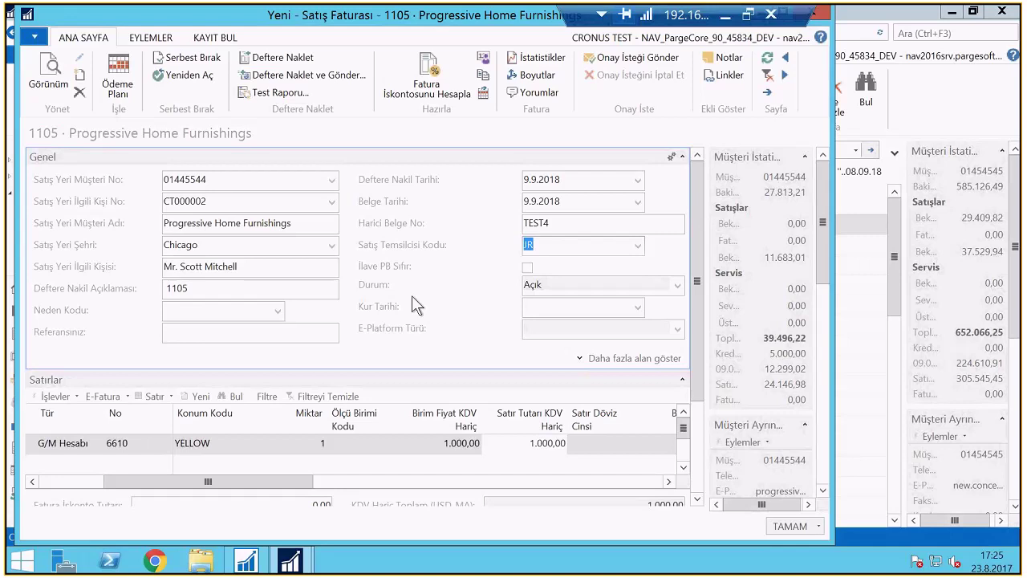
{"action": "key", "text": "Return"}
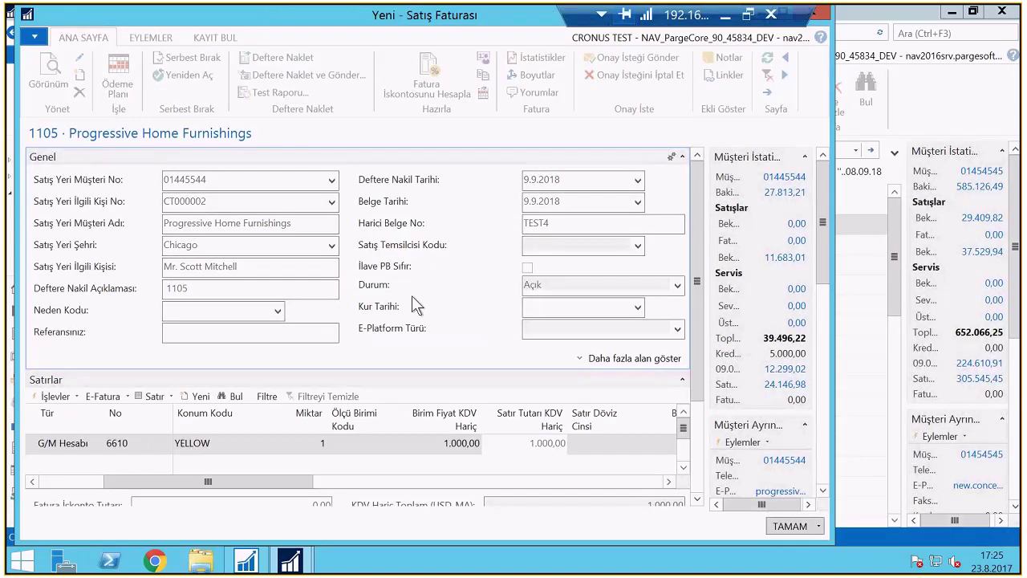
{"action": "key", "text": "Escape"}
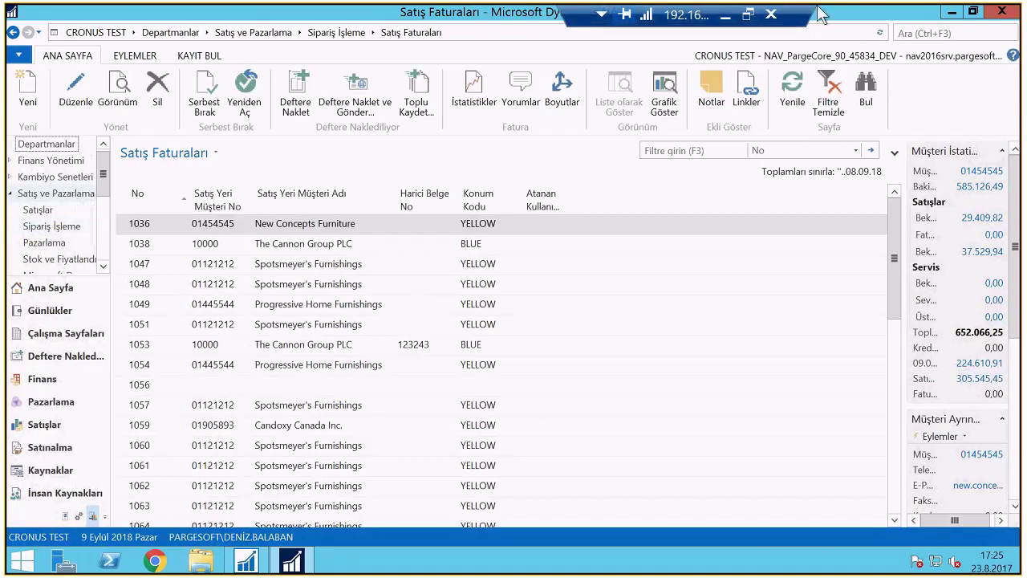
Find the İş Akışları list via search and expand the Satışlar ve Pazarlama workflow group
{"action": "left_click", "coordinate": [908, 32]}
{"action": "type", "text": "İş"}
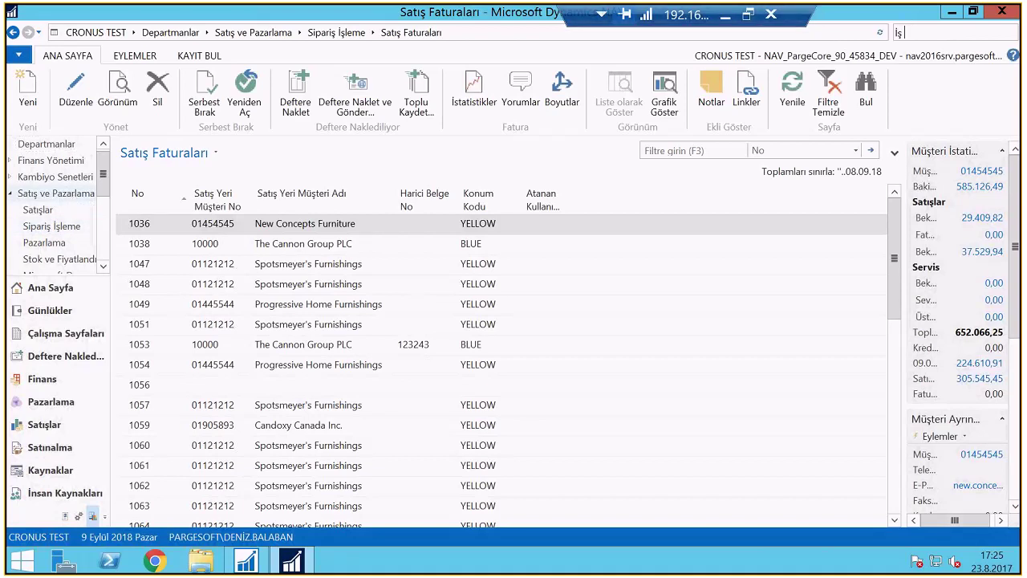
{"action": "type", "text": " Akışı"}
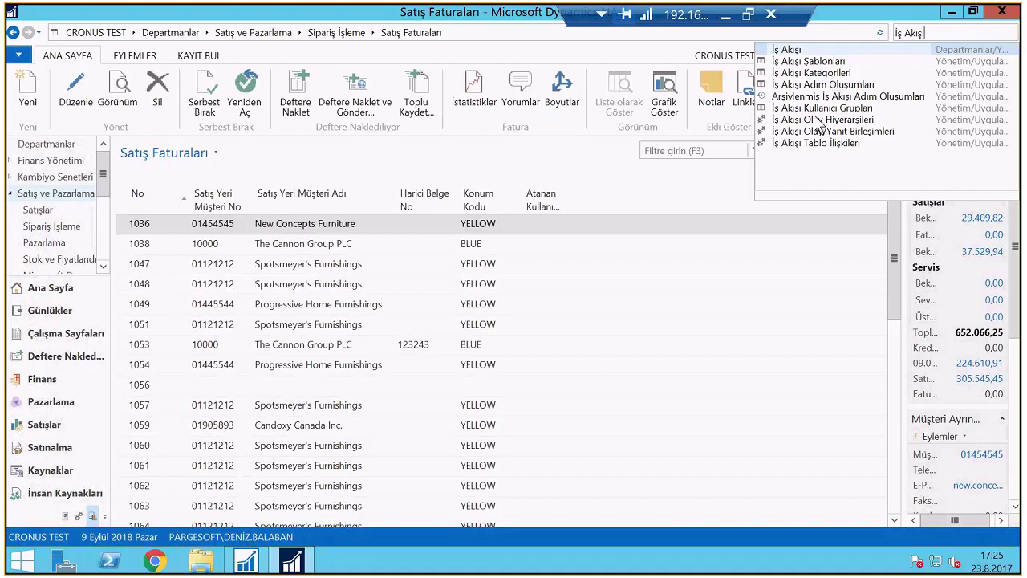
{"action": "left_click", "coordinate": [796, 51]}
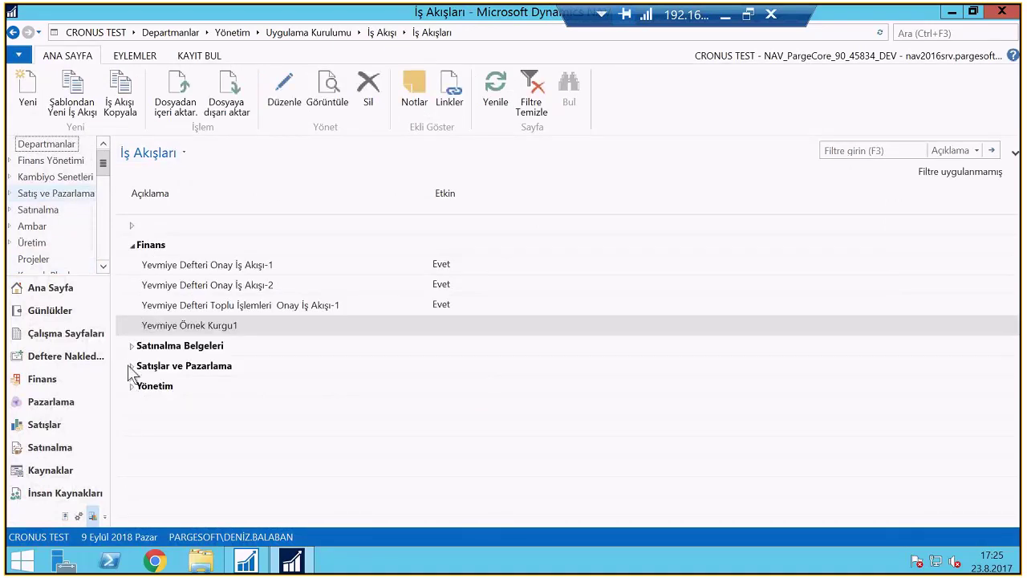
{"action": "left_click", "coordinate": [132, 386]}
{"action": "left_click", "coordinate": [132, 366]}
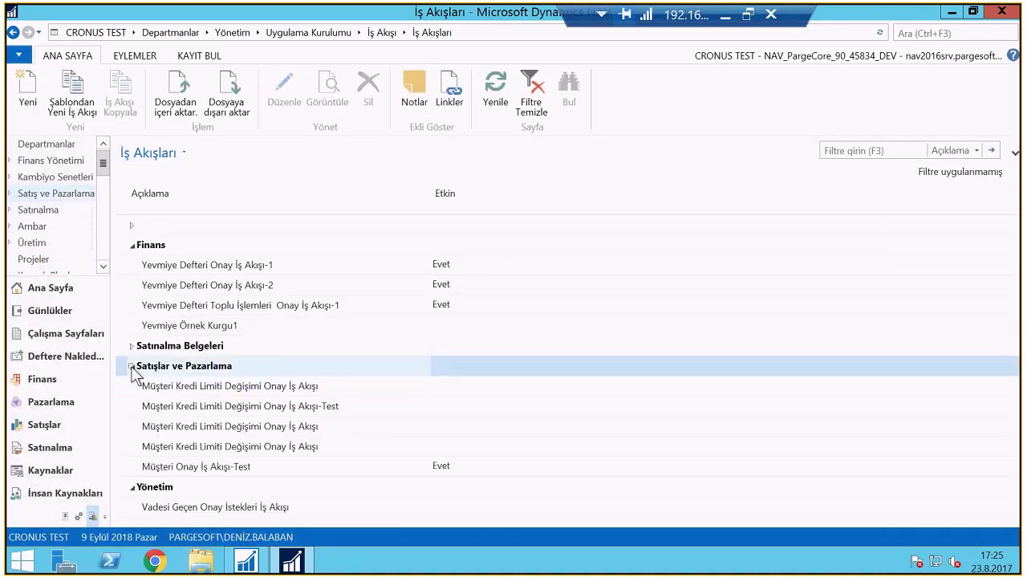
Review the Müşteri Onay İş Akışı-Test credit-limit condition (Kredi Limiti >10.000) without changing it
{"action": "double_click", "coordinate": [247, 465]}
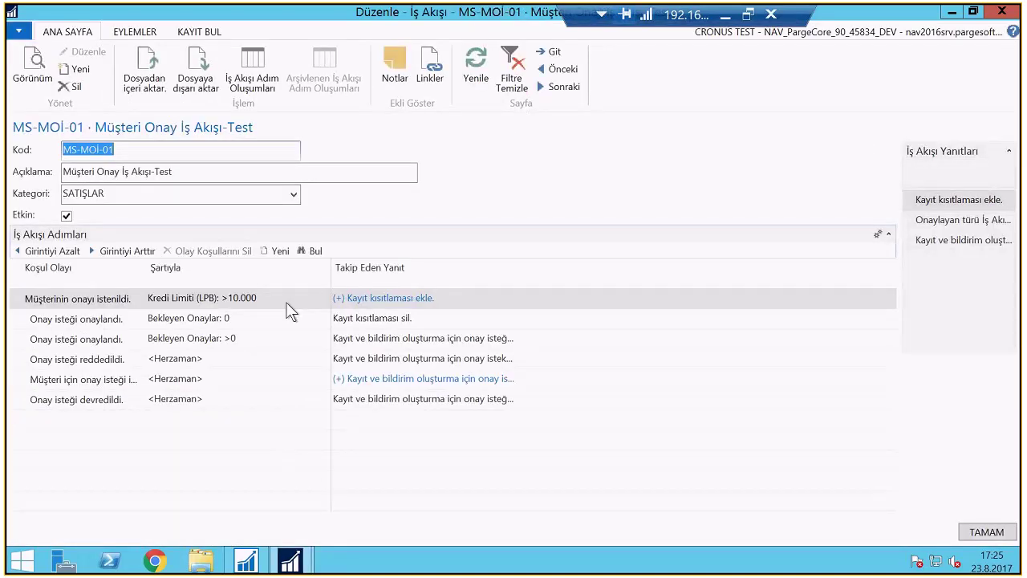
{"action": "left_click", "coordinate": [287, 305]}
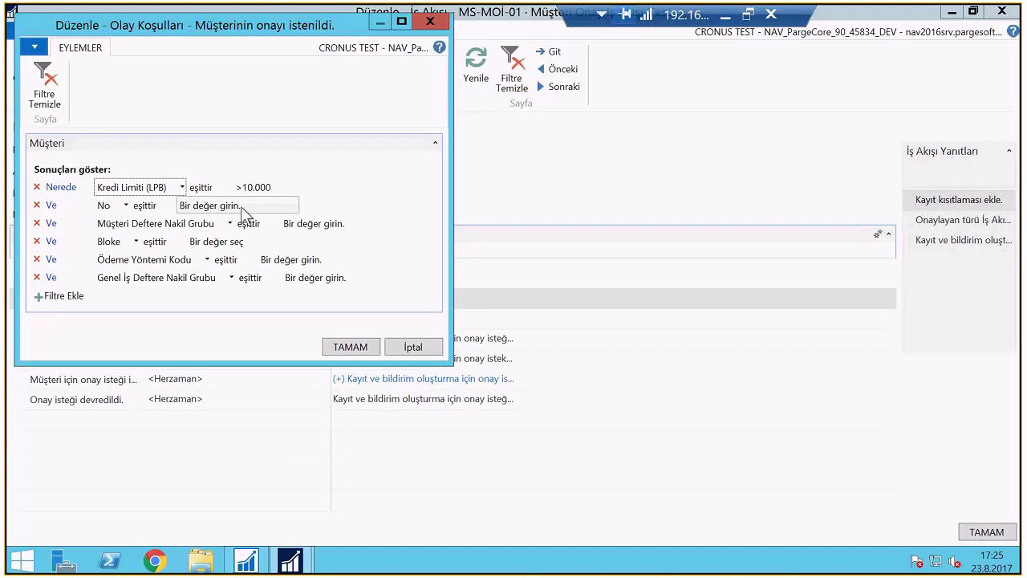
{"action": "key", "text": "Return"}
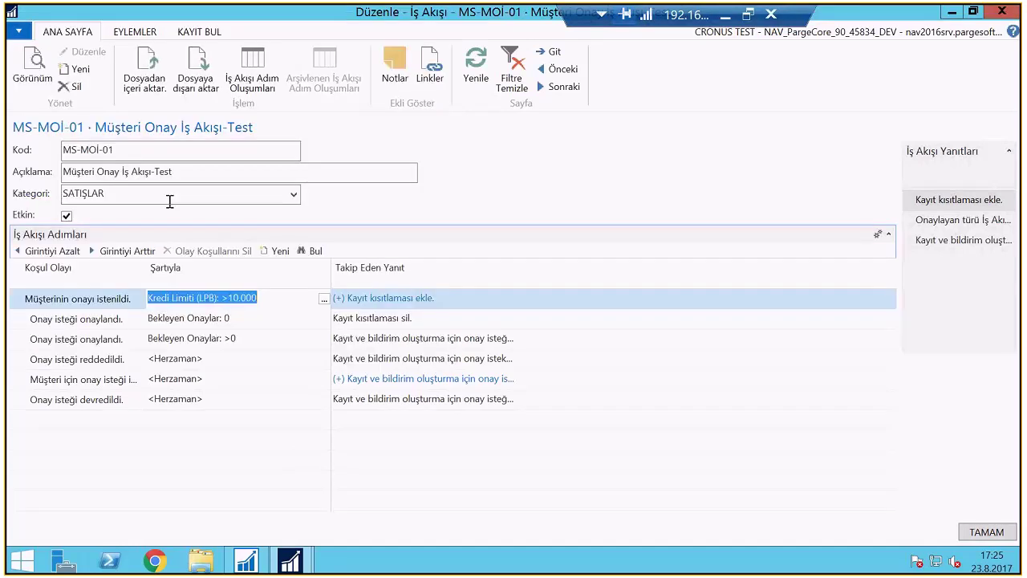
{"action": "key", "text": "Escape"}
Navigate from Finans Yönetimi to the Müşteriler list under Alacak Hesapları
{"action": "left_click", "coordinate": [50, 160]}
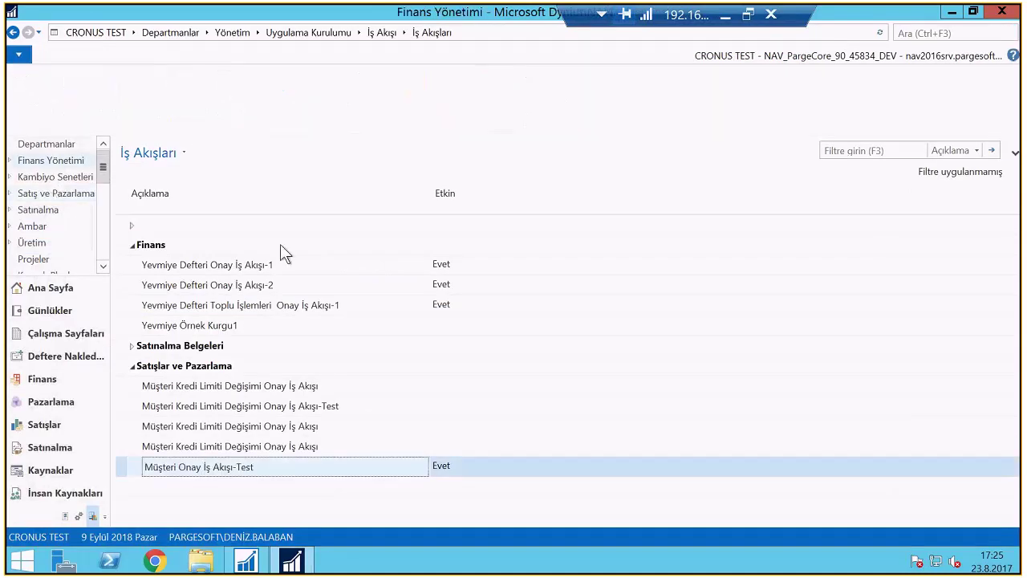
{"action": "left_click", "coordinate": [186, 125]}
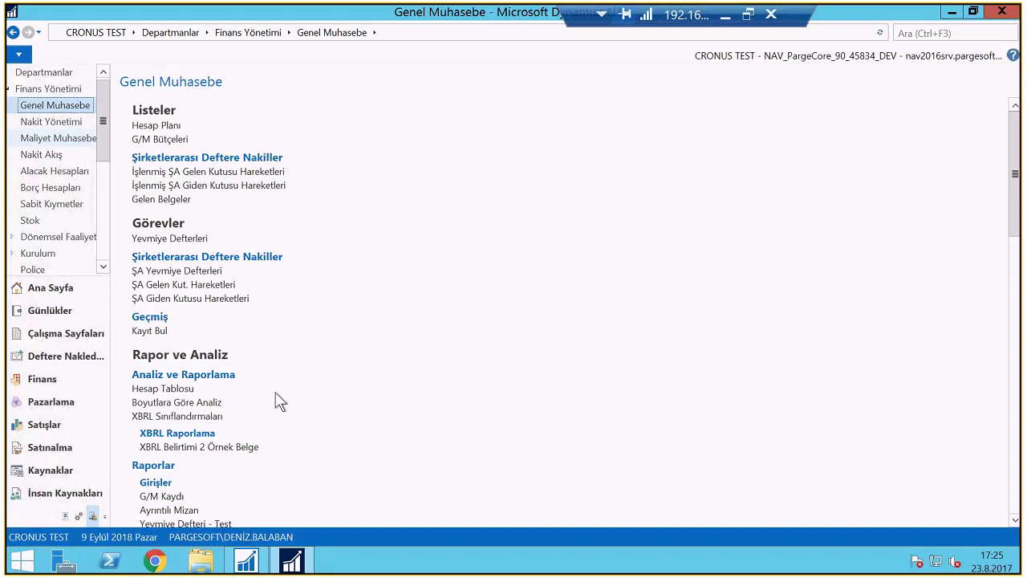
{"action": "left_click", "coordinate": [48, 88]}
{"action": "left_click", "coordinate": [173, 226]}
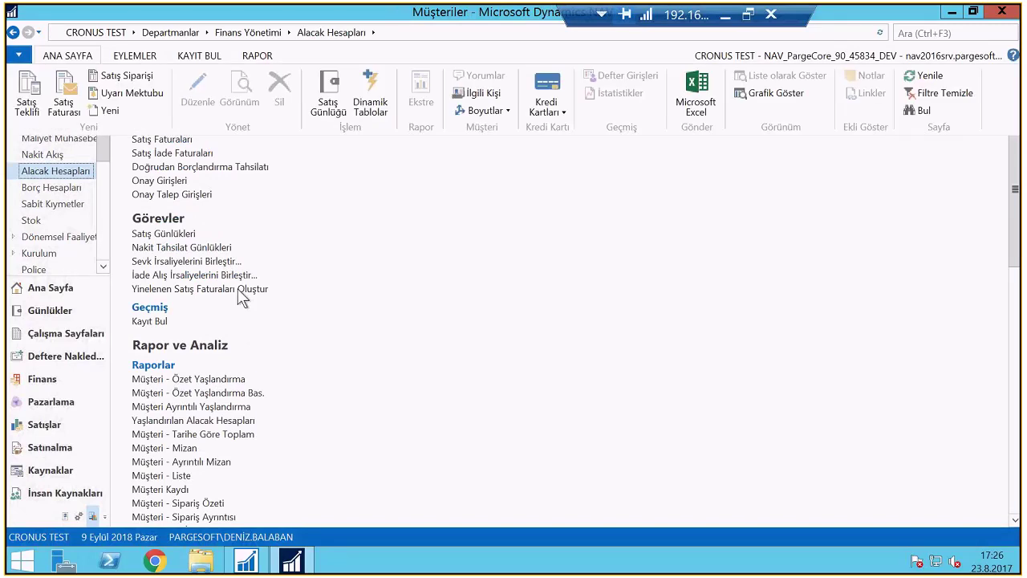
Enter 2000 as Progressive Home Furnishings' credit limit and close the customer card
{"action": "double_click", "coordinate": [201, 251]}
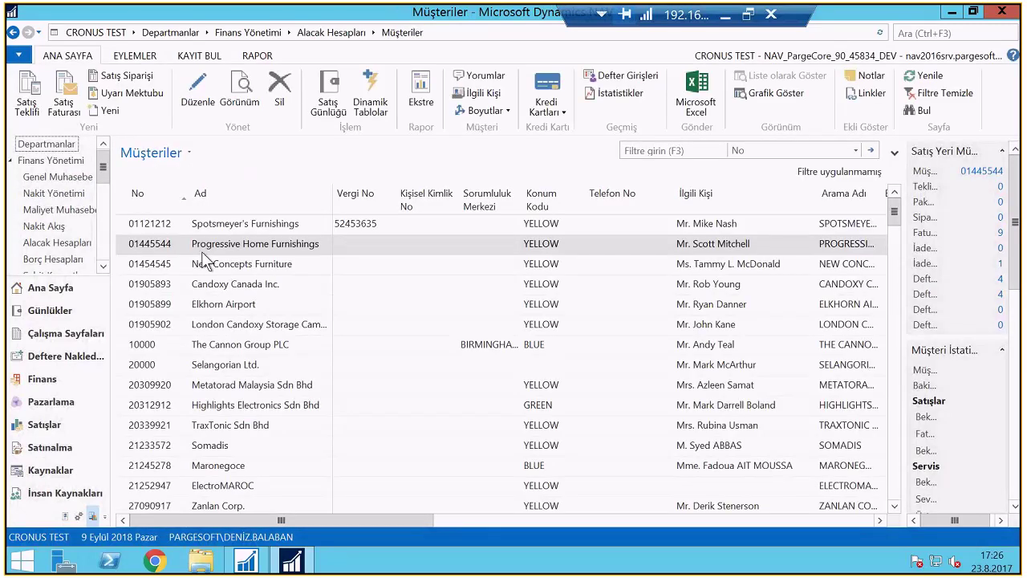
{"action": "left_click", "coordinate": [584, 281]}
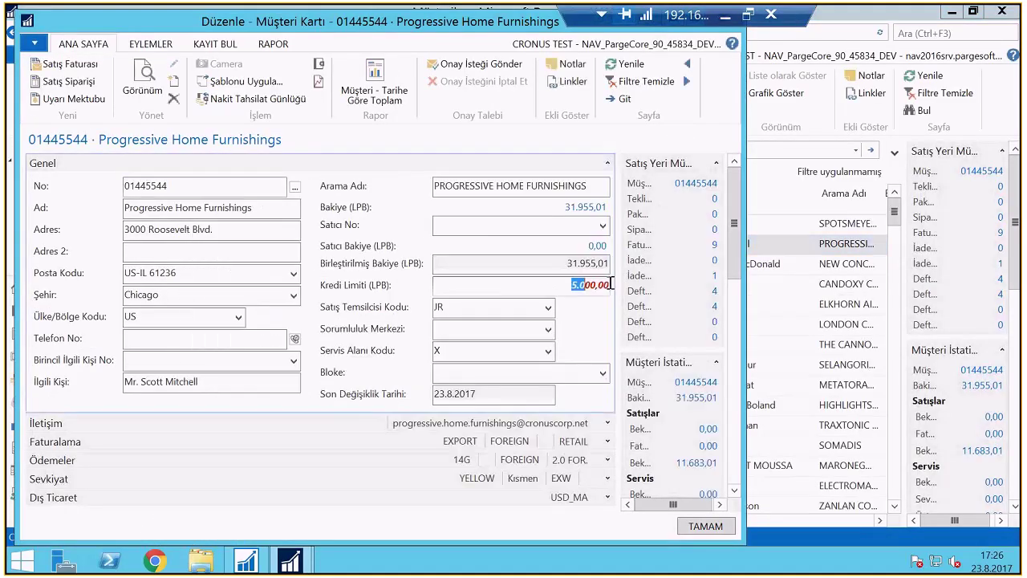
{"action": "type", "text": "2000"}
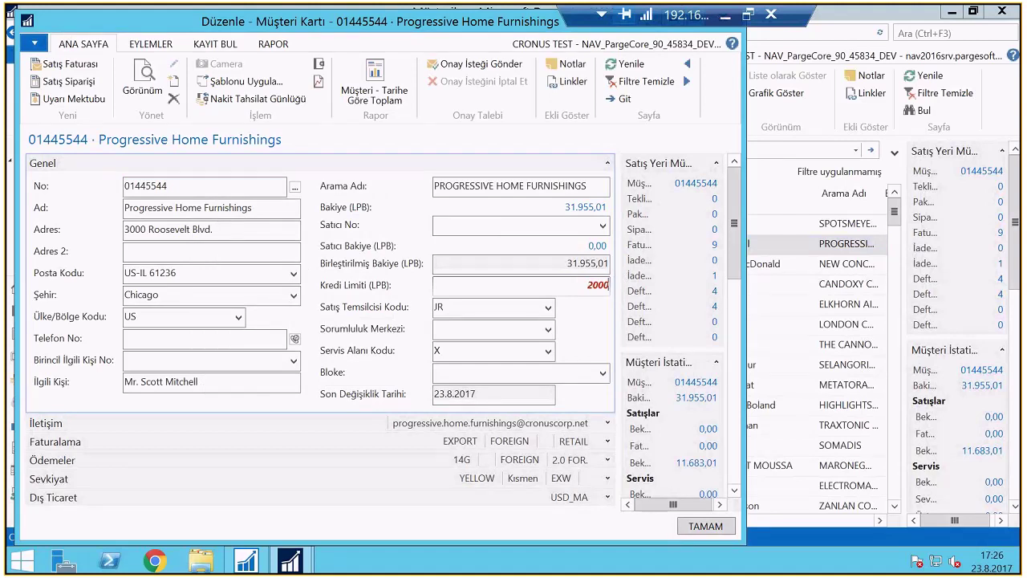
{"action": "key", "text": "Tab"}
{"action": "left_click", "coordinate": [705, 526]}
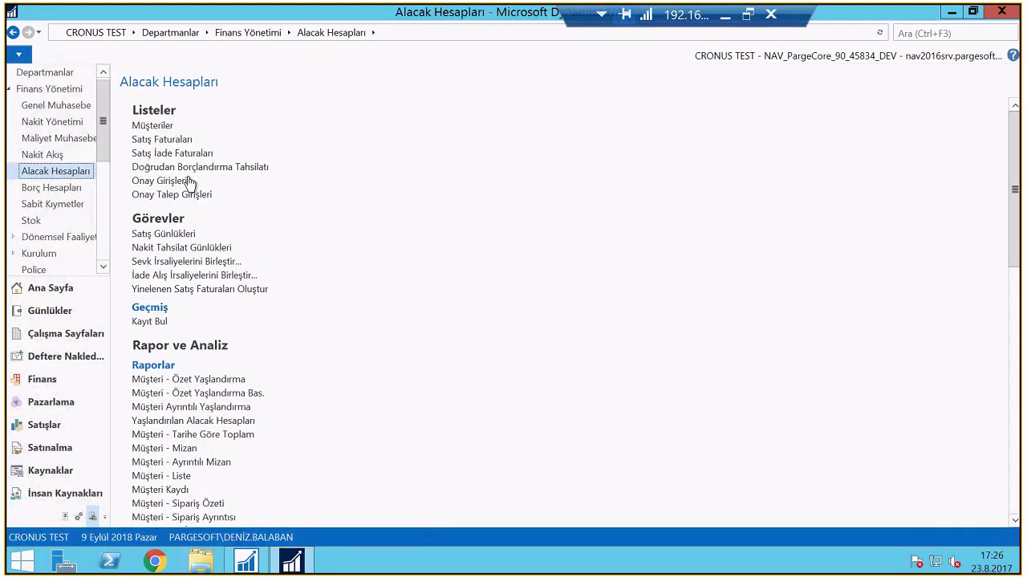
Start a new sales invoice for customer 01445544 past the credit warning, external document TEST2
{"action": "left_click", "coordinate": [161, 138]}
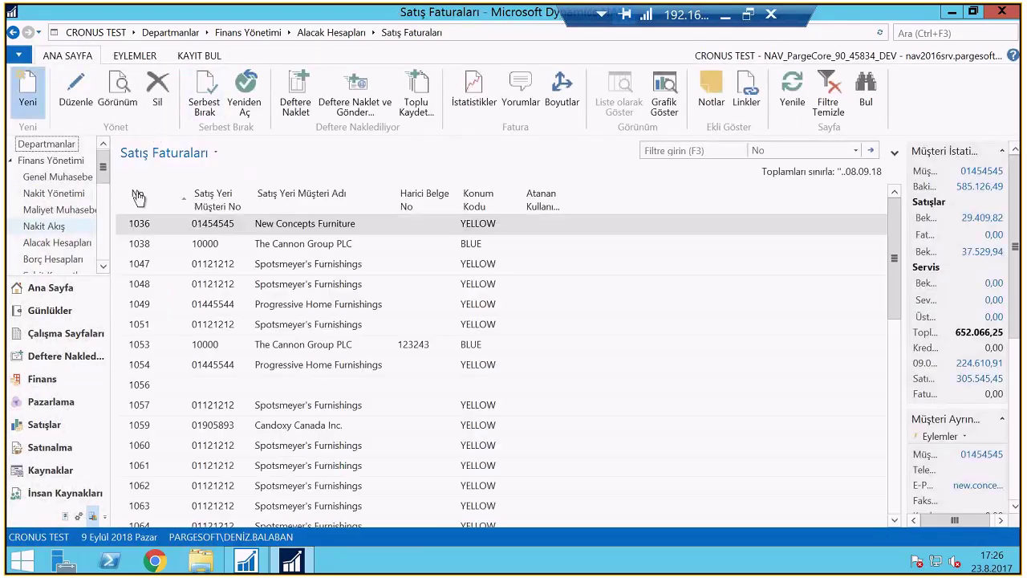
{"action": "key", "text": "ctrl+n"}
{"action": "type", "text": "01445544"}
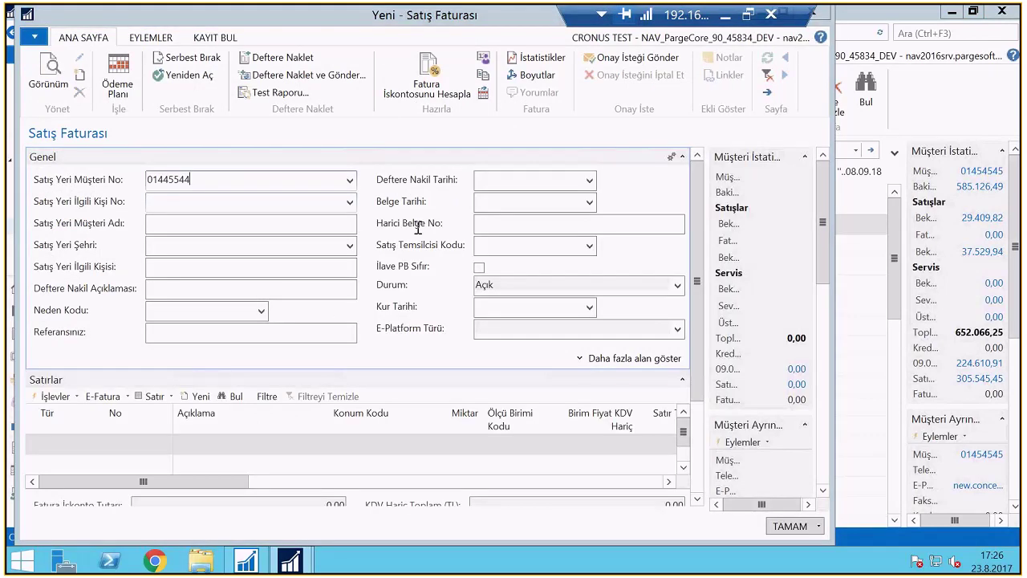
{"action": "key", "text": "Tab"}
{"action": "left_click", "coordinate": [516, 433]}
{"action": "left_click", "coordinate": [493, 225]}
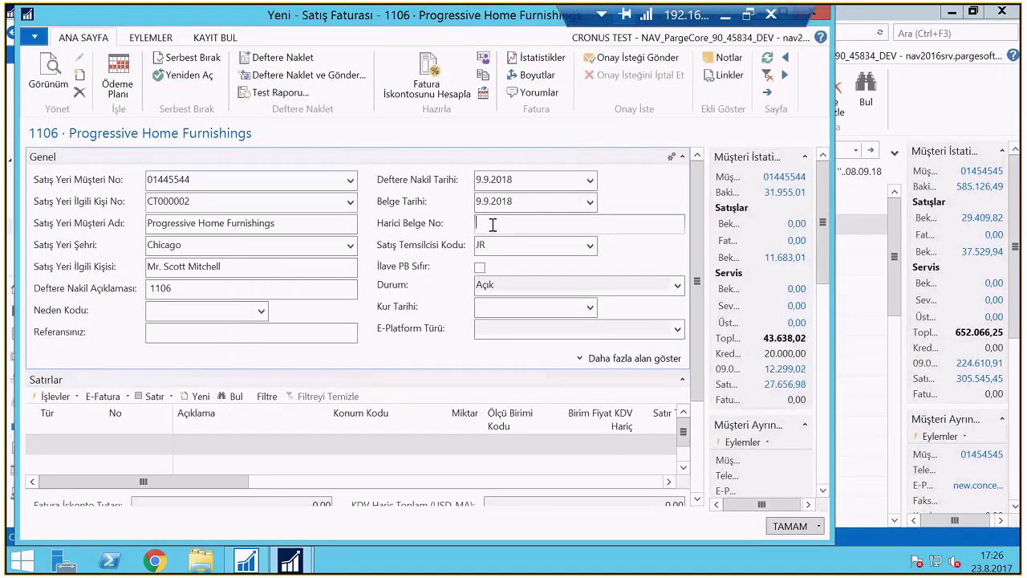
{"action": "type", "text": "TEST2"}
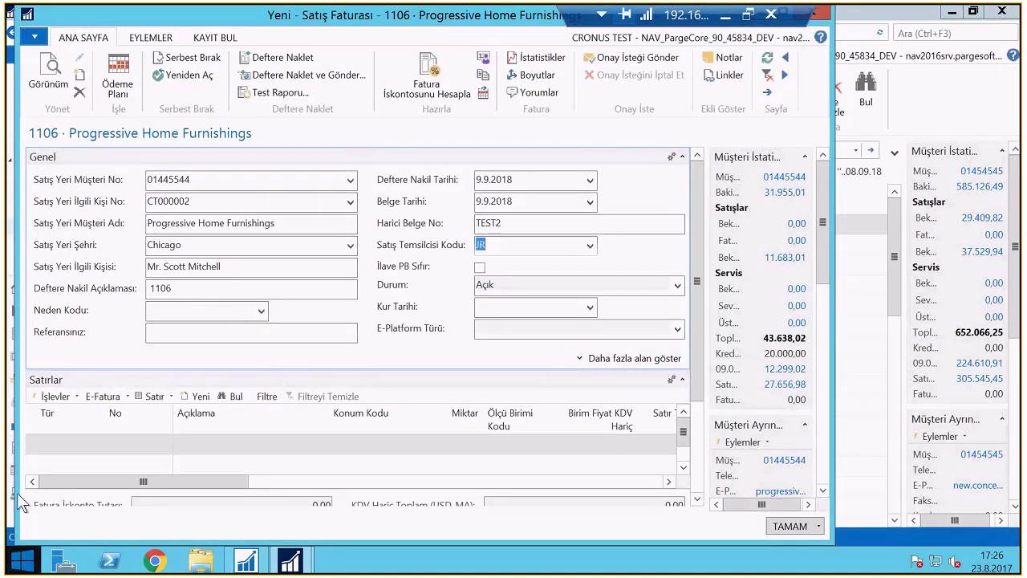
Add a G/L account 6610 line, quantity 1 at 15.000, and post invoice 1106
{"action": "left_click", "coordinate": [60, 439]}
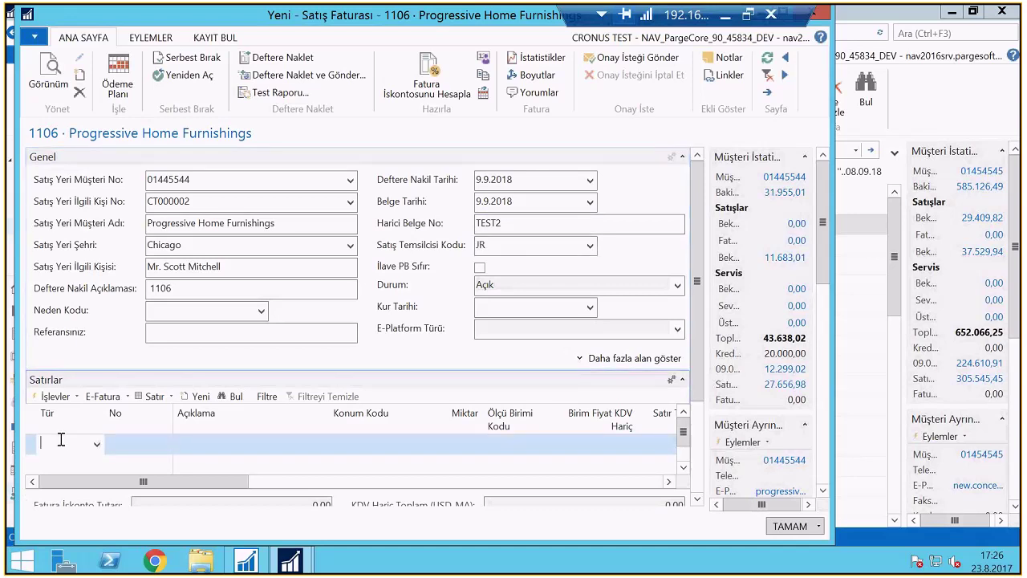
{"action": "type", "text": "g"}
{"action": "key", "text": "Tab"}
{"action": "type", "text": "6"}
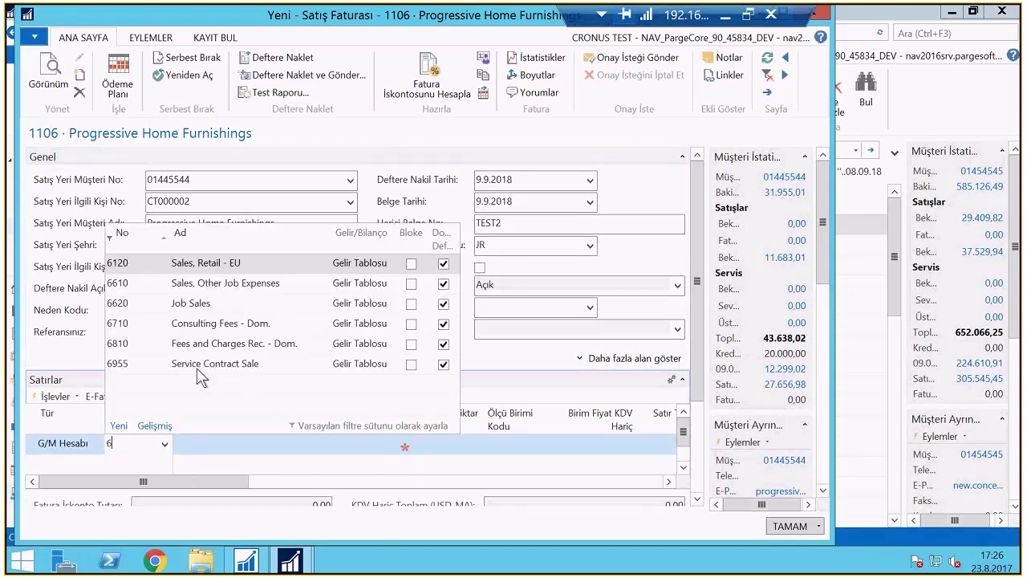
{"action": "left_click", "coordinate": [129, 281]}
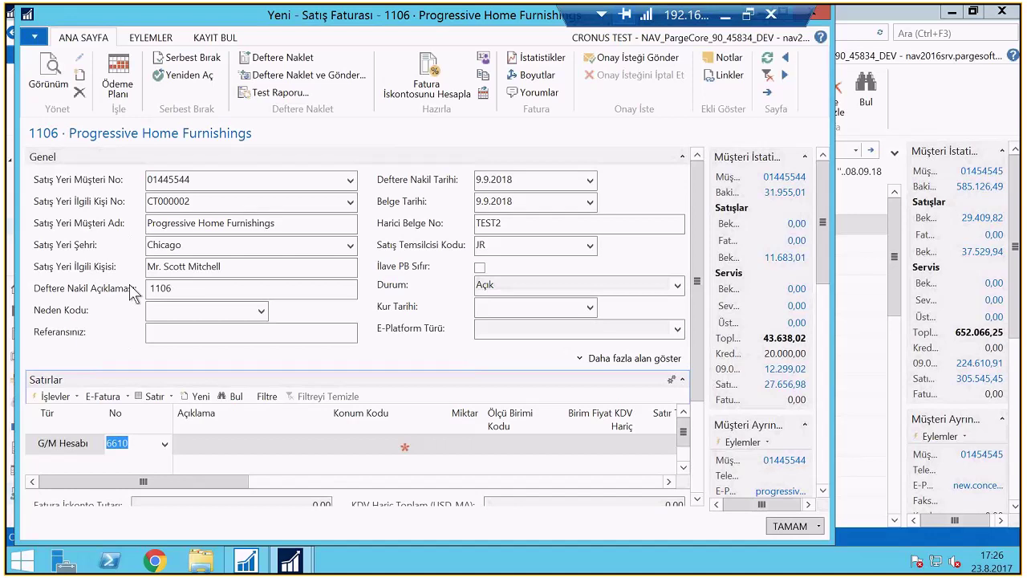
{"action": "key", "text": "Return"}
{"action": "type", "text": "1"}
{"action": "key", "text": "Return"}
{"action": "key", "text": "Return"}
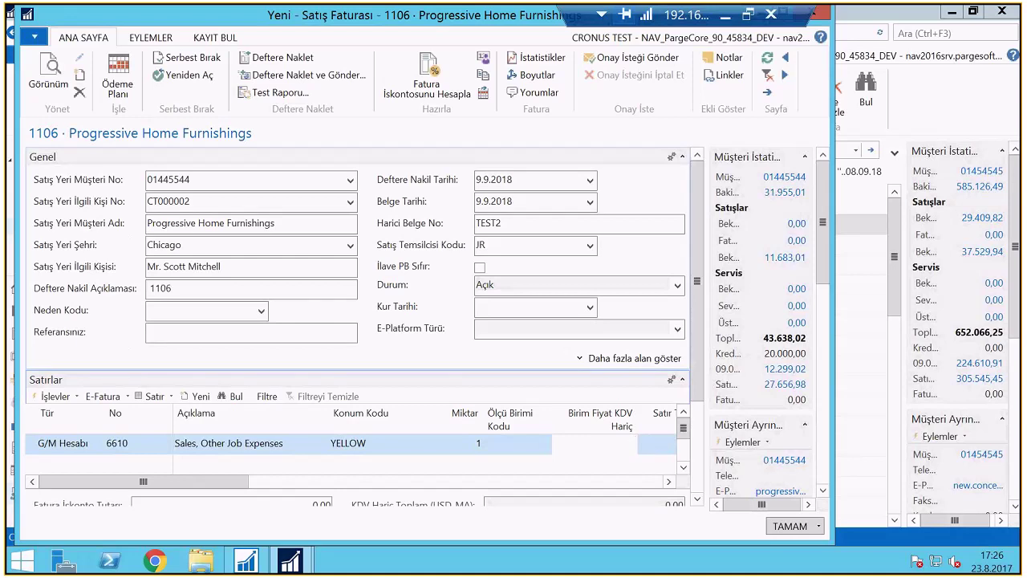
{"action": "type", "text": "15000"}
{"action": "key", "text": "Return"}
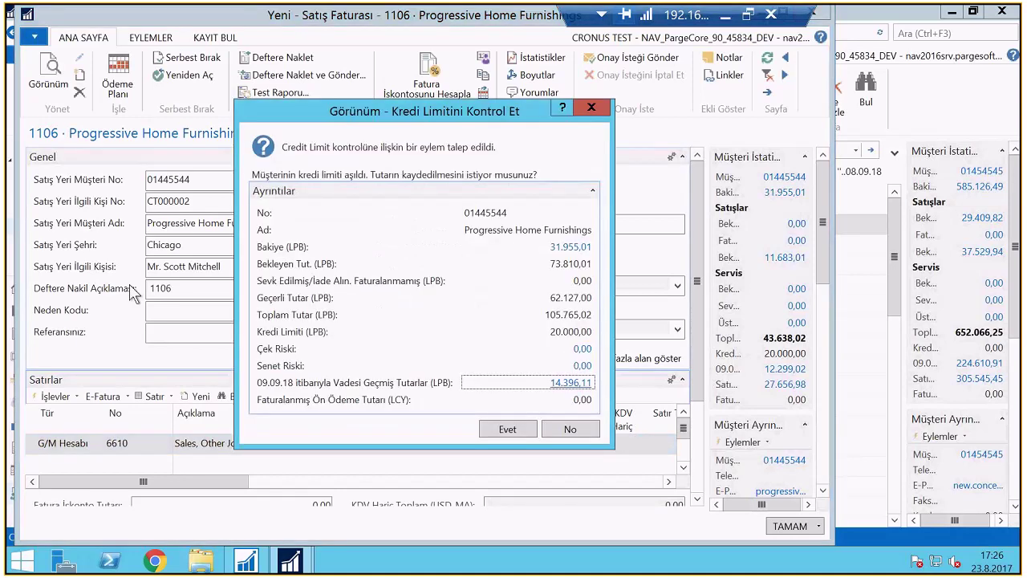
{"action": "key", "text": "Return"}
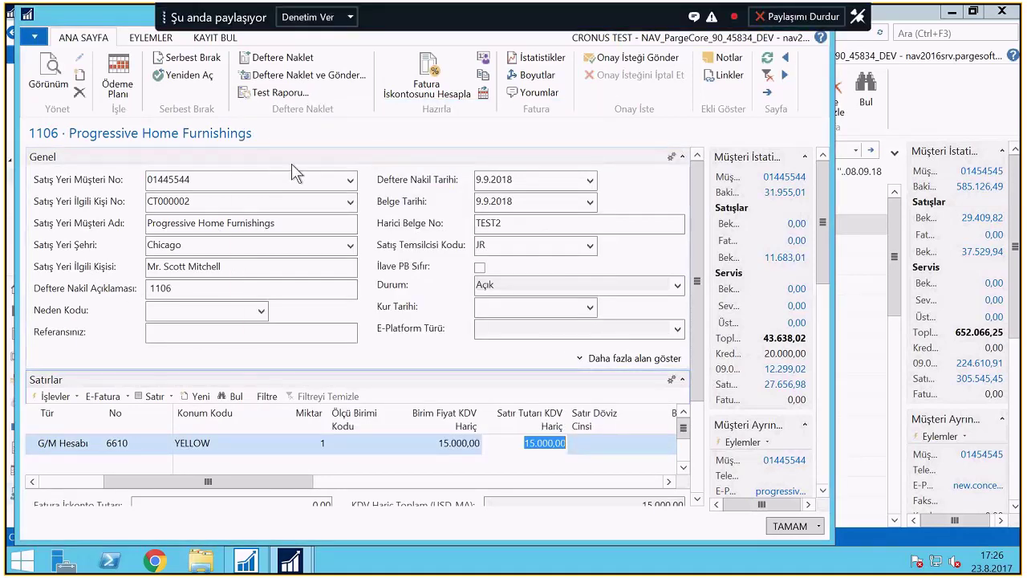
{"action": "left_click", "coordinate": [277, 57]}
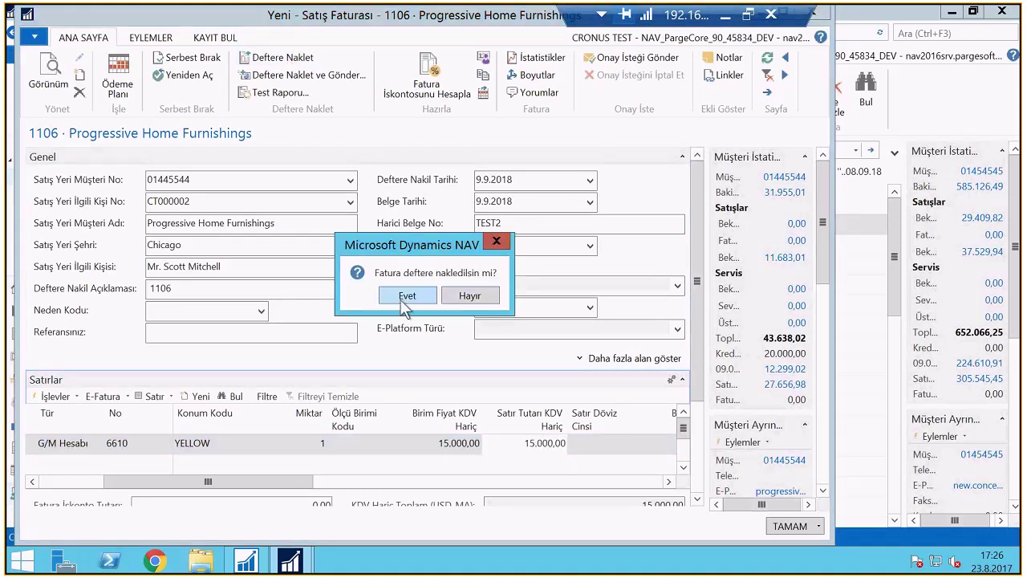
{"action": "left_click", "coordinate": [405, 300]}
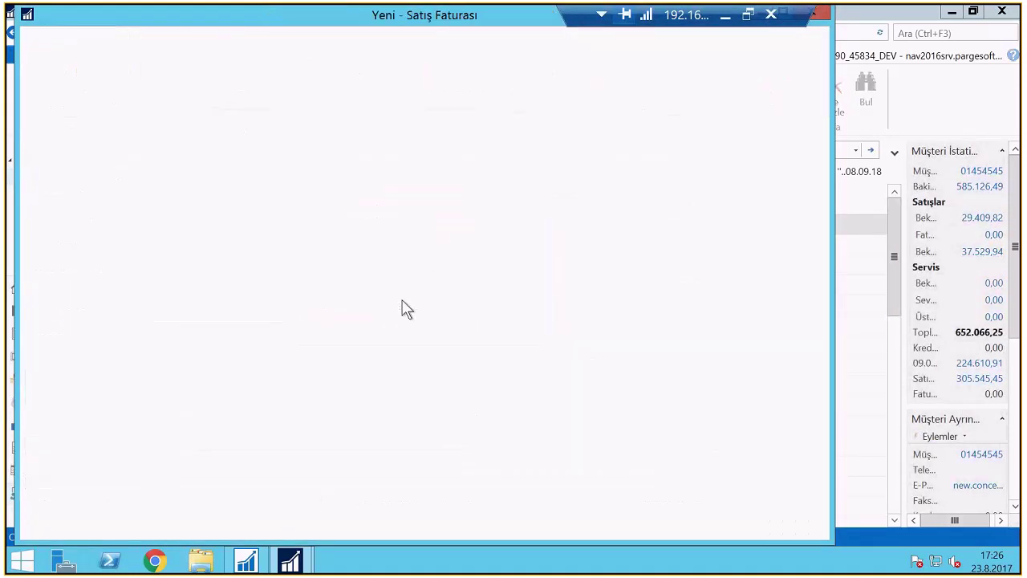
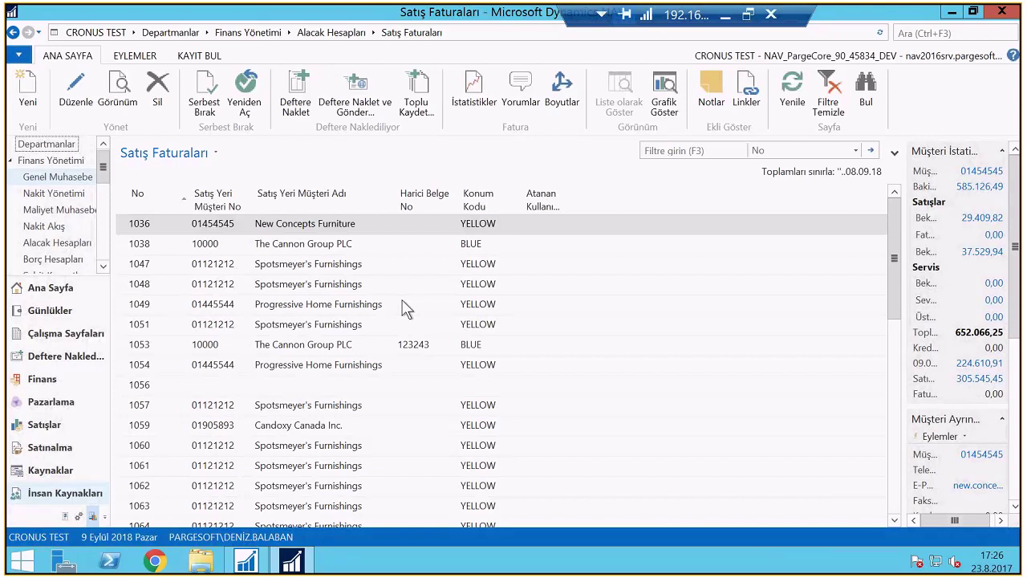
Search for 'İş Akışı', open the workflows list, expand Satışlar ve Pazarlama and select Müşteri Onay İş Akışı-Test
{"action": "left_click", "coordinate": [931, 33]}
{"action": "type", "text": "İş Akışı"}
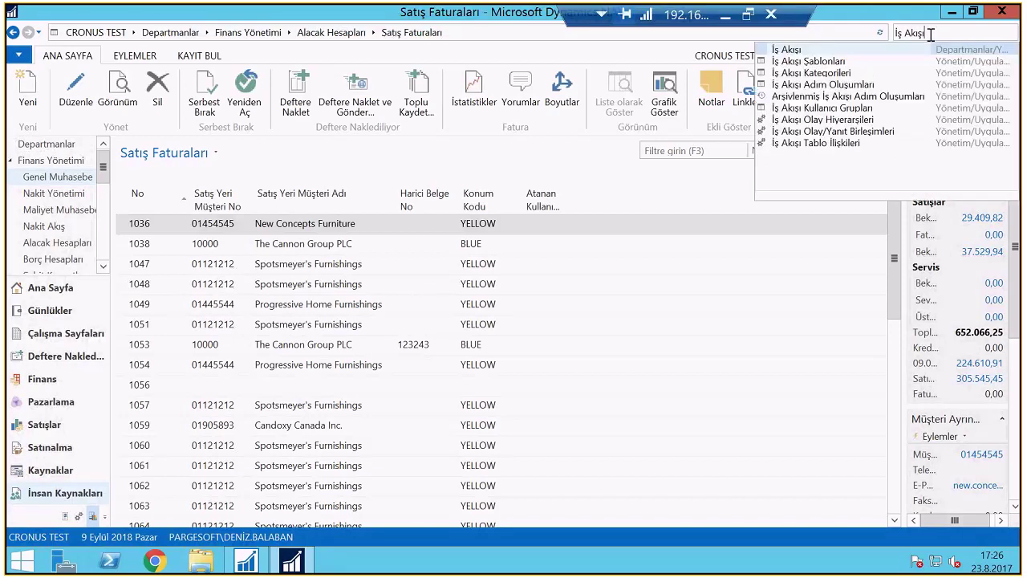
{"action": "left_click", "coordinate": [787, 48]}
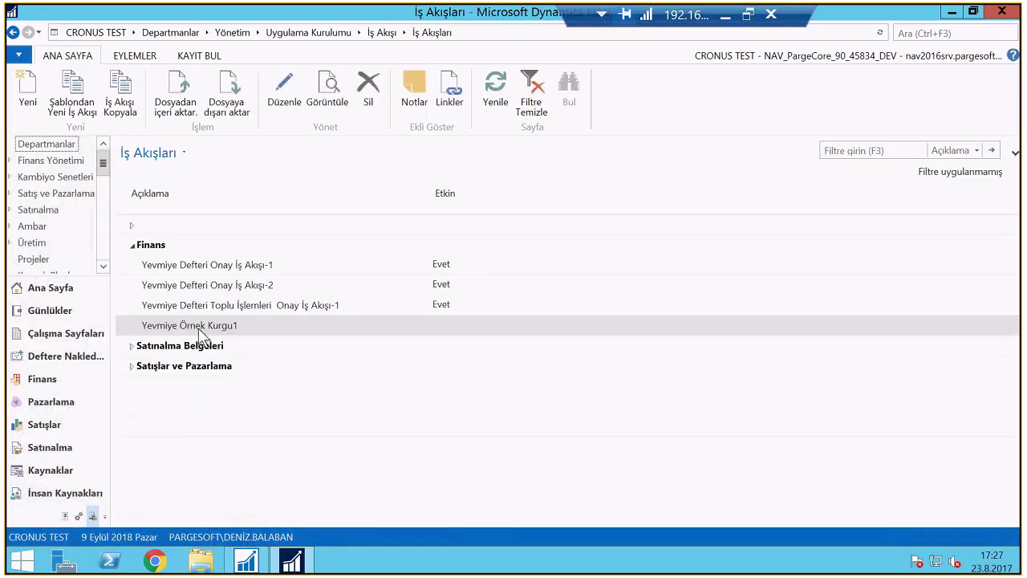
{"action": "left_click", "coordinate": [131, 367]}
{"action": "left_click", "coordinate": [224, 472]}
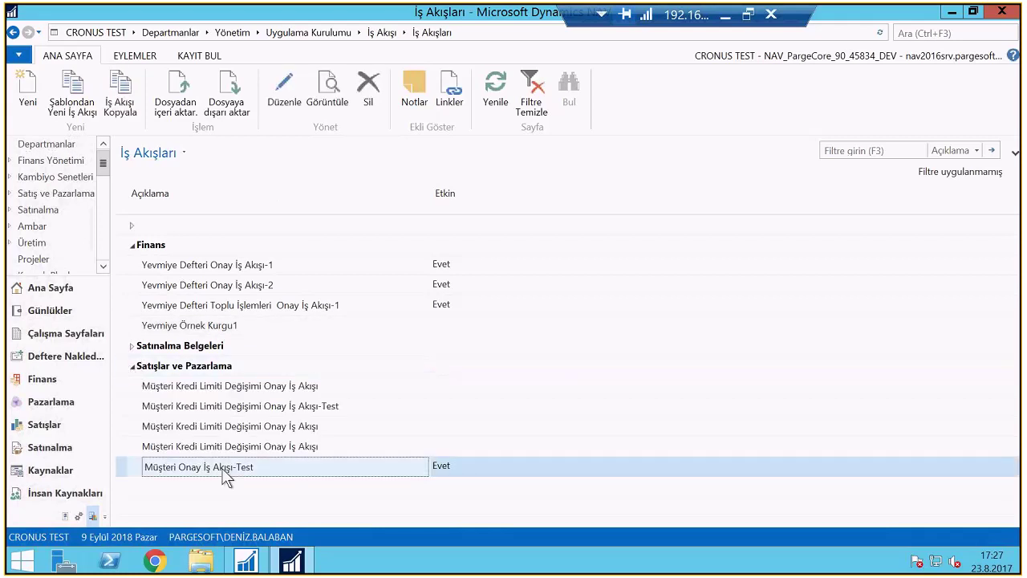
{"action": "double_click", "coordinate": [225, 471]}
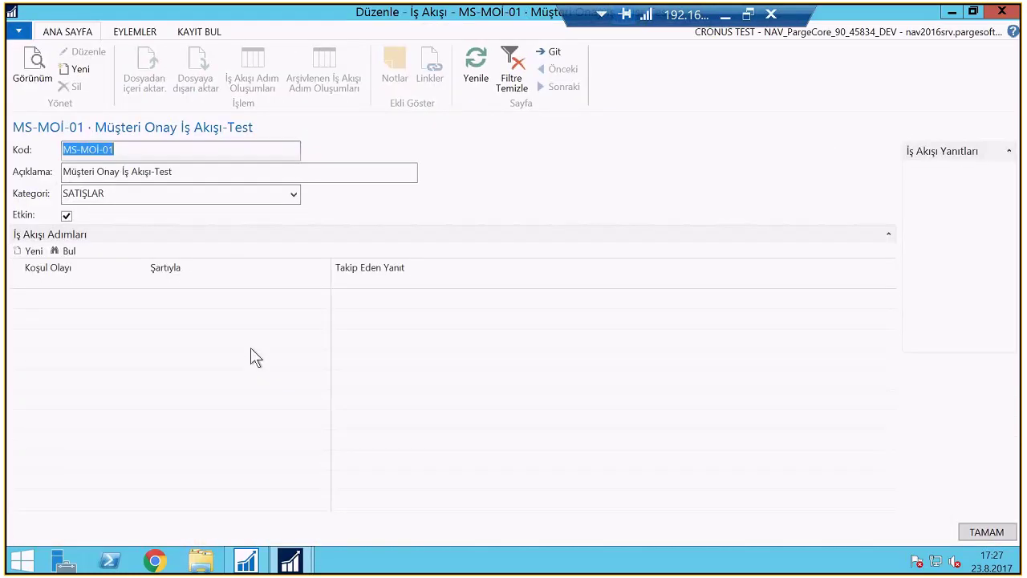
{"action": "left_click", "coordinate": [324, 298]}
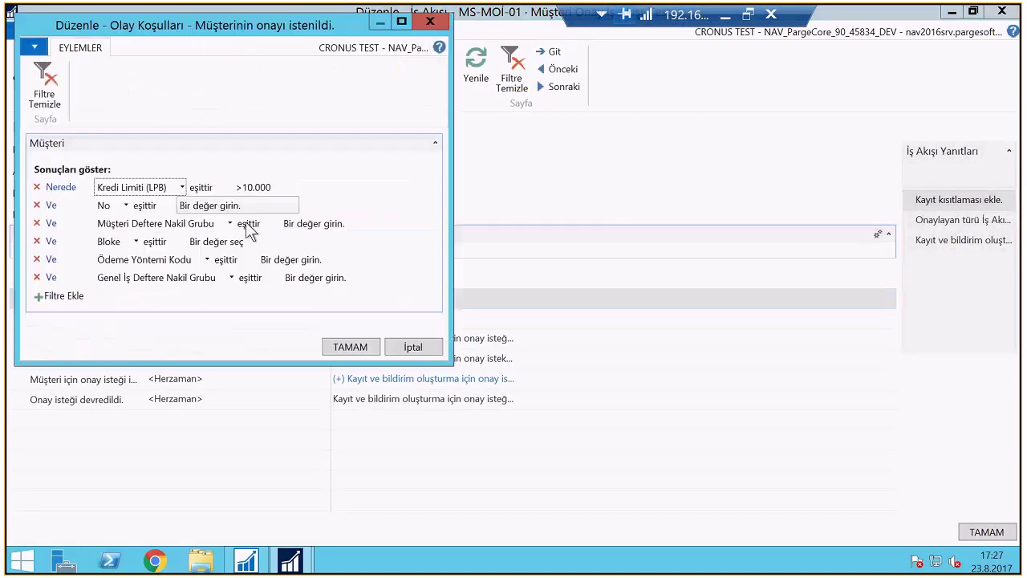
{"action": "key", "text": "Return"}
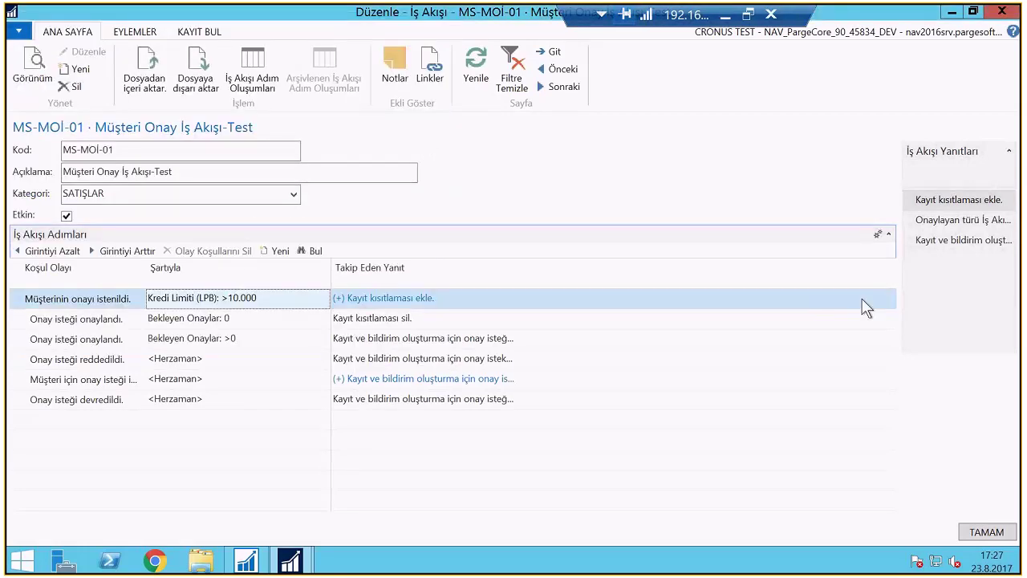
{"action": "left_click", "coordinate": [451, 293]}
{"action": "left_click", "coordinate": [509, 300]}
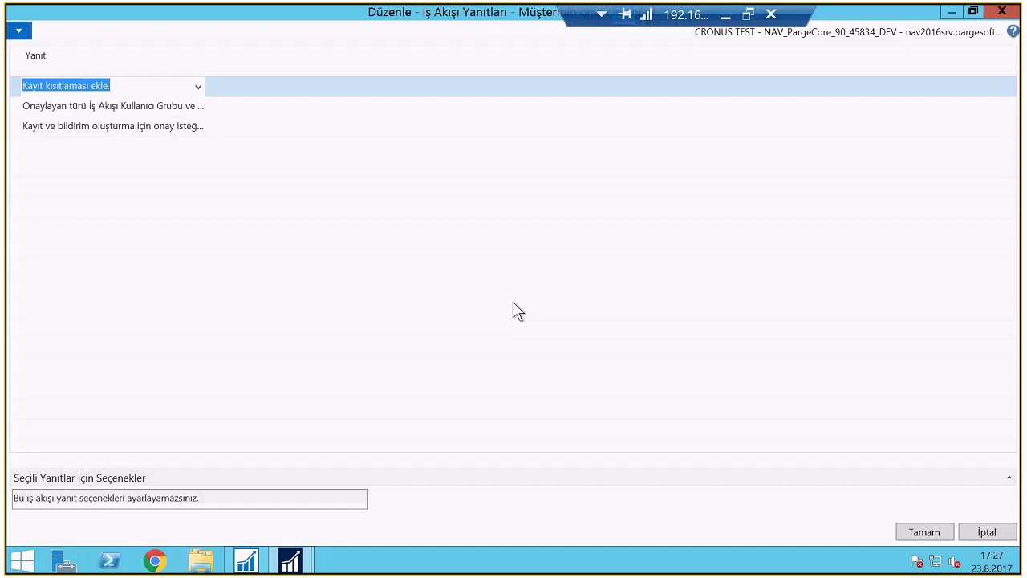
{"action": "key", "text": "Escape"}
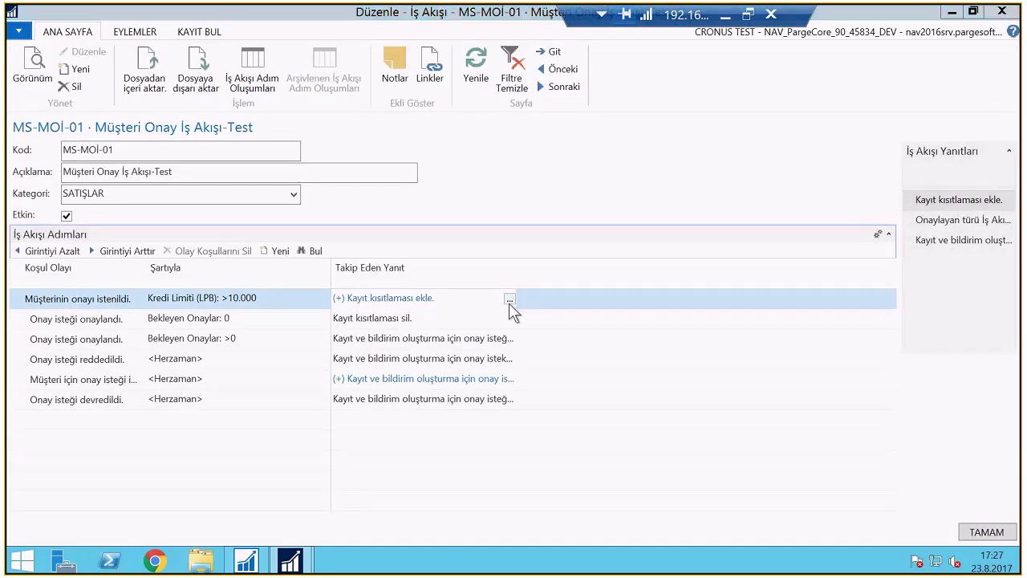
{"action": "left_click", "coordinate": [509, 299]}
{"action": "mouse_move", "coordinate": [142, 139]}
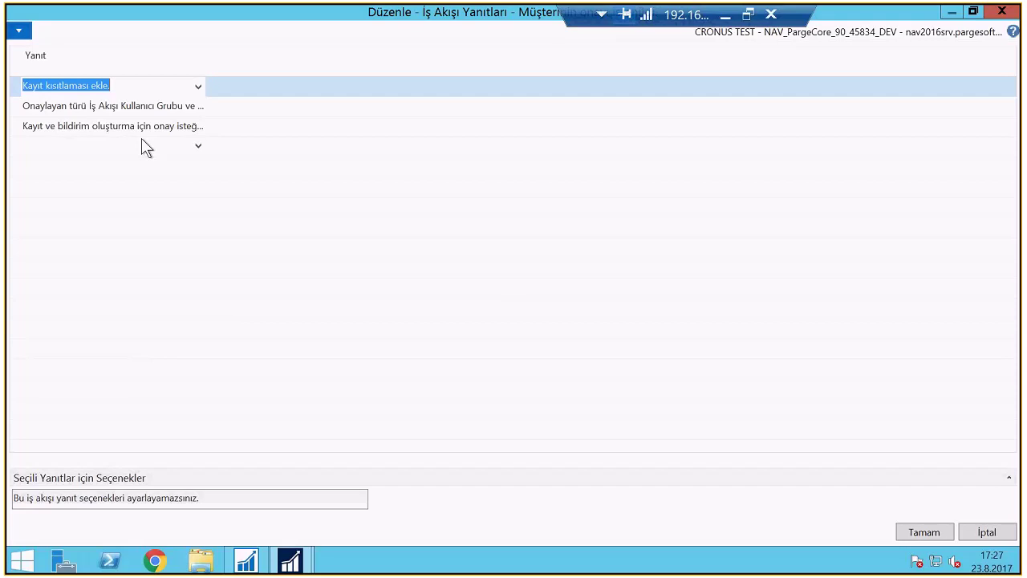
{"action": "key", "text": "Escape"}
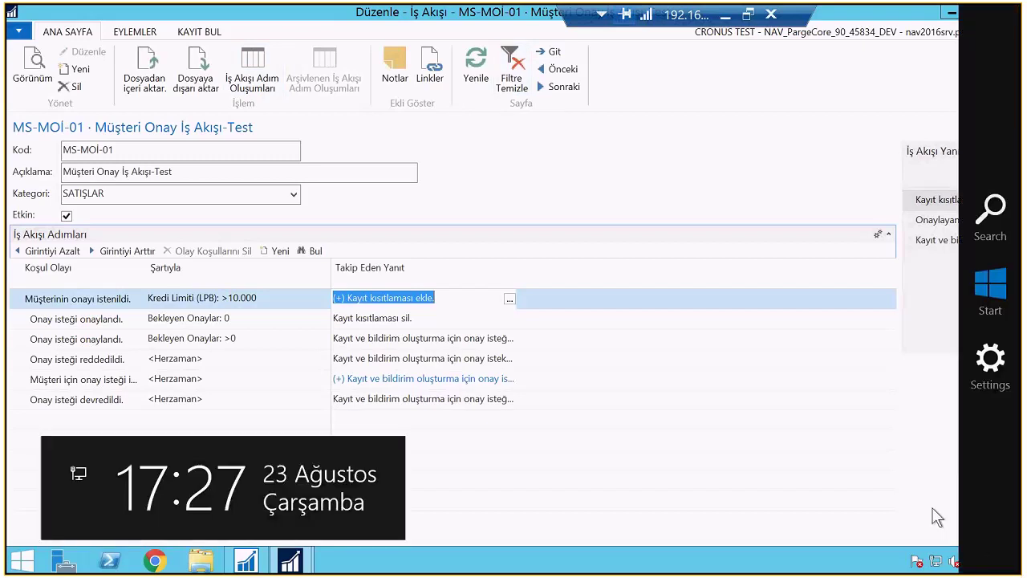
Inspect the credit-limit change test workflow's first-step conditions, then reopen Müşteri Onay İş Akışı-Test
{"action": "key", "text": "Escape"}
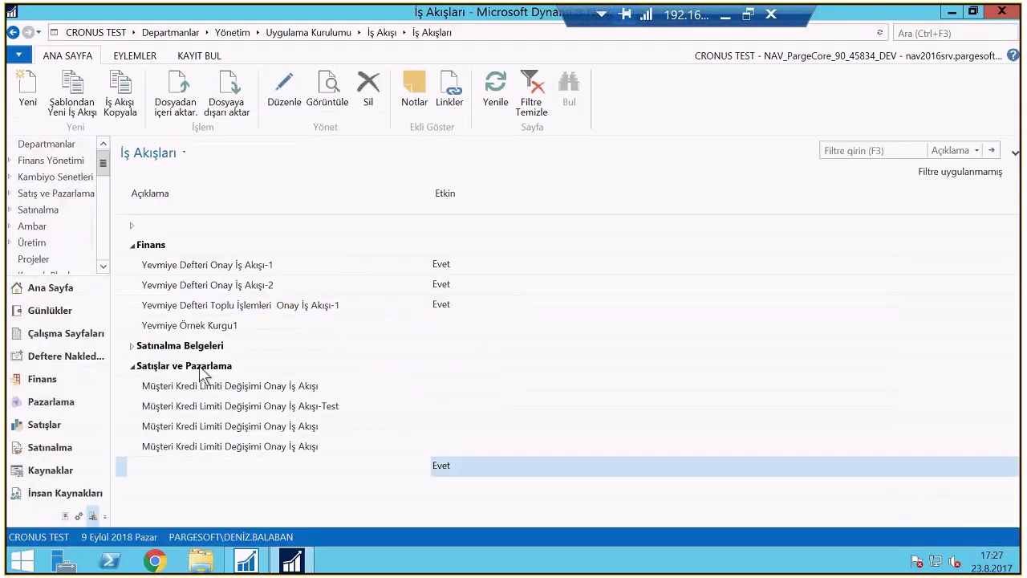
{"action": "left_click", "coordinate": [272, 406]}
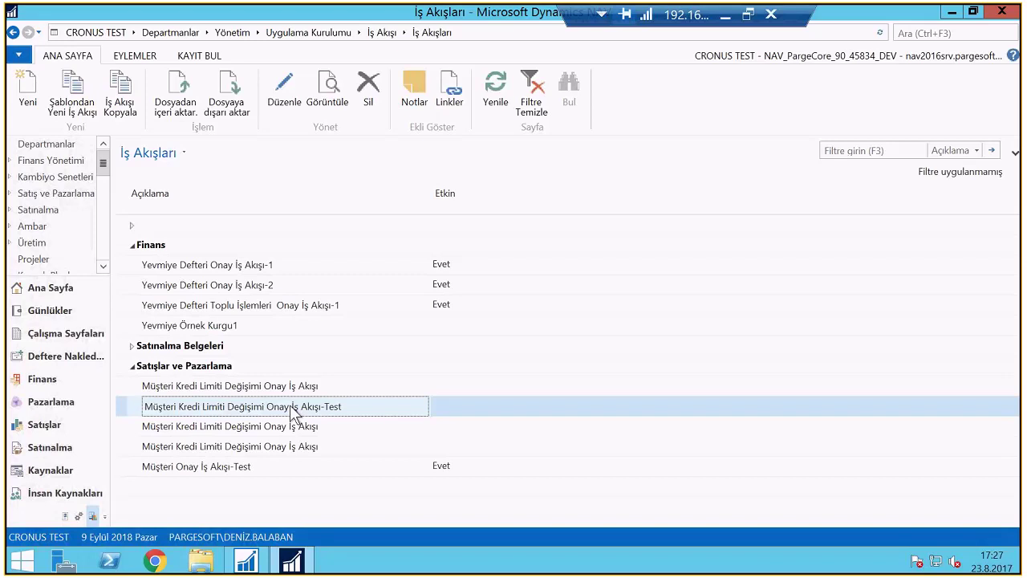
{"action": "double_click", "coordinate": [290, 406]}
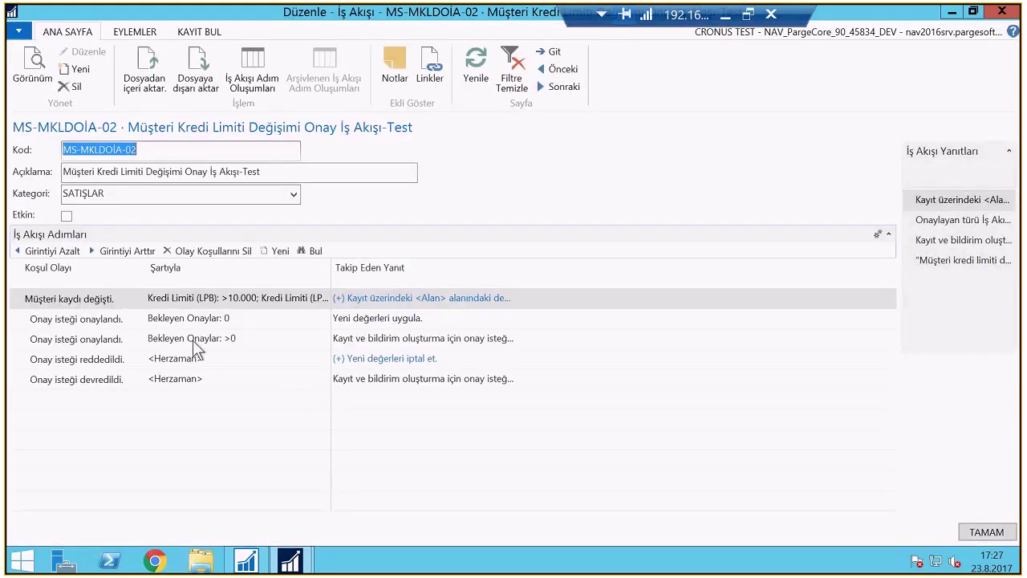
{"action": "left_click", "coordinate": [312, 304]}
{"action": "left_click", "coordinate": [323, 298]}
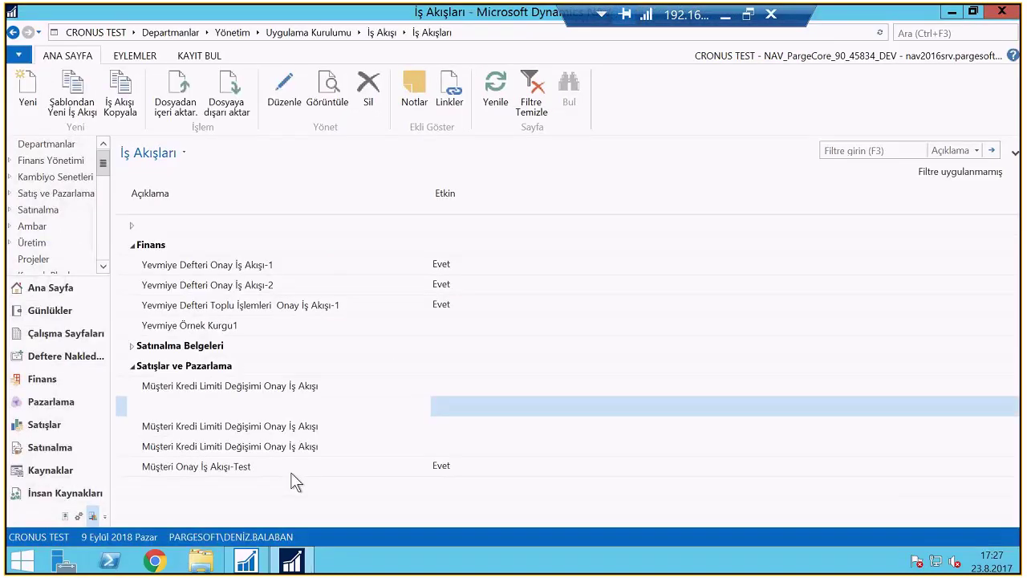
{"action": "double_click", "coordinate": [291, 472]}
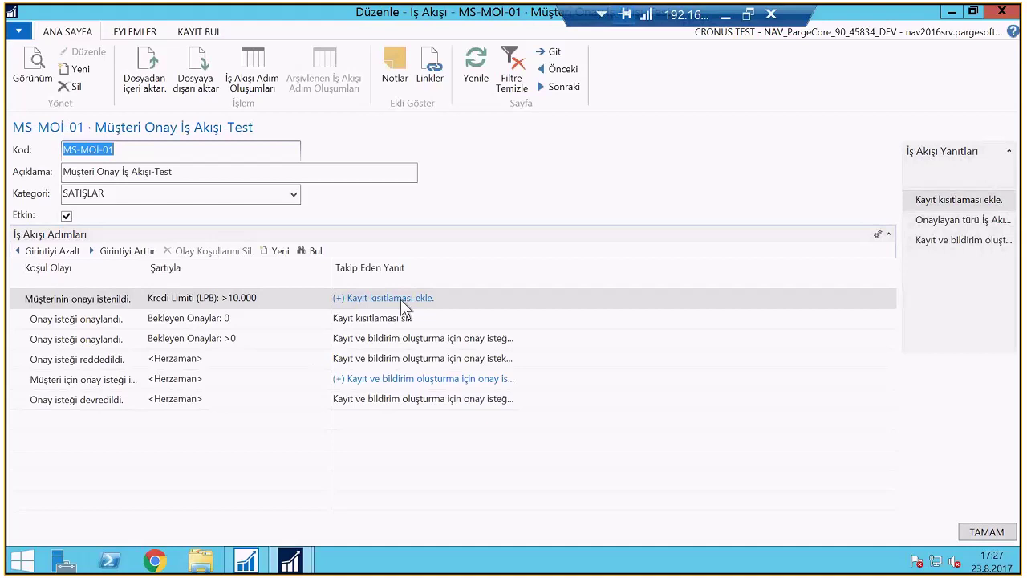
Review the first step's Olay Koşulları filter, approval response options and Kategori list, then close the workflow
{"action": "left_click", "coordinate": [240, 297]}
{"action": "left_click", "coordinate": [328, 298]}
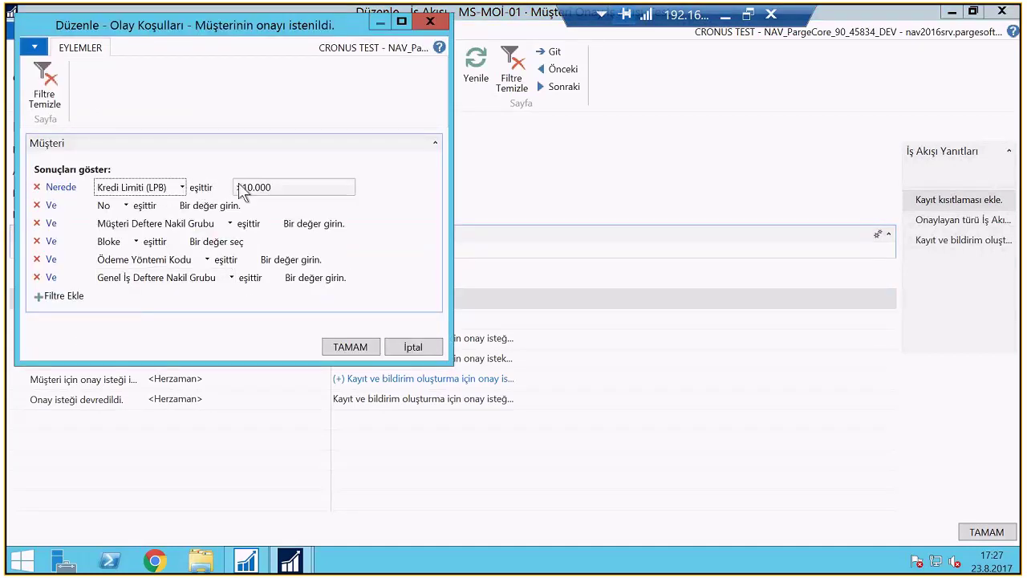
{"action": "left_click", "coordinate": [349, 347]}
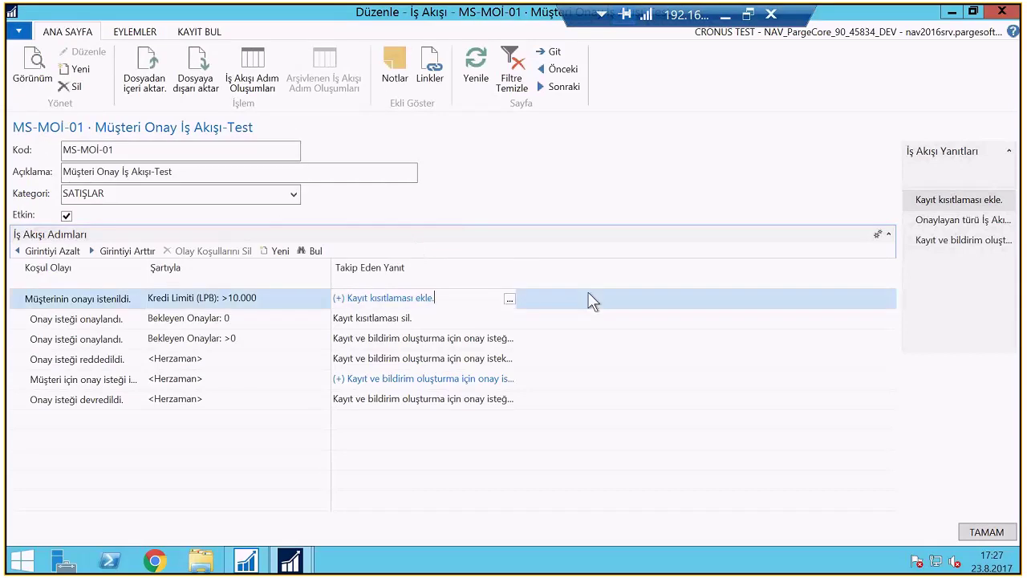
{"action": "left_click", "coordinate": [508, 300]}
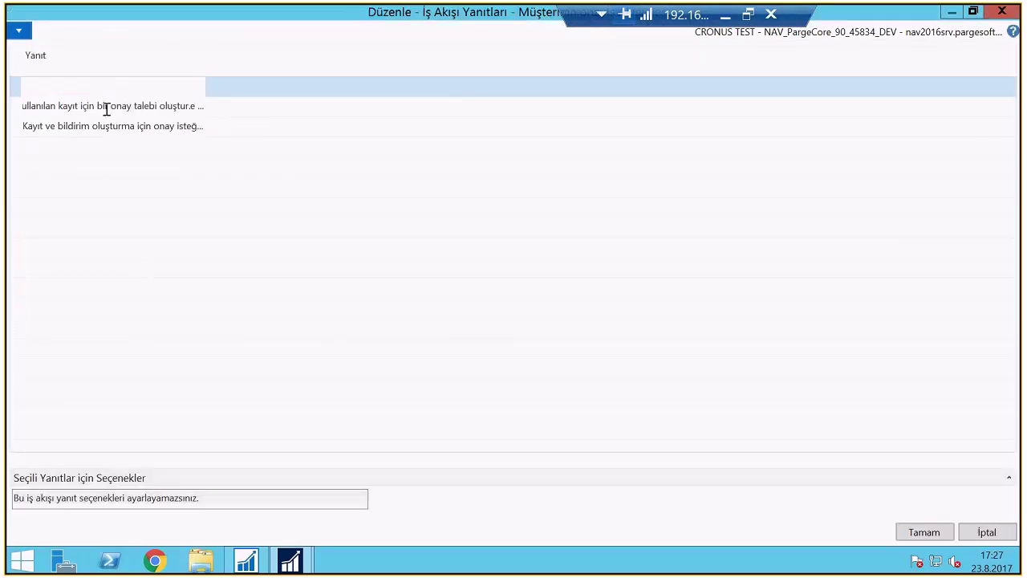
{"action": "left_click", "coordinate": [106, 106]}
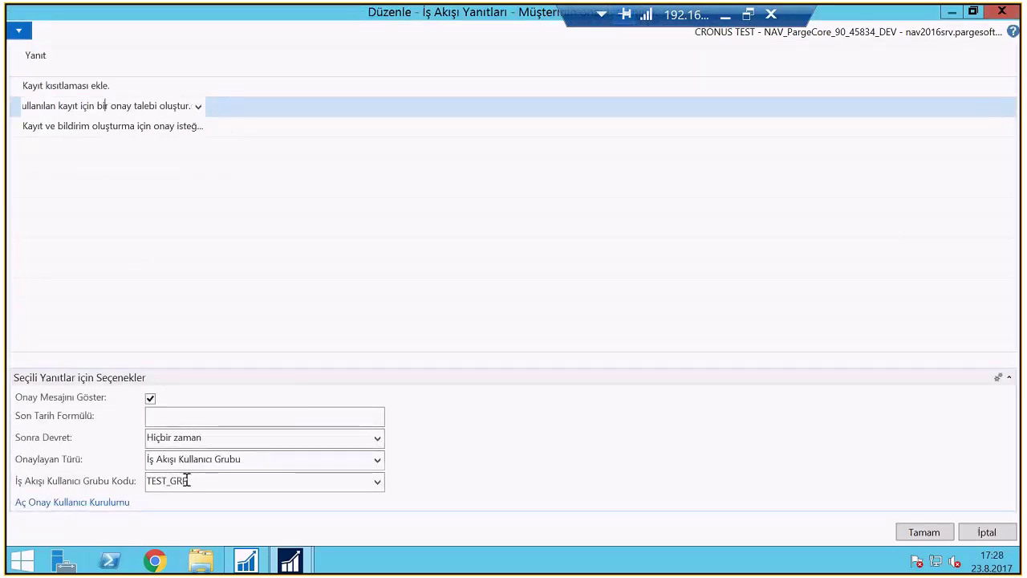
{"action": "key", "text": "Escape"}
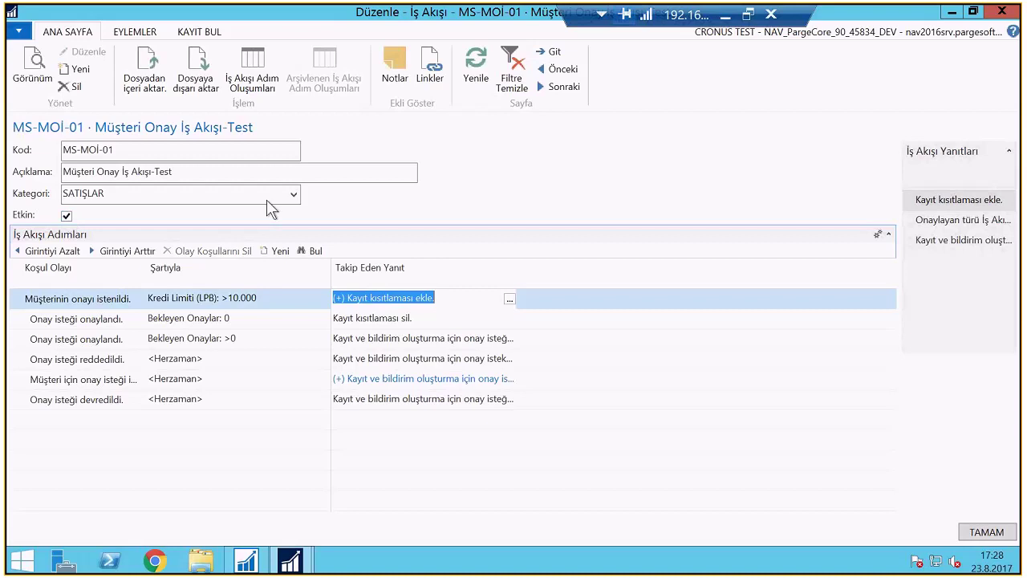
{"action": "left_click", "coordinate": [293, 198]}
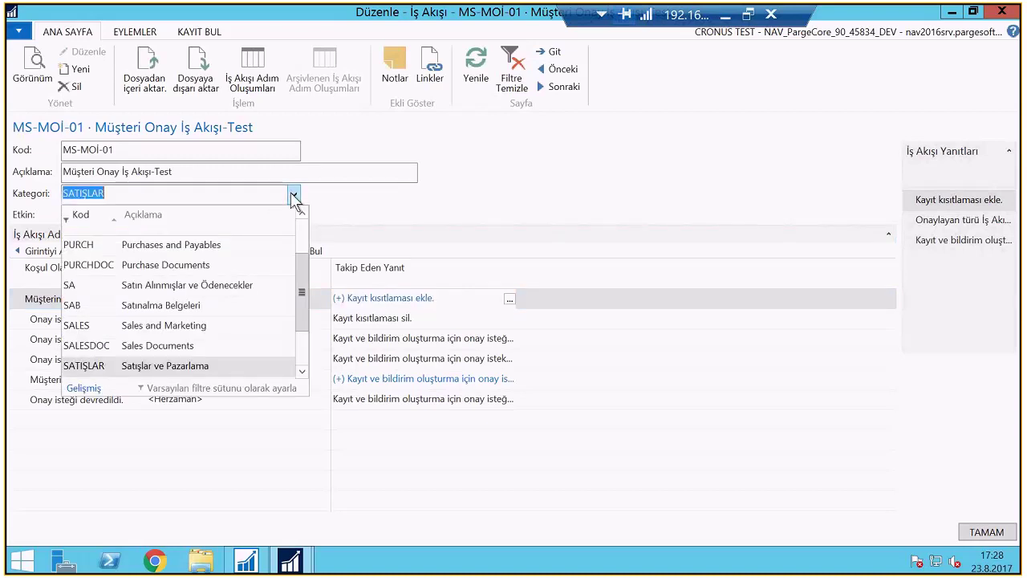
{"action": "key", "text": "Escape"}
{"action": "key", "text": "Escape"}
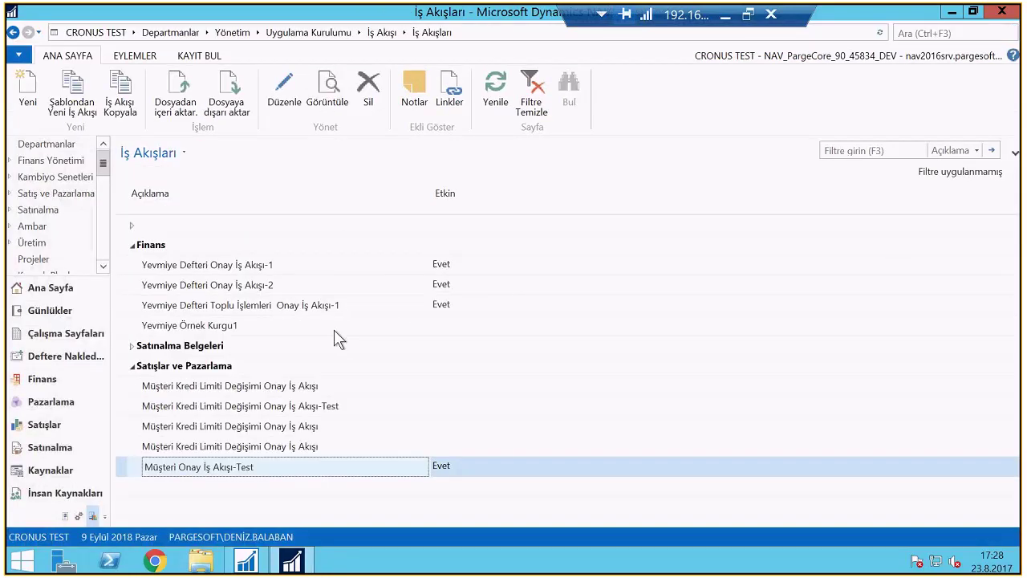
Browse customer cards under Satış ve Pazarlama › Satışlar, ending at Metatorad Malaysia Sdn Bhd
{"action": "left_click", "coordinate": [85, 193]}
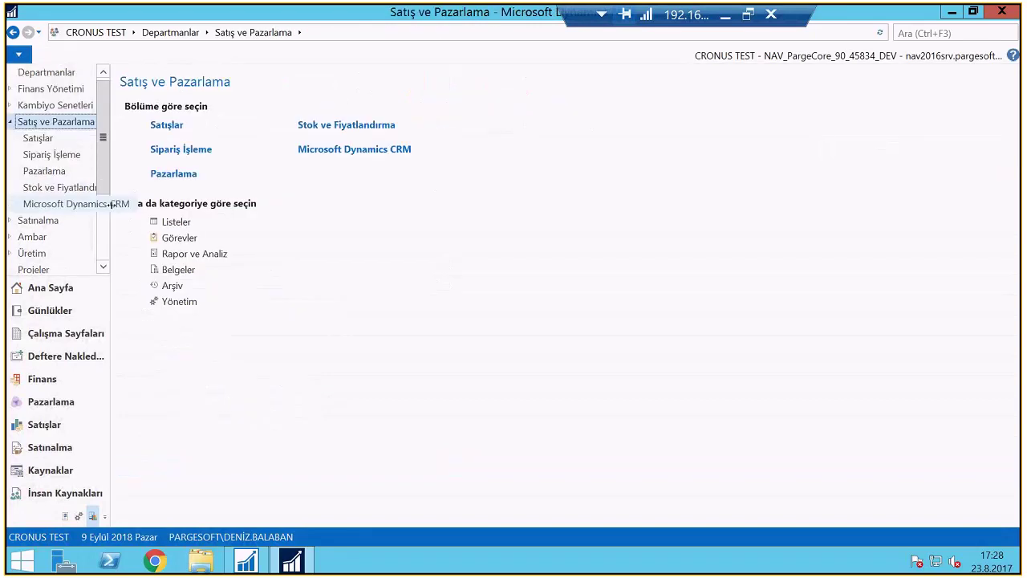
{"action": "left_click", "coordinate": [169, 126]}
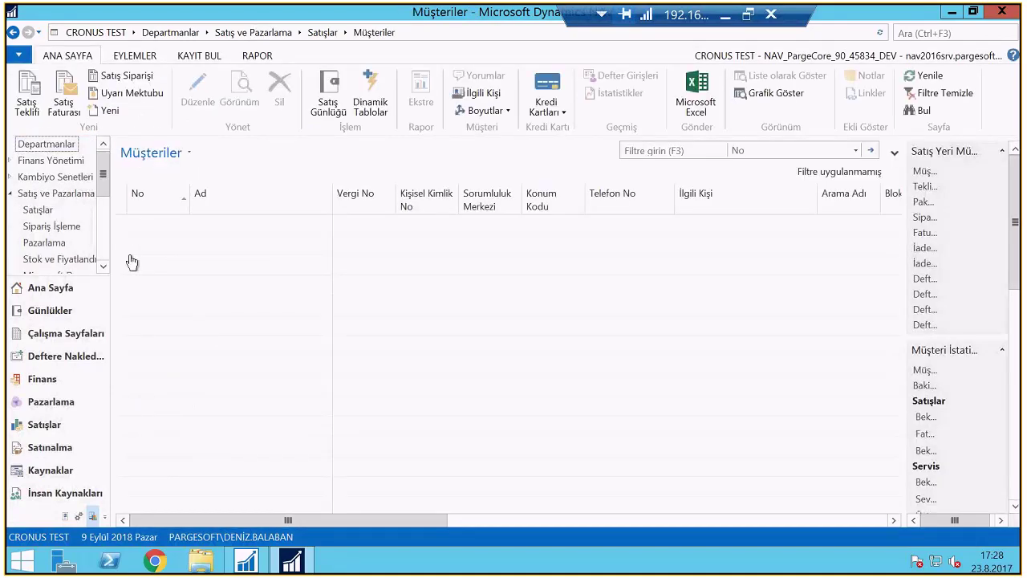
{"action": "double_click", "coordinate": [205, 250]}
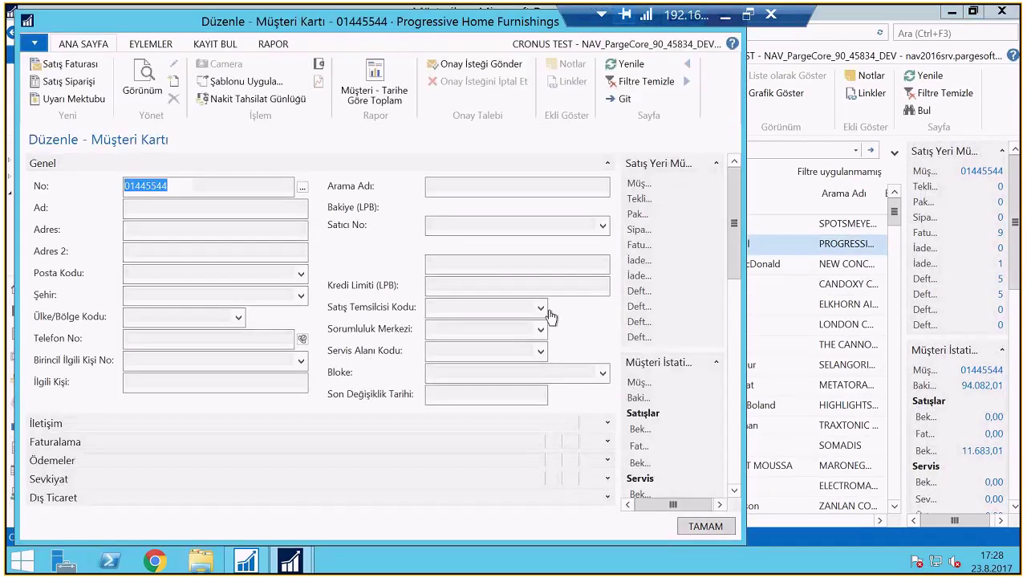
{"action": "key", "text": "Escape"}
{"action": "left_click", "coordinate": [219, 264]}
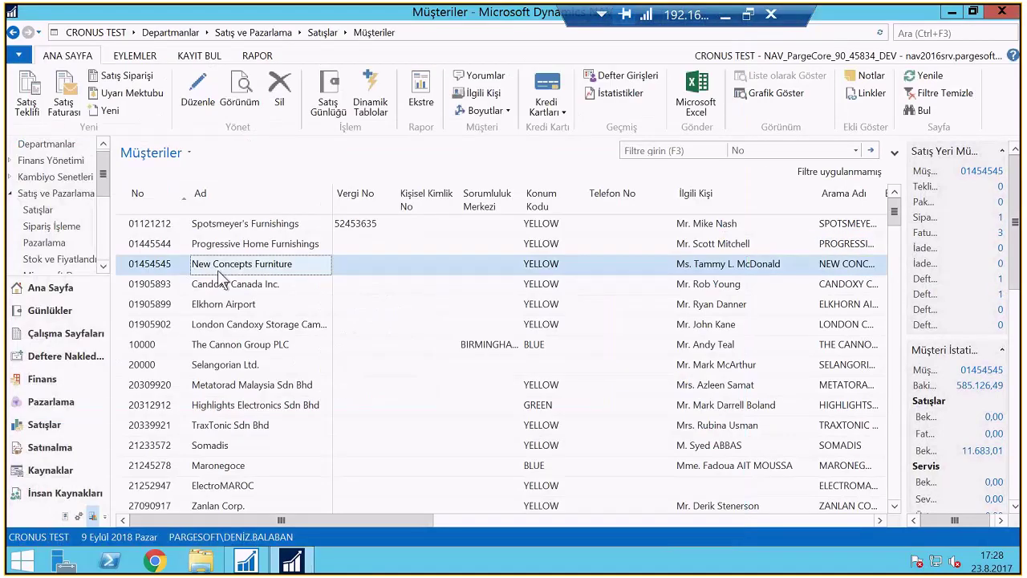
{"action": "double_click", "coordinate": [219, 269]}
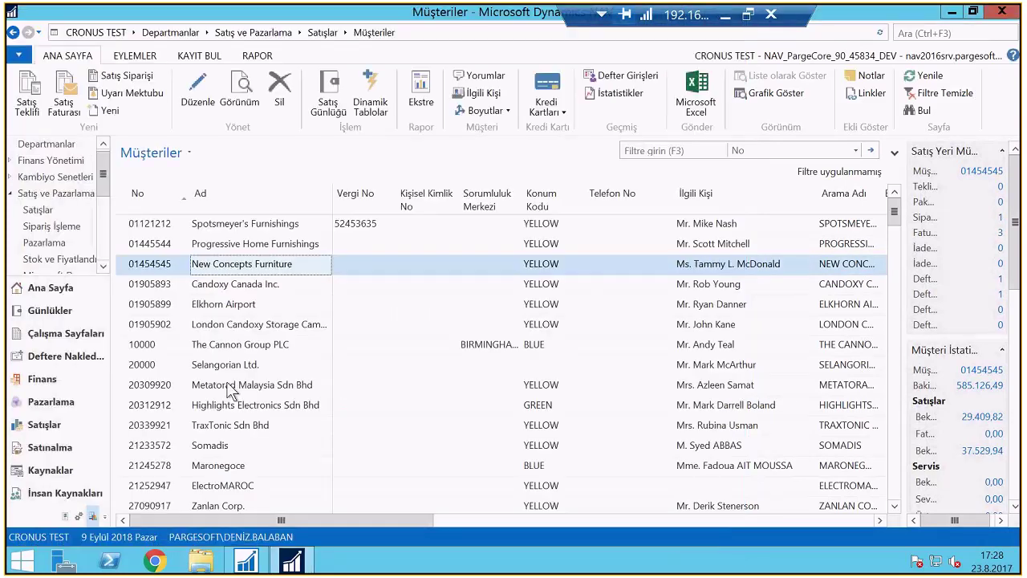
{"action": "double_click", "coordinate": [230, 389]}
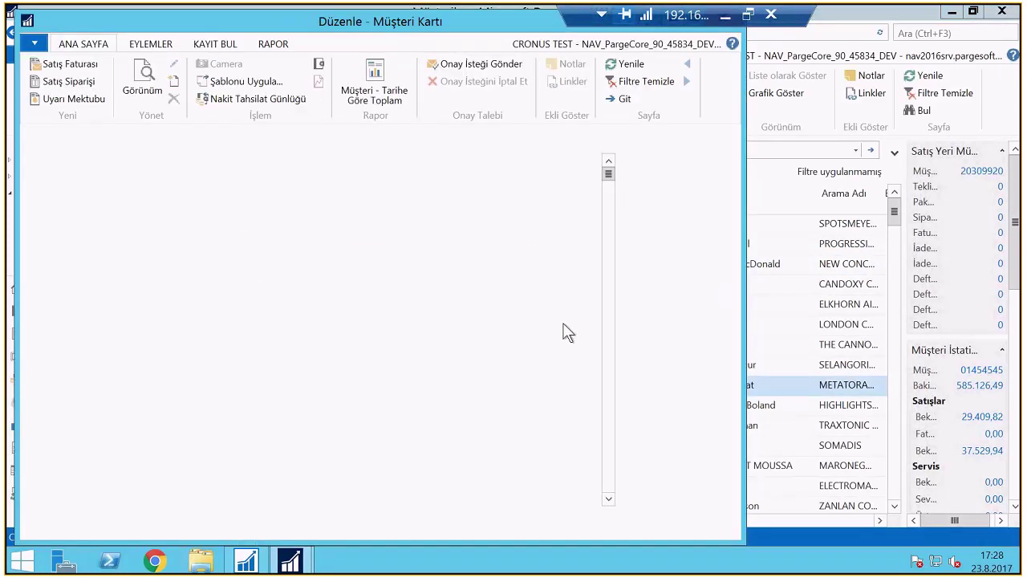
Set Metatorad Malaysia Sdn Bhd's Kredi Limiti to 20.000 and close the card
{"action": "left_click", "coordinate": [572, 285]}
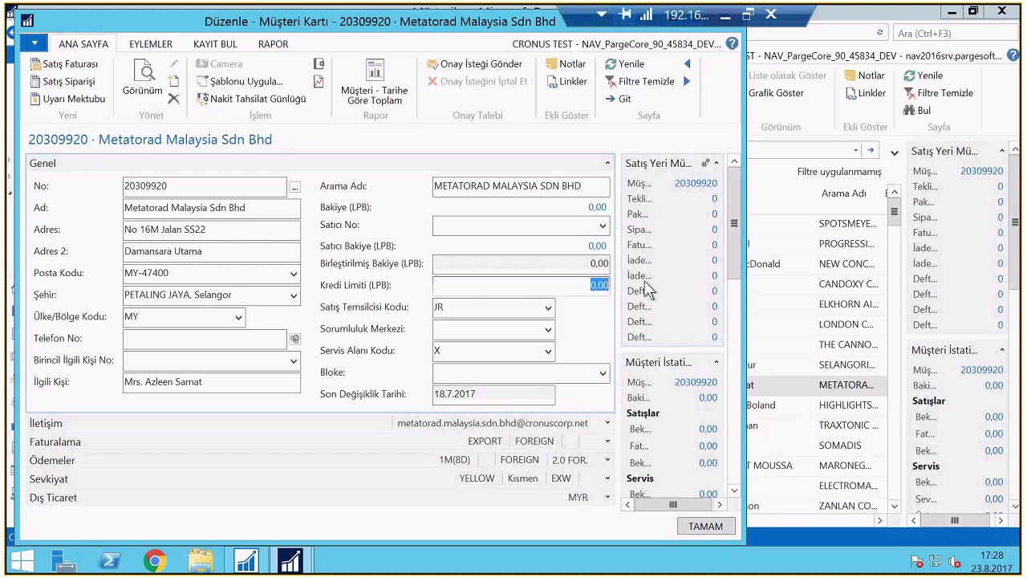
{"action": "type", "text": "2"}
{"action": "type", "text": "0.0"}
{"action": "type", "text": "00"}
{"action": "key", "text": "Tab"}
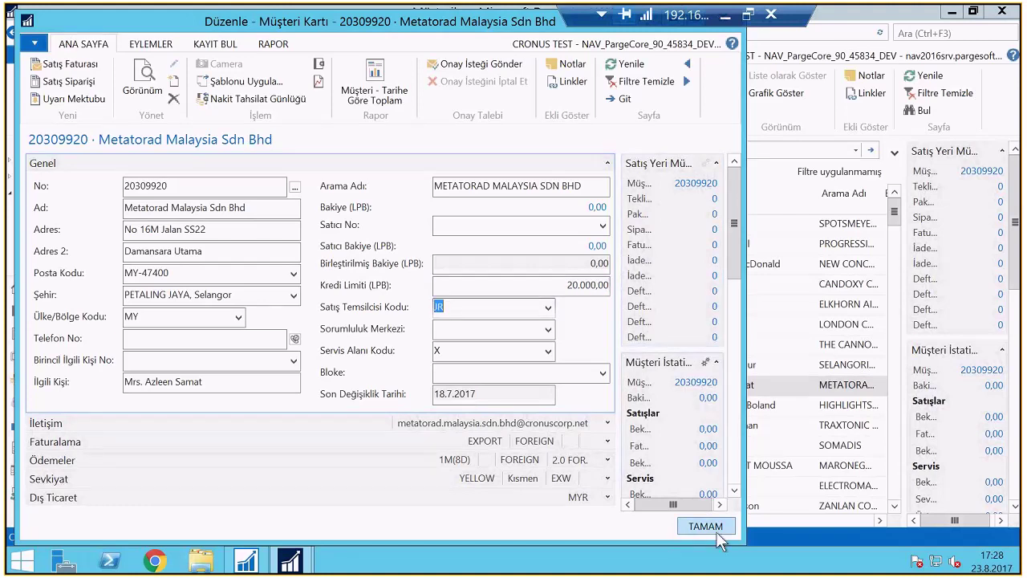
{"action": "left_click", "coordinate": [716, 533]}
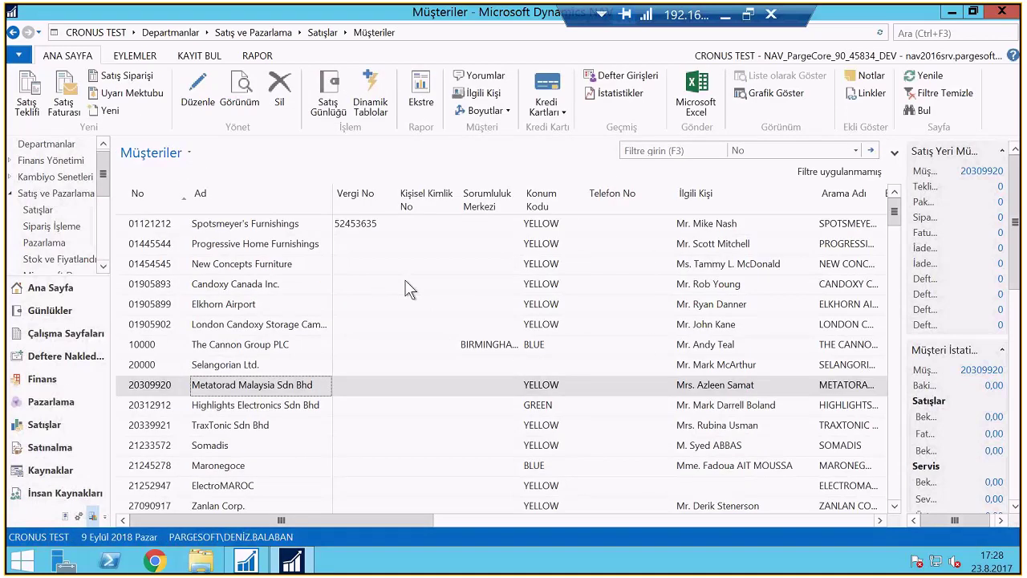
Reopen the Müşteriler list and view Spotsmeyer's Furnishings' customer card
{"action": "key", "text": "Escape"}
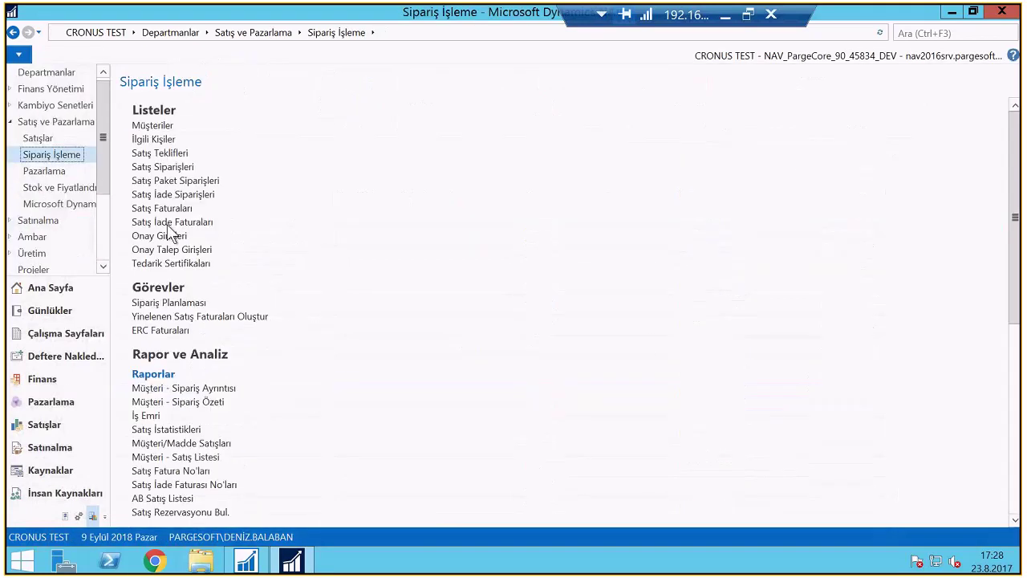
{"action": "left_click", "coordinate": [150, 127]}
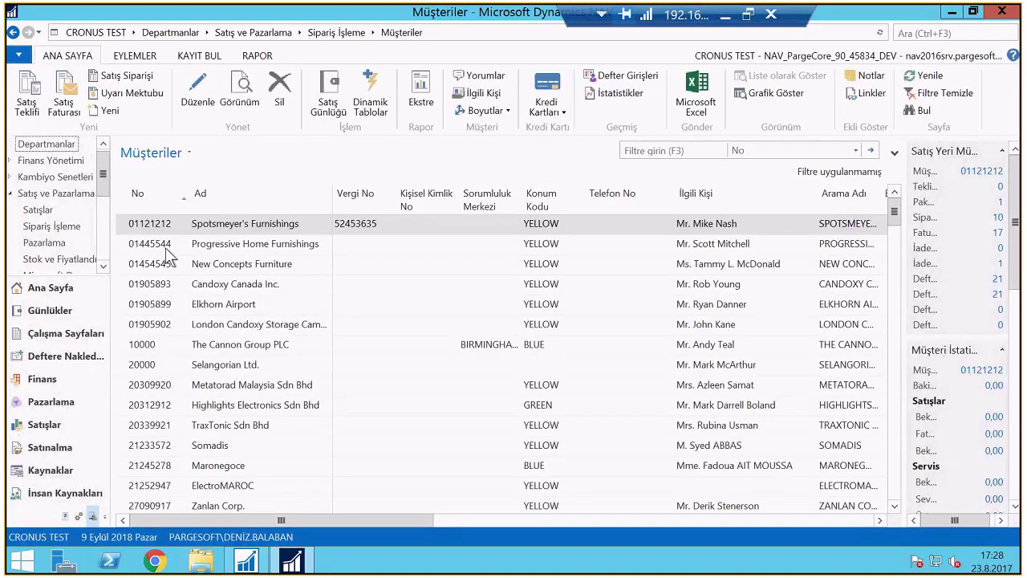
{"action": "key", "text": "ctrl+shift+e"}
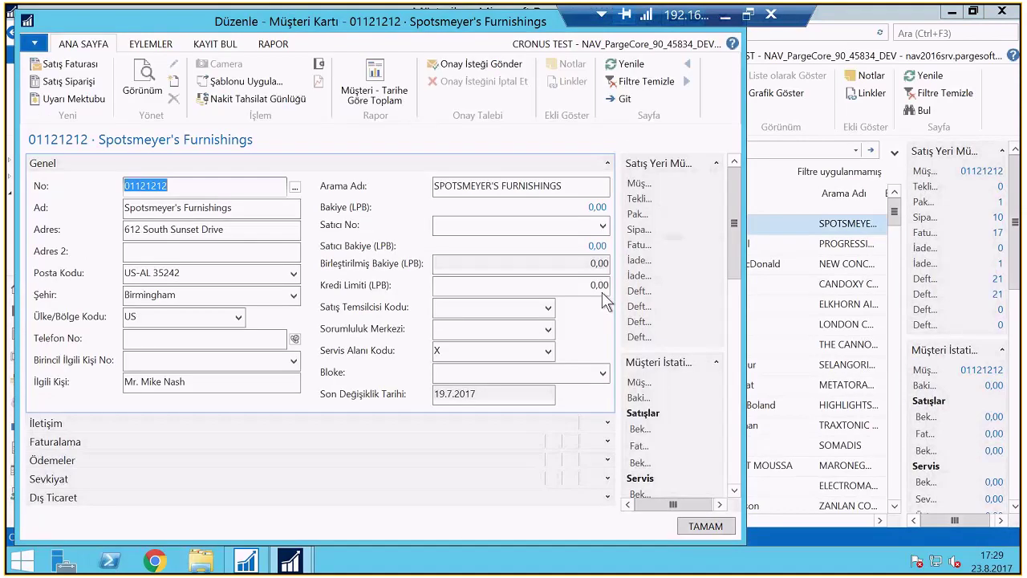
{"action": "key", "text": "Escape"}
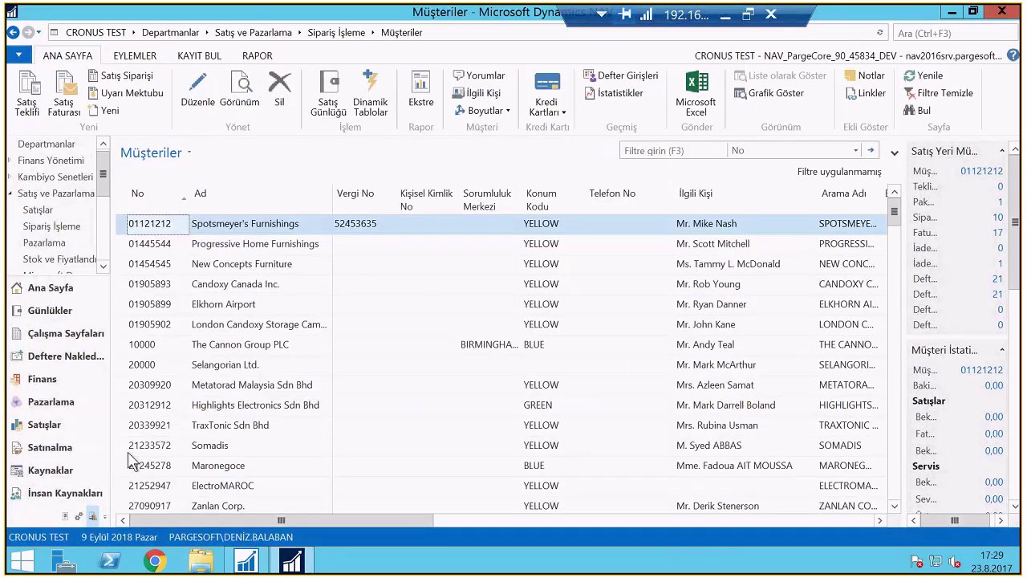
From the Satış ve Pazarlama page, search 'İş Akışı' and open the first result
{"action": "left_click", "coordinate": [51, 195]}
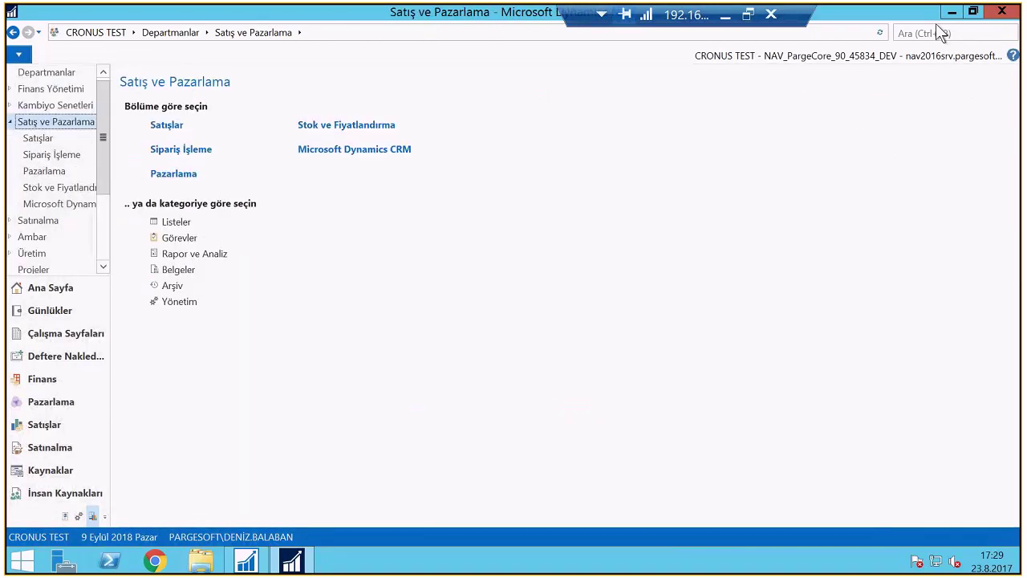
{"action": "left_click", "coordinate": [928, 29]}
{"action": "type", "text": "İş Akışı"}
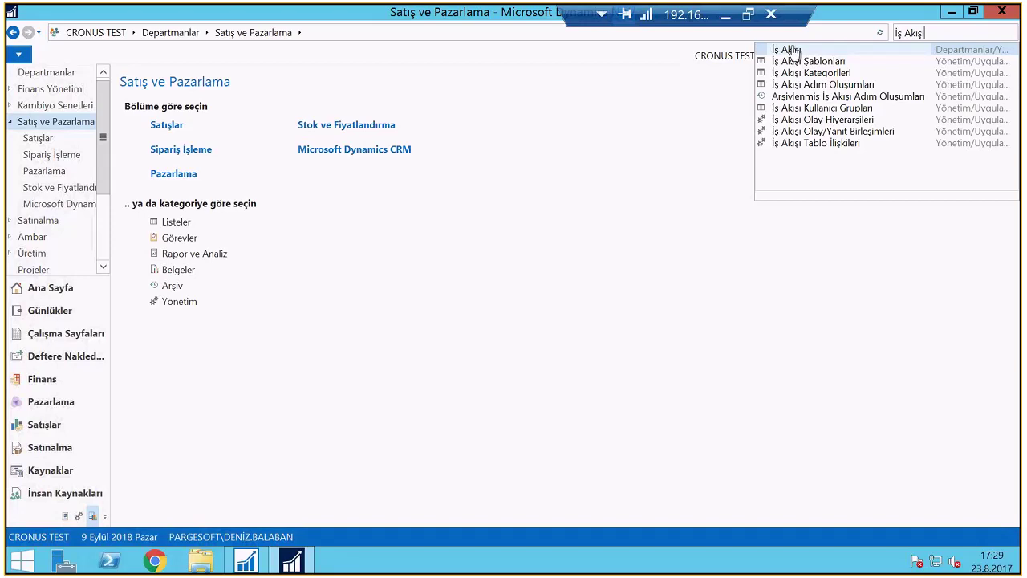
{"action": "left_click", "coordinate": [790, 50]}
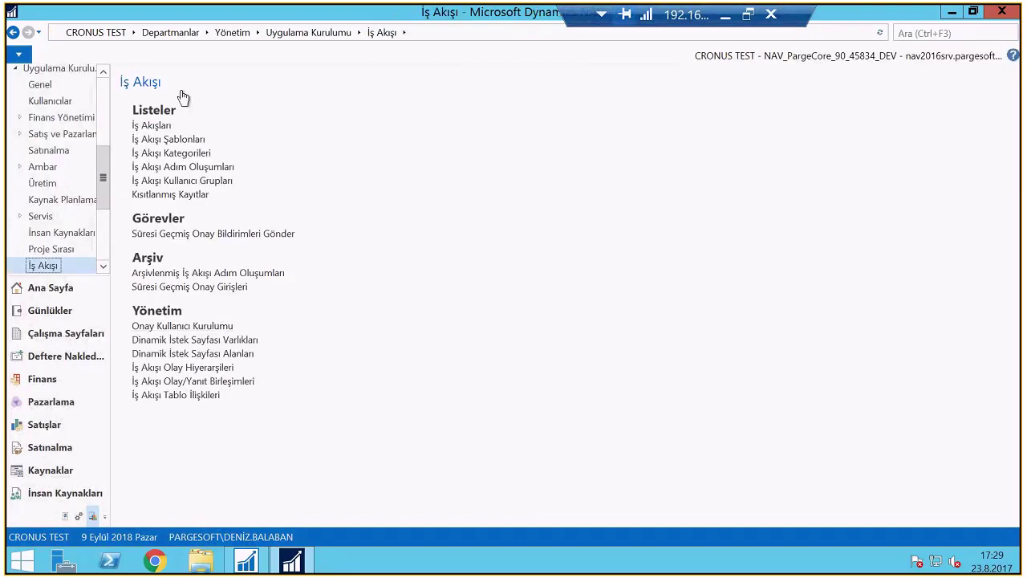
Disable the Müşteri Kredi Limiti Değişimi Onay İş Akışı-Test workflow by unchecking Etkin
{"action": "left_click", "coordinate": [160, 131]}
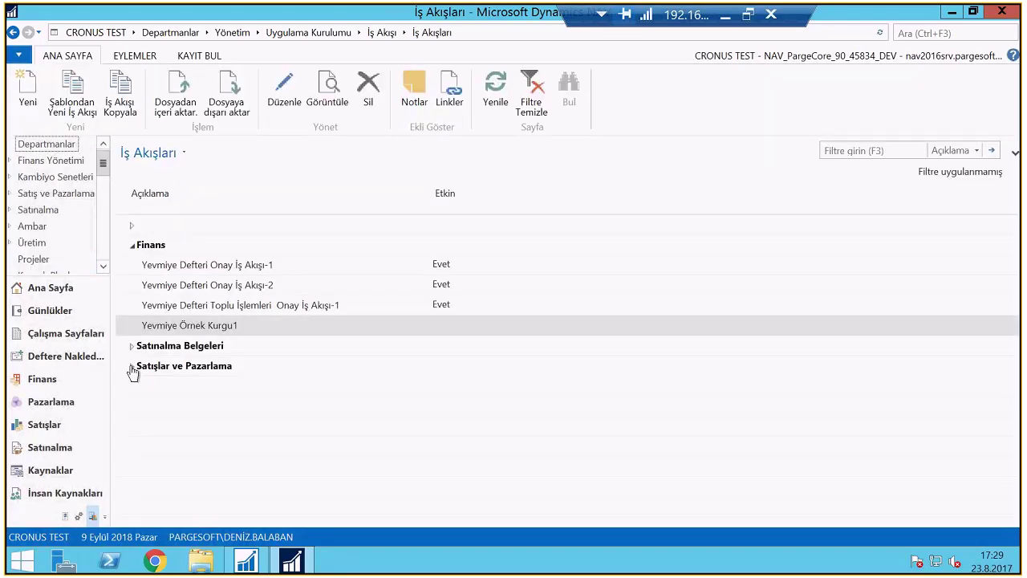
{"action": "left_click", "coordinate": [132, 369]}
{"action": "double_click", "coordinate": [255, 408]}
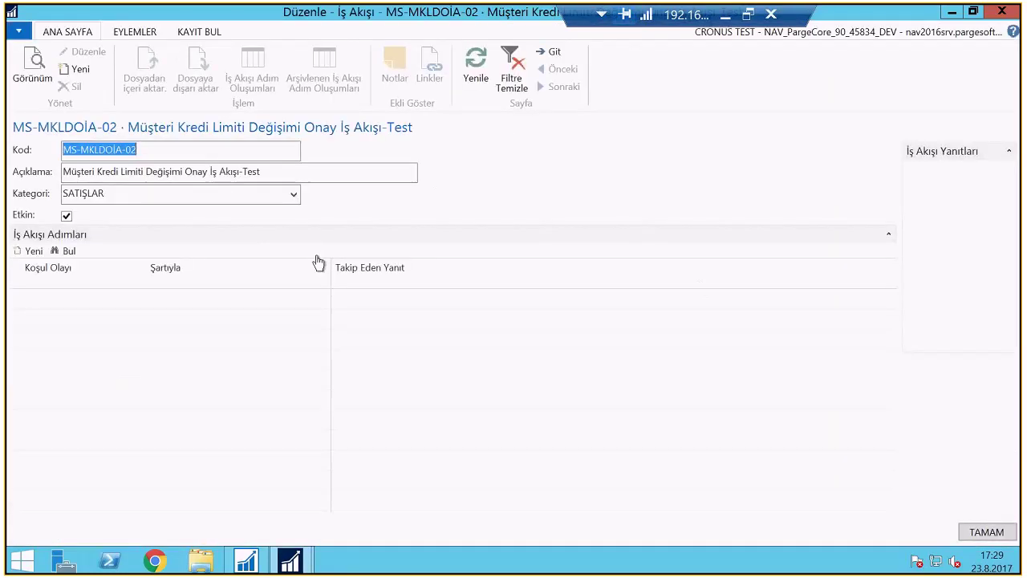
{"action": "left_click", "coordinate": [67, 216]}
{"action": "key", "text": "Return"}
{"action": "key", "text": "Escape"}
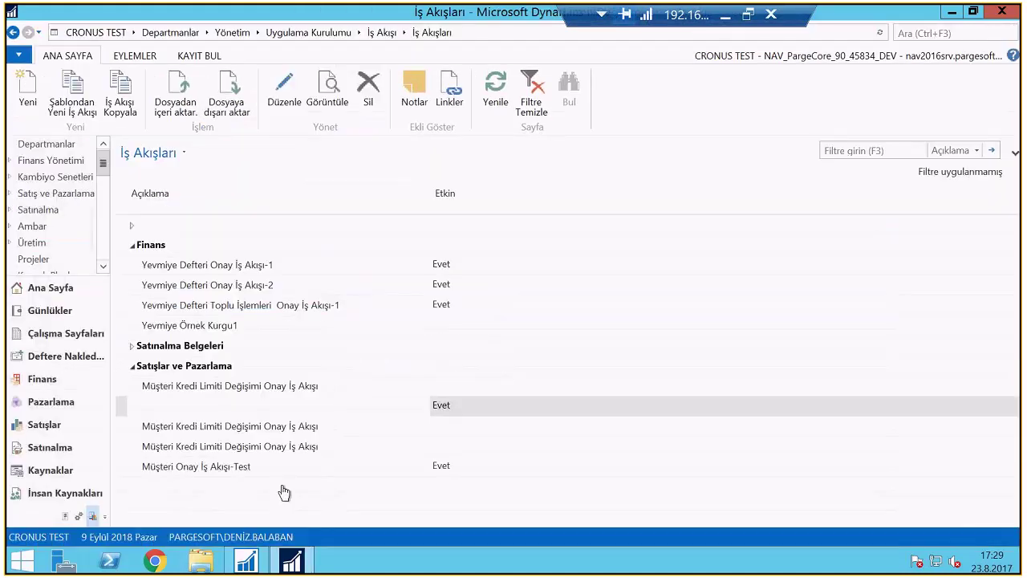
Review Müşteri Onay İş Akışı-Test's >10.000 credit-limit condition and close it unchanged
{"action": "left_click", "coordinate": [228, 473]}
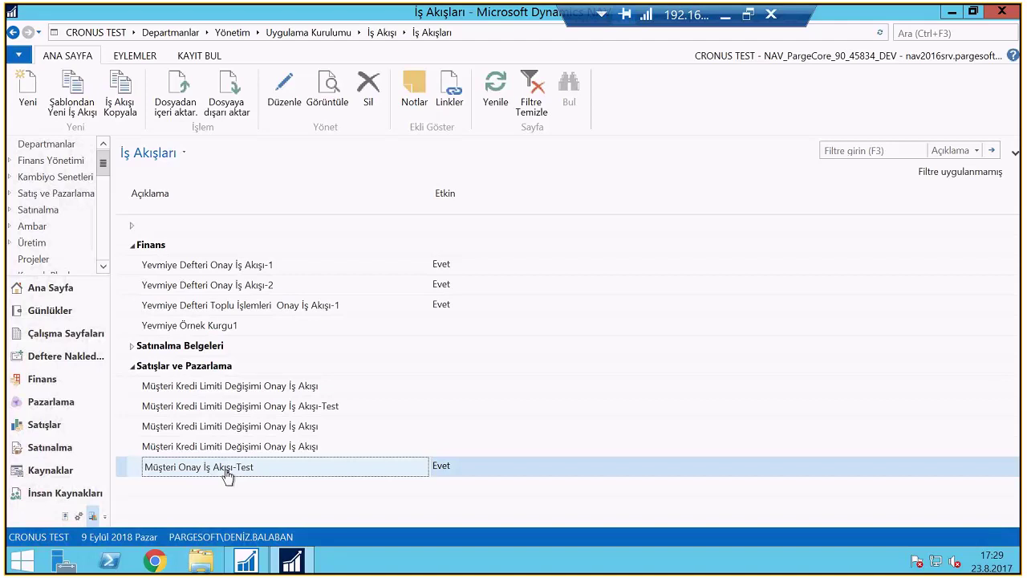
{"action": "double_click", "coordinate": [228, 474]}
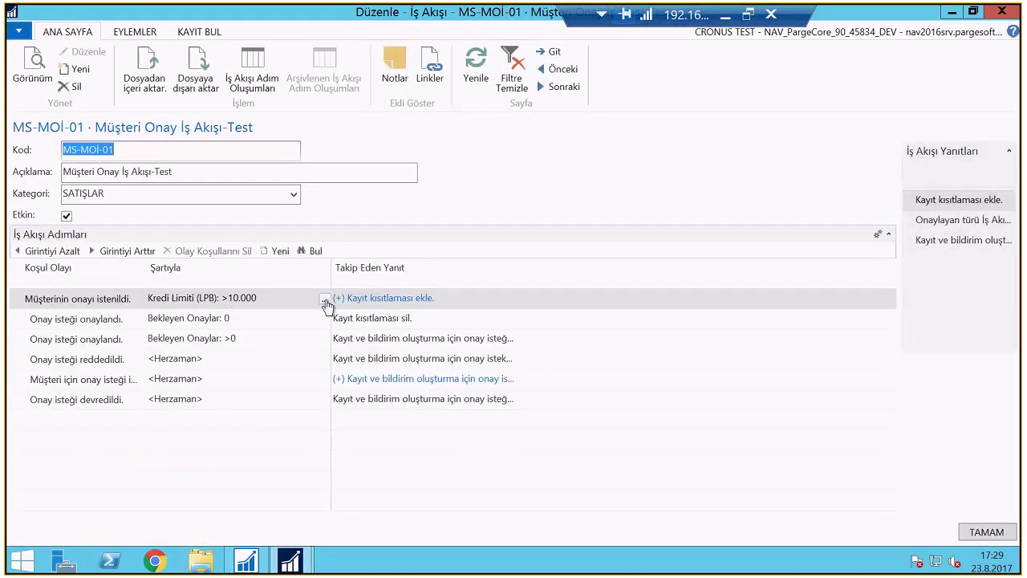
{"action": "left_click", "coordinate": [324, 300]}
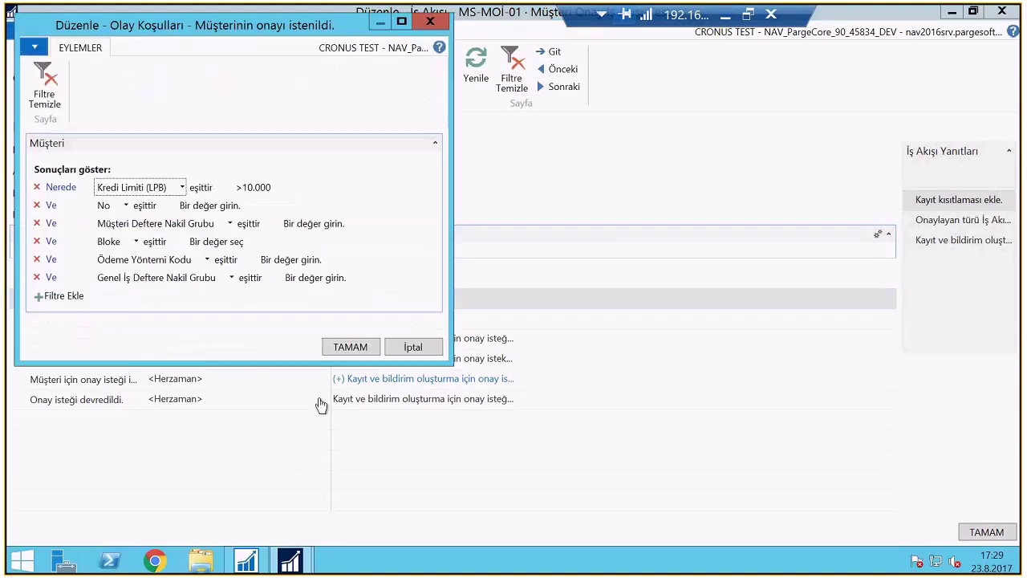
{"action": "left_click", "coordinate": [249, 193]}
{"action": "key", "text": "Return"}
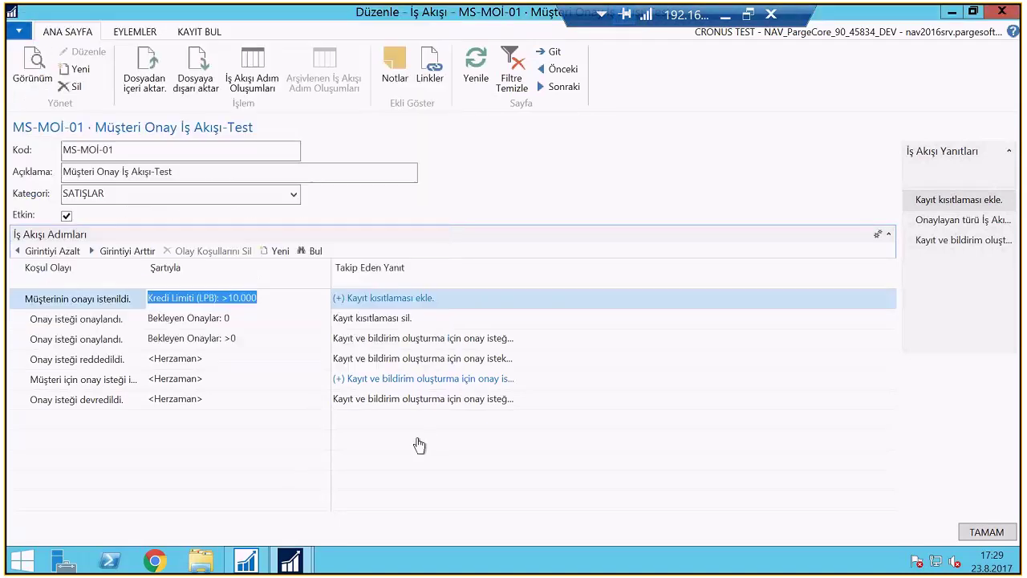
{"action": "left_click", "coordinate": [466, 300]}
{"action": "key", "text": "Escape"}
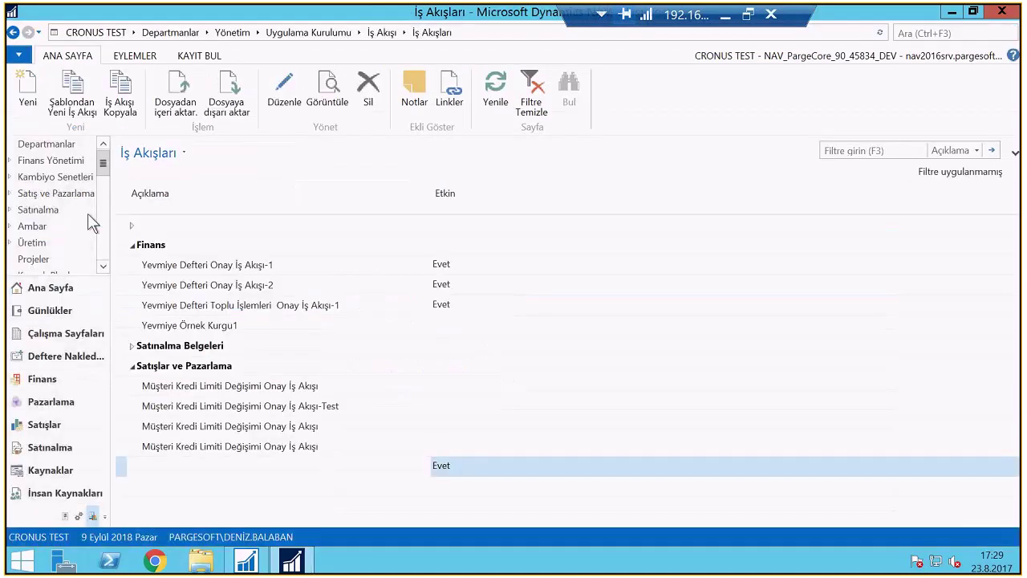
Under Finans Yönetimi › Alacak Hesapları, view Selangorian and Metatorad customer cards, then open Satış Faturaları
{"action": "left_click", "coordinate": [51, 160]}
{"action": "left_click", "coordinate": [186, 223]}
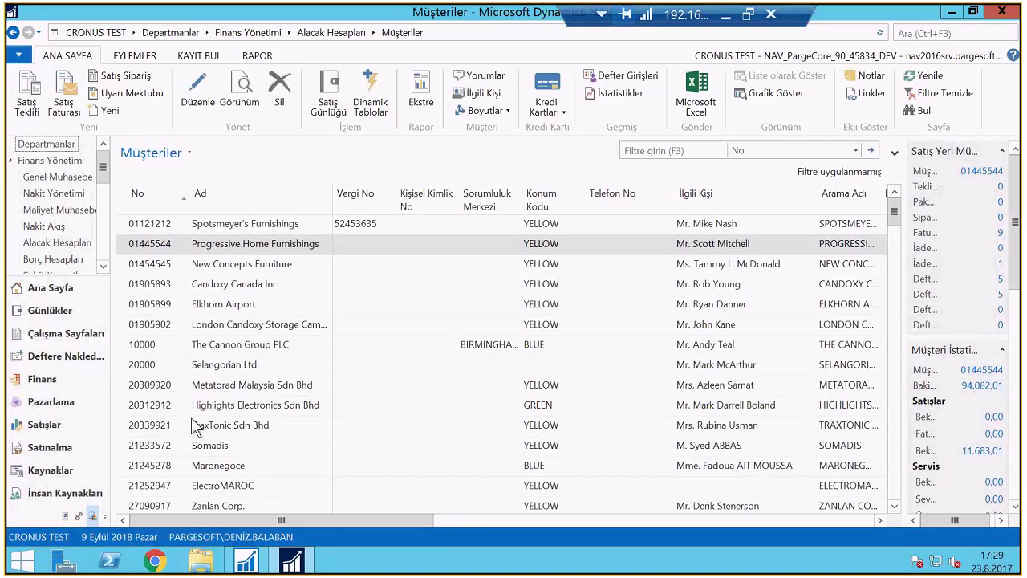
{"action": "double_click", "coordinate": [207, 366]}
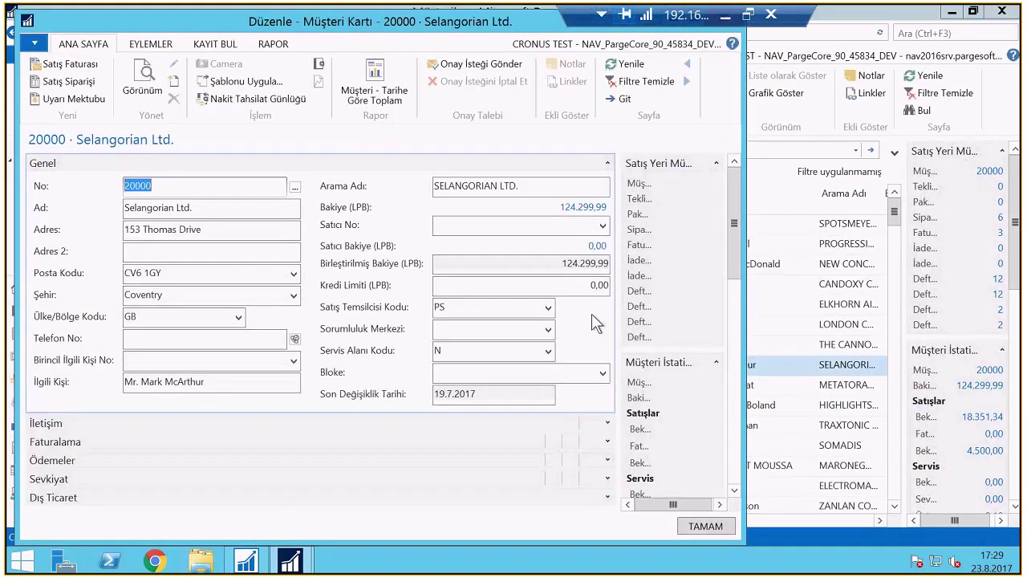
{"action": "key", "text": "Escape"}
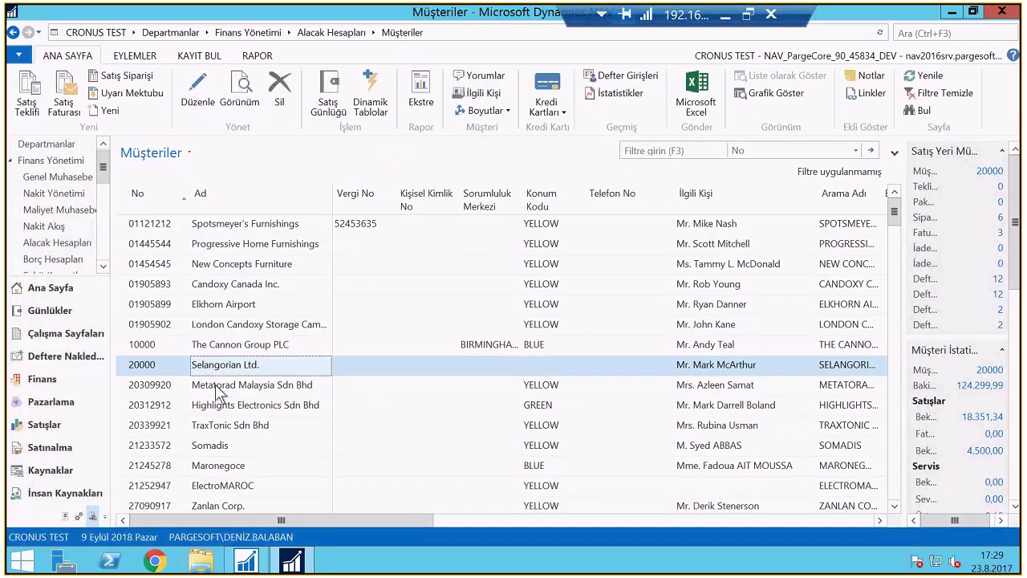
{"action": "double_click", "coordinate": [218, 390]}
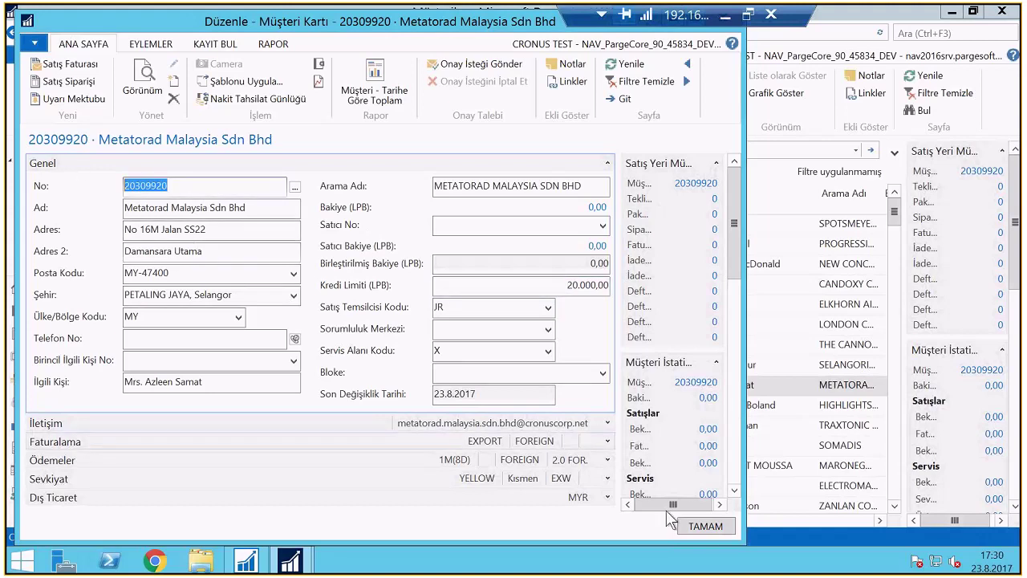
{"action": "left_click", "coordinate": [705, 530]}
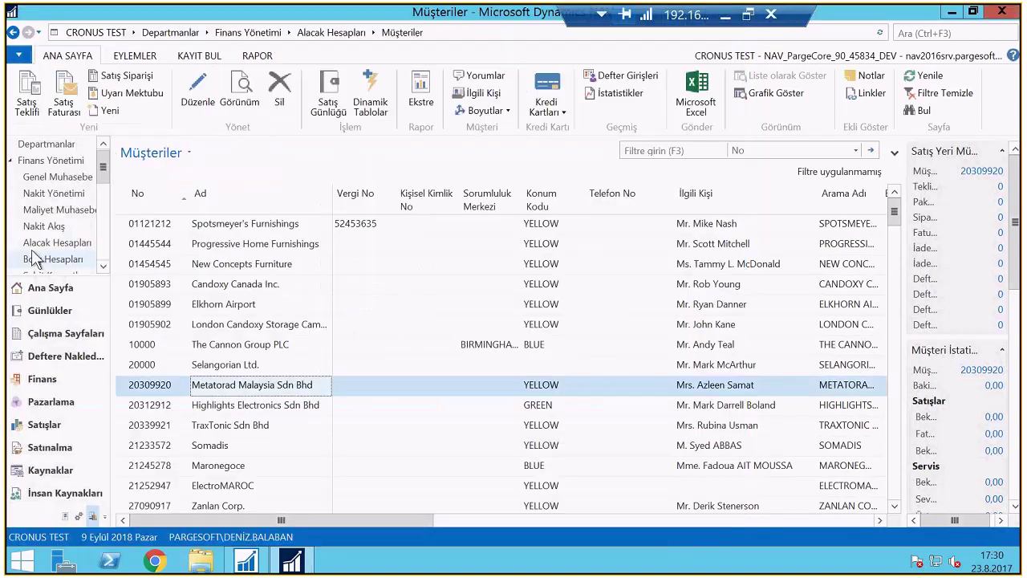
{"action": "left_click", "coordinate": [50, 243]}
{"action": "left_click", "coordinate": [168, 139]}
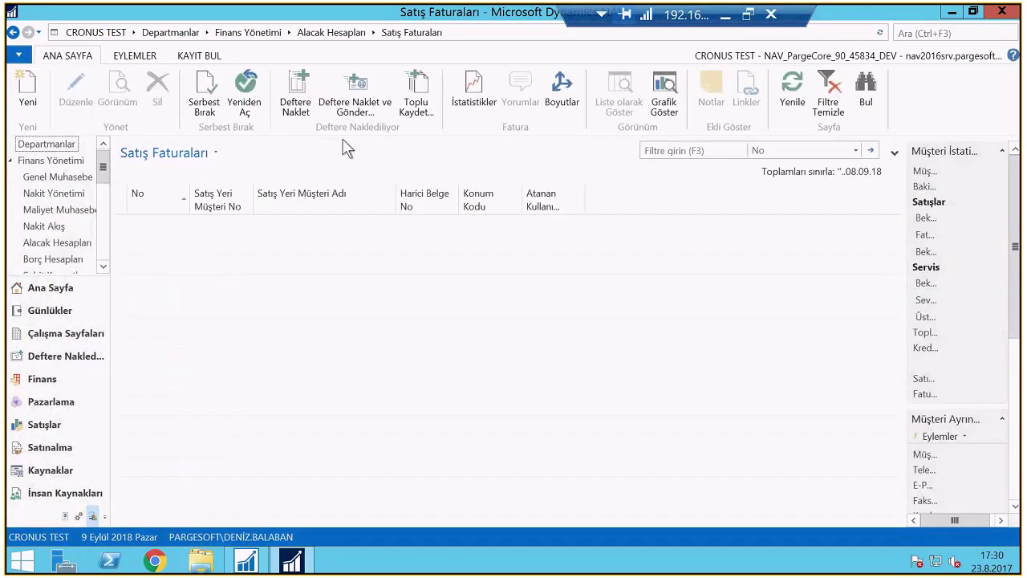
Create a new sales invoice for Metatorad Malaysia Sdn Bhd with external document number 'test'
{"action": "left_click", "coordinate": [29, 98]}
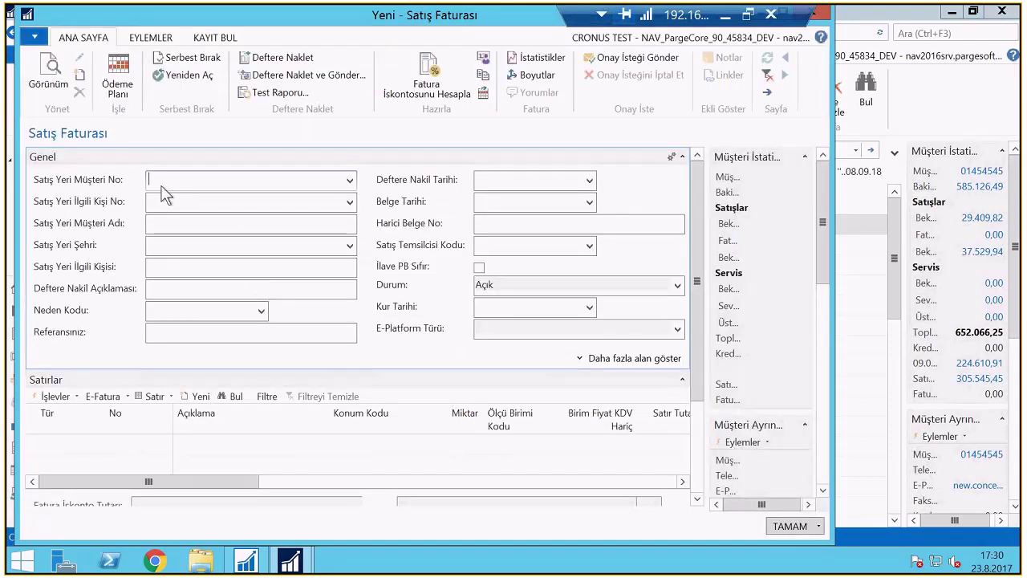
{"action": "left_click", "coordinate": [521, 222]}
{"action": "type", "text": "eee"}
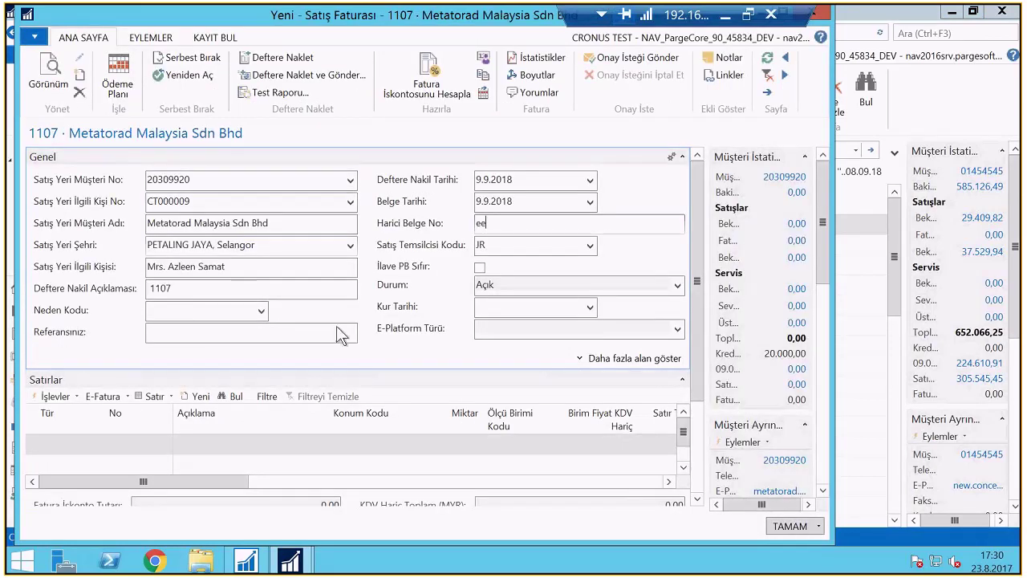
{"action": "key", "text": "BackSpace"}
{"action": "key", "text": "BackSpace"}
{"action": "key", "text": "BackSpace"}
{"action": "type", "text": "test"}
Add a G/M Hesabı line for account 6610 with unit price 21.000
{"action": "left_click", "coordinate": [102, 441]}
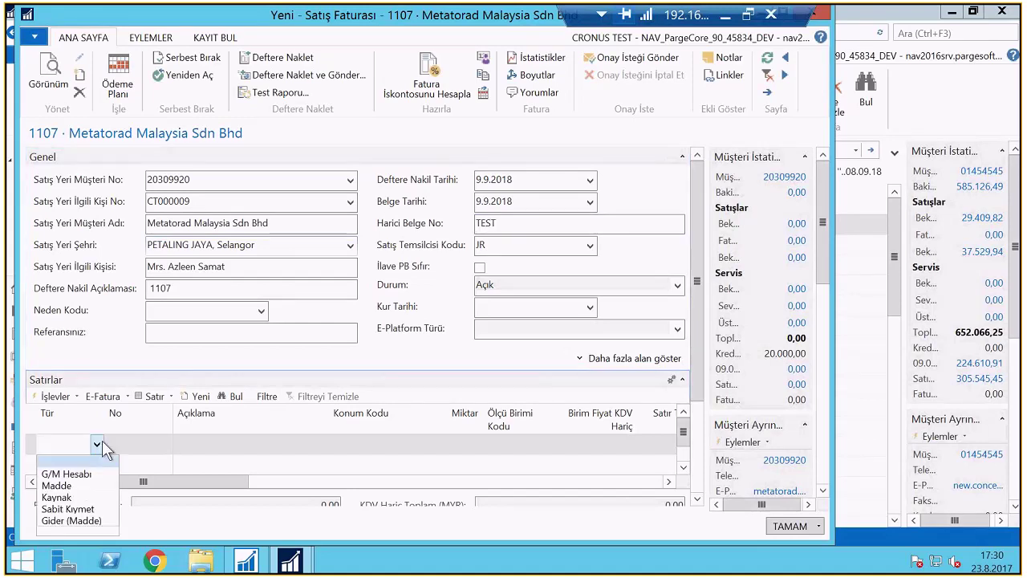
{"action": "left_click", "coordinate": [80, 457]}
{"action": "left_click", "coordinate": [166, 447]}
{"action": "type", "text": "6"}
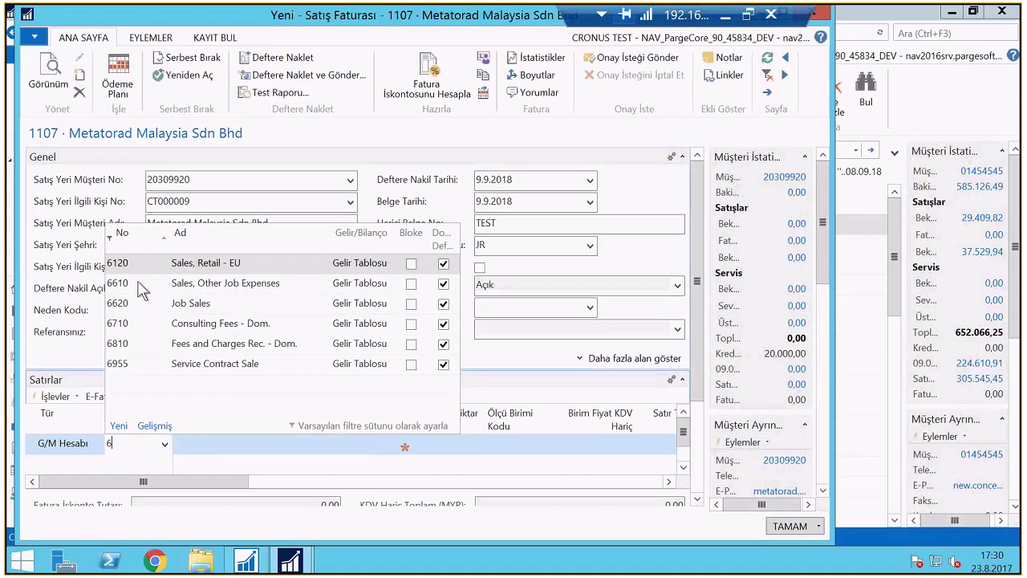
{"action": "left_click", "coordinate": [137, 281]}
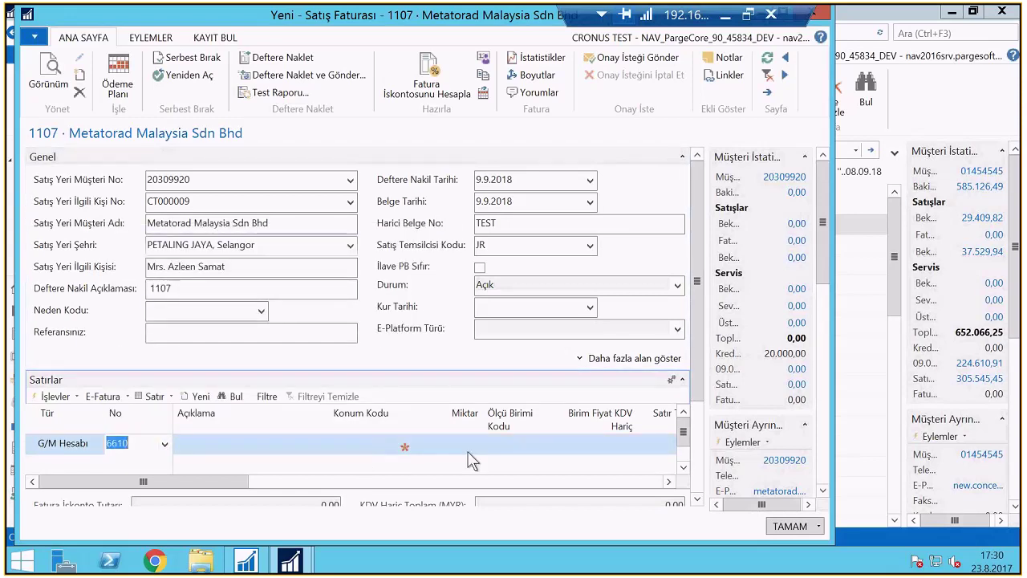
{"action": "key", "text": "Return"}
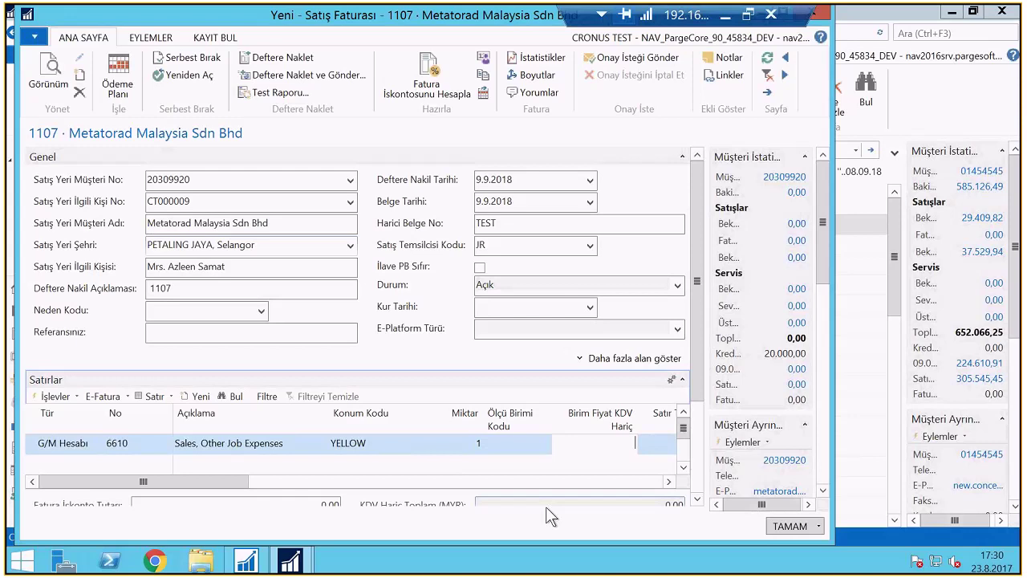
{"action": "type", "text": "25"}
{"action": "key", "text": "BackSpace"}
{"action": "type", "text": "1000"}
{"action": "key", "text": "Return"}
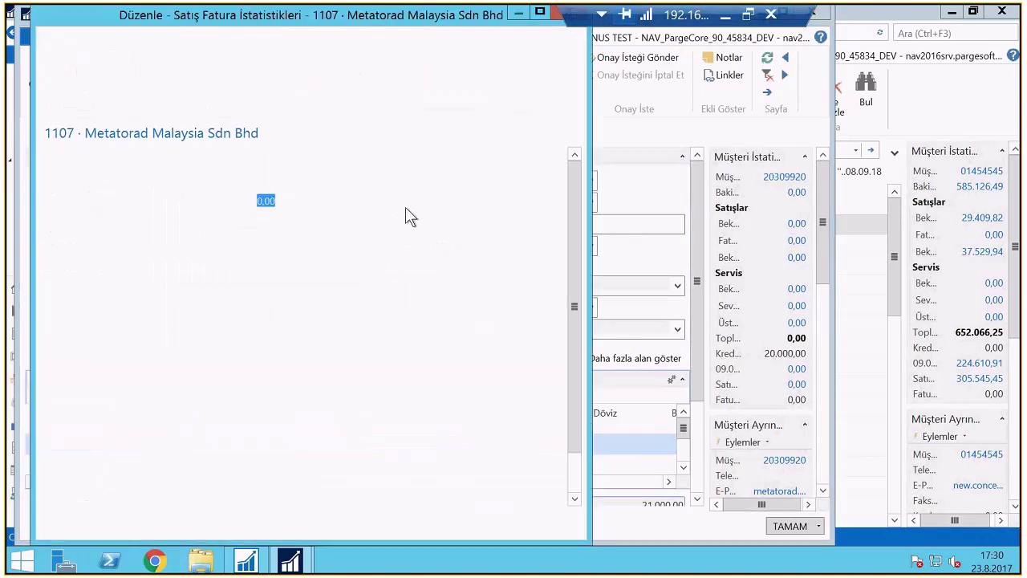
Check the invoice statistics totals (3.780,00 VAT, 24.780,00 including VAT) and close them
{"action": "left_click", "coordinate": [566, 178]}
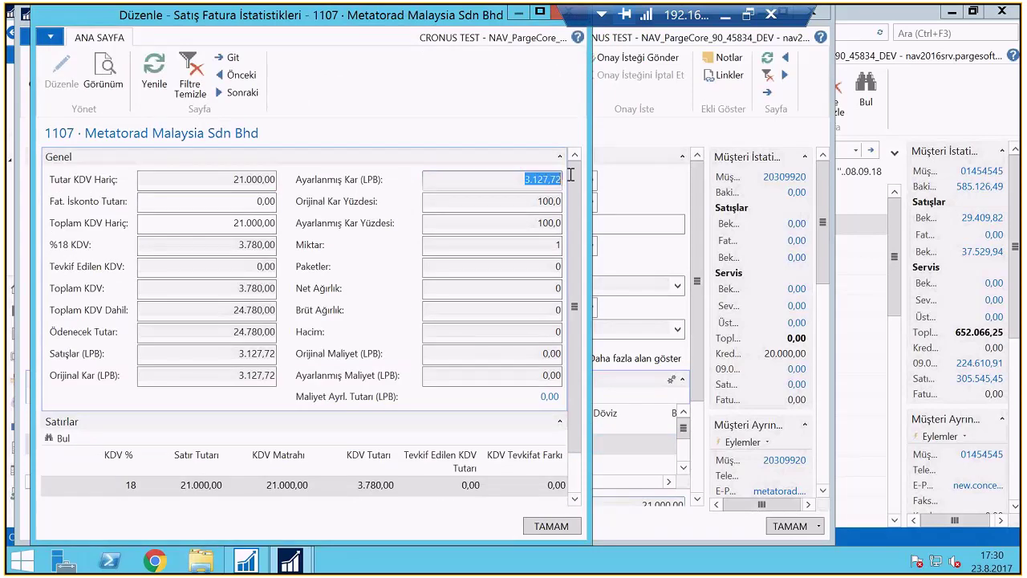
{"action": "left_click", "coordinate": [264, 288]}
{"action": "left_click", "coordinate": [233, 311]}
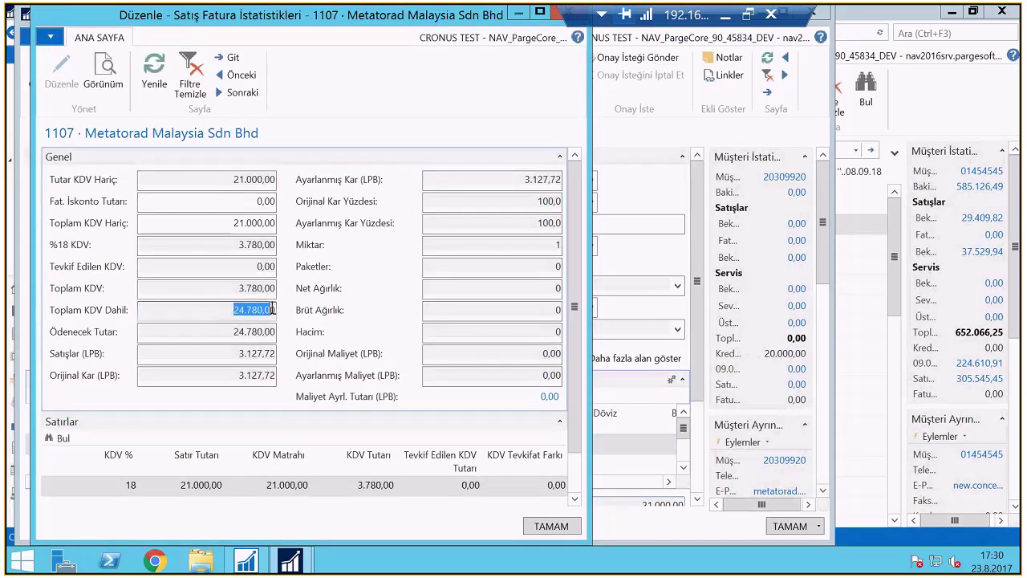
{"action": "left_click", "coordinate": [222, 179]}
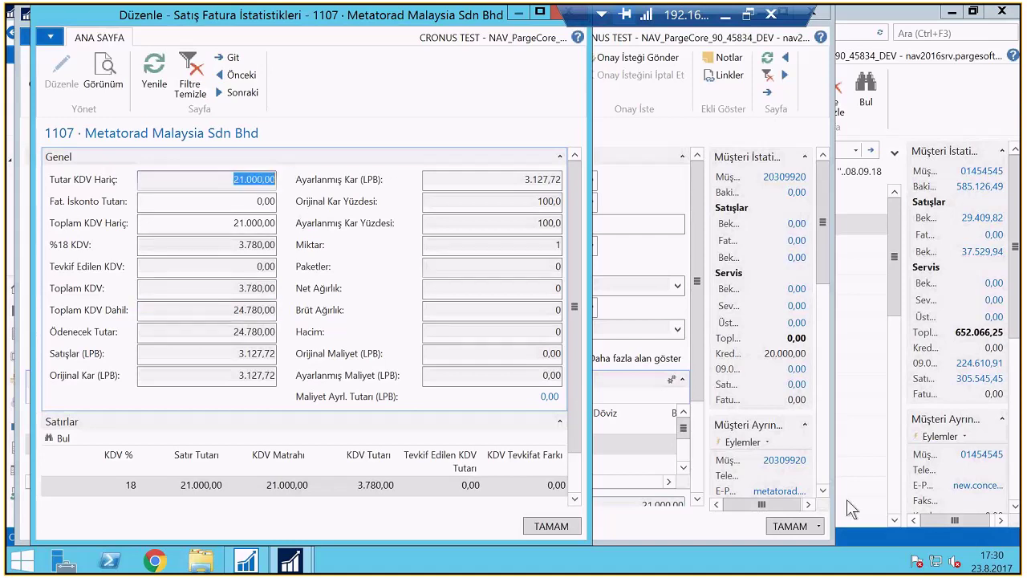
{"action": "key", "text": "Escape"}
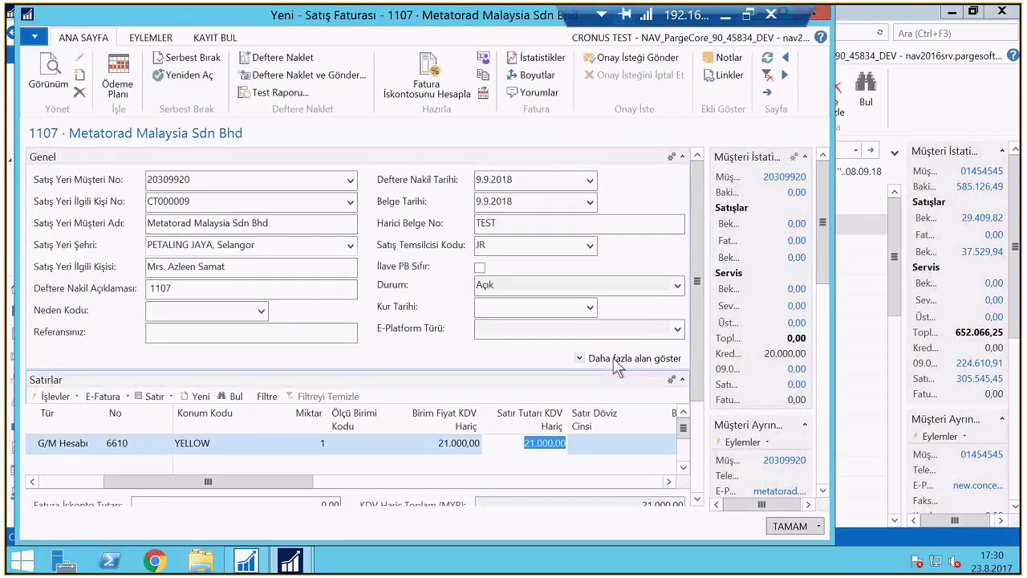
Cancel Deftere Naklet ve Gönder and send invoice 1107 for approval instead
{"action": "left_click", "coordinate": [257, 77]}
{"action": "left_click", "coordinate": [480, 293]}
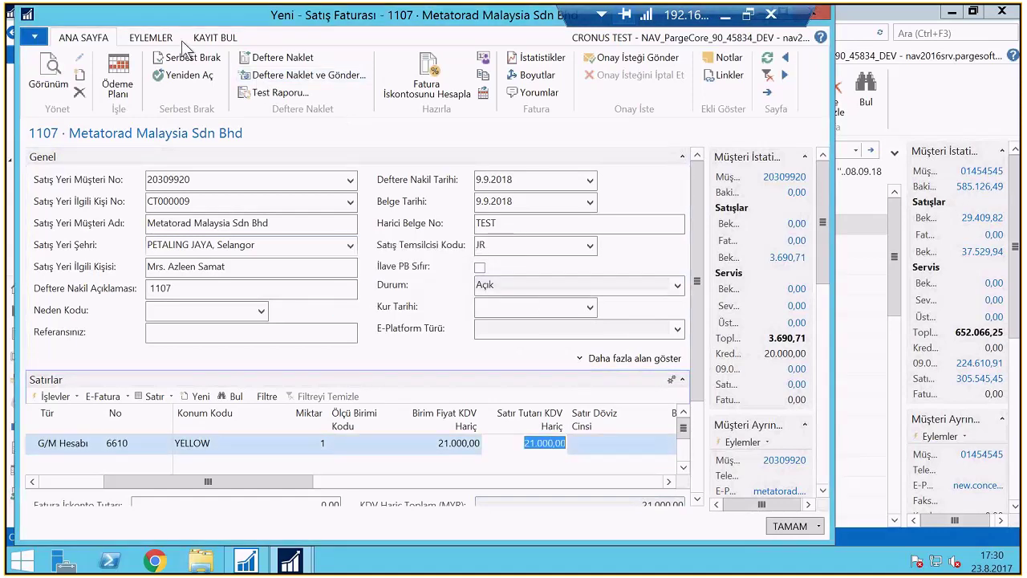
{"action": "left_click", "coordinate": [152, 37]}
{"action": "left_click", "coordinate": [292, 57]}
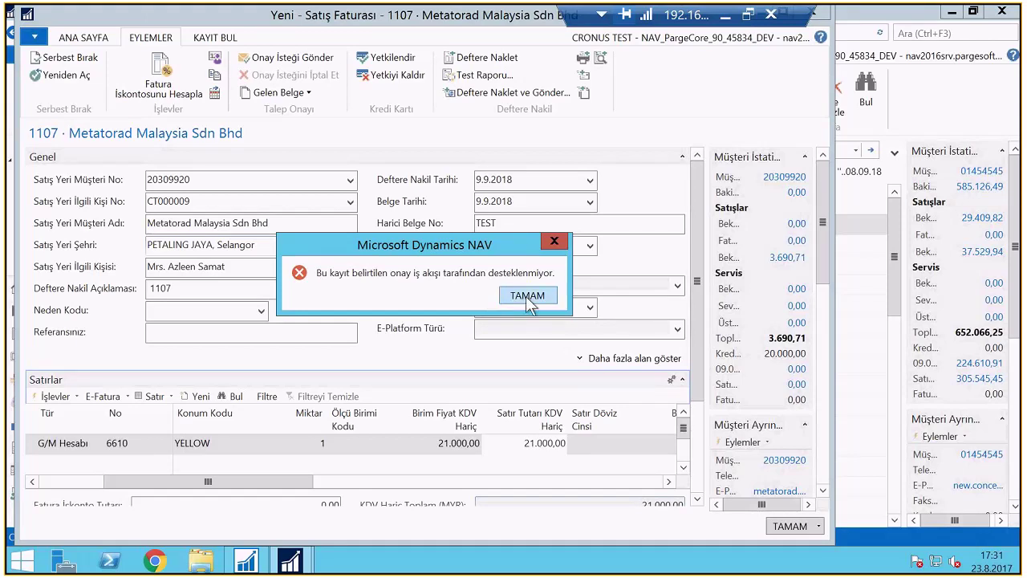
Dismiss the unsupported-workflow error, close the invoice and search for 'İş Akışı'
{"action": "left_click", "coordinate": [527, 296]}
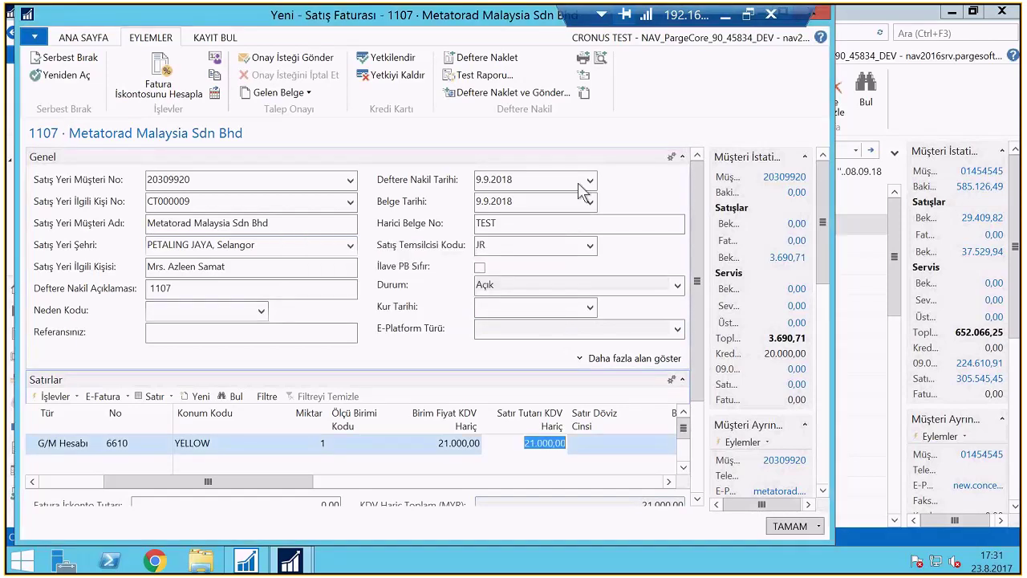
{"action": "key", "text": "Escape"}
{"action": "key", "text": "ctrl+F3"}
{"action": "type", "text": "İş Akışı"}
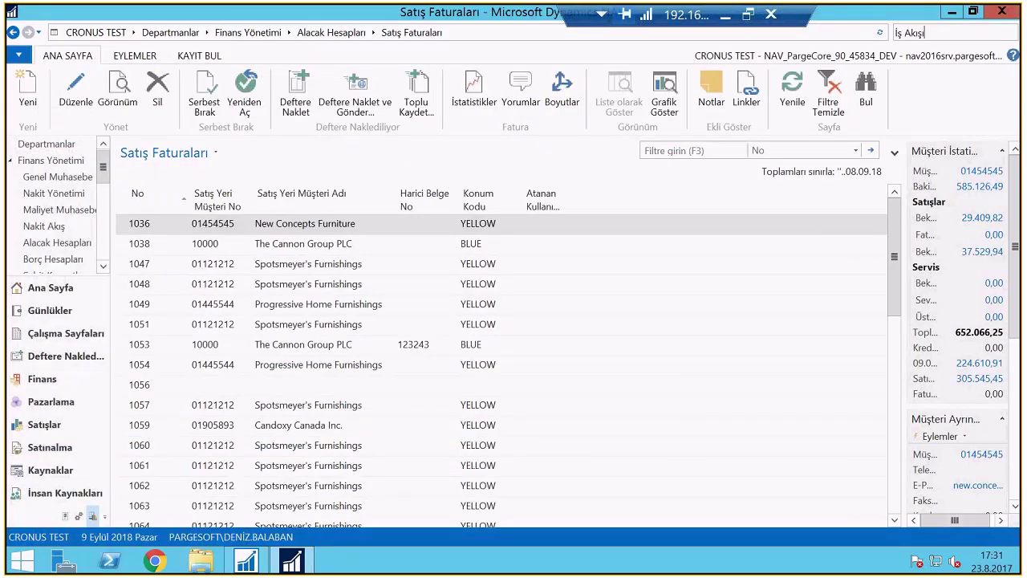
Review the Müşteri Kredi Limiti Değişimi Onay İş Akışı-Test workflow, then open Finans Yönetimi > Alacak Hesapları
{"action": "left_click", "coordinate": [909, 156]}
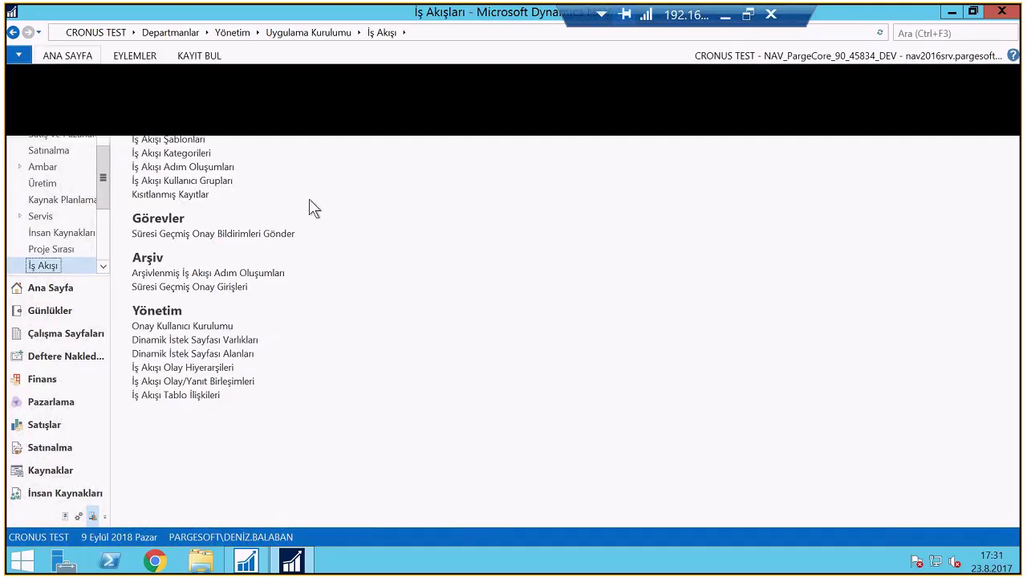
{"action": "left_click", "coordinate": [133, 366]}
{"action": "double_click", "coordinate": [366, 408]}
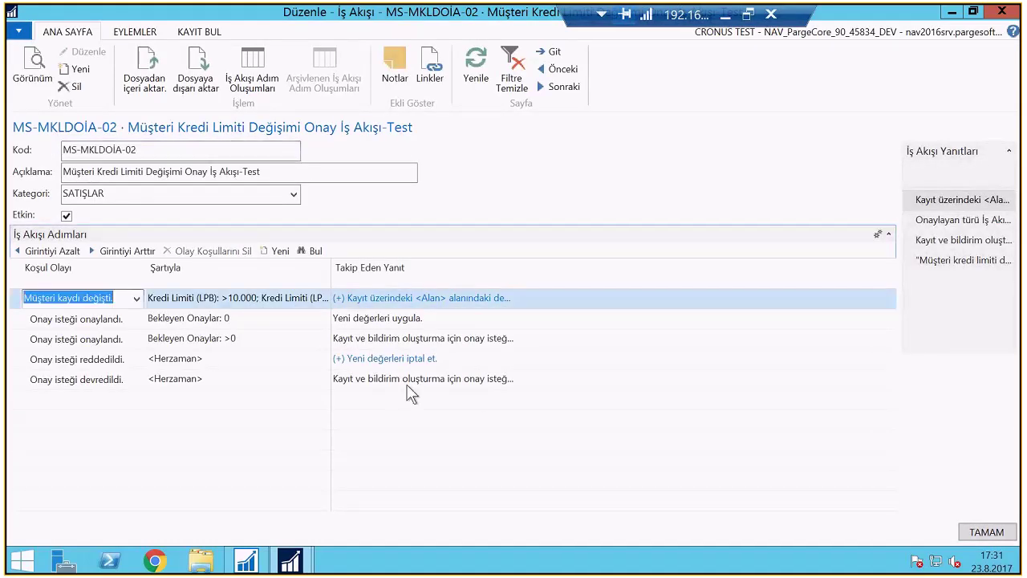
{"action": "key", "text": "Escape"}
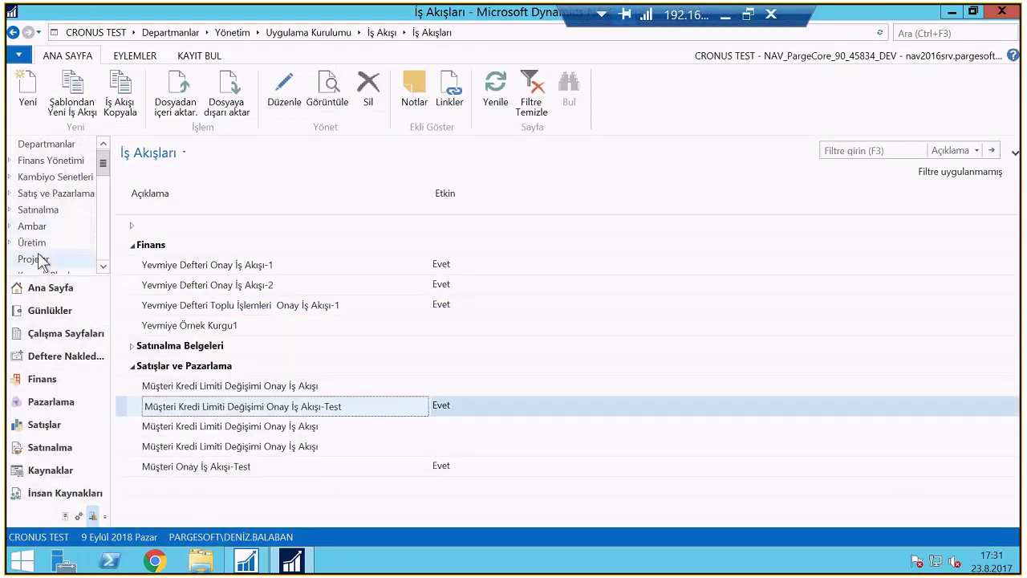
{"action": "left_click", "coordinate": [36, 163]}
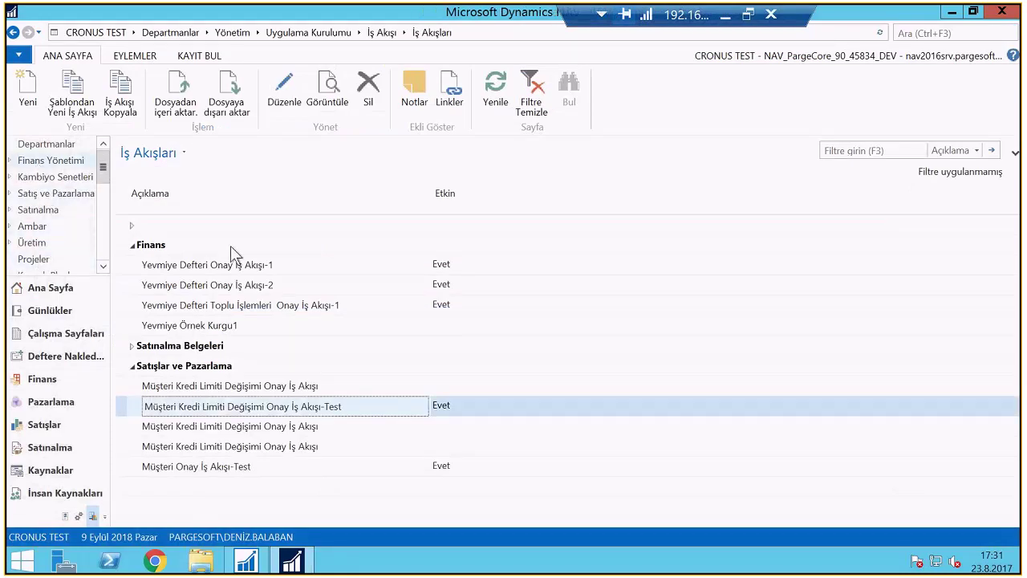
{"action": "left_click", "coordinate": [173, 224]}
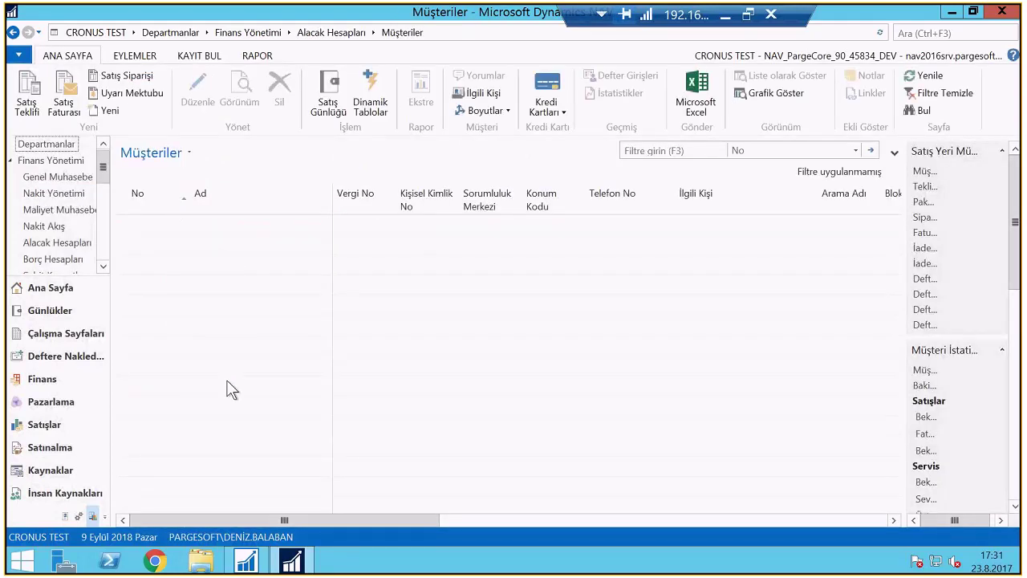
Raise Highlights Electronics Sdn Bhd's Kredi Limiti (LPB) to 15.000,00 and confirm with TAMAM
{"action": "key", "text": "ctrl+shift+e"}
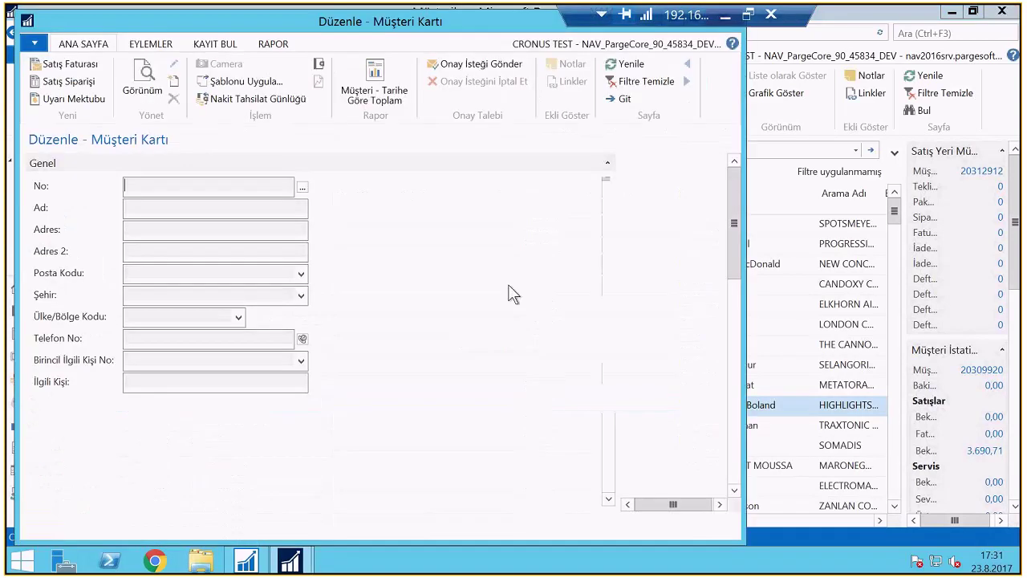
{"action": "left_click", "coordinate": [510, 285]}
{"action": "type", "text": "1"}
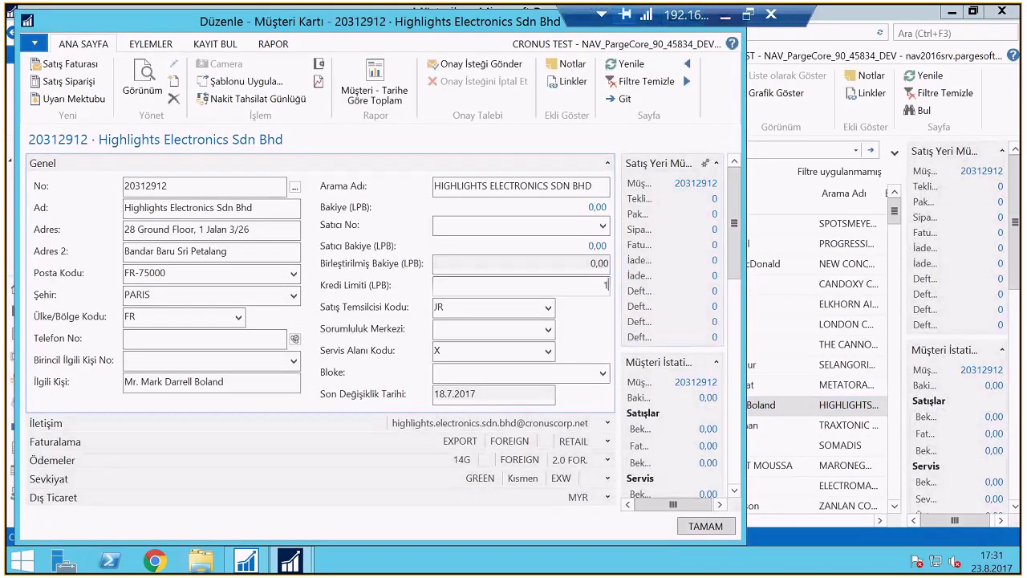
{"action": "type", "text": "5.000"}
{"action": "key", "text": "Tab"}
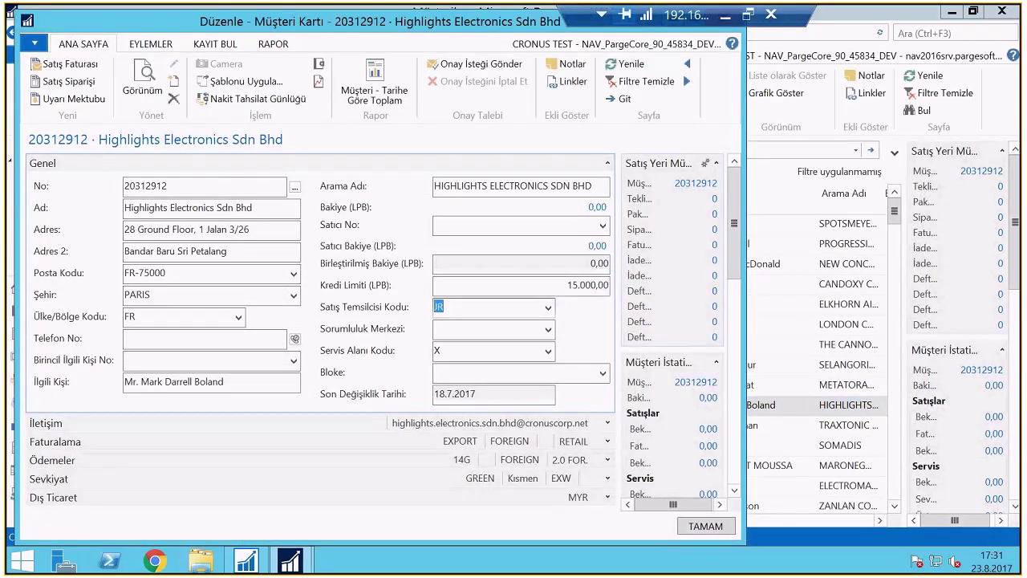
{"action": "left_click", "coordinate": [703, 528]}
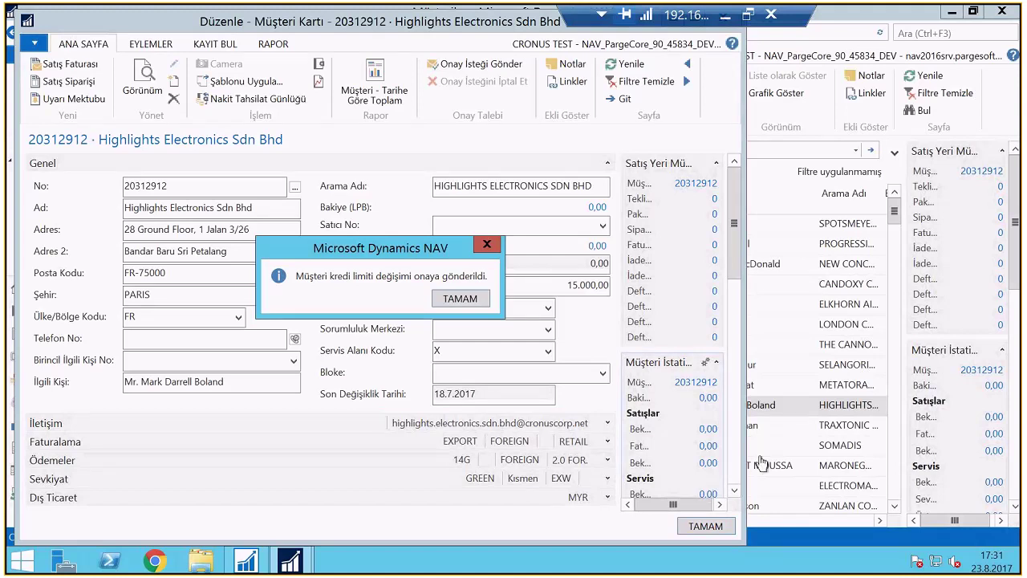
Dismiss the sent-for-approval notice and close the Highlights Electronics customer card
{"action": "left_click_drag", "start_coordinate": [428, 252], "coordinate": [320, 151]}
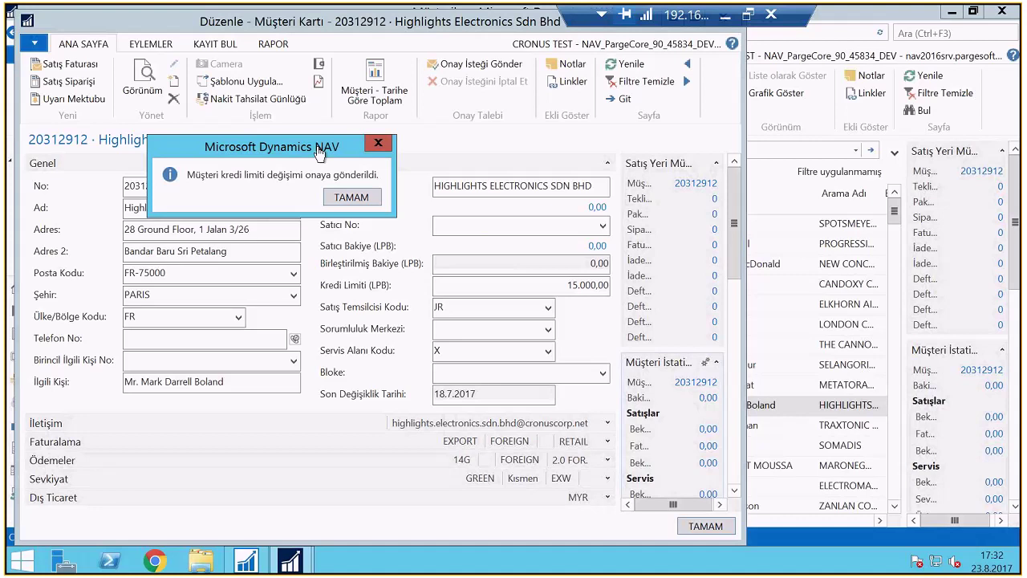
{"action": "left_click", "coordinate": [351, 199]}
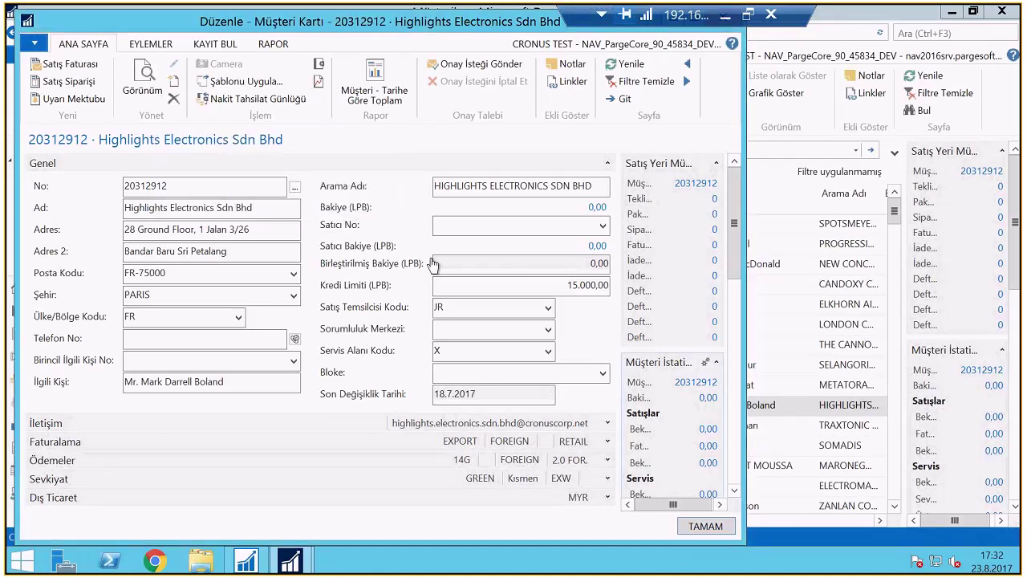
{"action": "key", "text": "Escape"}
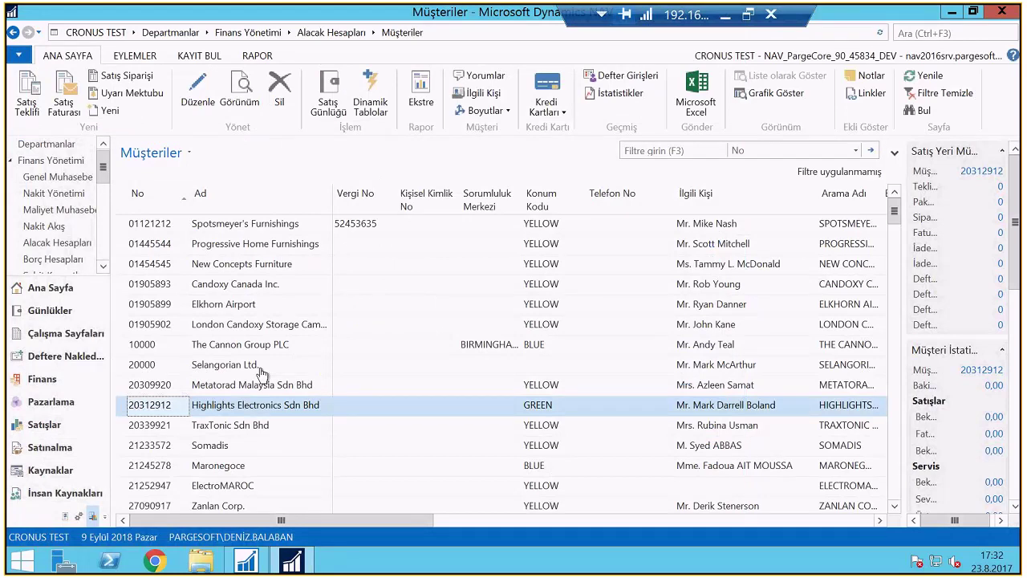
Send an approval request for Highlights Electronics Sdn Bhd from its card, then maximize the card
{"action": "double_click", "coordinate": [273, 405]}
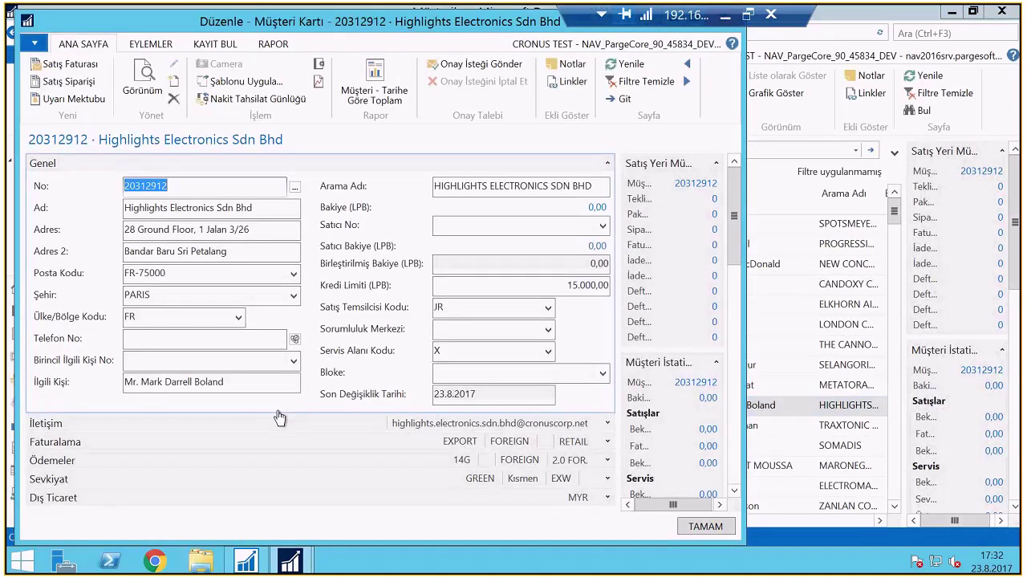
{"action": "left_click", "coordinate": [454, 64]}
{"action": "left_click", "coordinate": [418, 304]}
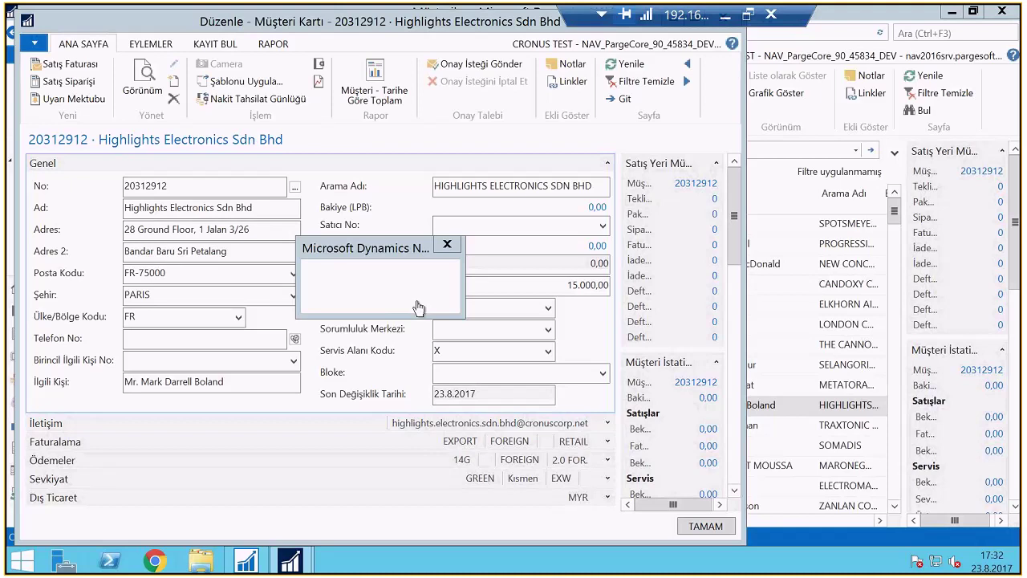
{"action": "double_click", "coordinate": [287, 30]}
{"action": "left_click", "coordinate": [199, 31]}
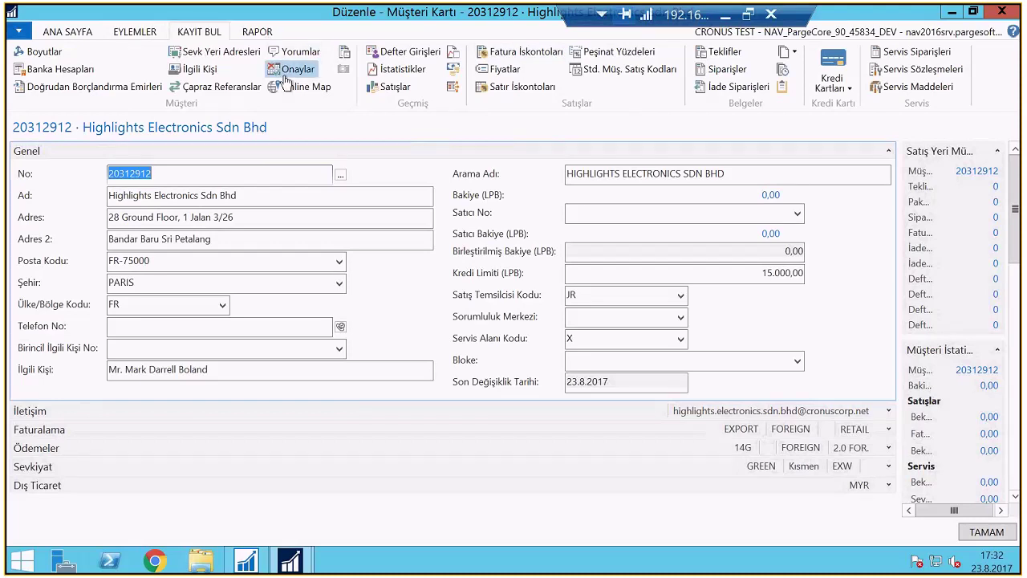
Review the customer's two Onaylar entries, one Açık and one Onaylandı, then close the card
{"action": "left_click", "coordinate": [286, 80]}
{"action": "left_click_drag", "start_coordinate": [332, 513], "coordinate": [464, 493]}
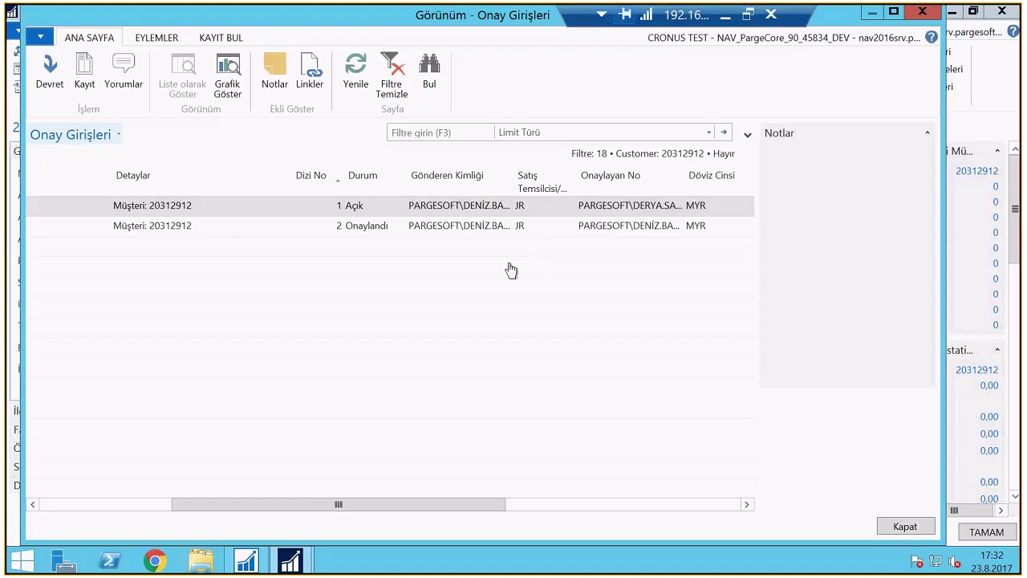
{"action": "left_click", "coordinate": [423, 232]}
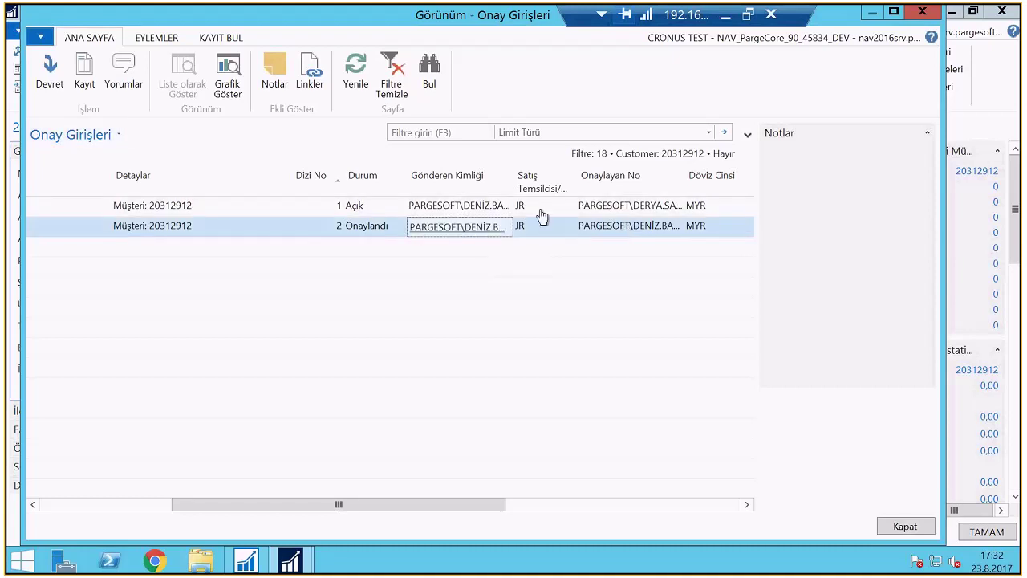
{"action": "key", "text": "Up"}
{"action": "left_click_drag", "start_coordinate": [442, 507], "coordinate": [316, 520]}
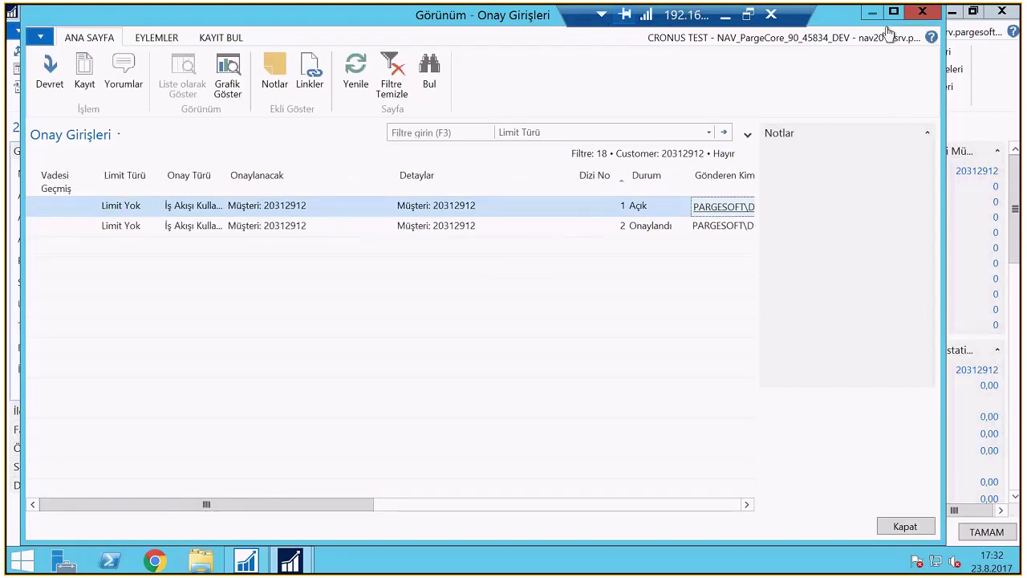
{"action": "left_click", "coordinate": [922, 11]}
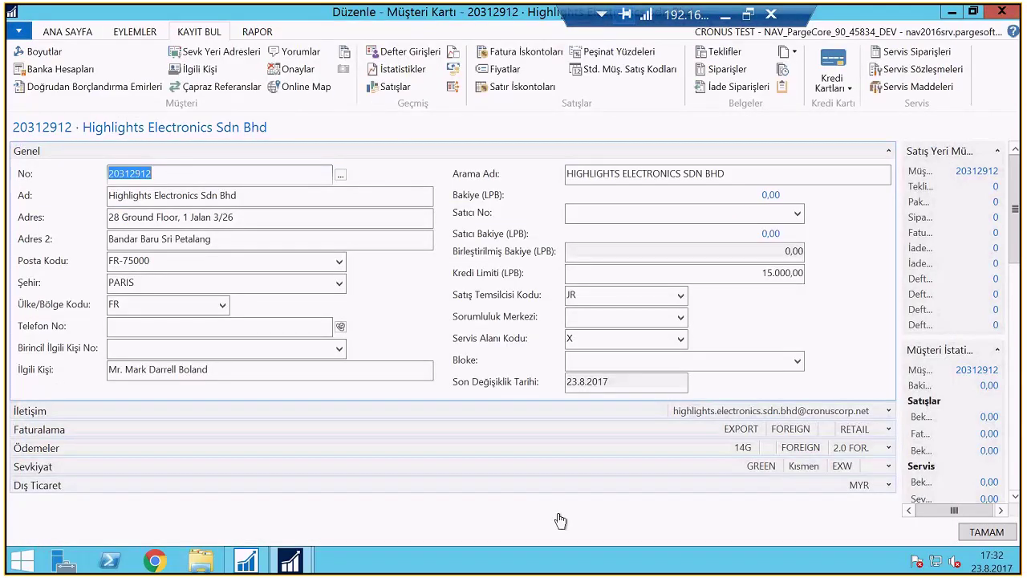
{"action": "key", "text": "Escape"}
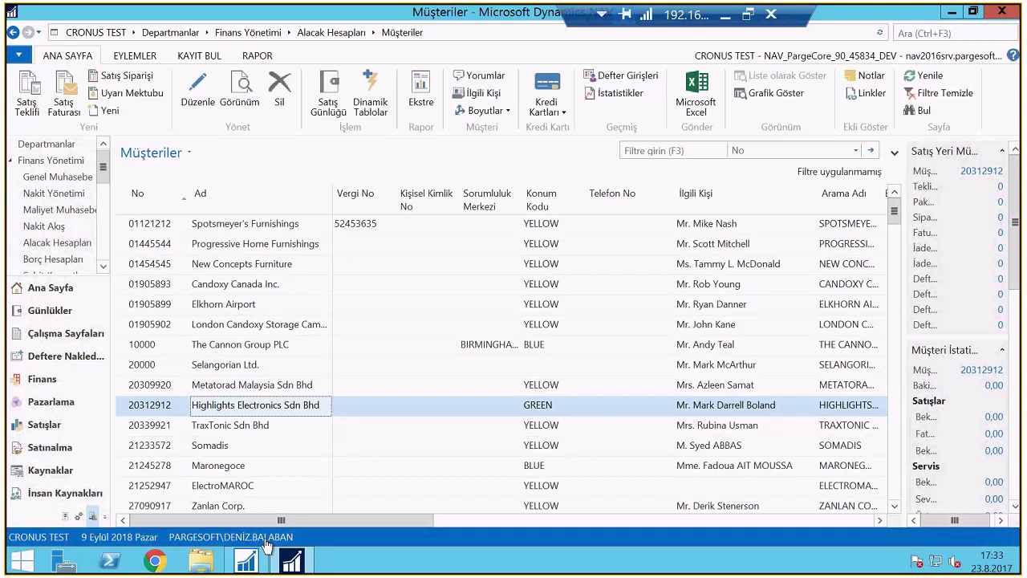
Close NAV and relaunch Dynamics NAV 2016 from the Start screen with Run as different user
{"action": "left_click", "coordinate": [1001, 11]}
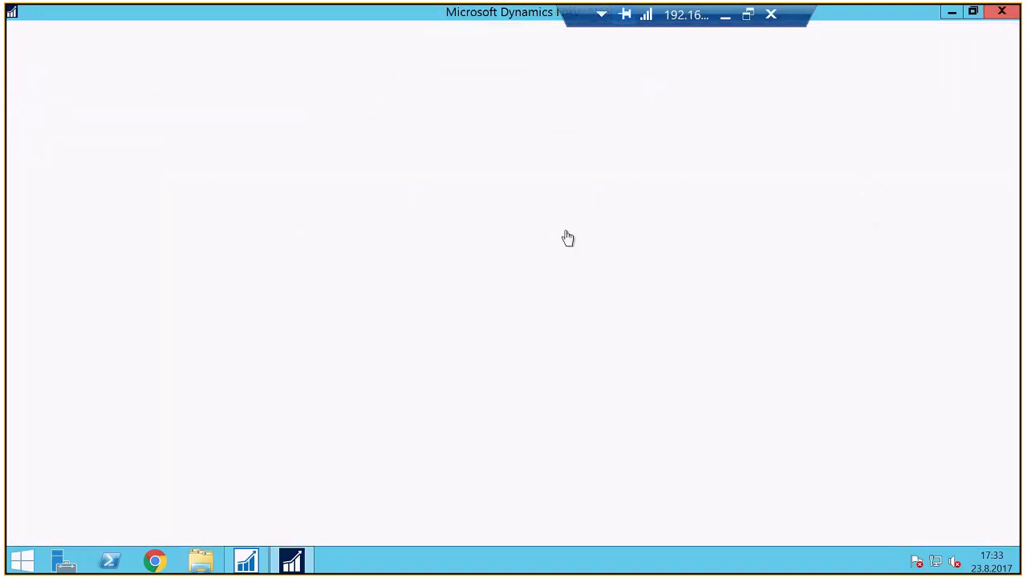
{"action": "key", "text": "super"}
{"action": "right_click", "coordinate": [415, 233]}
{"action": "left_click", "coordinate": [487, 335]}
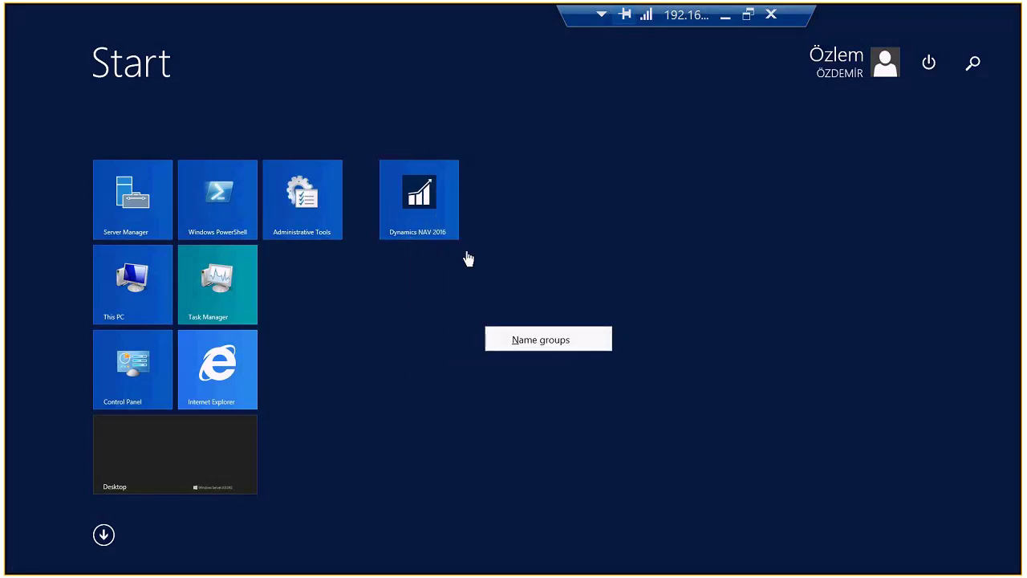
{"action": "right_click", "coordinate": [436, 232]}
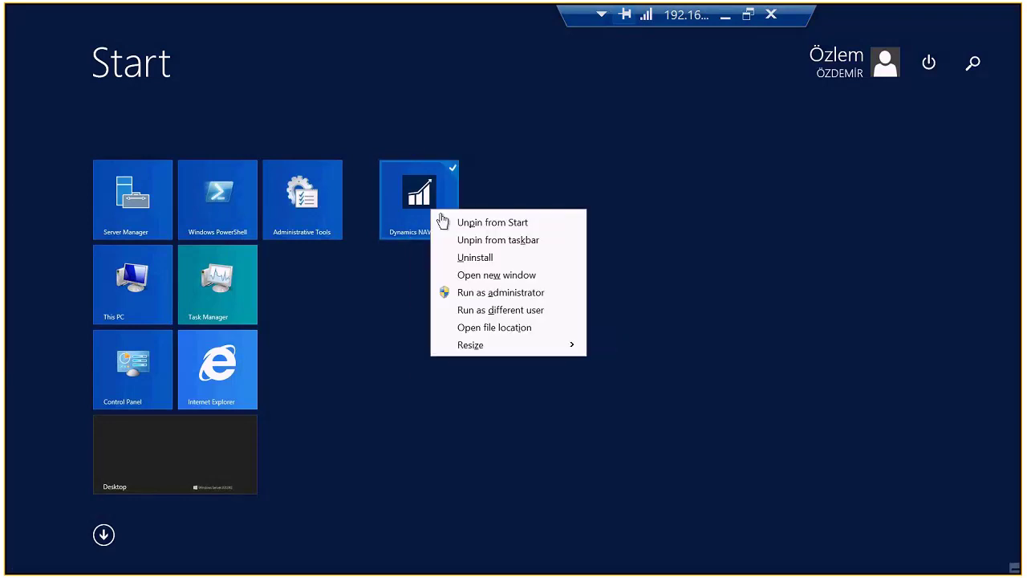
{"action": "left_click", "coordinate": [479, 313]}
Sign in with the other user's name and password
{"action": "type", "text": "ozlem"}
{"action": "type", "text": ".oz"}
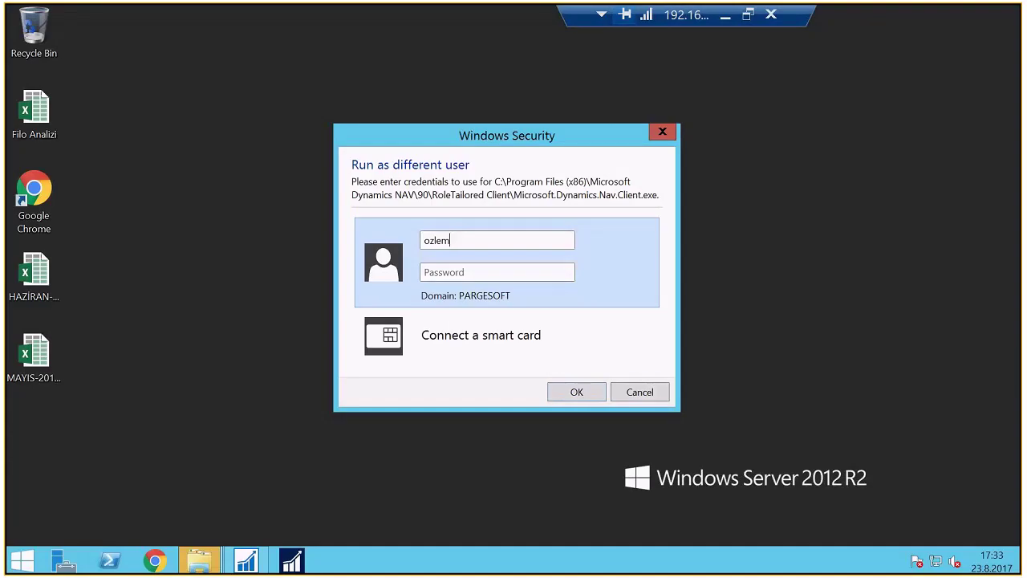
{"action": "key", "text": "BackSpace"}
{"action": "key", "text": "BackSpace"}
{"action": "key", "text": "BackSpace"}
{"action": "type", "text": "o"}
{"action": "key", "text": "Tab"}
{"action": "type", "text": "*********"}
{"action": "key", "text": "Return"}
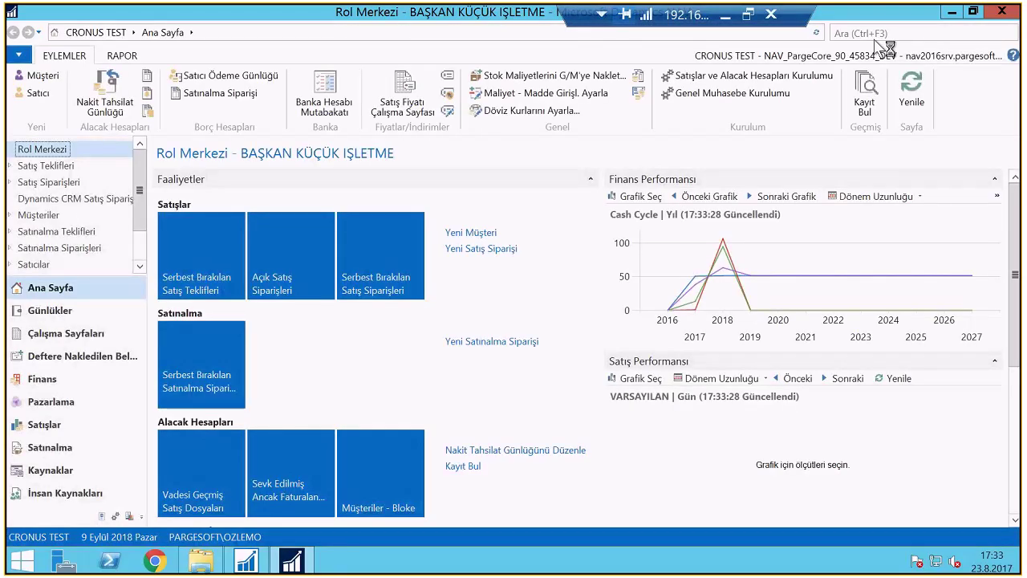
Search 'İş Akışı' to view workflows under Satışlar ve Pazarlama, then open the Satış ve Pazarlama department
{"action": "left_click", "coordinate": [882, 33]}
{"action": "type", "text": "İş Akışı"}
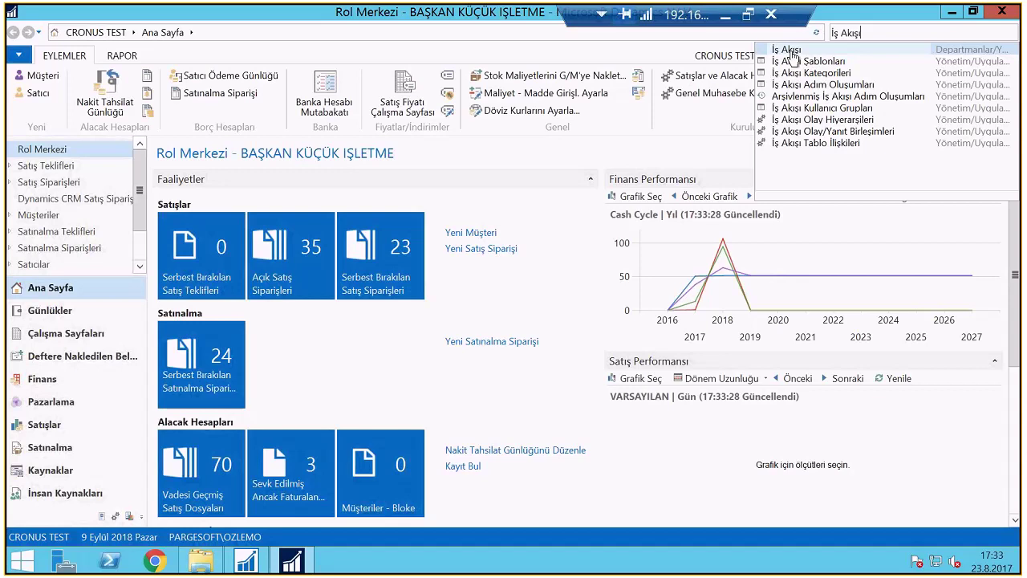
{"action": "left_click", "coordinate": [788, 50]}
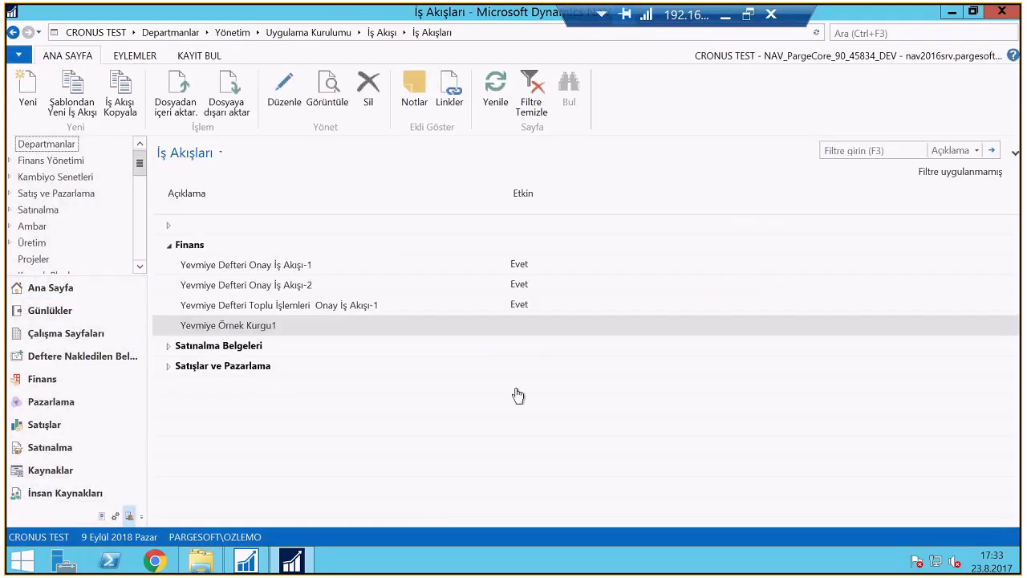
{"action": "left_click", "coordinate": [168, 365]}
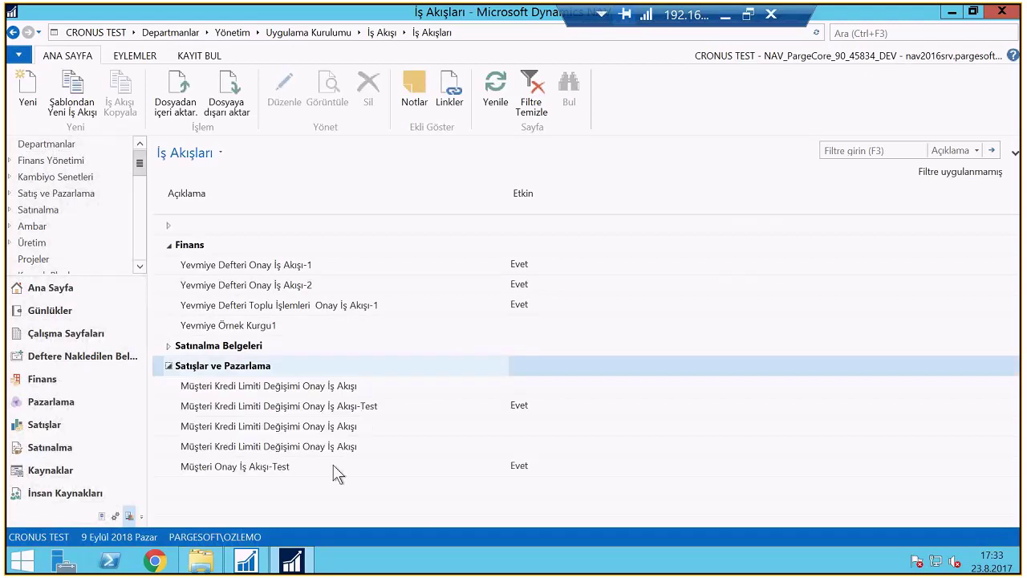
{"action": "left_click", "coordinate": [514, 474]}
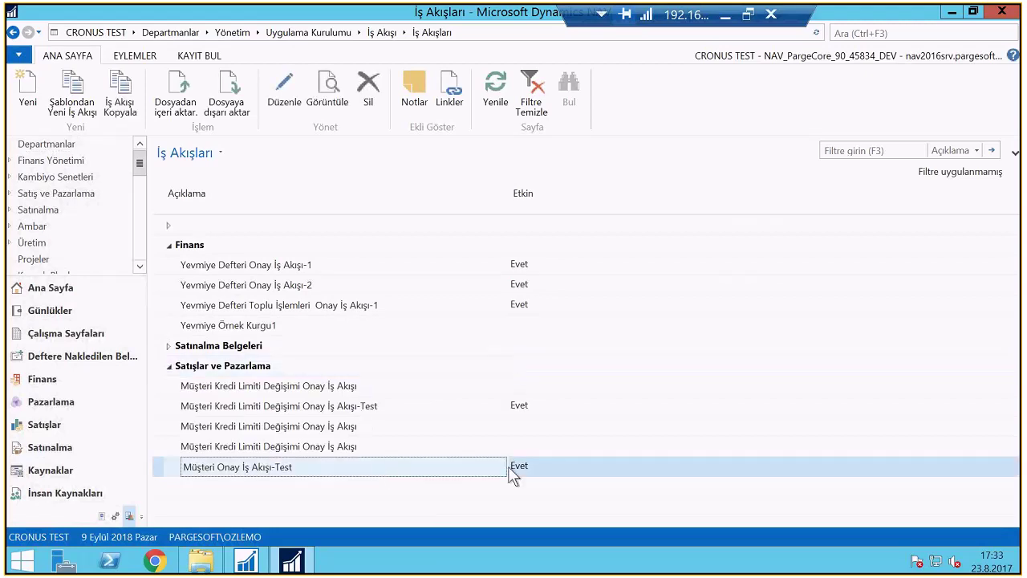
{"action": "left_click", "coordinate": [56, 193]}
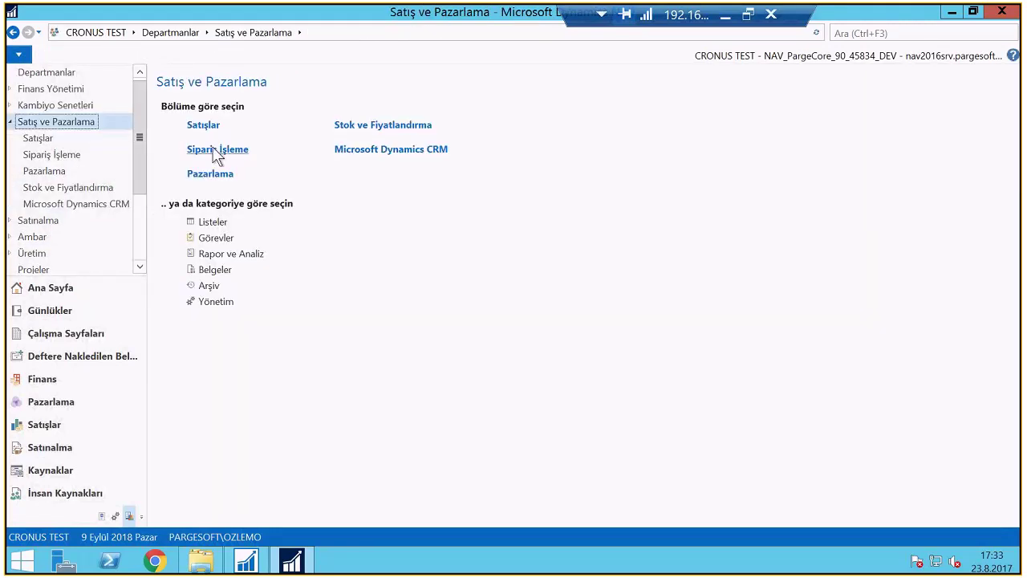
Create a new sales invoice for Metatorad Malaysia Sdn Bhd with external document number TETT
{"action": "left_click", "coordinate": [215, 151]}
{"action": "left_click", "coordinate": [207, 210]}
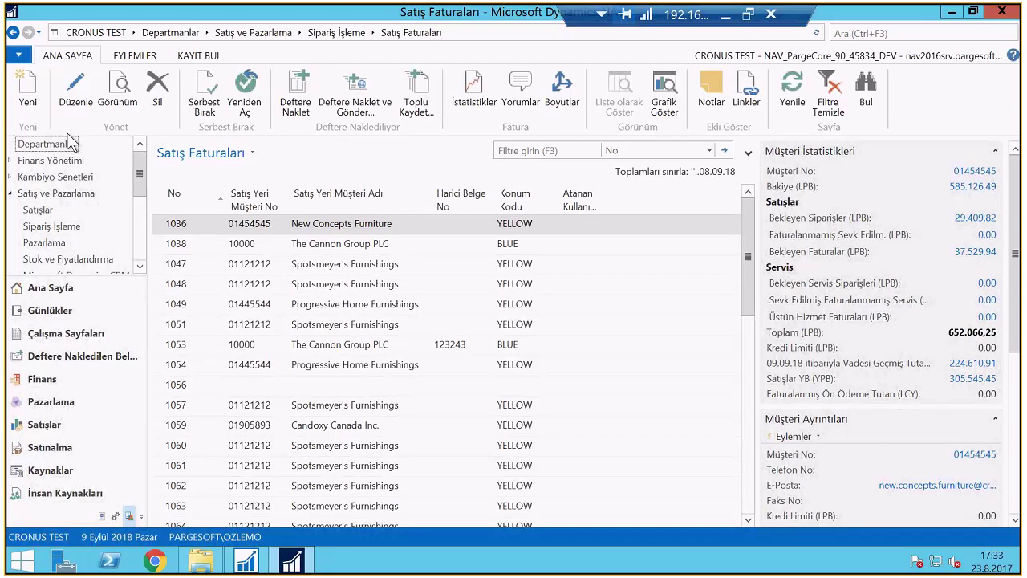
{"action": "key", "text": "ctrl+n"}
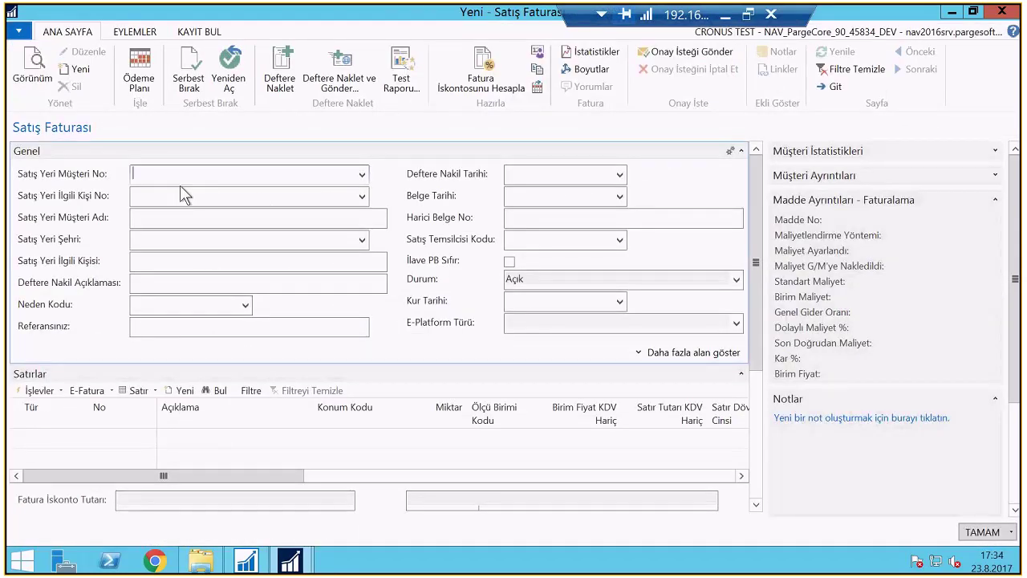
{"action": "type", "text": "20309920"}
{"action": "key", "text": "Tab"}
{"action": "left_click", "coordinate": [518, 218]}
{"action": "type", "text": "tett"}
{"action": "key", "text": "Tab"}
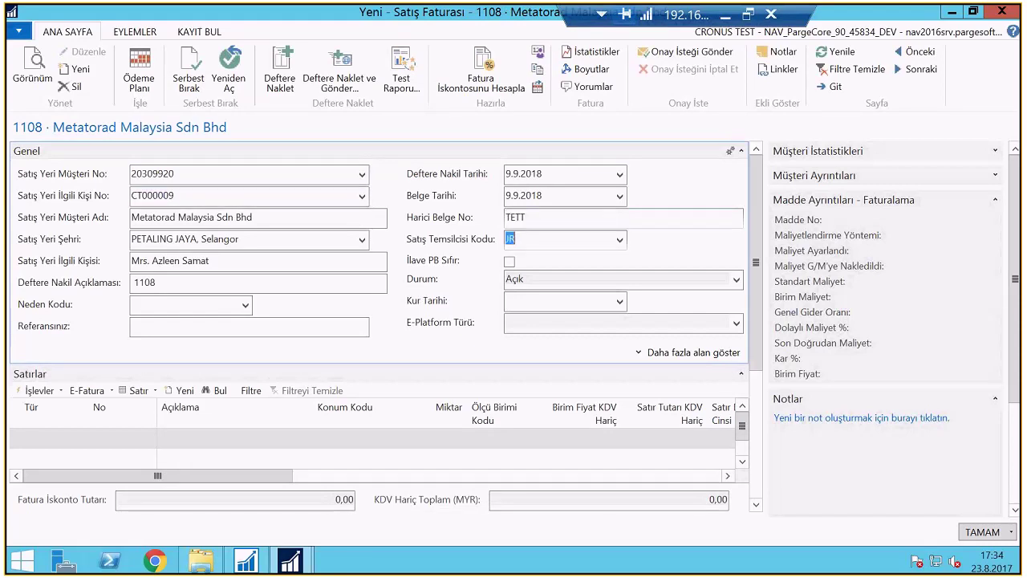
Add a G/L account 6610 line with quantity 1 and price 40.000,00, then post the invoice
{"action": "left_click", "coordinate": [66, 459]}
{"action": "type", "text": "6"}
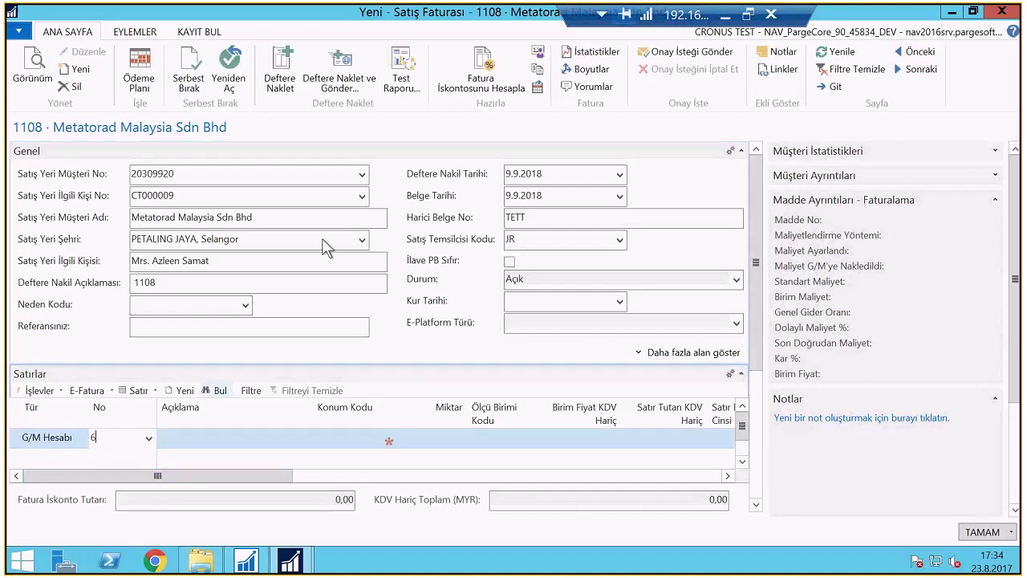
{"action": "left_click", "coordinate": [128, 295]}
{"action": "key", "text": "Tab"}
{"action": "key", "text": "Tab"}
{"action": "key", "text": "Tab"}
{"action": "type", "text": "1"}
{"action": "key", "text": "Tab"}
{"action": "key", "text": "Tab"}
{"action": "type", "text": "40.000"}
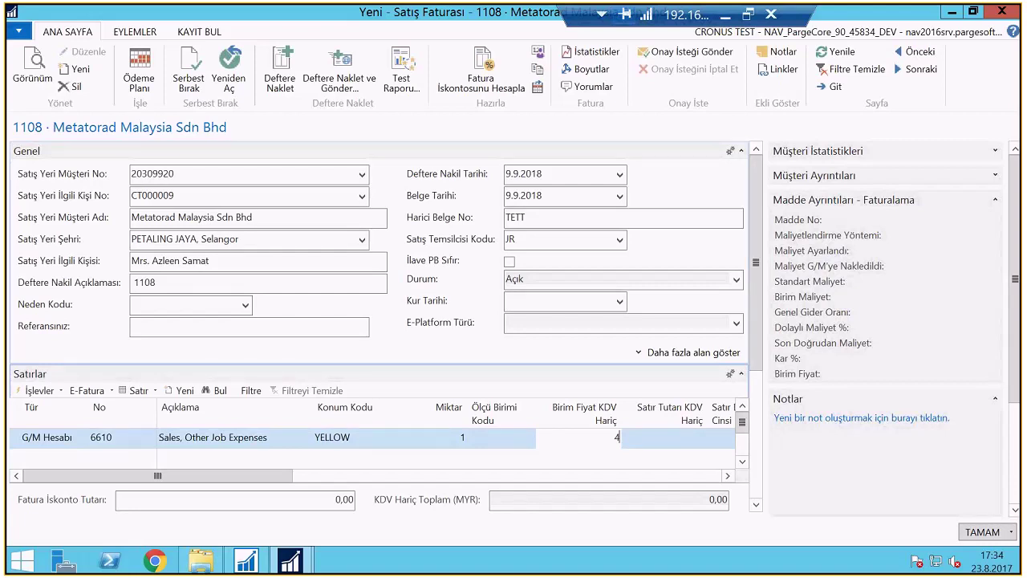
{"action": "key", "text": "Tab"}
{"action": "left_click", "coordinate": [284, 80]}
{"action": "left_click", "coordinate": [512, 297]}
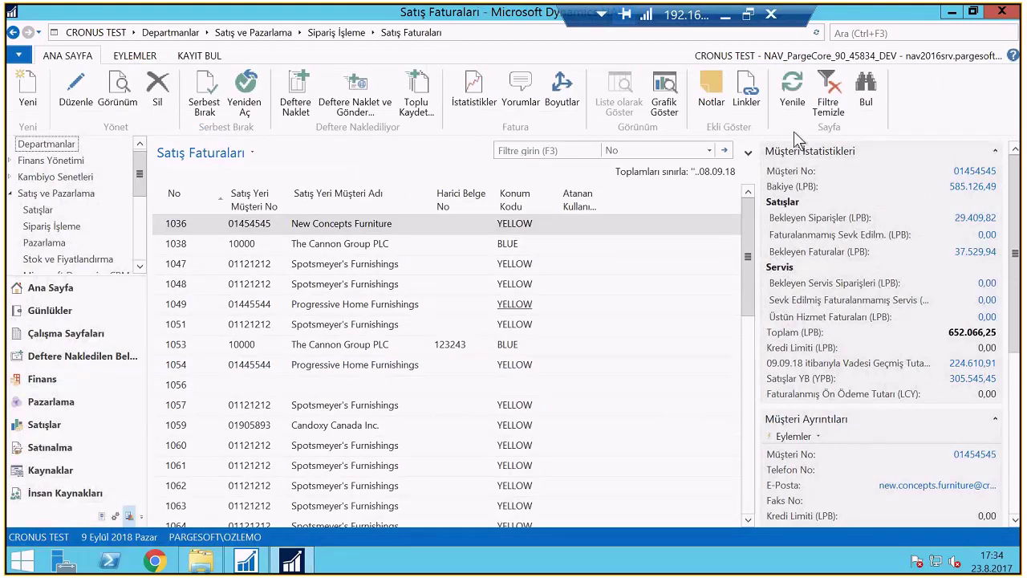
Open Onay Girişleri via search 'Onay Giriş' and widen the Onaylayan No column to show full names
{"action": "left_click", "coordinate": [812, 34]}
{"action": "key", "text": "BackSpace"}
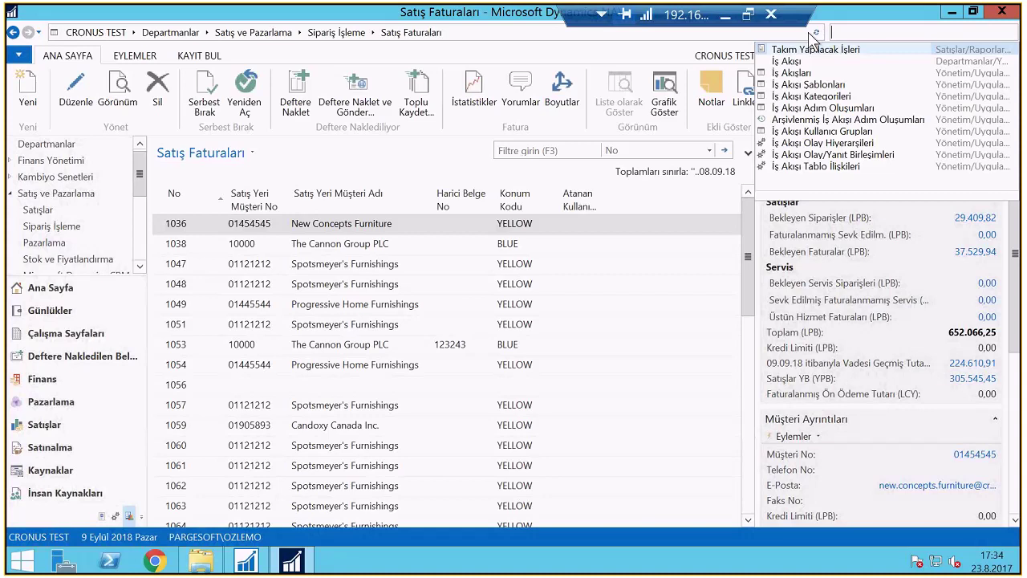
{"action": "type", "text": "Onay Giriş"}
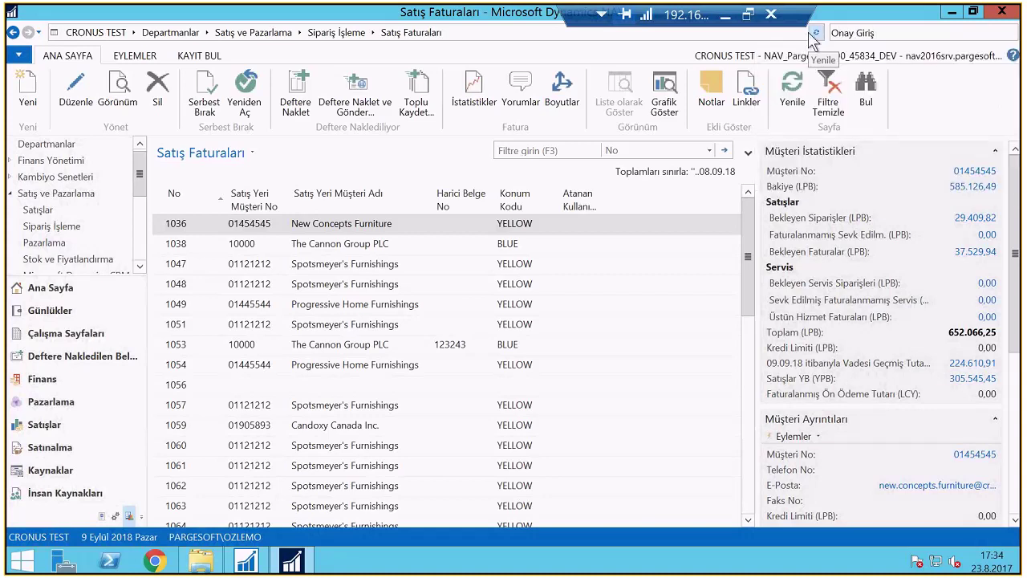
{"action": "key", "text": "Return"}
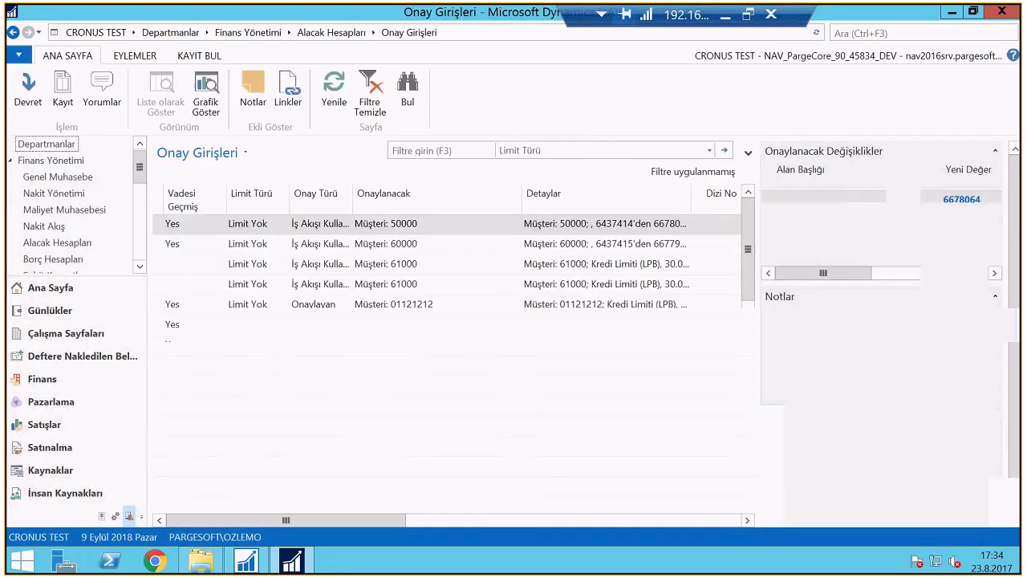
{"action": "left_click_drag", "start_coordinate": [336, 520], "coordinate": [487, 193]}
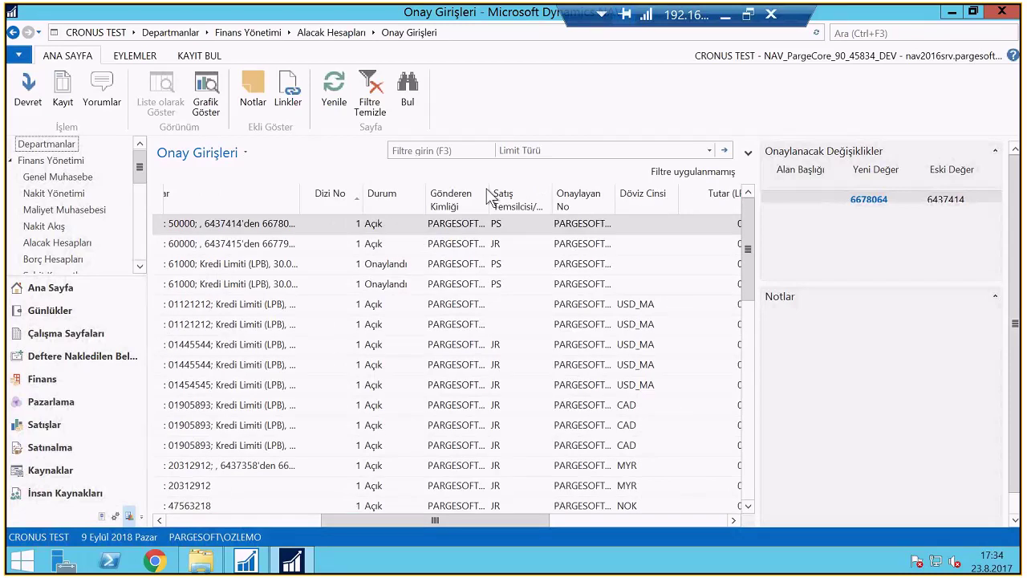
{"action": "left_click_drag", "start_coordinate": [330, 519], "coordinate": [193, 398]}
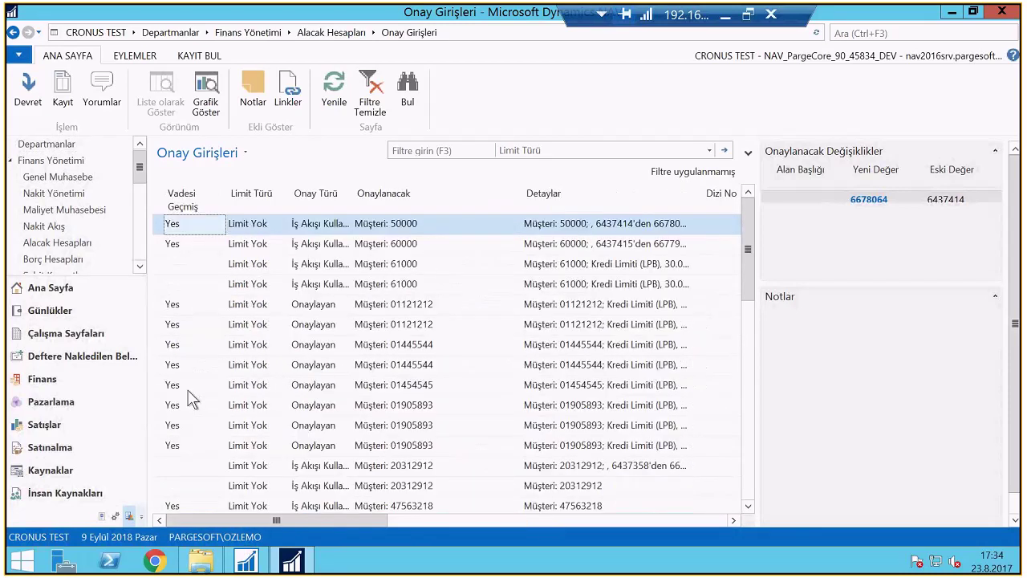
{"action": "left_click_drag", "start_coordinate": [352, 517], "coordinate": [600, 517]}
{"action": "left_click_drag", "start_coordinate": [318, 200], "coordinate": [443, 200]}
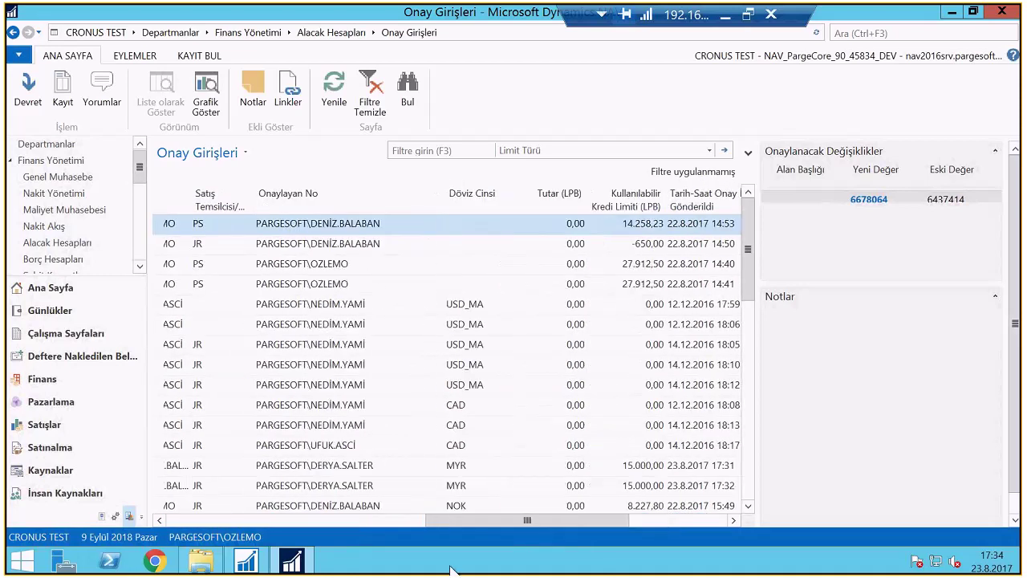
{"action": "left_click_drag", "start_coordinate": [469, 523], "coordinate": [282, 527]}
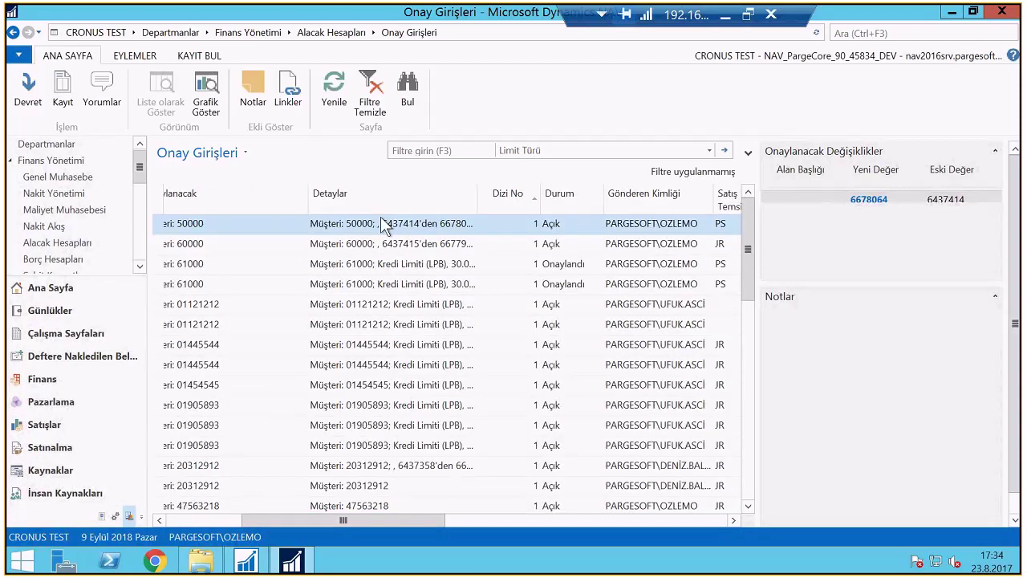
Open the customer record behind an approval entry, then enter another user's name for Run as different user
{"action": "left_click", "coordinate": [62, 92]}
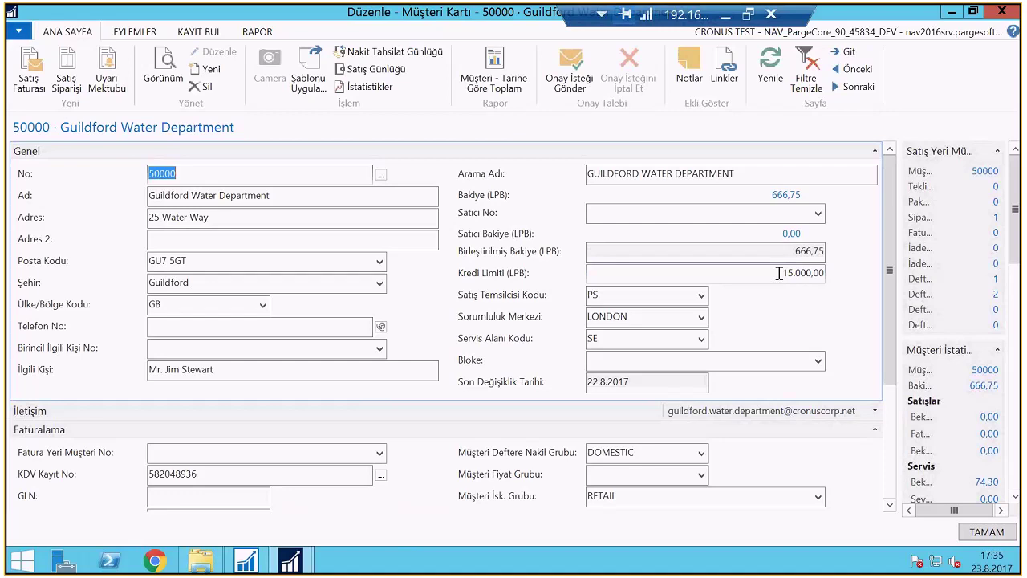
{"action": "double_click", "coordinate": [778, 273]}
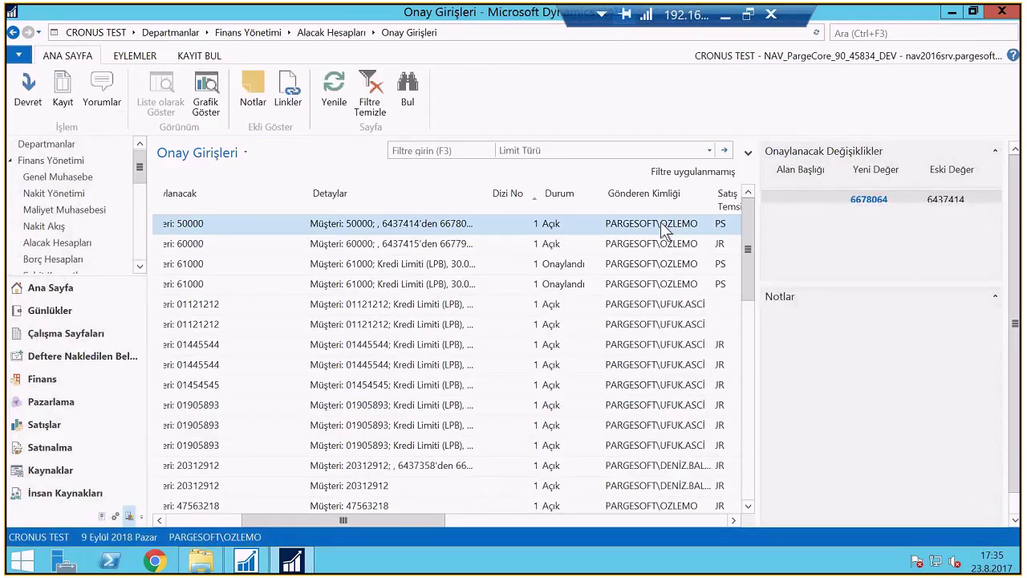
{"action": "left_click_drag", "start_coordinate": [408, 520], "coordinate": [332, 509]}
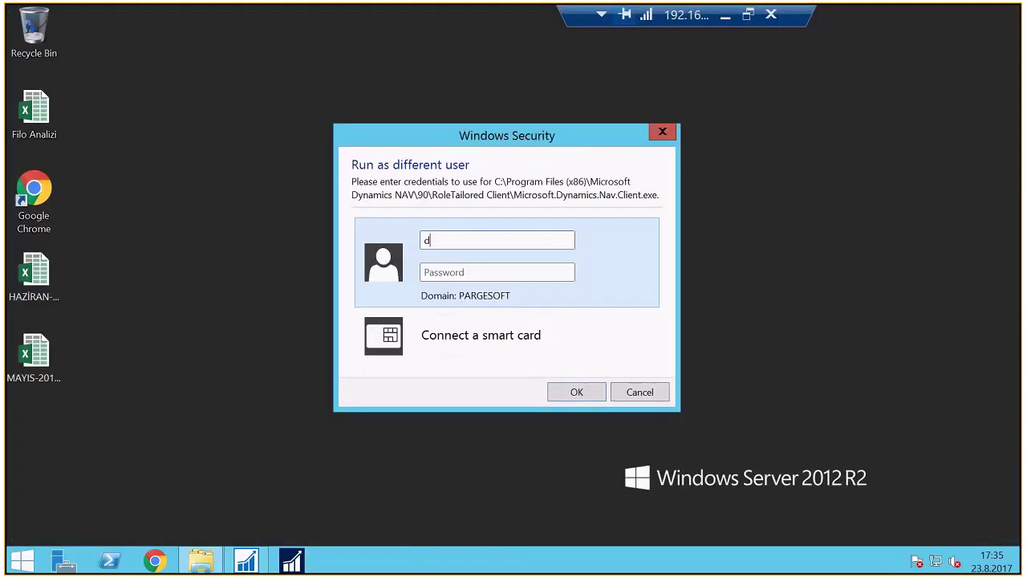
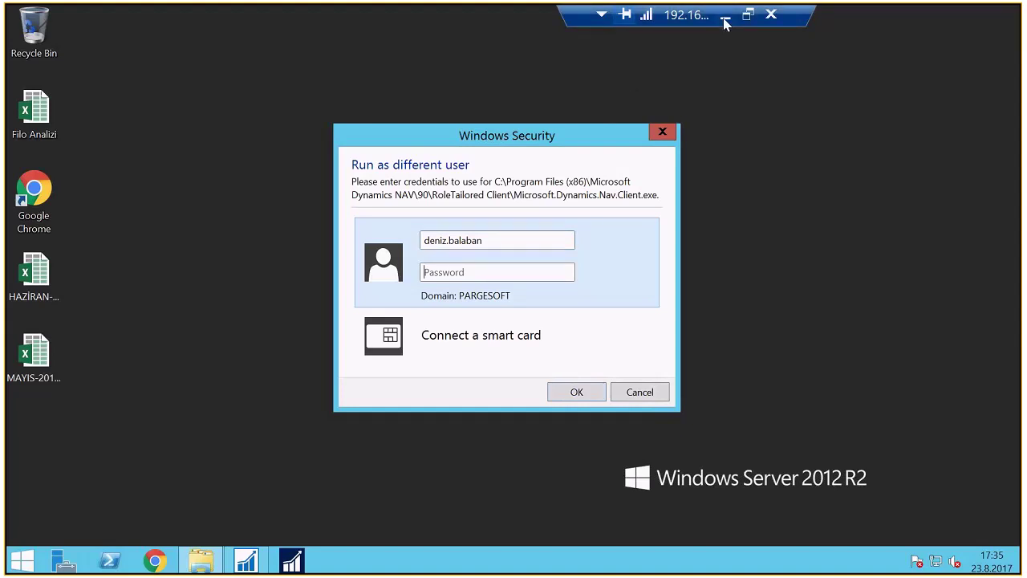
Check the Outlook inbox, return to the remote session, and confirm the other user's sign-in
{"action": "left_click", "coordinate": [724, 16]}
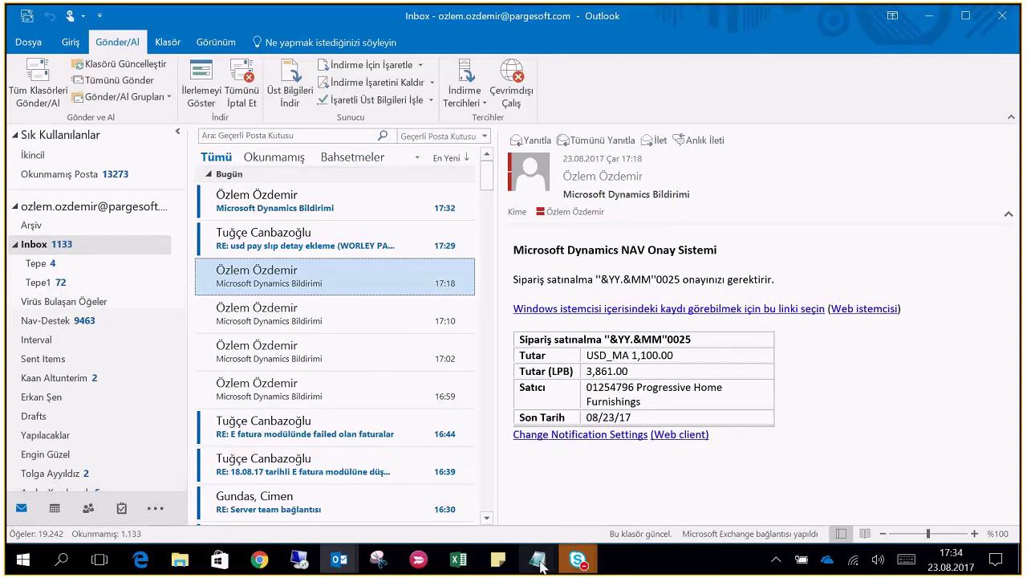
{"action": "left_click", "coordinate": [538, 559]}
{"action": "left_click", "coordinate": [537, 559]}
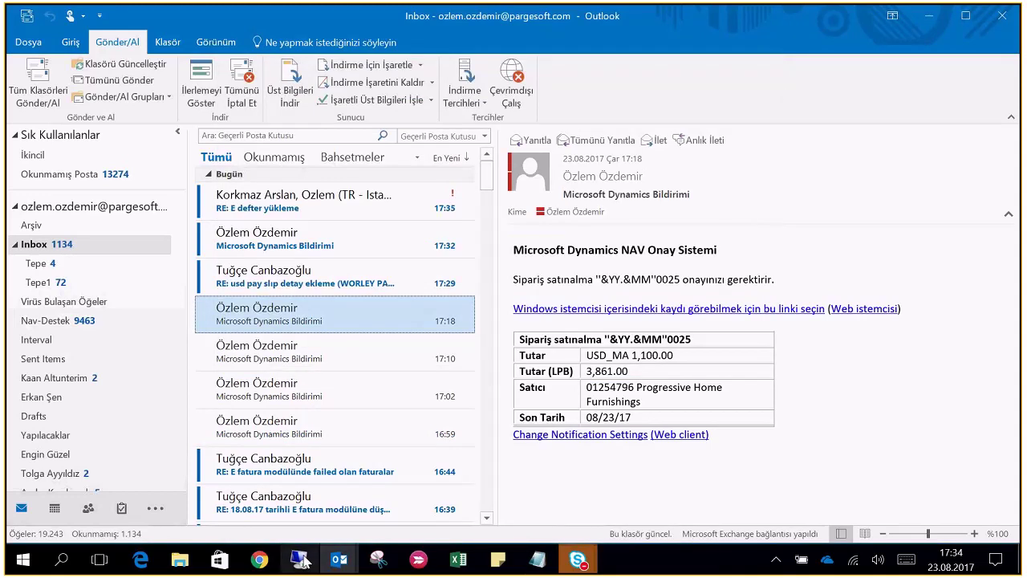
{"action": "left_click", "coordinate": [300, 559]}
{"action": "left_click", "coordinate": [570, 391]}
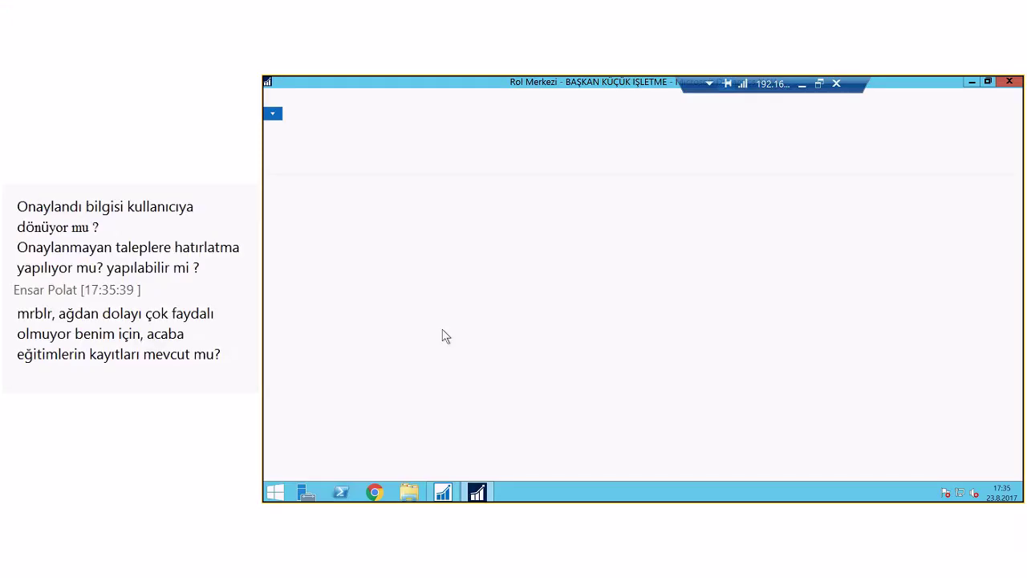
Open Onay Girişleri via search, sort by Tarih-Saat Onay İçin Gönderildi newest first, and open Highlights Electronics Sdn Bhd
{"action": "type", "text": "Onay Giriş"}
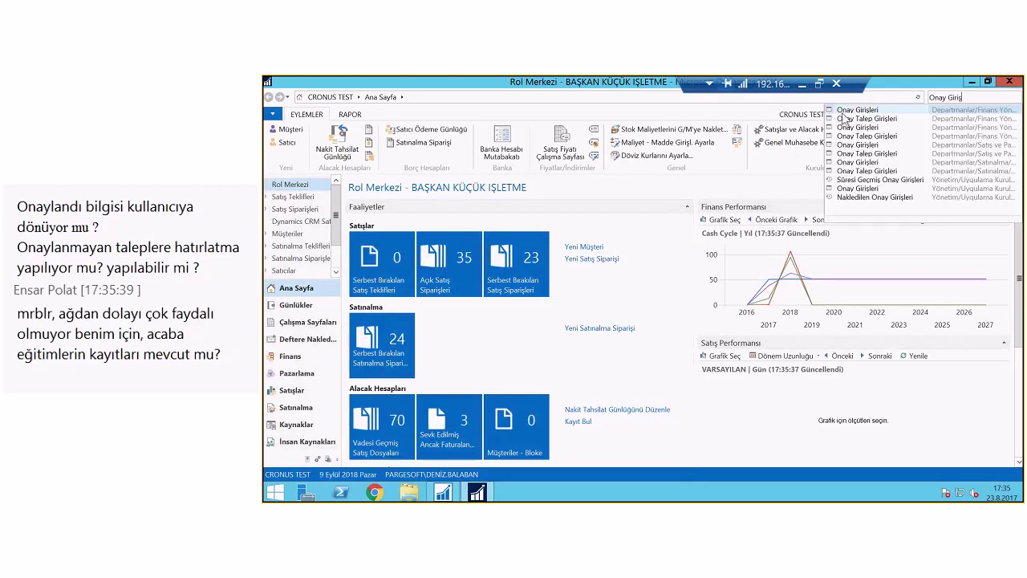
{"action": "left_click", "coordinate": [829, 327]}
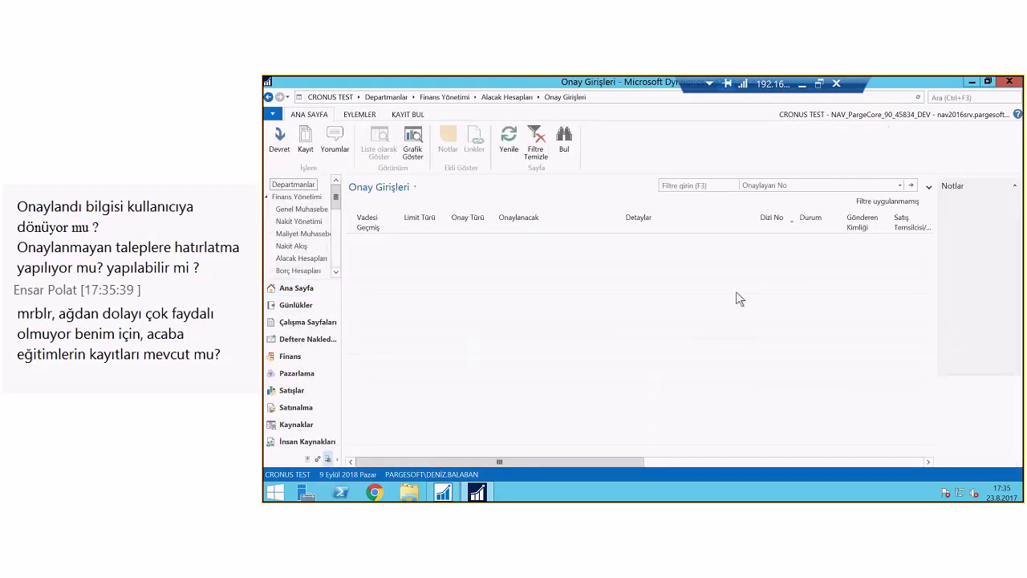
{"action": "left_click", "coordinate": [640, 245]}
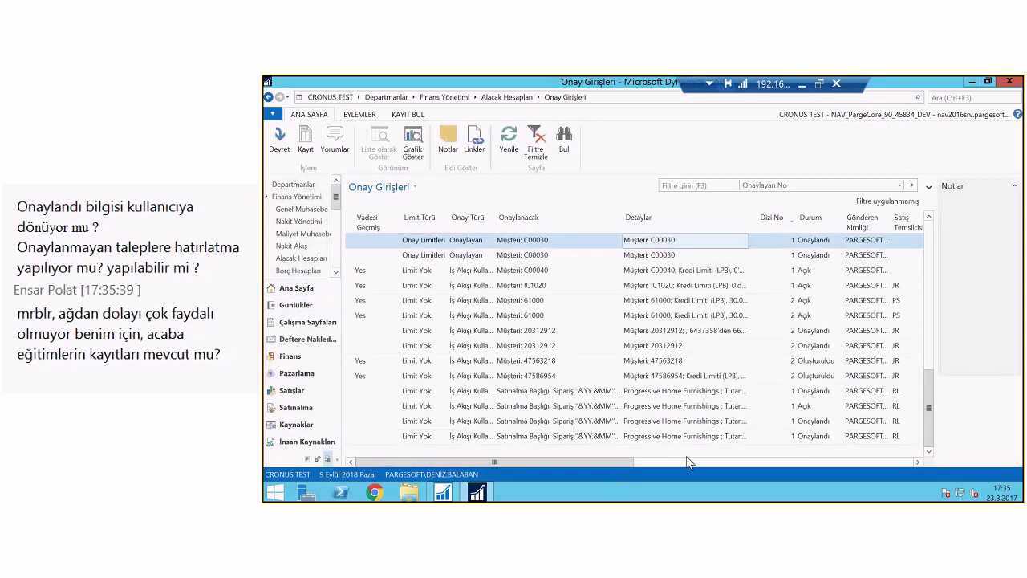
{"action": "left_click_drag", "start_coordinate": [617, 463], "coordinate": [891, 461]}
{"action": "left_click", "coordinate": [700, 223]}
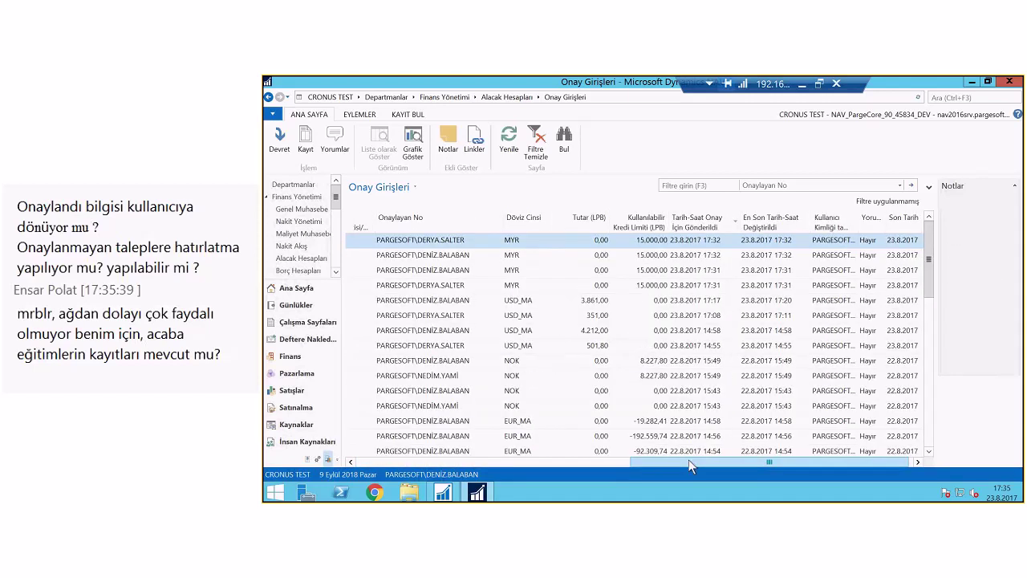
{"action": "left_click_drag", "start_coordinate": [690, 466], "coordinate": [429, 456]}
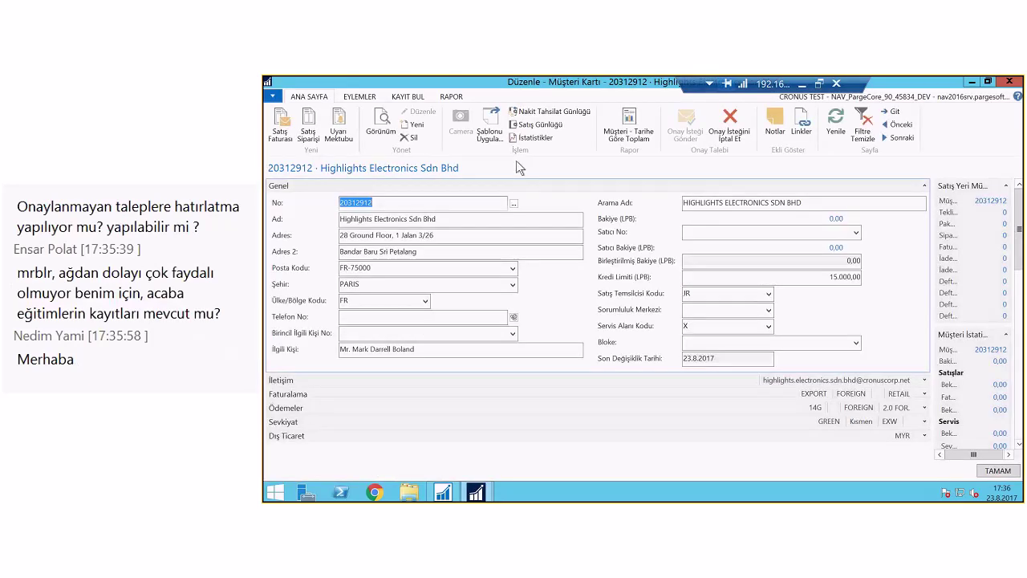
Look over the customer card's actions and reports, then close the card
{"action": "left_click", "coordinate": [361, 98]}
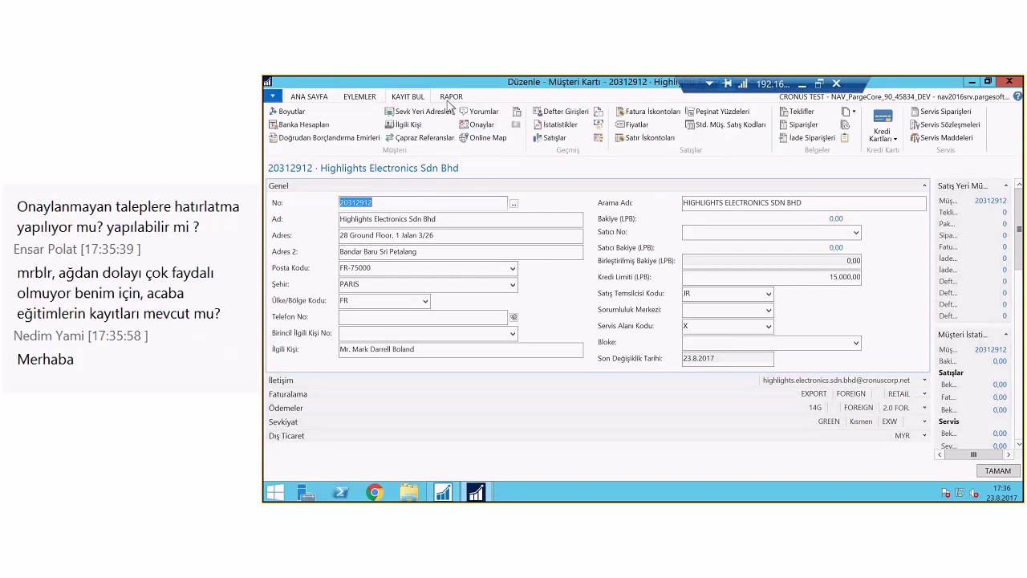
{"action": "left_click", "coordinate": [449, 97]}
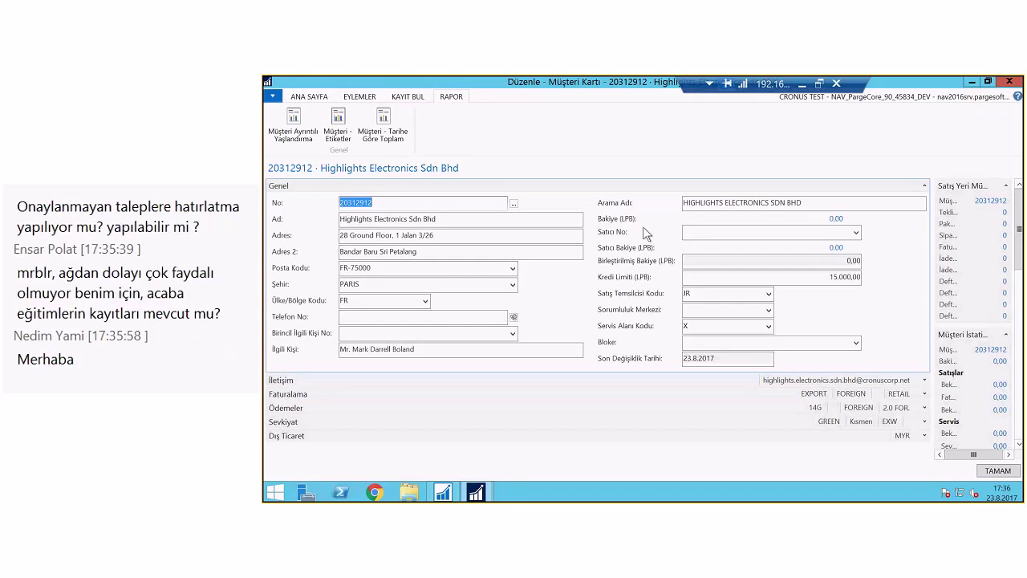
{"action": "key", "text": "Escape"}
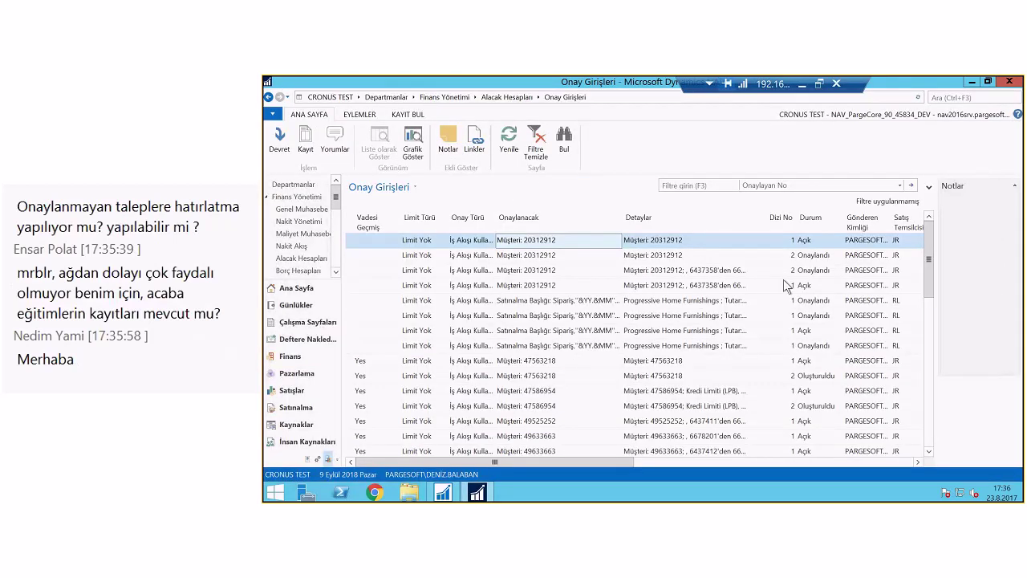
Widen the Gönderen Kimliği column, then leave NAV for the Windows Start screen
{"action": "left_click_drag", "start_coordinate": [892, 220], "coordinate": [921, 217]}
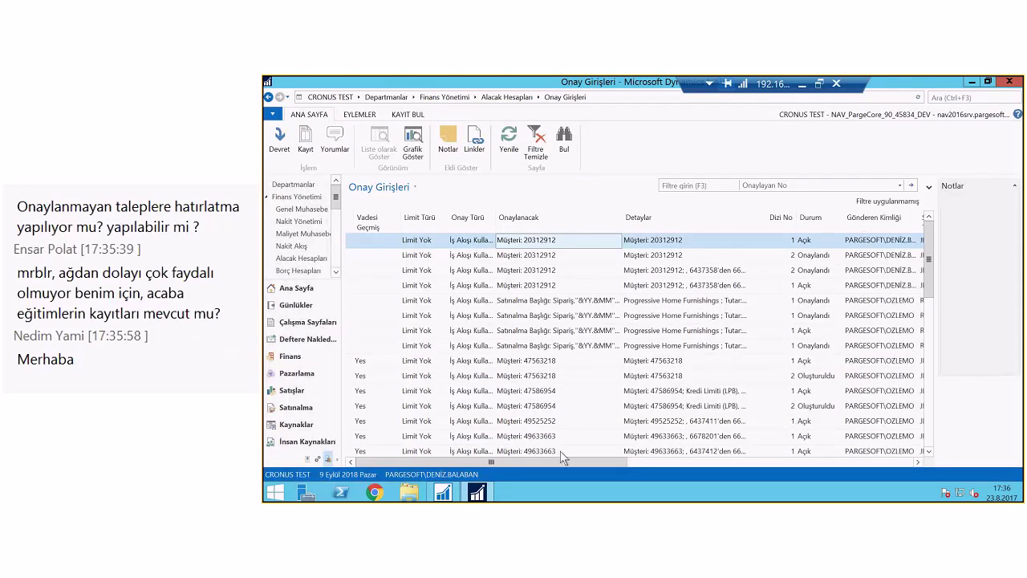
{"action": "left_click_drag", "start_coordinate": [554, 463], "coordinate": [593, 456]}
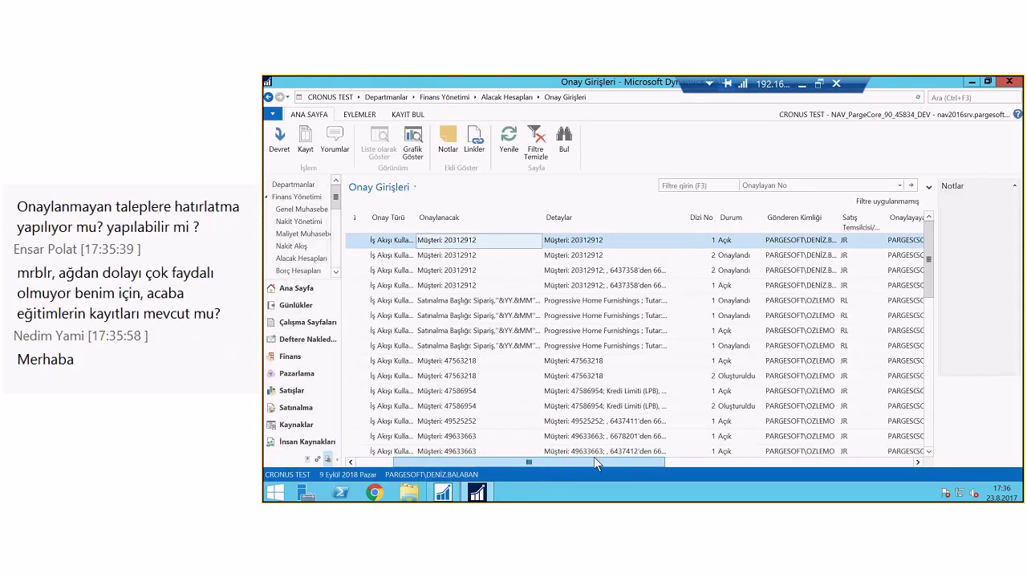
{"action": "left_click", "coordinate": [477, 492]}
{"action": "left_click", "coordinate": [287, 490]}
Launch Dynamics NAV as a different user, entering that user's name and password
{"action": "right_click", "coordinate": [586, 232]}
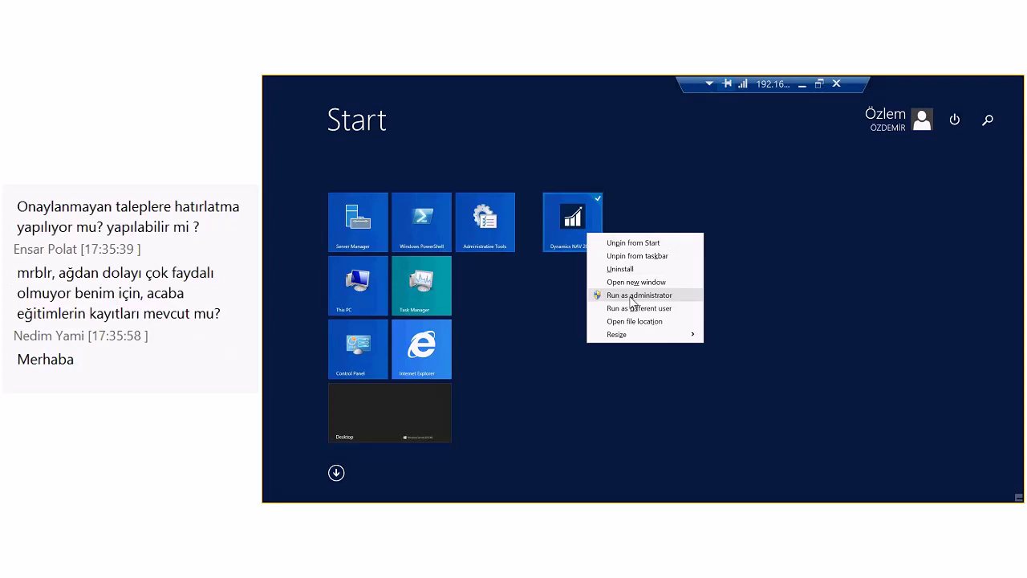
{"action": "left_click", "coordinate": [633, 308]}
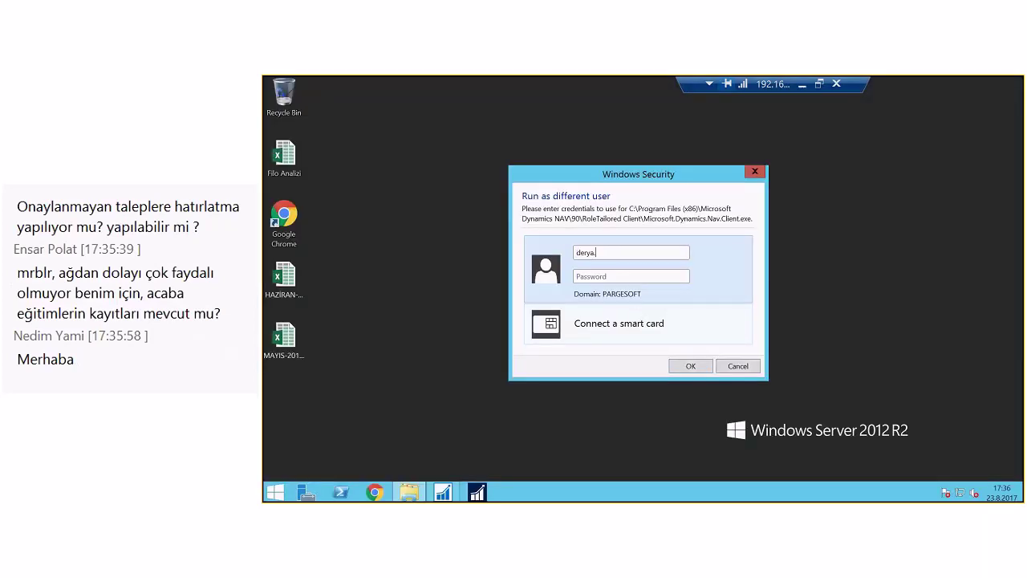
{"action": "type", "text": "•••••••••"}
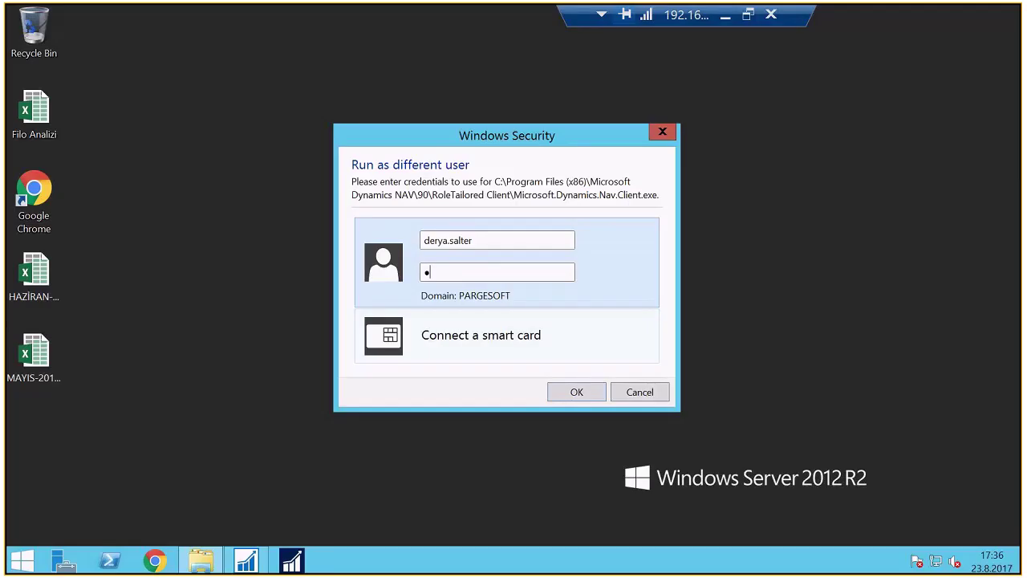
{"action": "key", "text": "Return"}
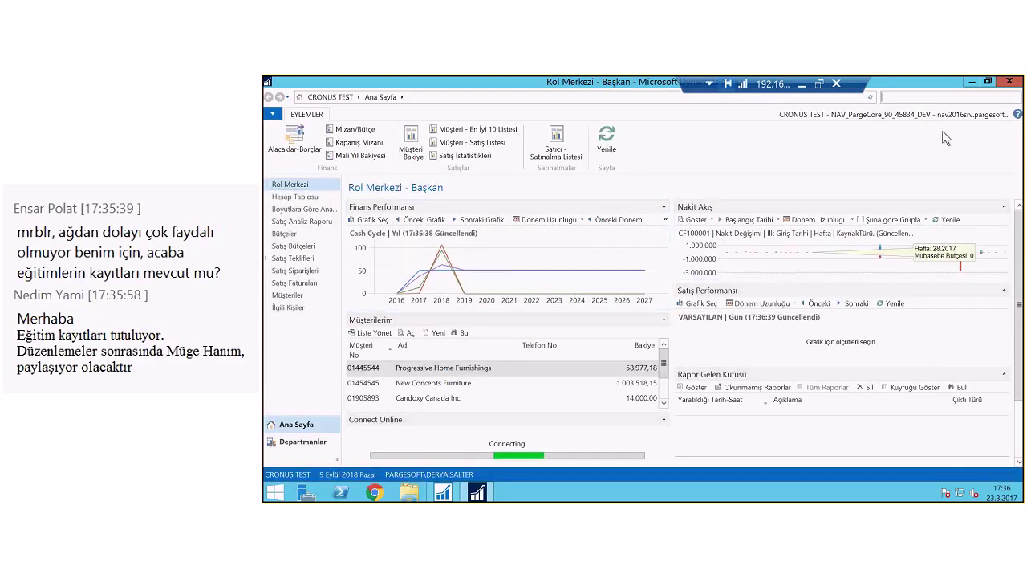
{"action": "type", "text": "Onay Girişler"}
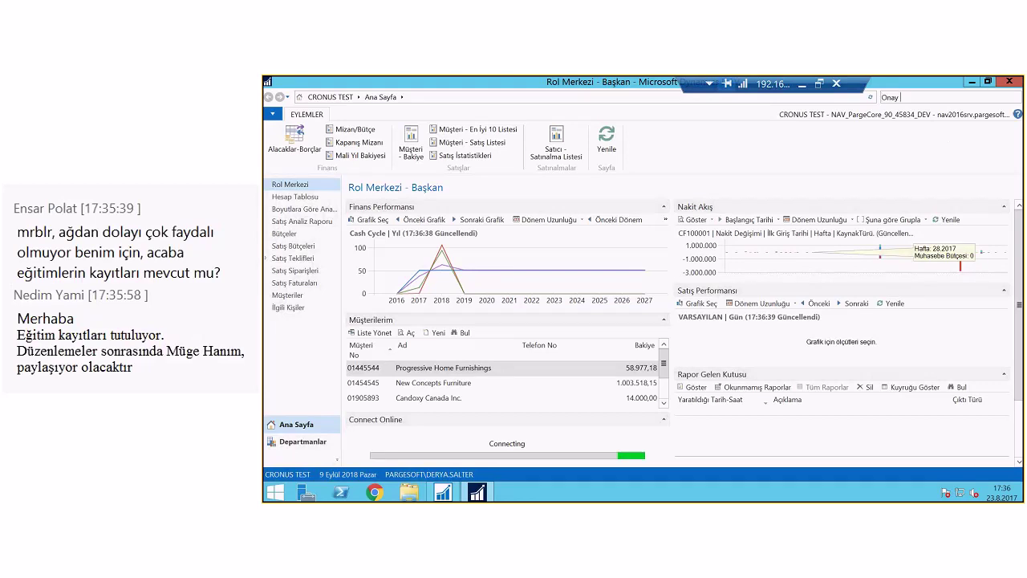
{"action": "left_click", "coordinate": [937, 110]}
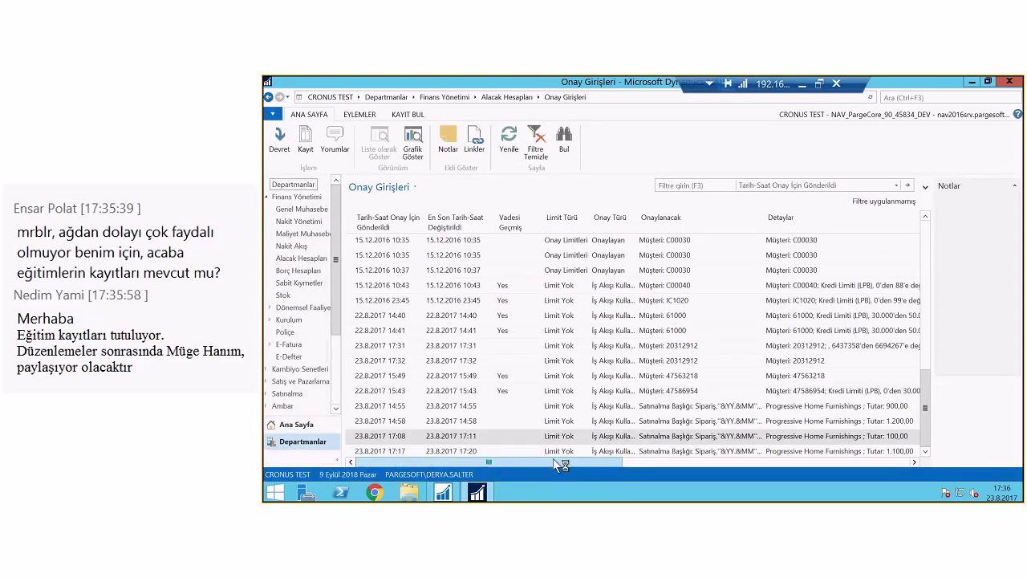
{"action": "left_click_drag", "start_coordinate": [552, 458], "coordinate": [826, 443]}
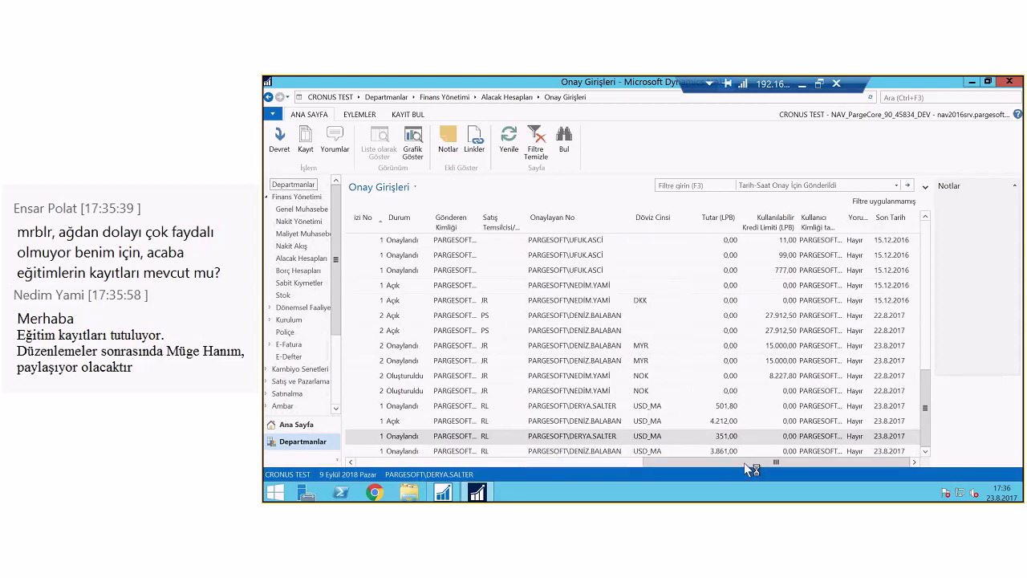
{"action": "left_click", "coordinate": [582, 462]}
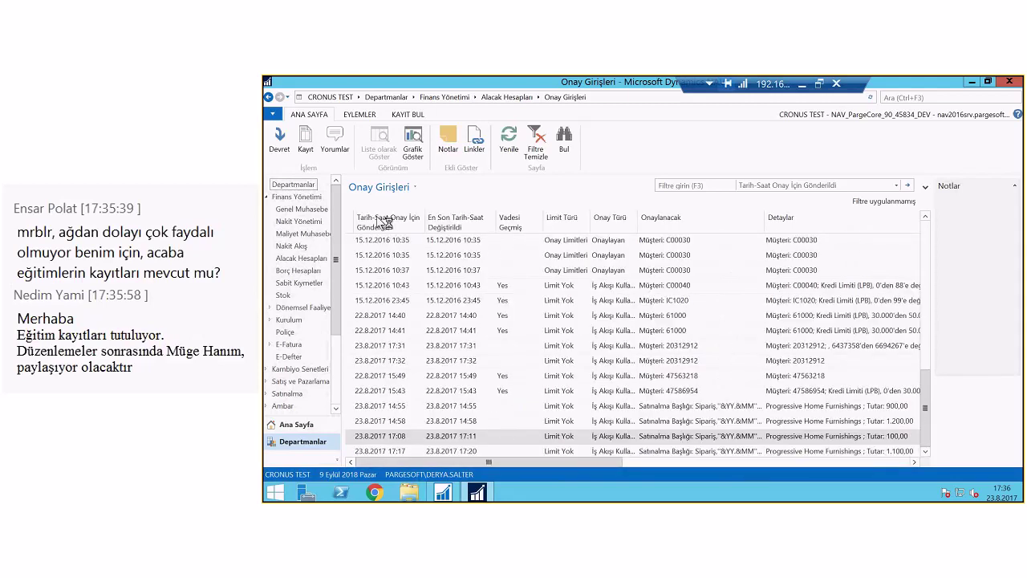
{"action": "left_click", "coordinate": [390, 227]}
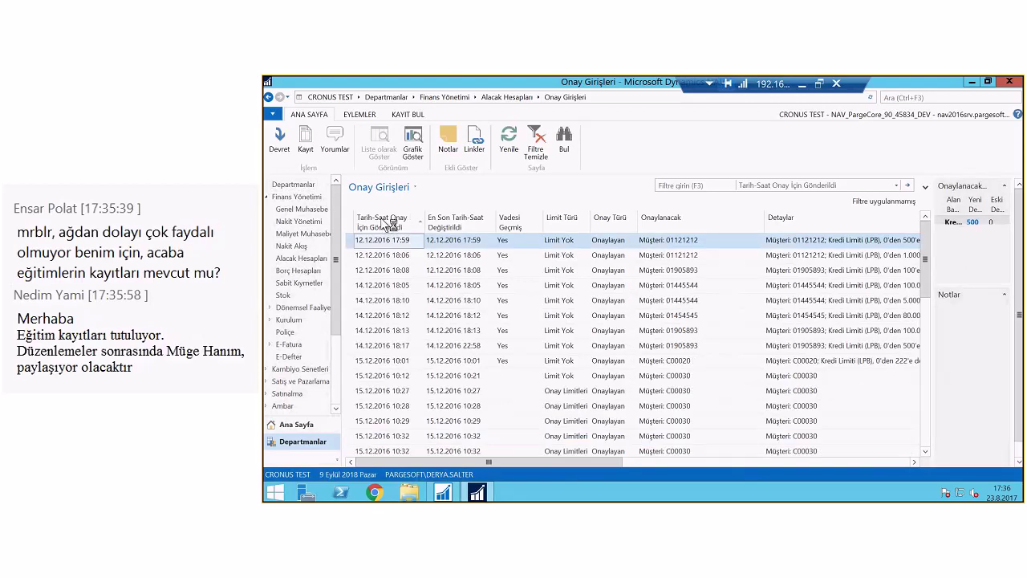
{"action": "left_click", "coordinate": [391, 227]}
{"action": "left_click_drag", "start_coordinate": [510, 465], "coordinate": [550, 466]}
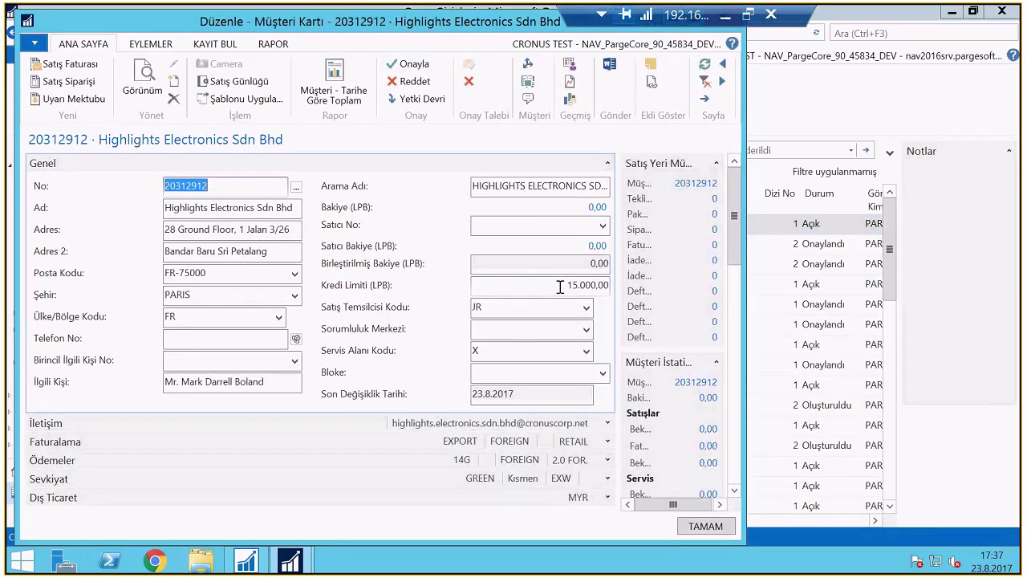
Approve customer 20312912's 15.000,00 credit-limit request and go back to the Onay Girişleri list
{"action": "left_click", "coordinate": [414, 71]}
{"action": "left_click", "coordinate": [569, 285]}
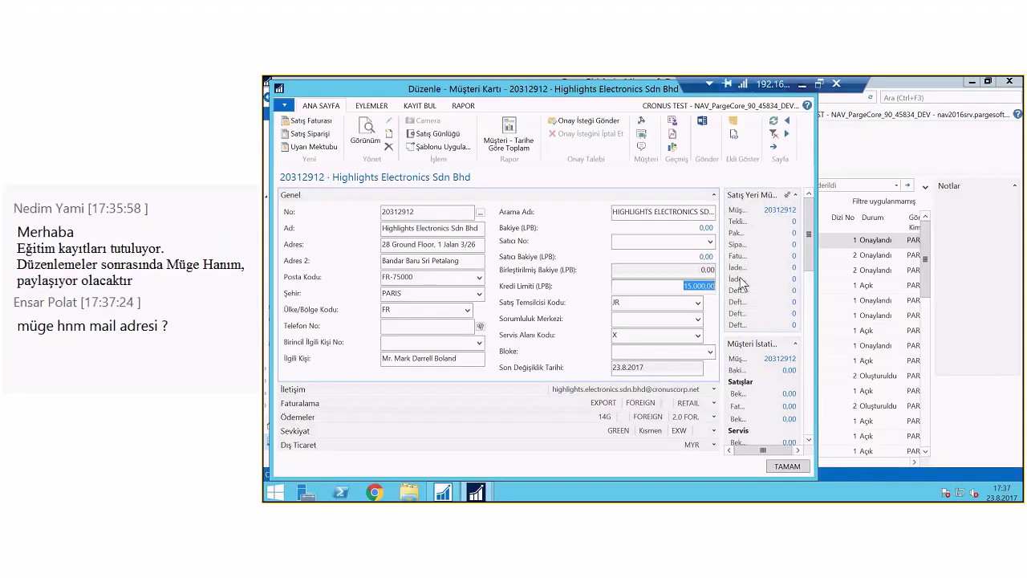
{"action": "left_click", "coordinate": [908, 97]}
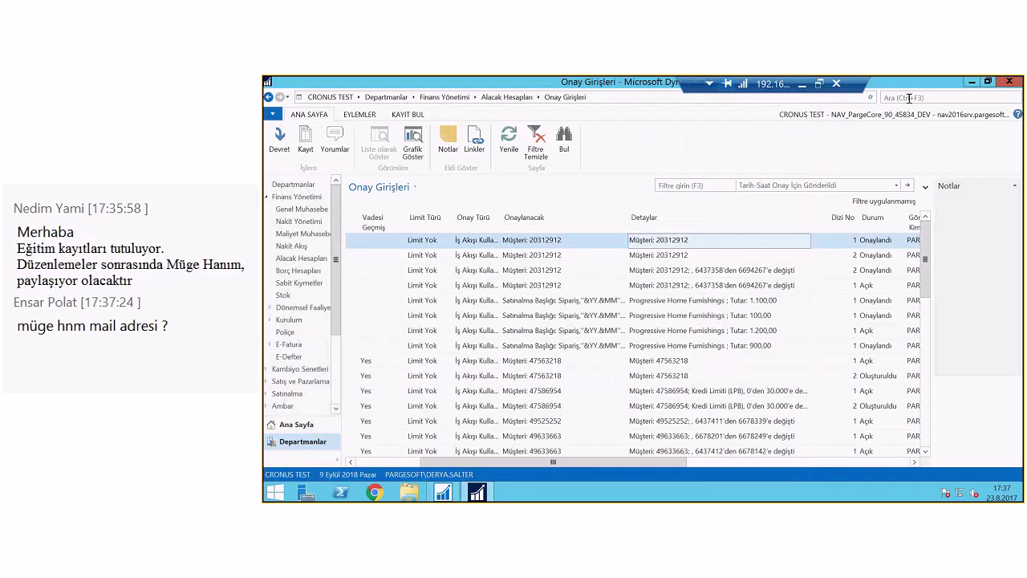
Search 'İş Akışı' and open the İş Akışları workflow list from the İş Akışı page
{"action": "type", "text": "İş A"}
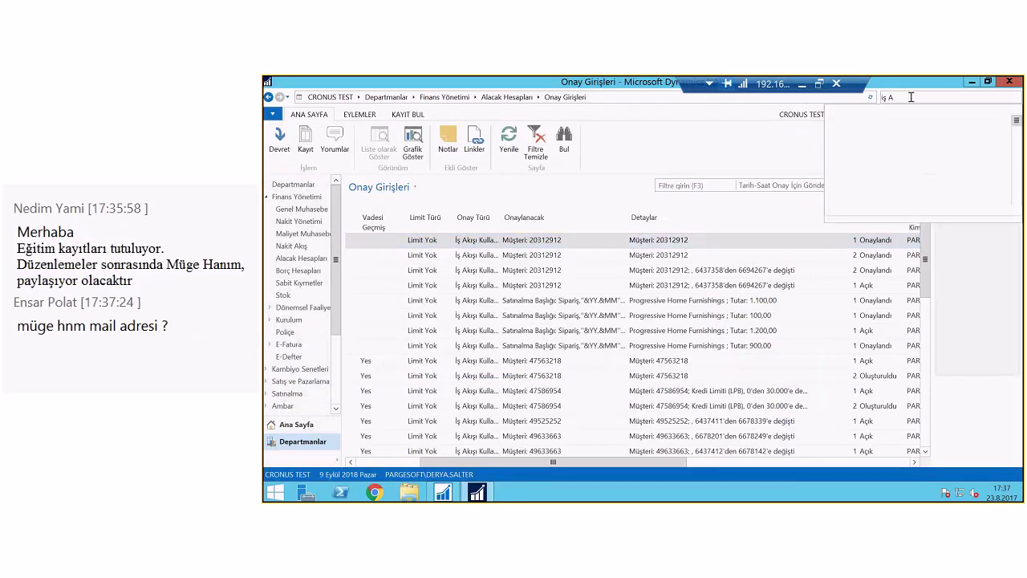
{"action": "type", "text": "kışı"}
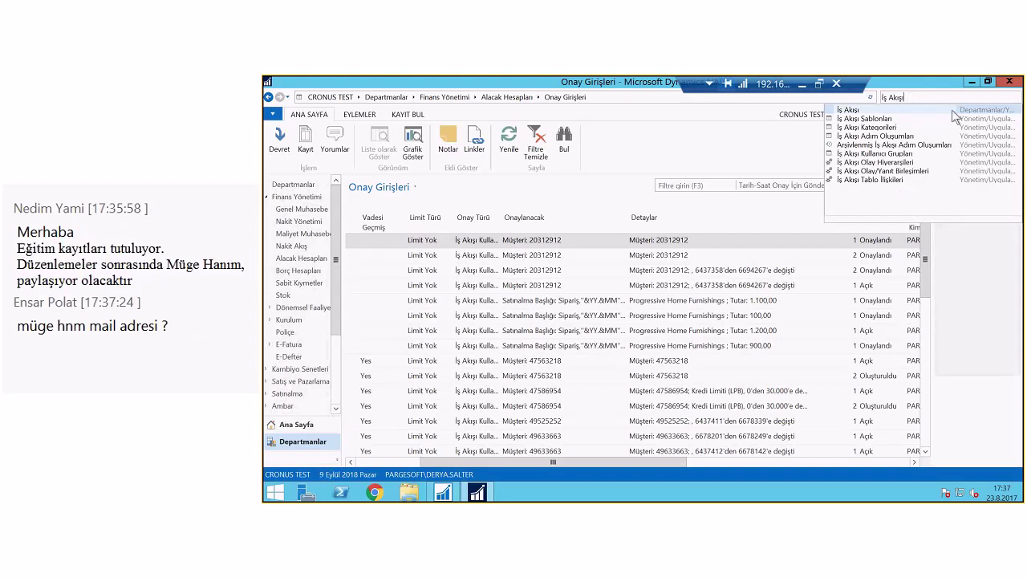
{"action": "left_click", "coordinate": [953, 111]}
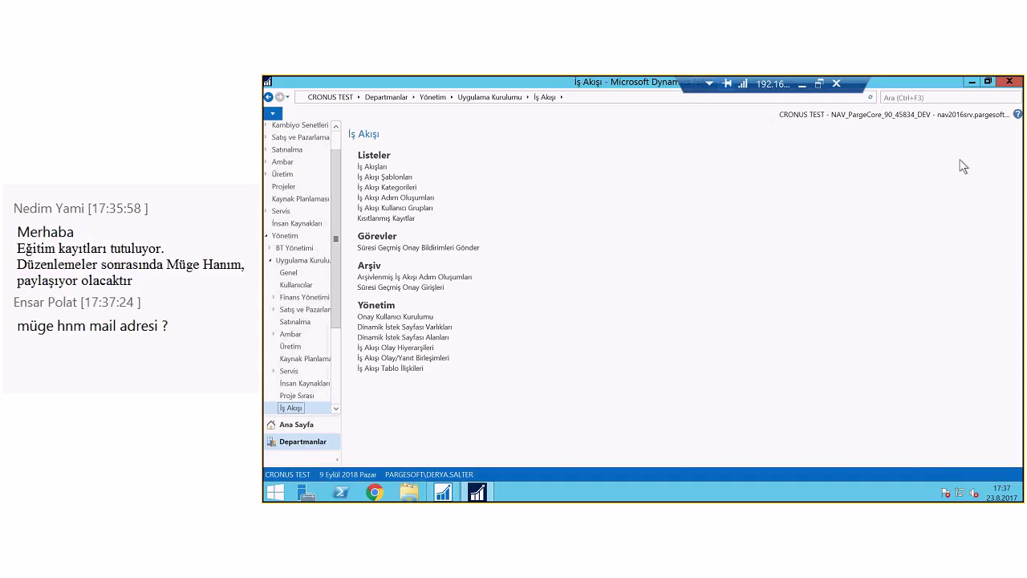
{"action": "left_click", "coordinate": [371, 166]}
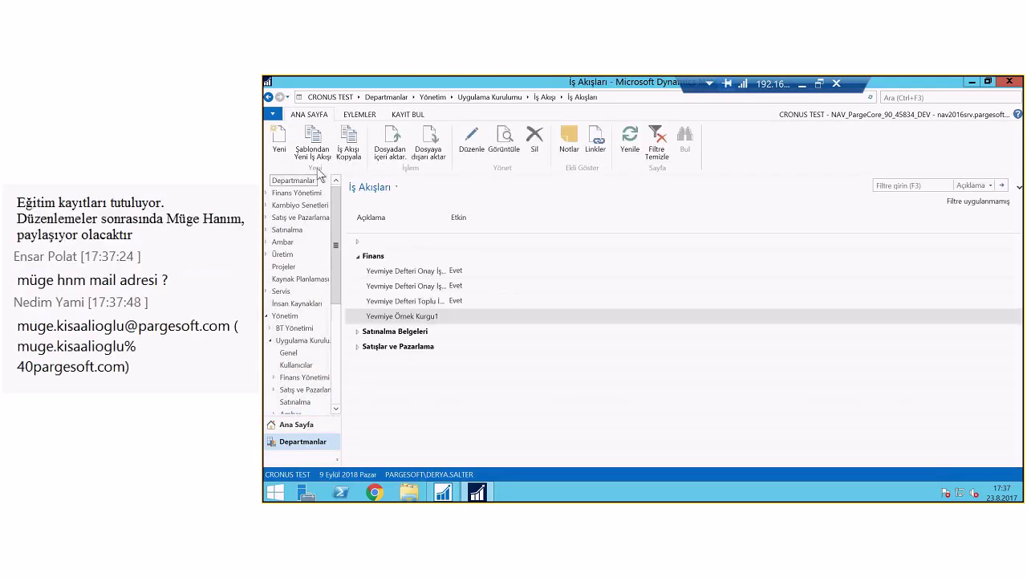
Open the İş Akışı Şablonları templates via Şablondan Yeni İş Akışı, maximized to full size
{"action": "left_click", "coordinate": [312, 145]}
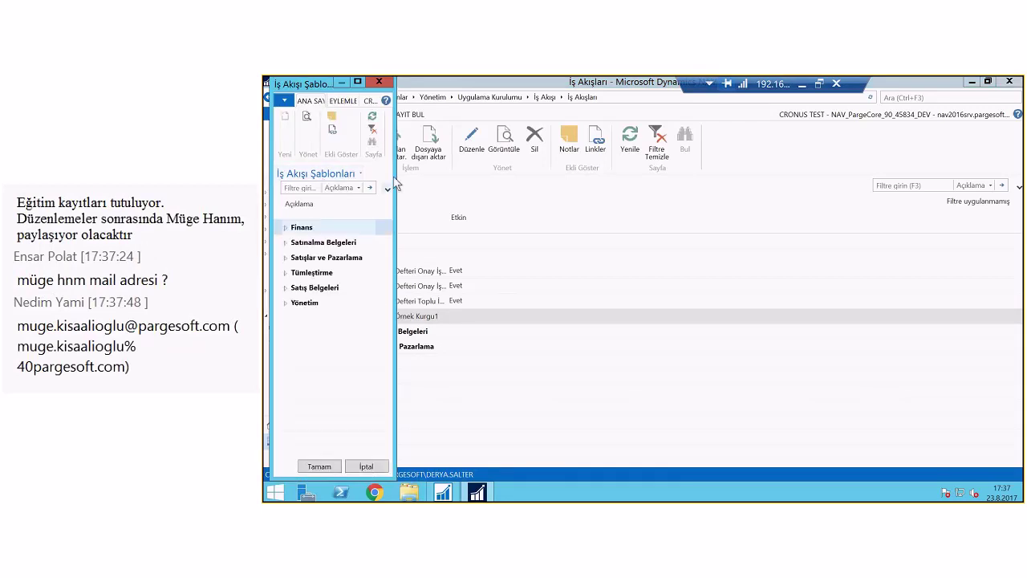
{"action": "left_click", "coordinate": [357, 83]}
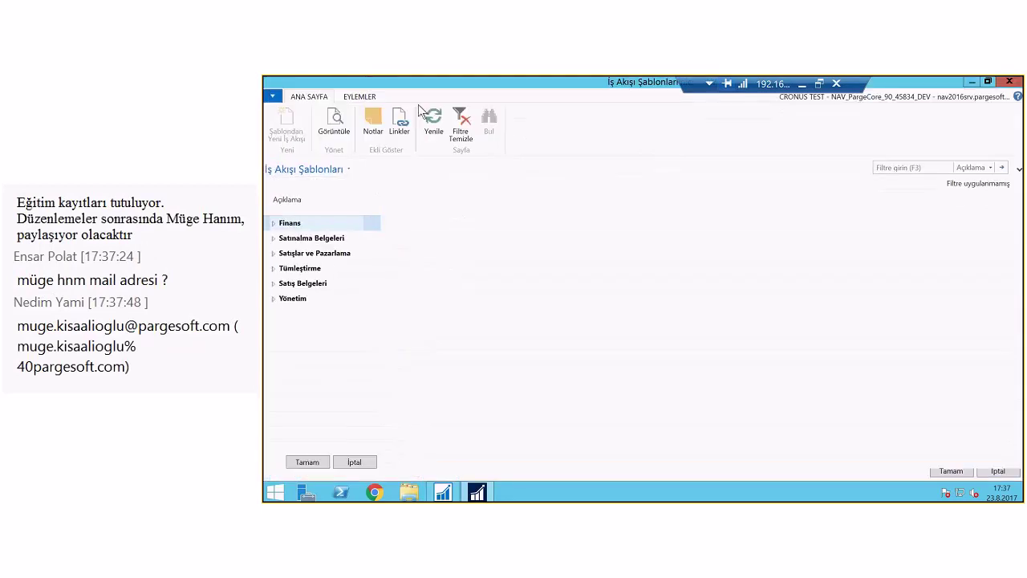
{"action": "left_click", "coordinate": [353, 97]}
{"action": "left_click", "coordinate": [309, 97]}
Expand the Satınalma Belgeleri, Yönetim, Satışlar ve Pazarlama and Satış Belgeleri groups and widen Açıklama
{"action": "left_click", "coordinate": [276, 238]}
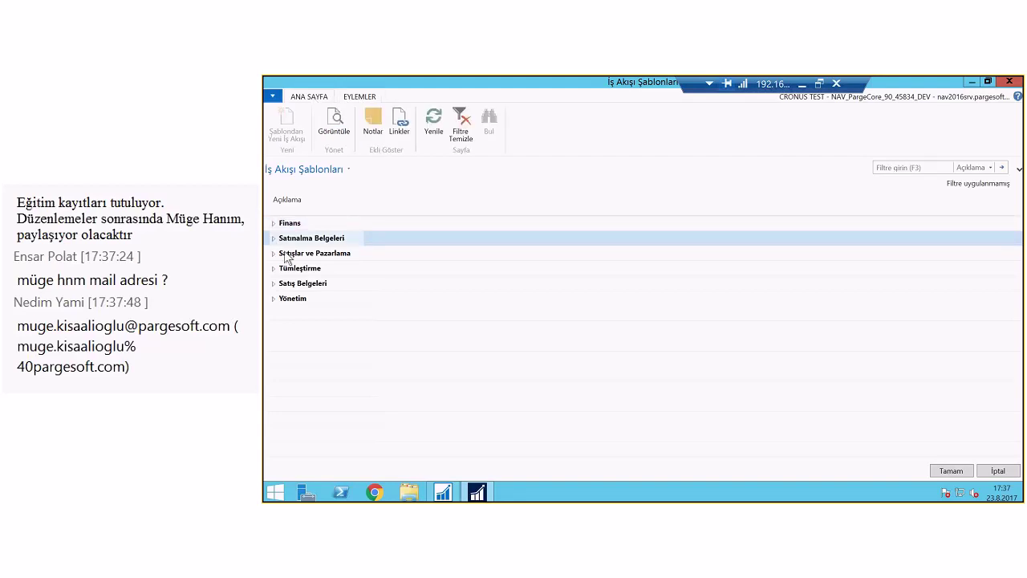
{"action": "left_click", "coordinate": [274, 238]}
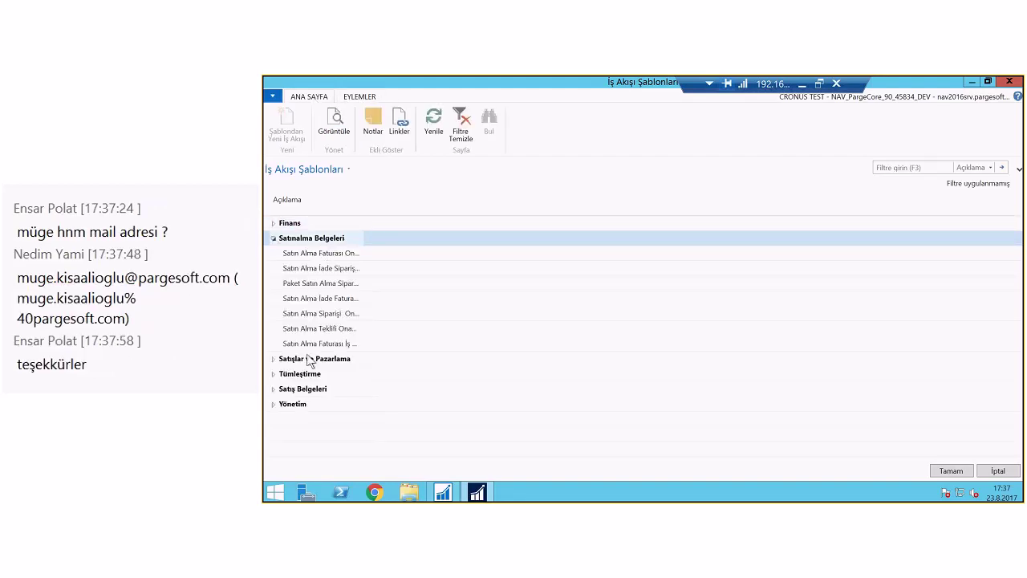
{"action": "left_click", "coordinate": [273, 404]}
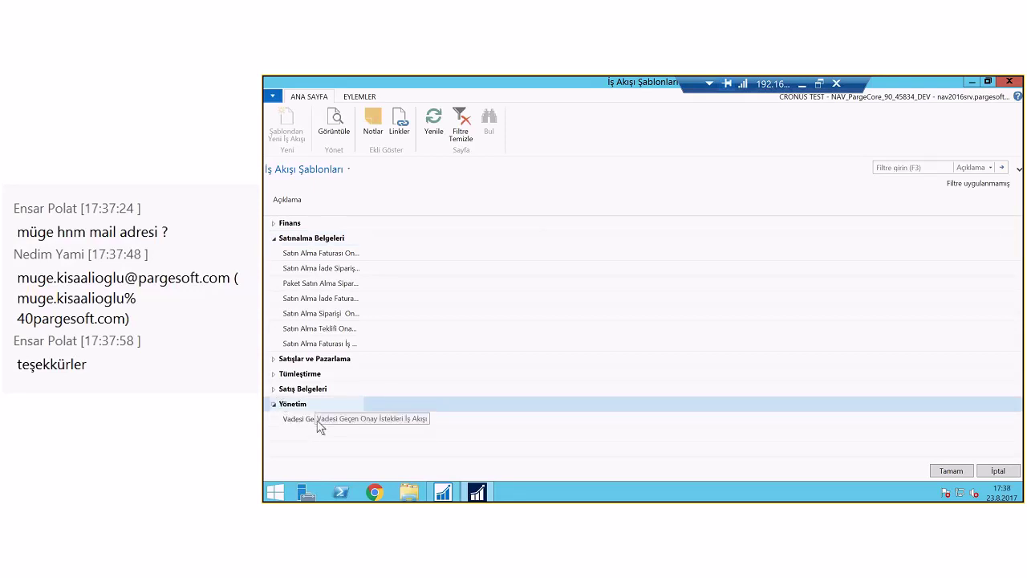
{"action": "left_click", "coordinate": [274, 358]}
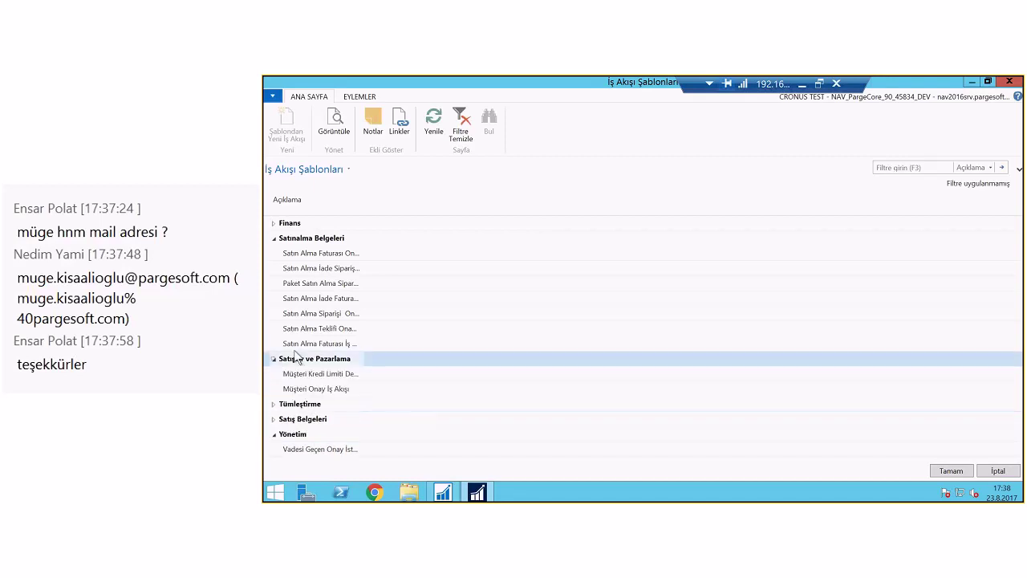
{"action": "left_click", "coordinate": [273, 418]}
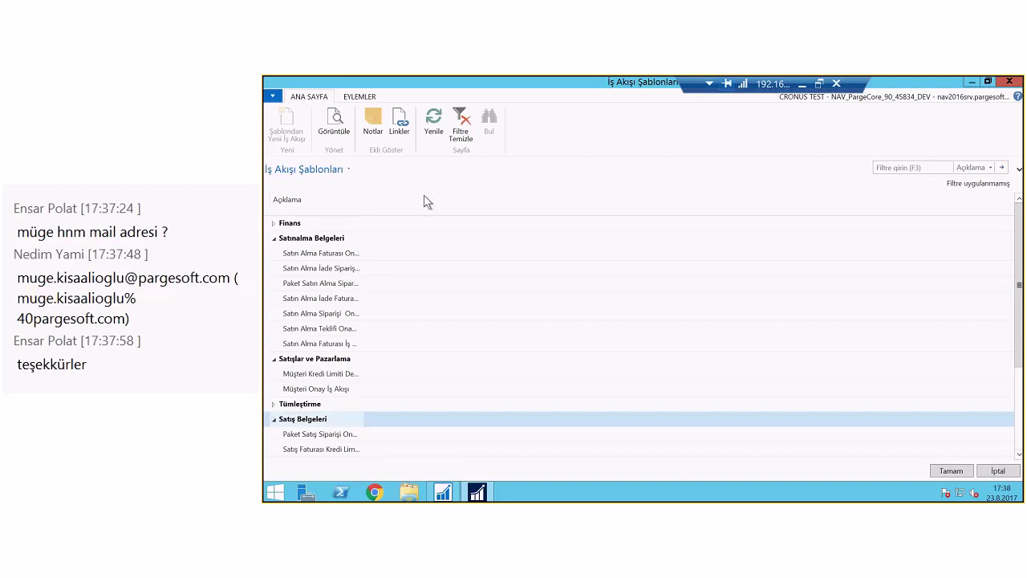
{"action": "left_click_drag", "start_coordinate": [359, 199], "coordinate": [426, 201]}
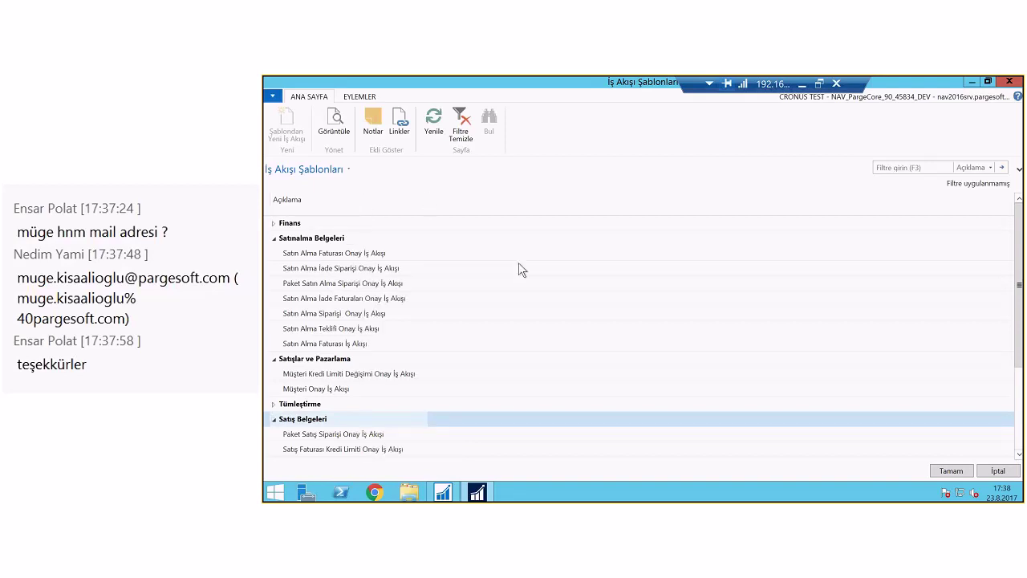